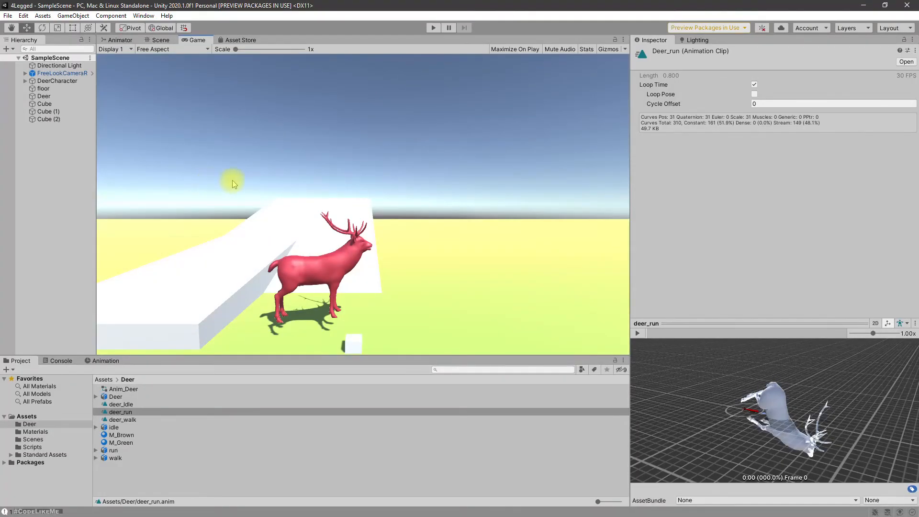
Play-test the deer's movement in the sample scene and stop the run
key(ctrl+p)
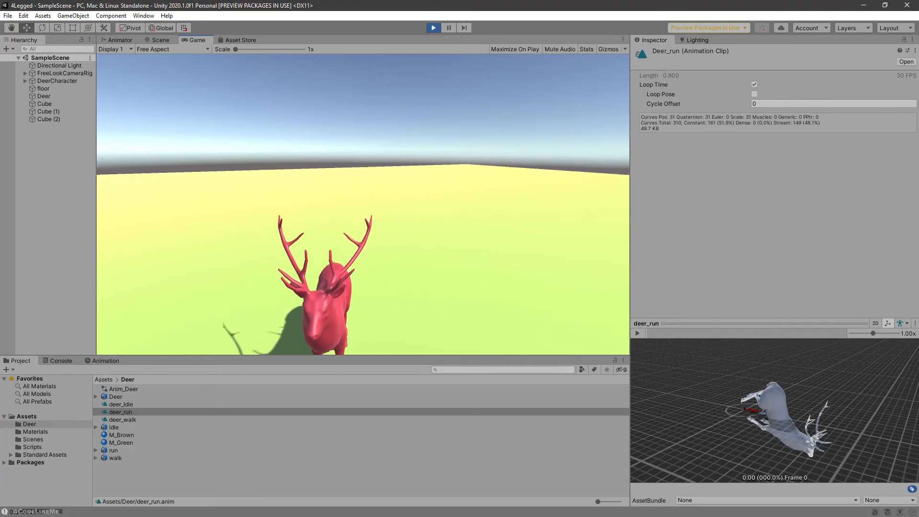
key(ctrl+p)
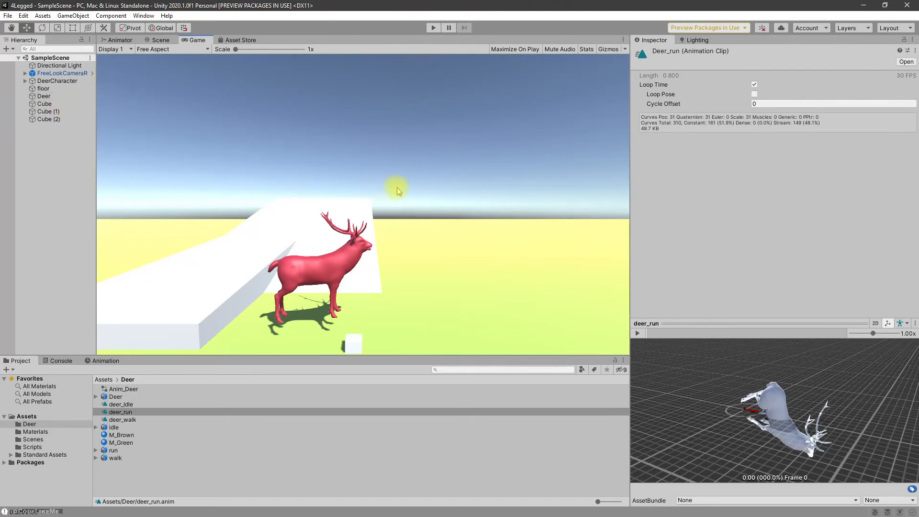
Open the ThirdPersonCharacter script used by the DeerCharacter object in Visual Studio
click(56, 82)
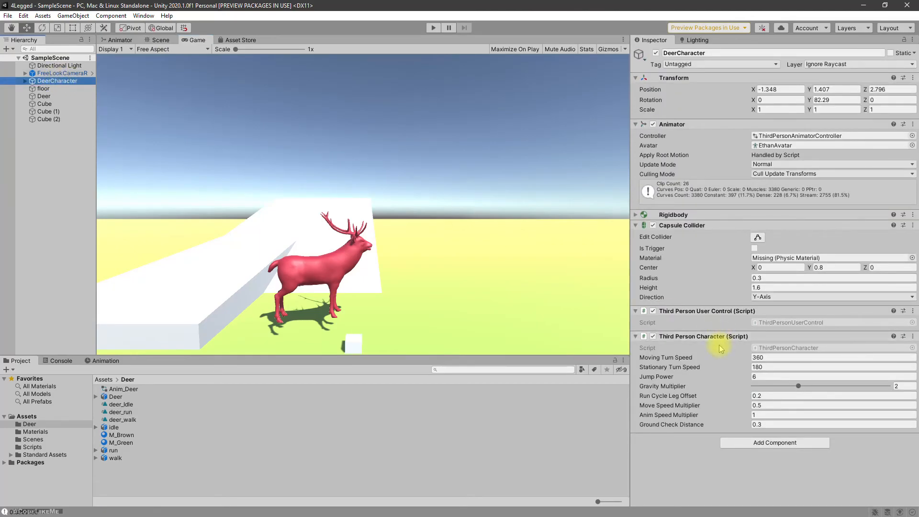
click(776, 328)
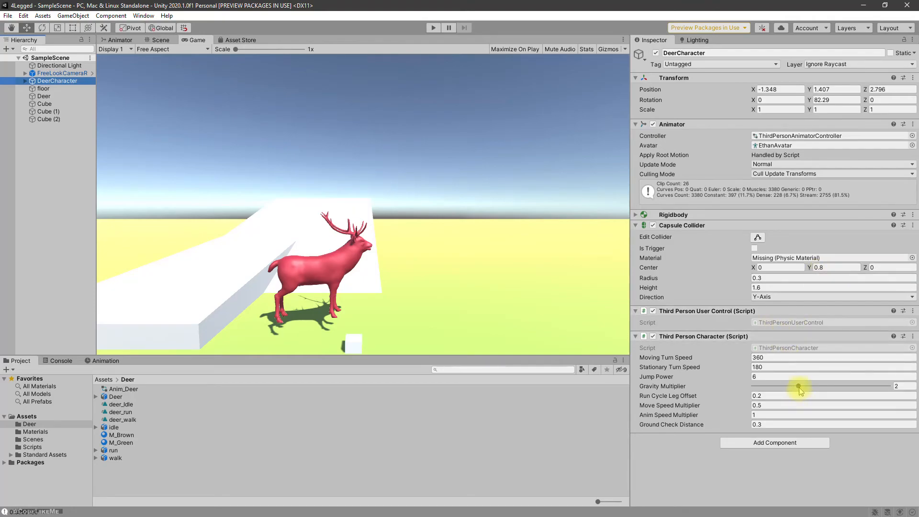
double_click(772, 348)
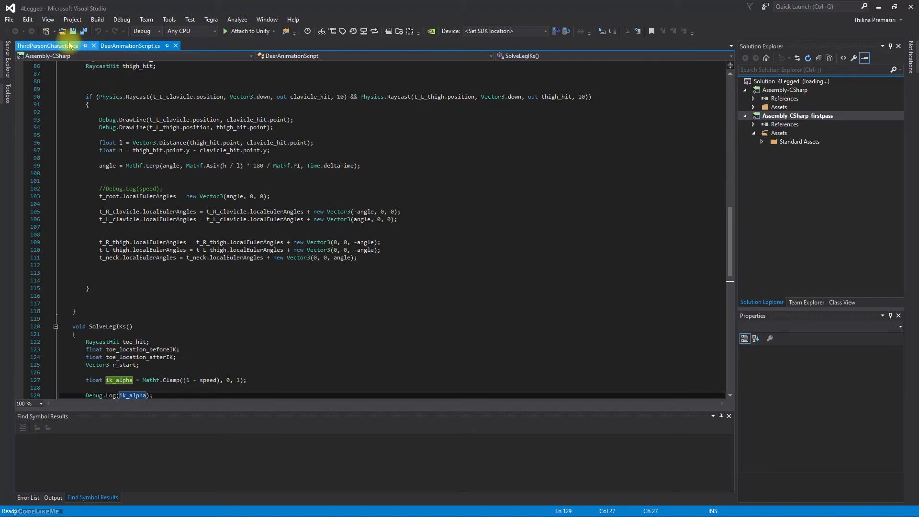
click(48, 46)
Find all references to the Move method and open its call in ThirdPersonUserControl.cs
scroll(262, 234, down, 5)
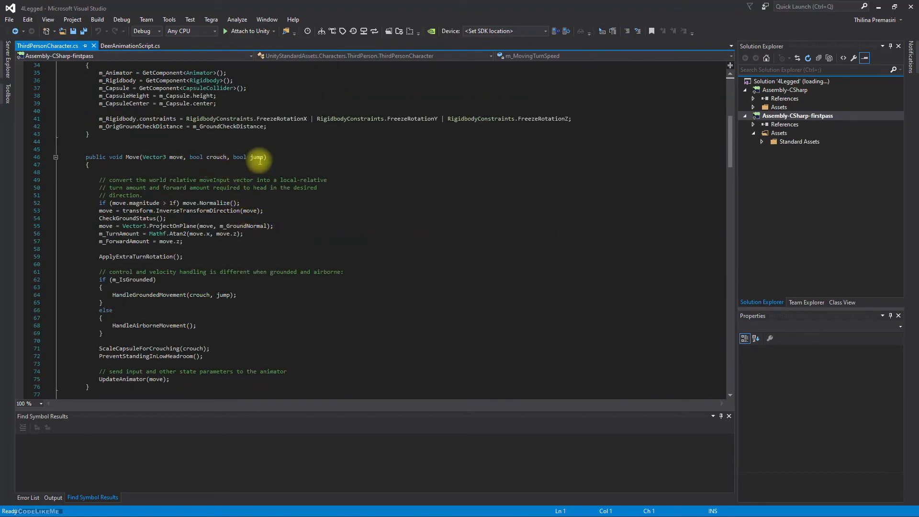
right_click(132, 157)
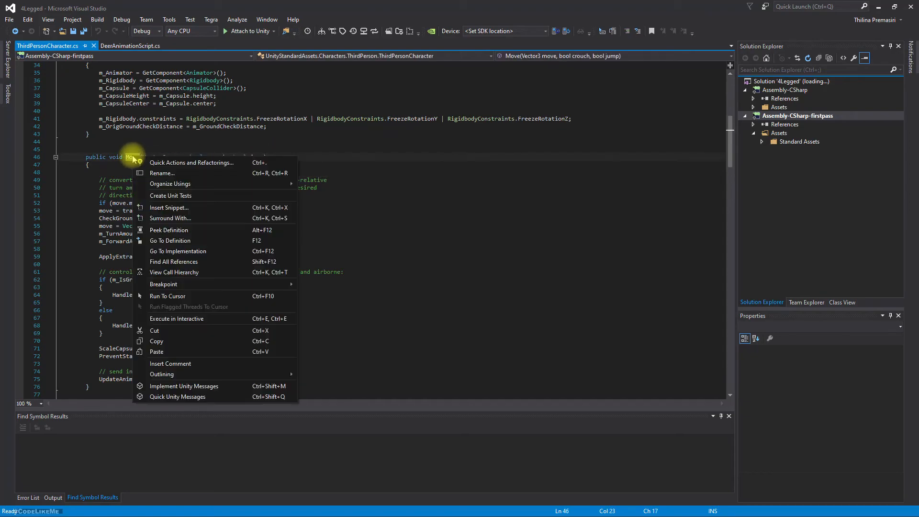
click(182, 261)
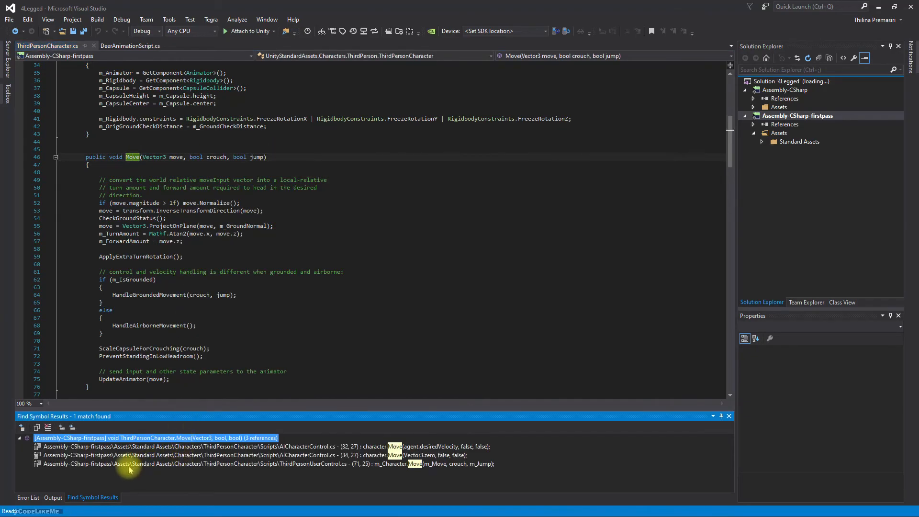
double_click(344, 464)
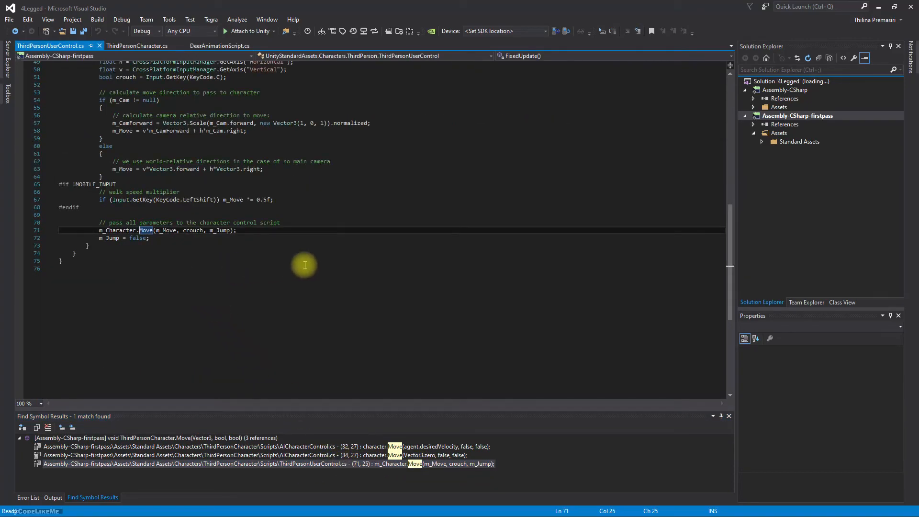
Examine how FixedUpdate calculates m_Move and passes it to the character's Move method
click(167, 231)
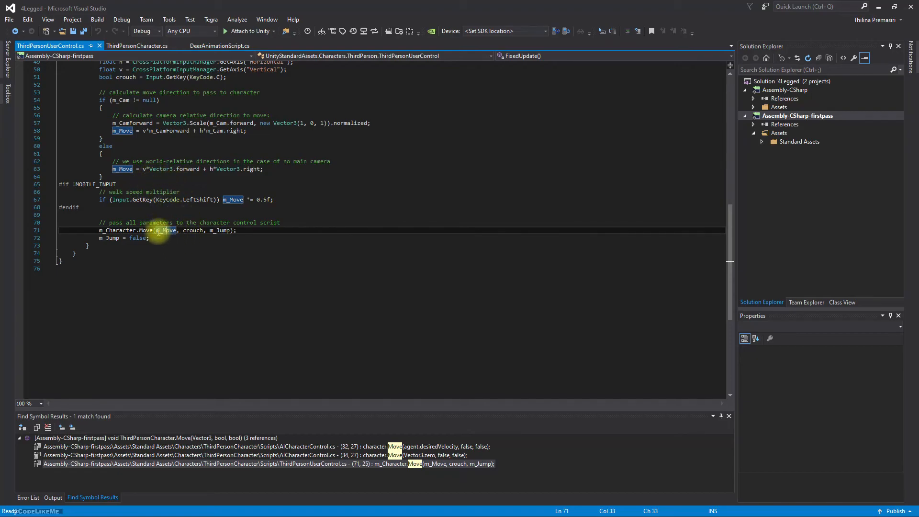
mouse_move(171, 233)
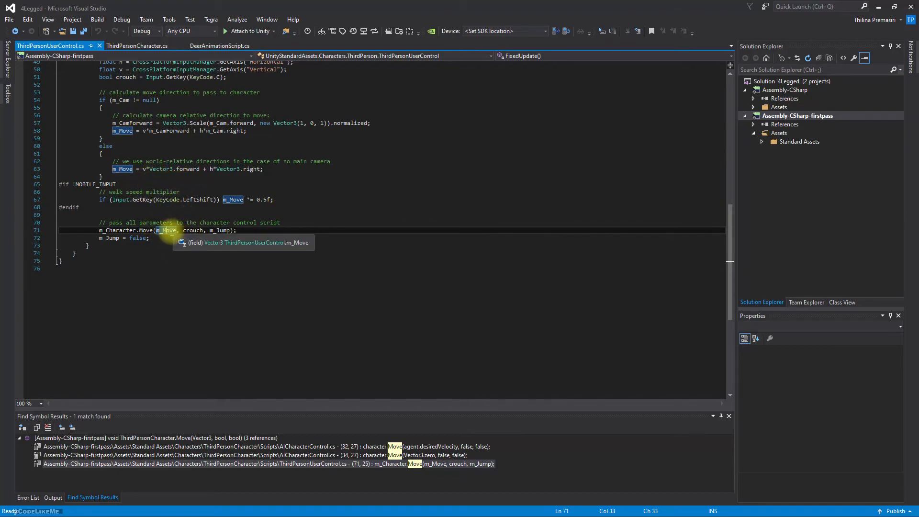
scroll(170, 214, up, 3)
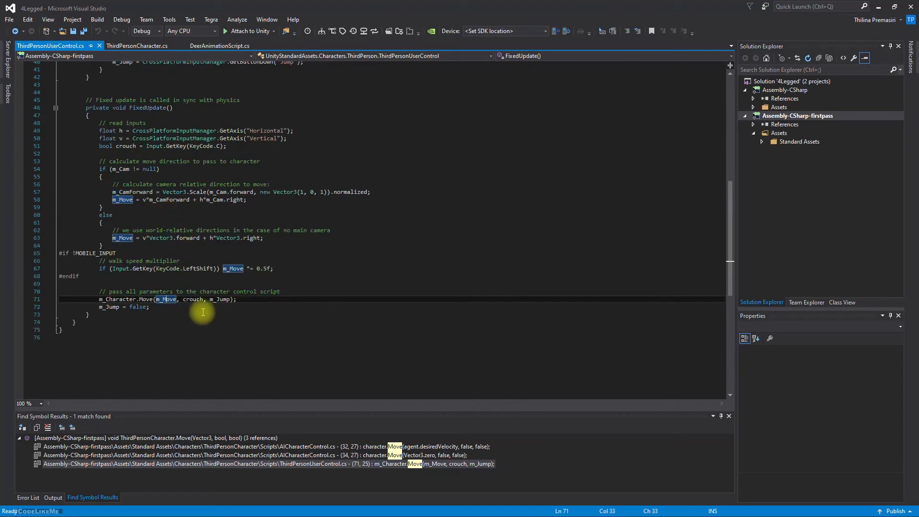
mouse_move(181, 202)
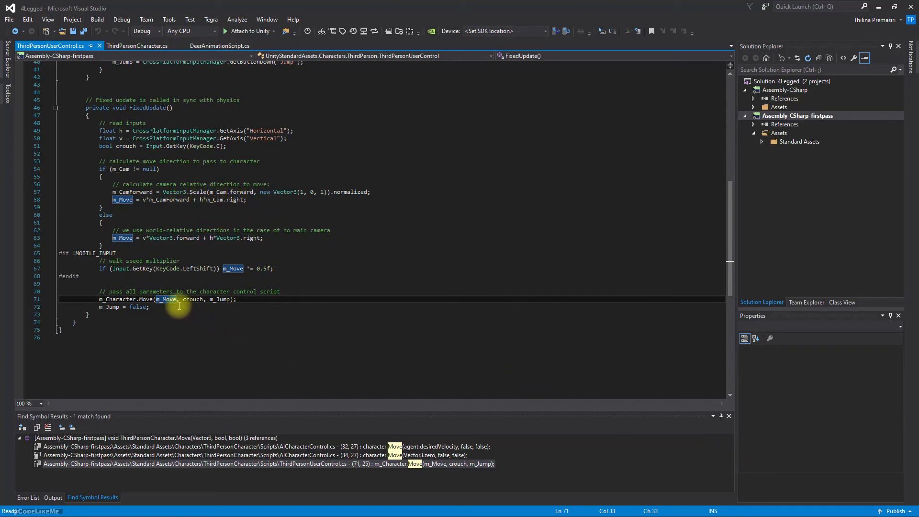
click(145, 299)
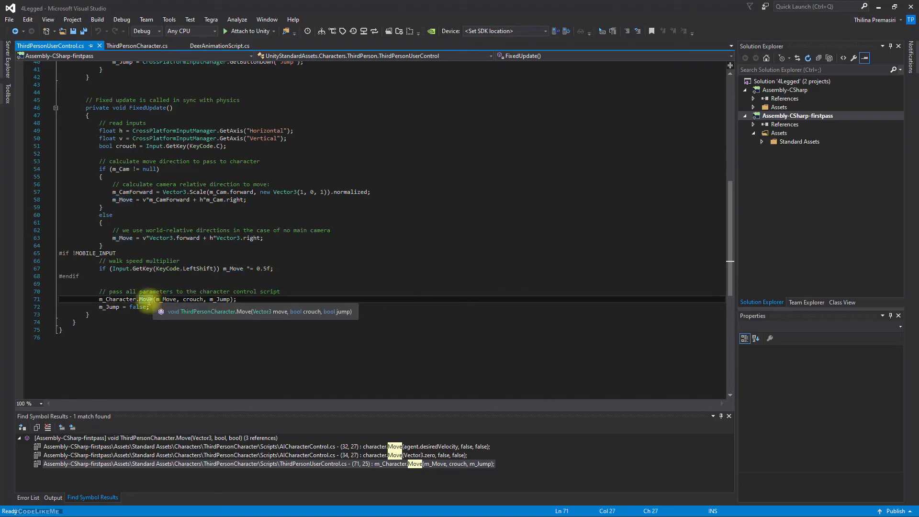
double_click(145, 302)
right_click(145, 302)
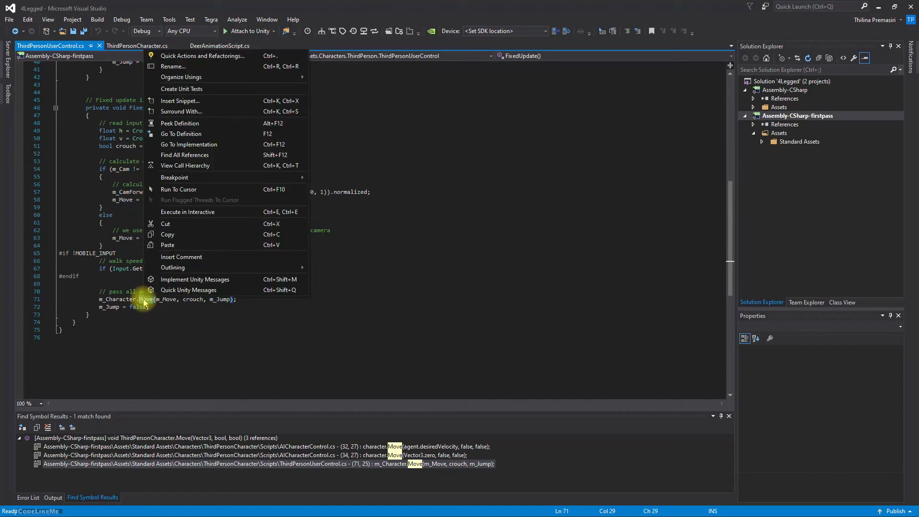
click(468, 196)
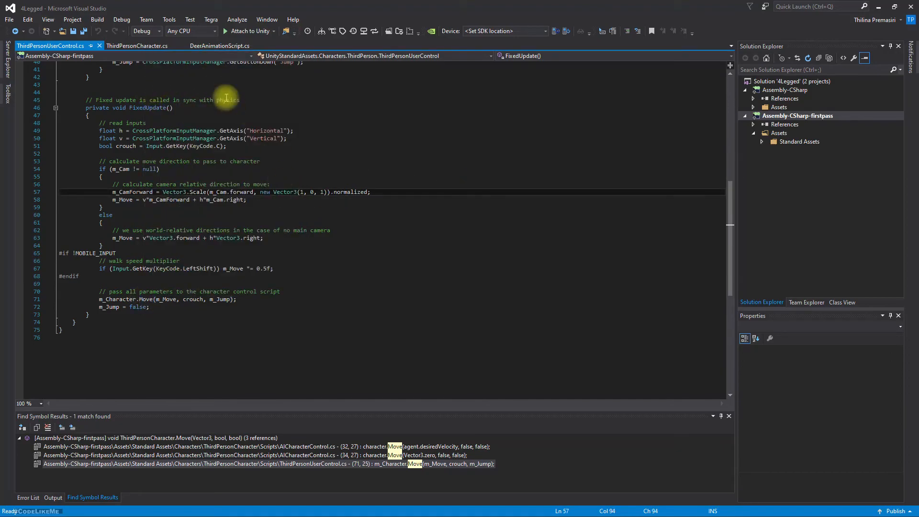
In ThirdPersonCharacter.cs, trace the move parameter of Move to m_ForwardAmount and that variable's declaration
click(136, 46)
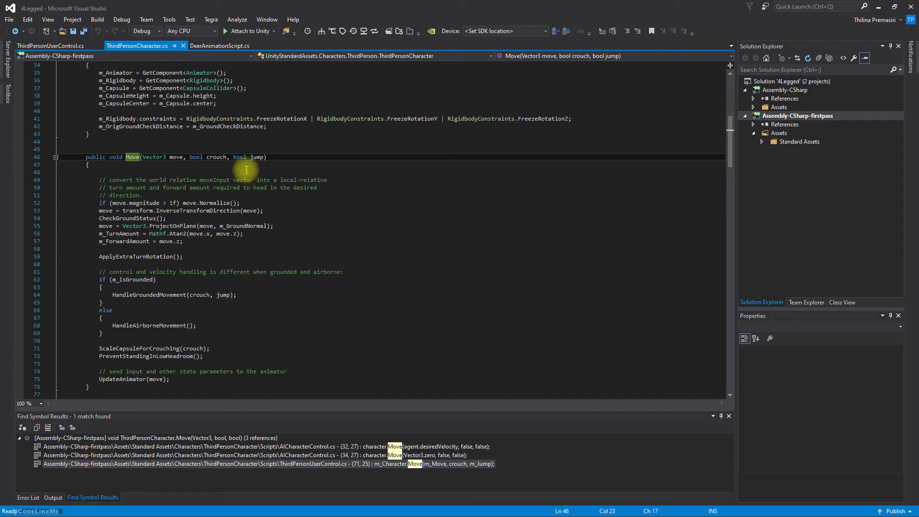
double_click(177, 157)
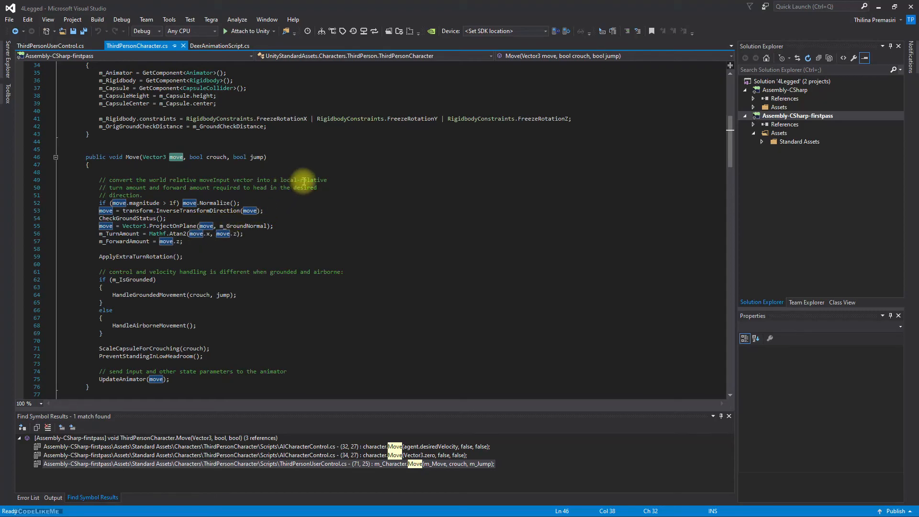
scroll(314, 185, up, 3)
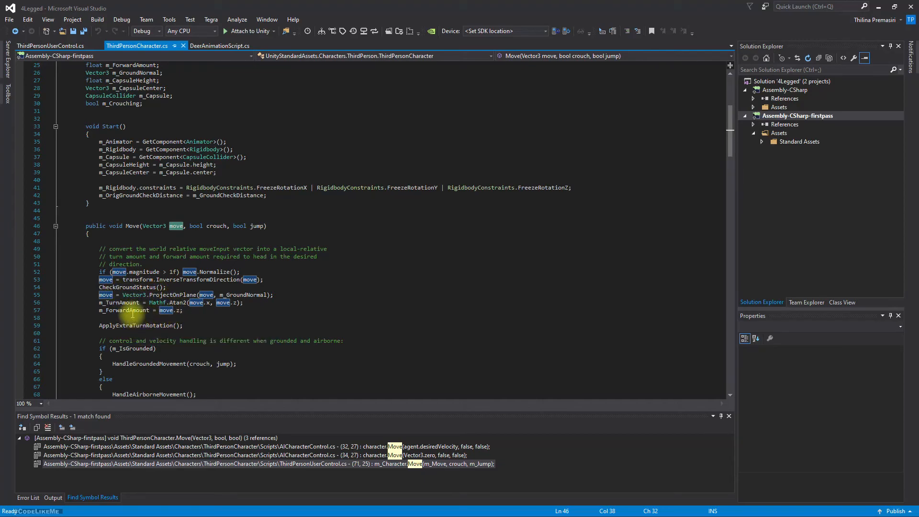
click(142, 311)
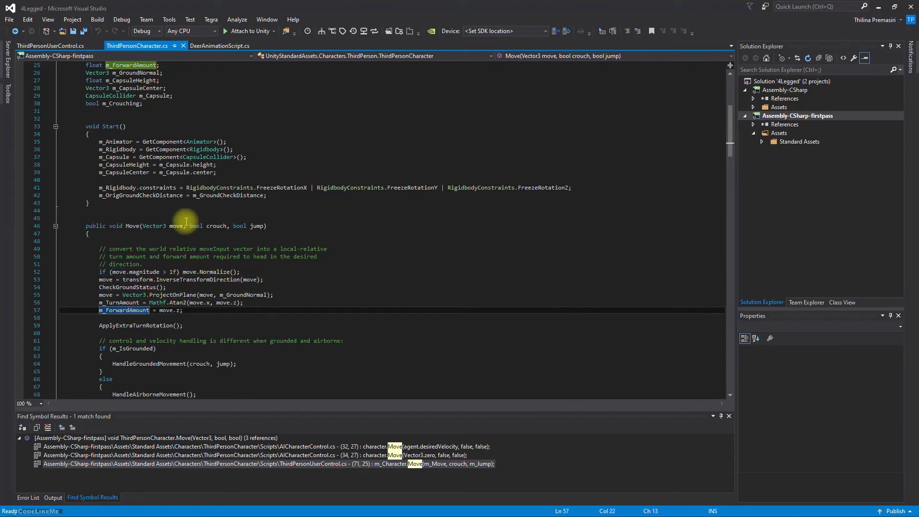
scroll(182, 216, up, 2)
right_click(118, 114)
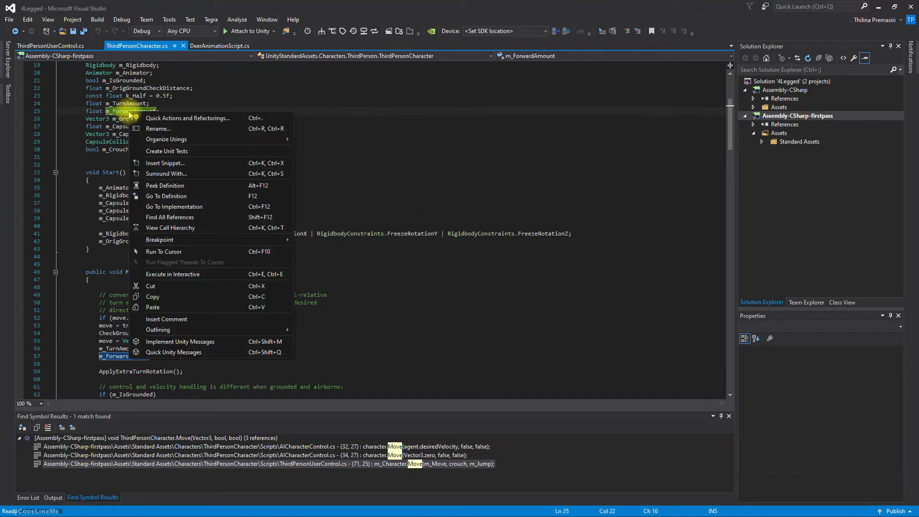
click(233, 4)
Review where m_ForwardAmount is used in the rest of the script, from UpdateAnimator to ApplyExtraTurnRotation
scroll(231, 245, down, 11)
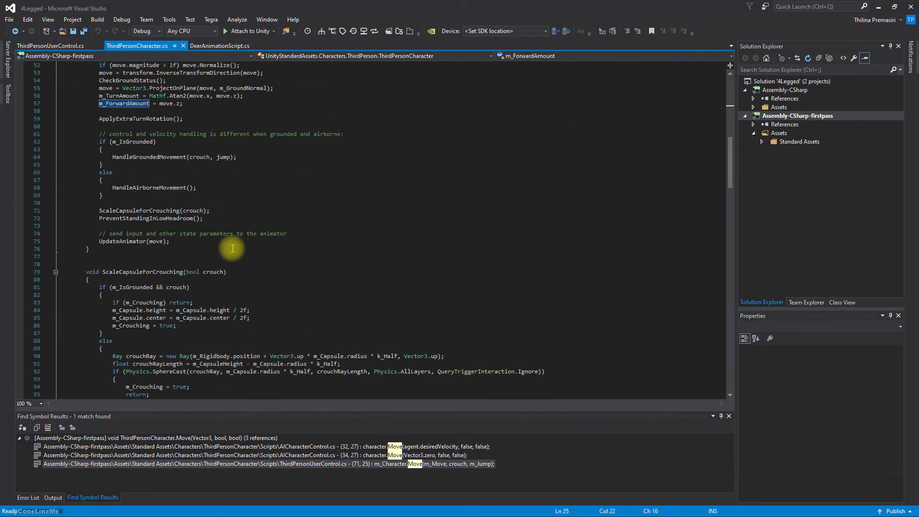
scroll(234, 247, down, 11)
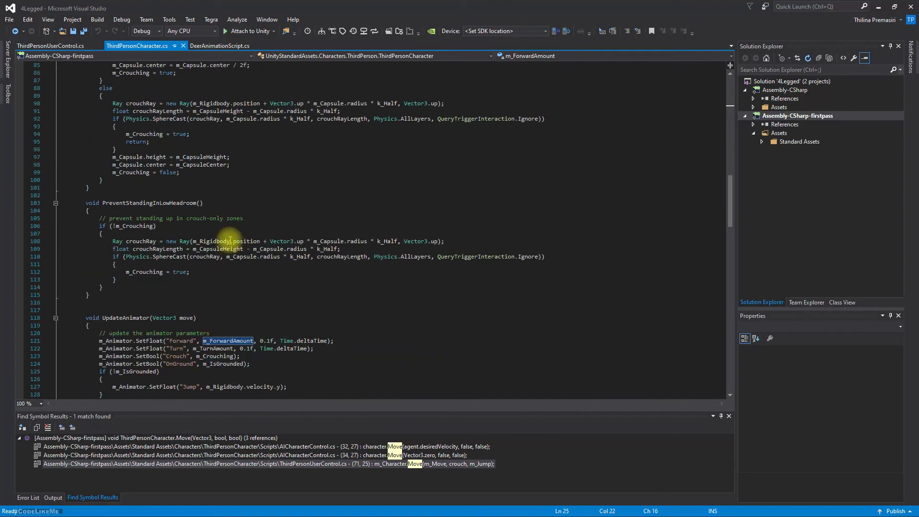
scroll(232, 232, down, 16)
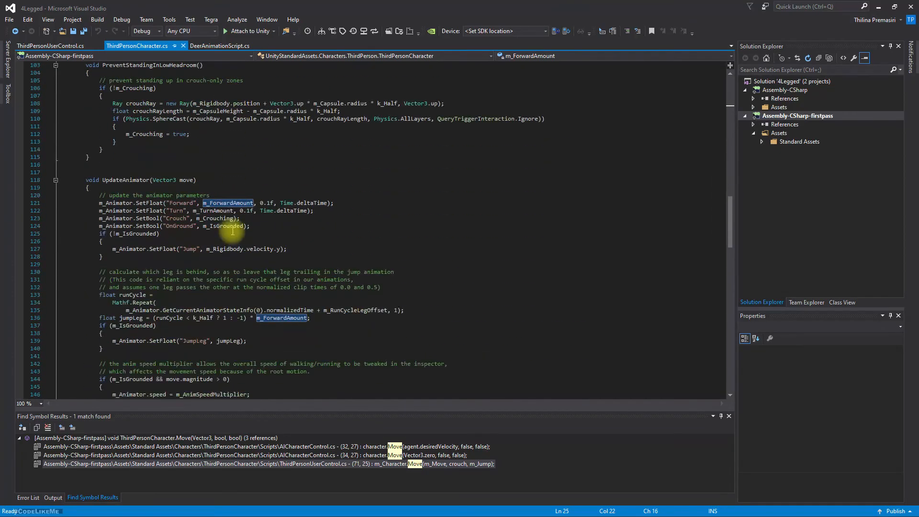
scroll(242, 223, down, 6)
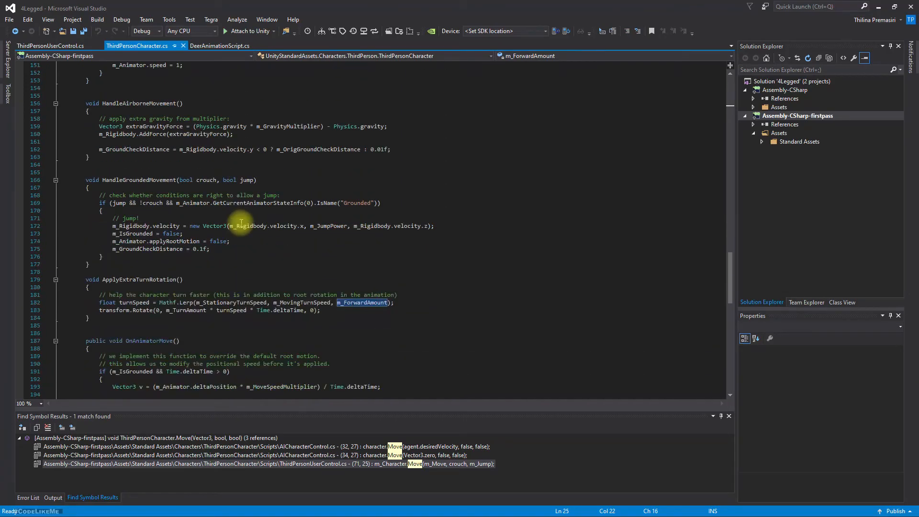
scroll(225, 206, down, 1)
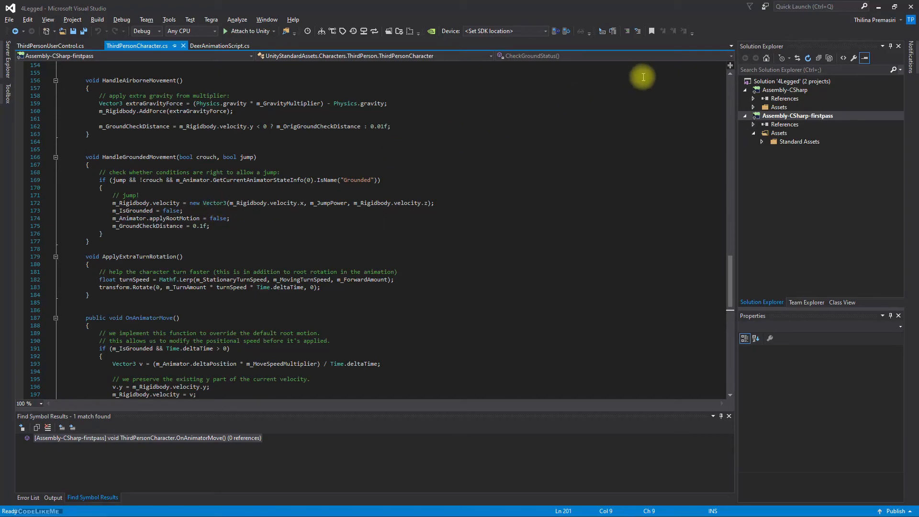
key(alt+Tab)
key(alt+Tab)
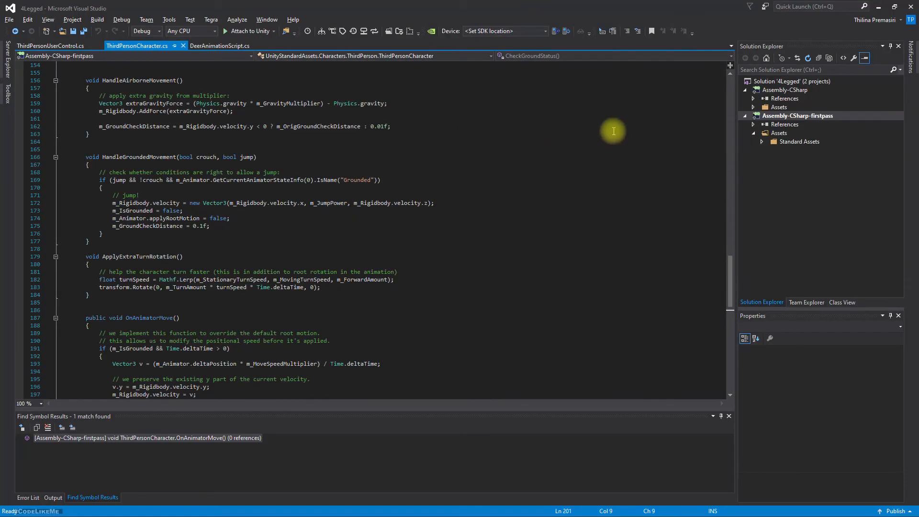
key(alt+Tab)
key(alt+Tab)
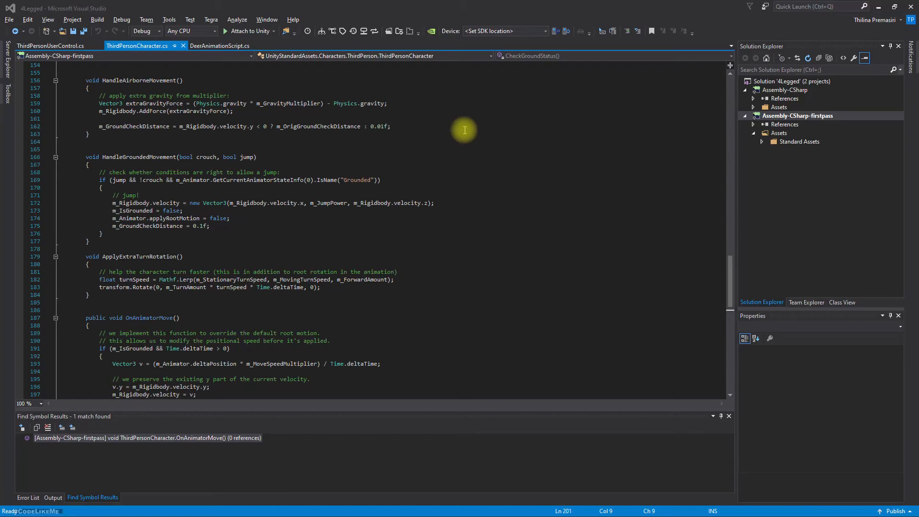
Examine the OnAnimatorMove method, which derives the rigidbody velocity from the animator's deltaPosition
scroll(154, 211, up, 1)
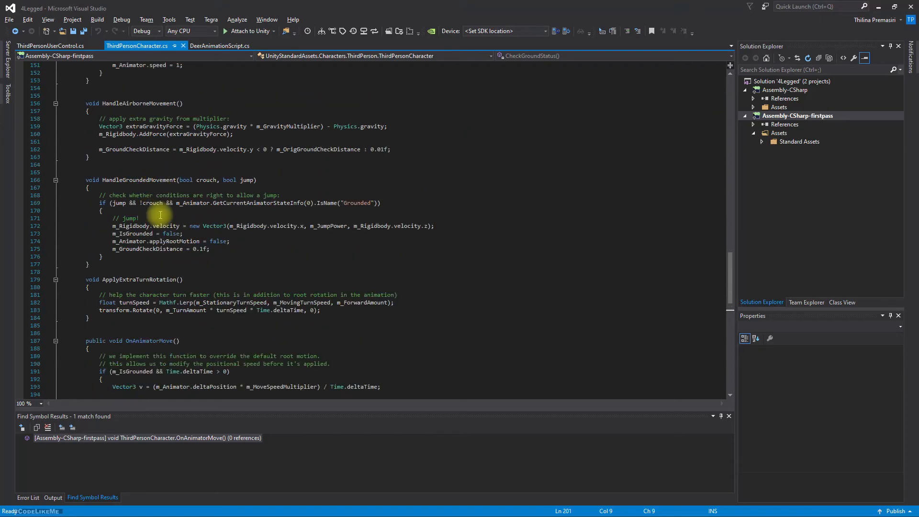
scroll(161, 215, down, 6)
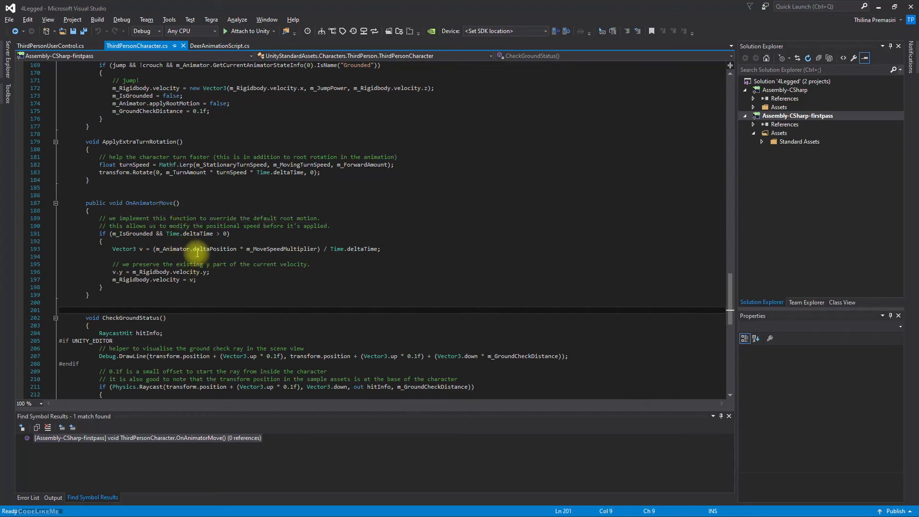
click(180, 203)
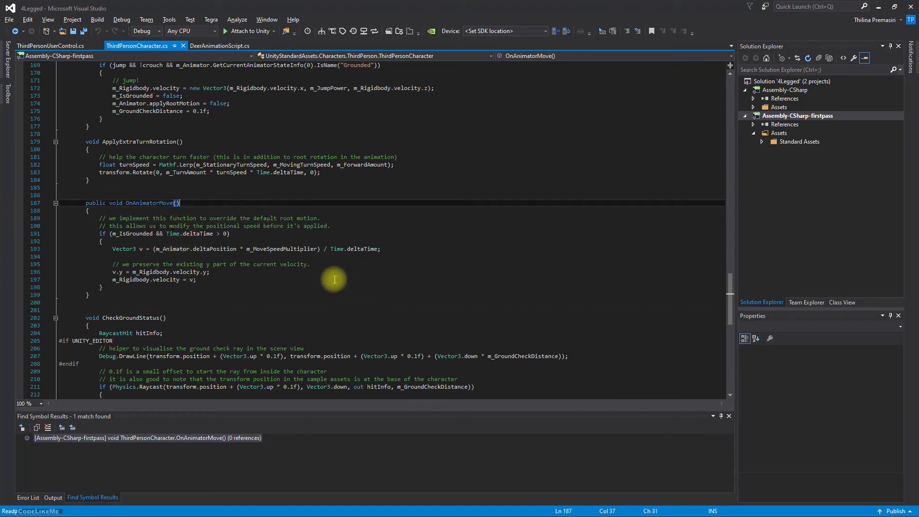
Switch to Unity, enable the Animator component on DeerCharacter and start running the scene
key(alt+Tab)
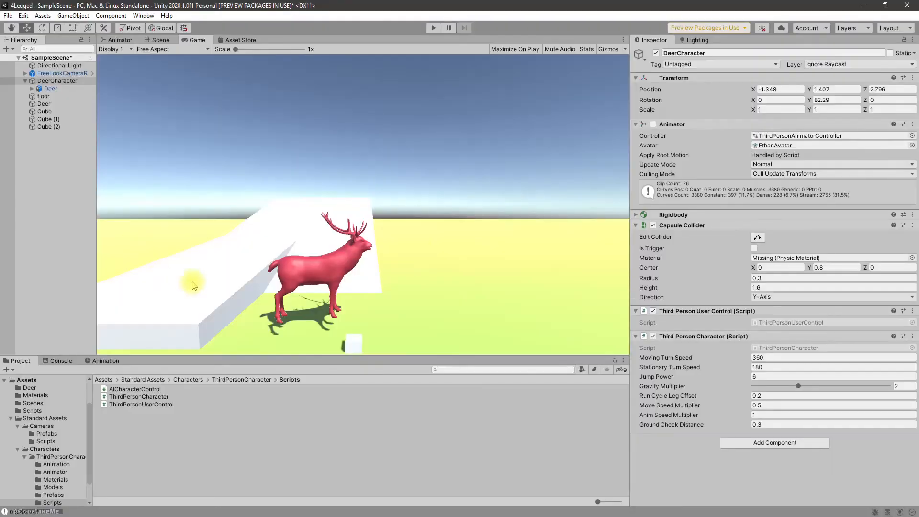
click(653, 124)
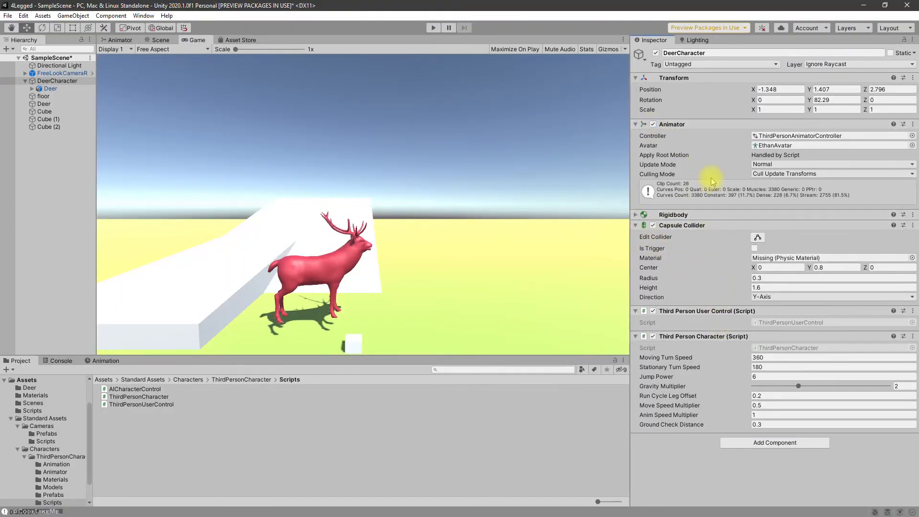
click(57, 81)
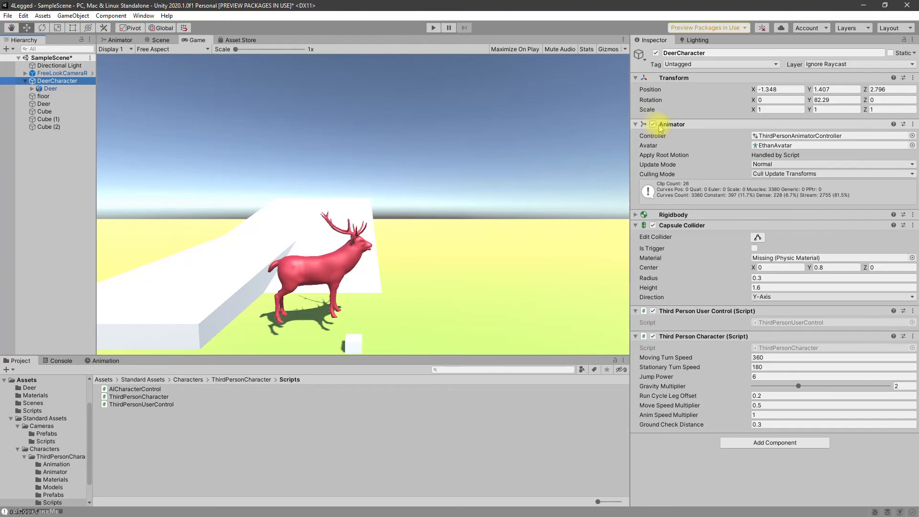
click(433, 28)
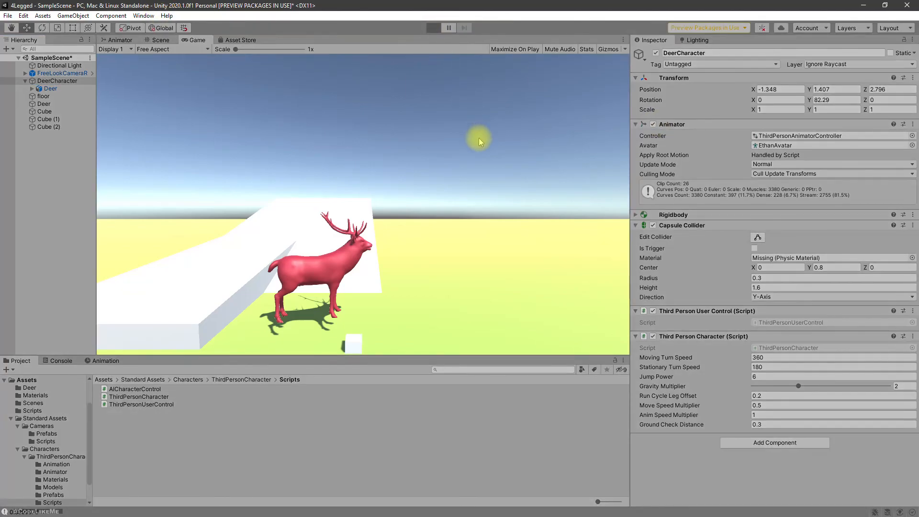
Walk the deer forward in the running scene, stop play mode and disable the Animator component on DeerCharacter
key(w)
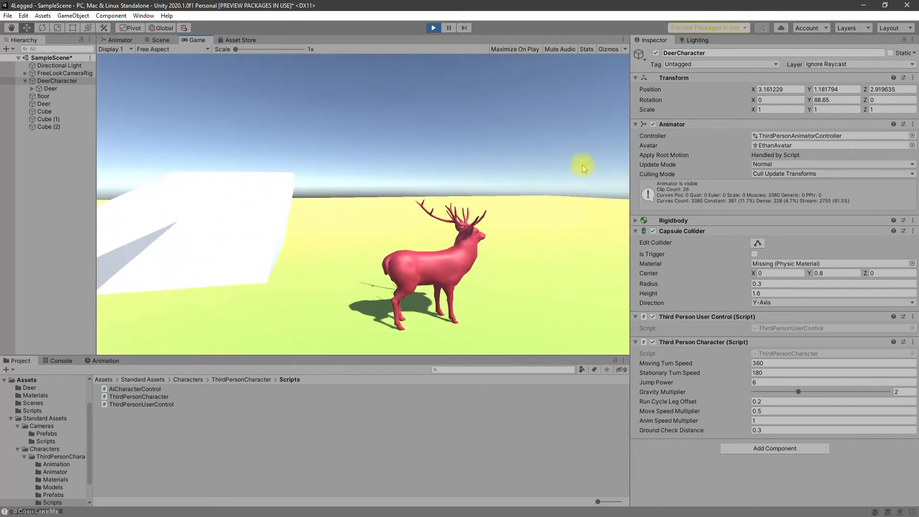
click(433, 28)
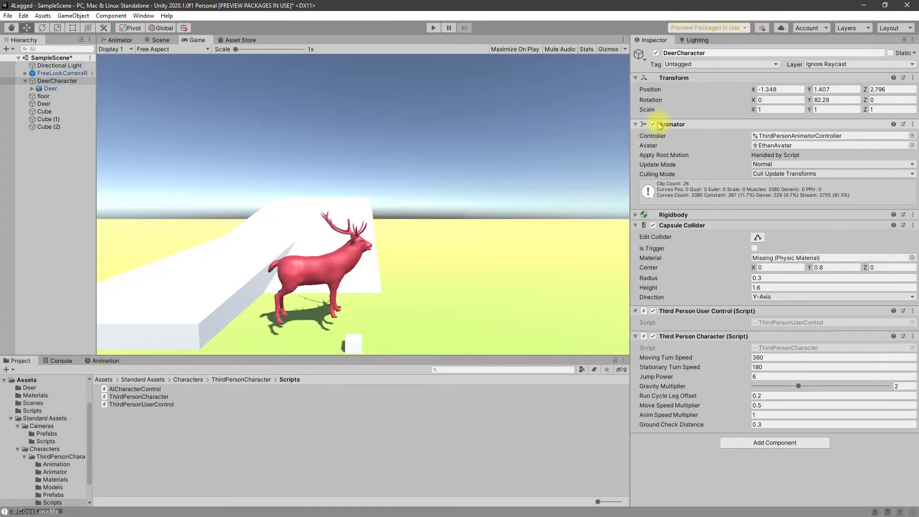
click(434, 28)
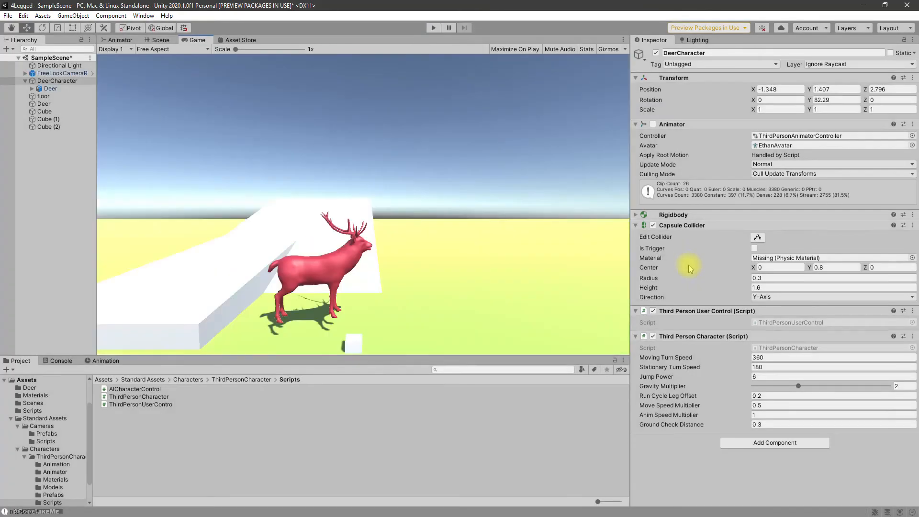
Examine in ThirdPersonCharacter.cs how Start obtains m_Animator, and view DeerCharacter's own Animator component in Unity
key(alt+Tab)
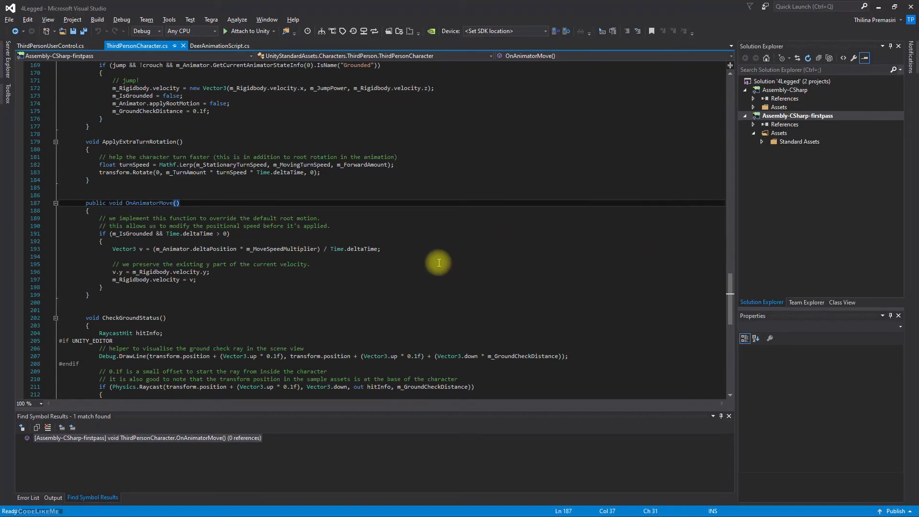
scroll(438, 261, up, 7)
scroll(439, 261, up, 20)
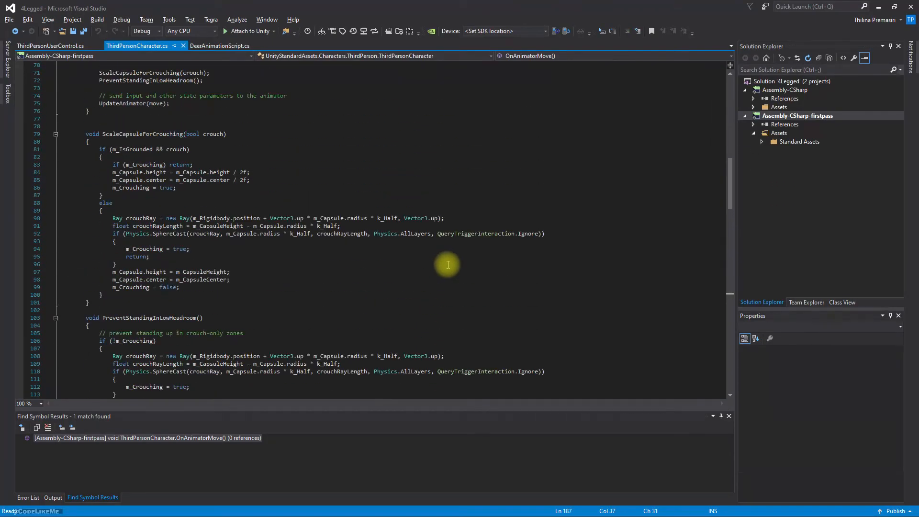
scroll(447, 265, up, 7)
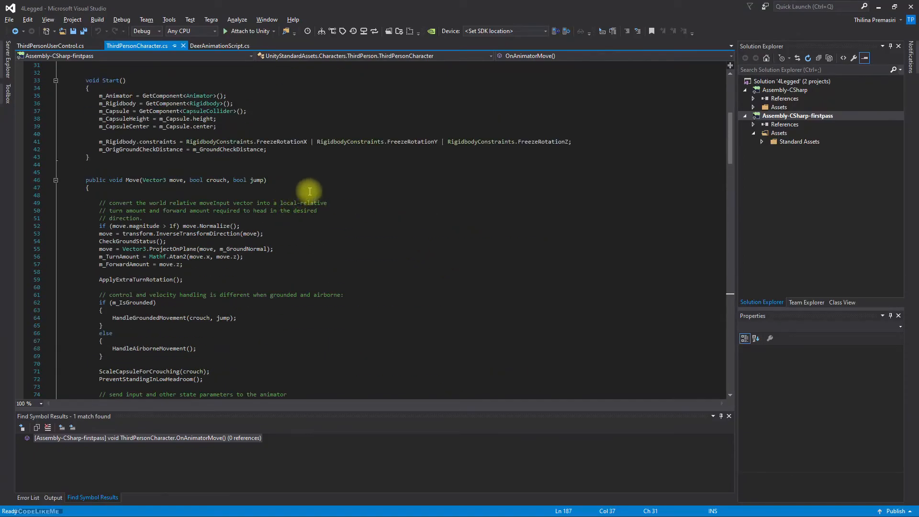
mouse_move(168, 98)
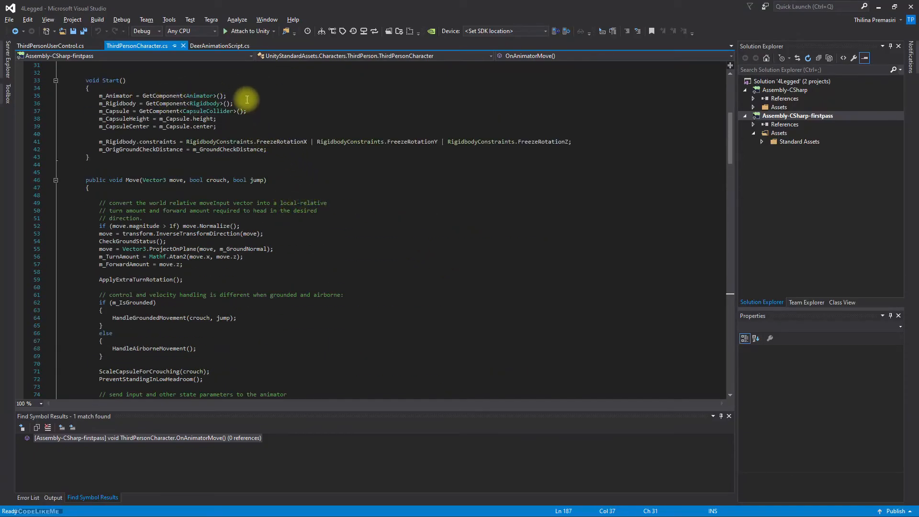
drag(142, 95, 243, 93)
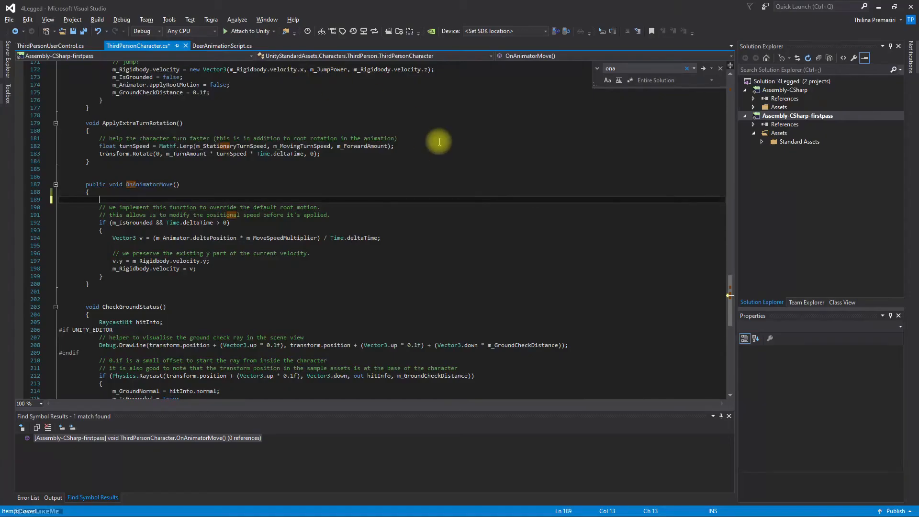
scroll(410, 263, up, 10)
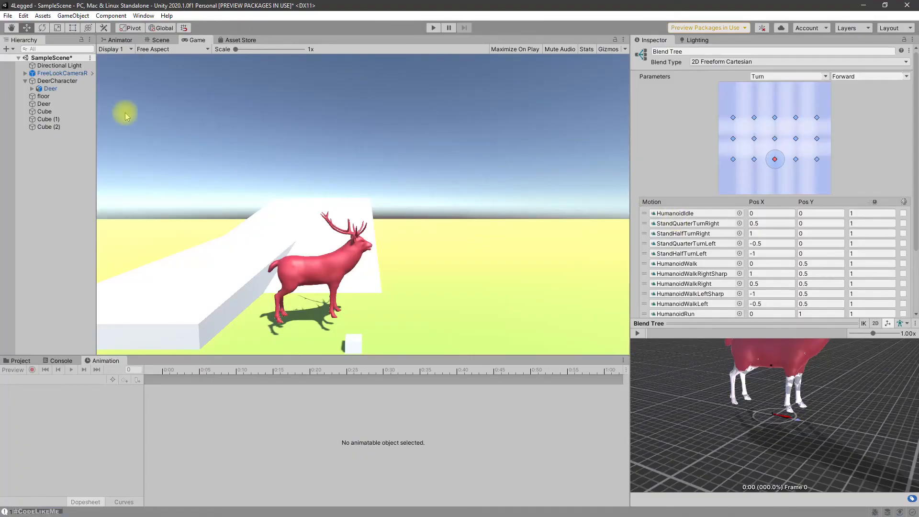
click(74, 80)
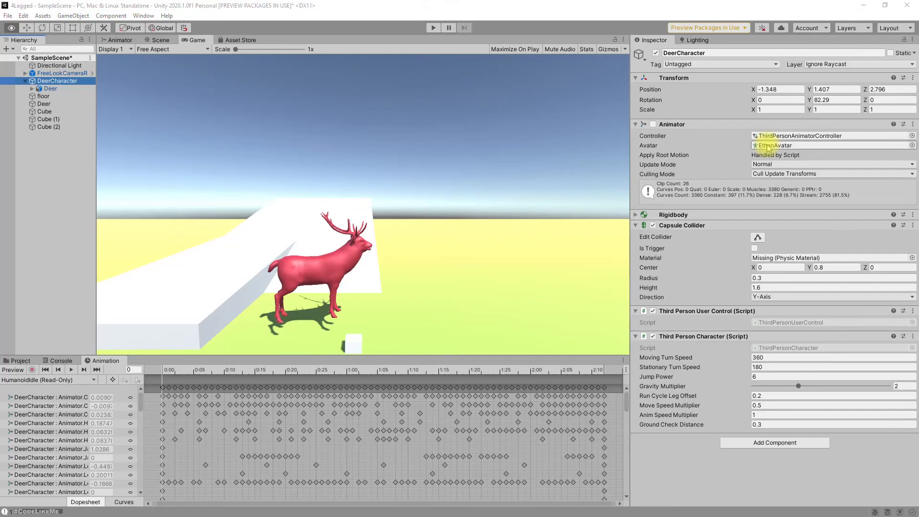
Switch to Visual Studio and comment out the line m_Animator = GetComponent<Animator>(); in the Start method of ThirdPersonCharacter.cs
key(alt+Tab)
drag(734, 257, 732, 99)
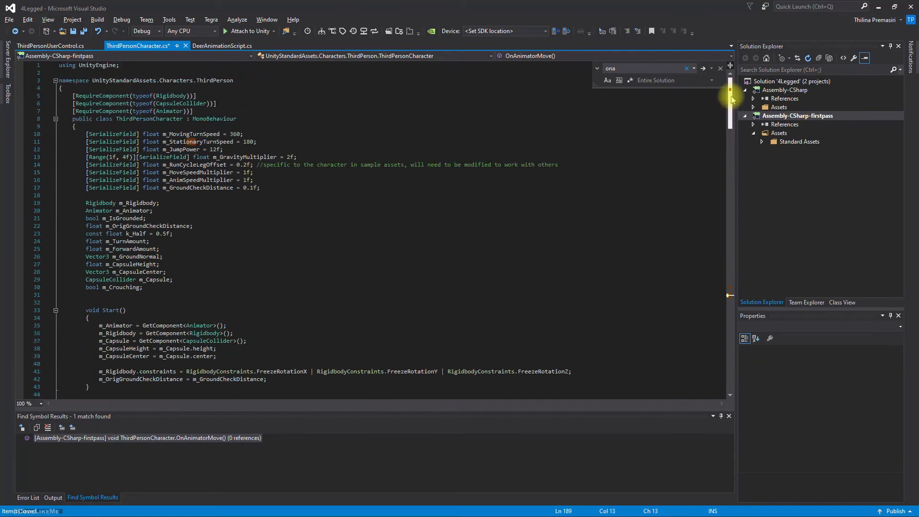
scroll(237, 206, down, 5)
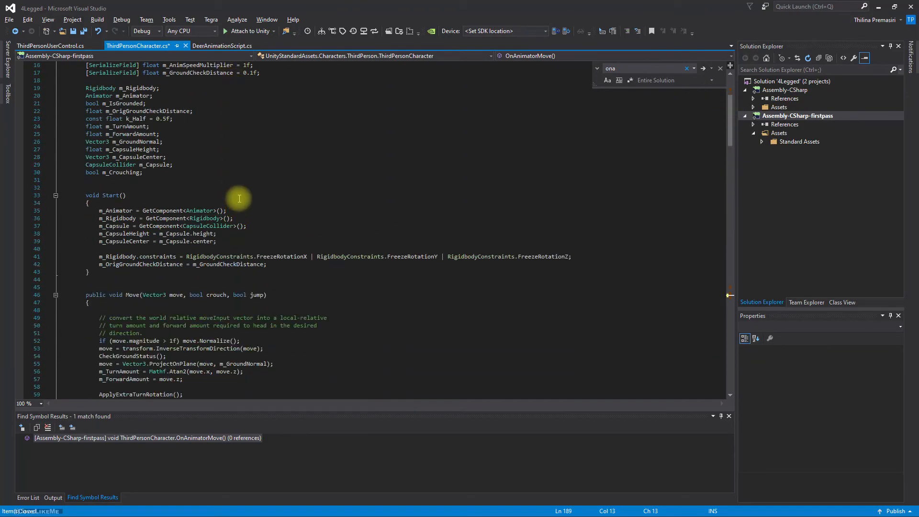
click(135, 96)
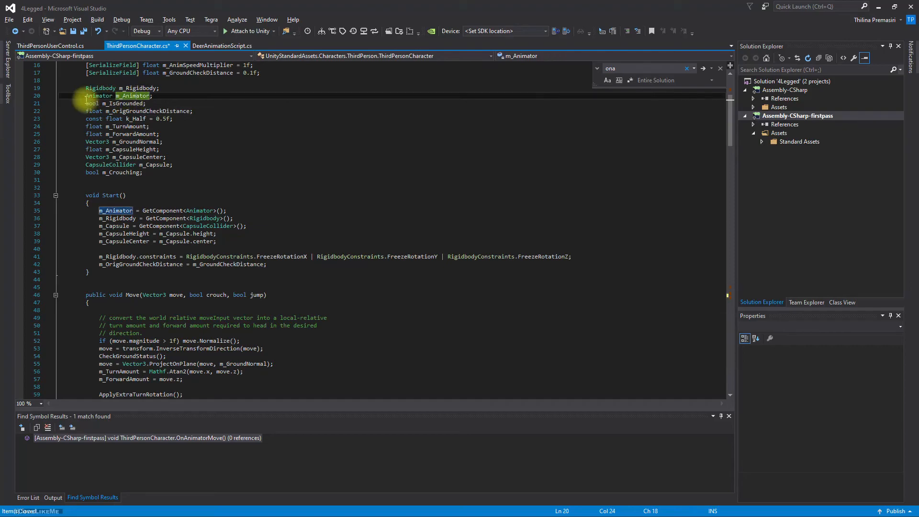
click(247, 211)
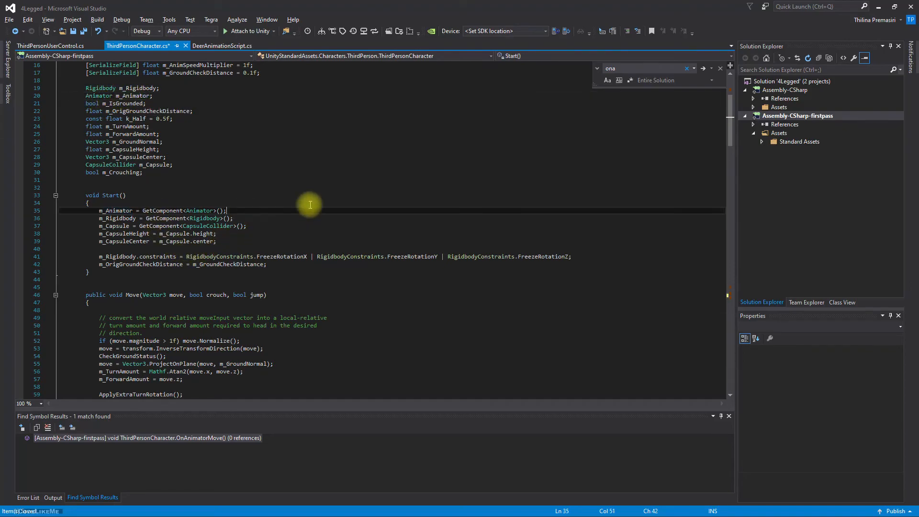
key(ctrl+k)
key(ctrl+c)
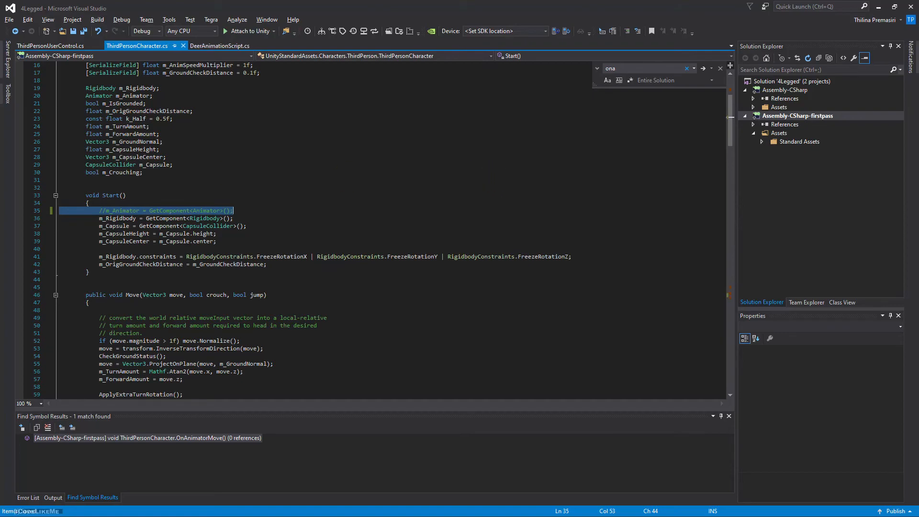
Make the m_Animator field declaration public and save the script
click(89, 96)
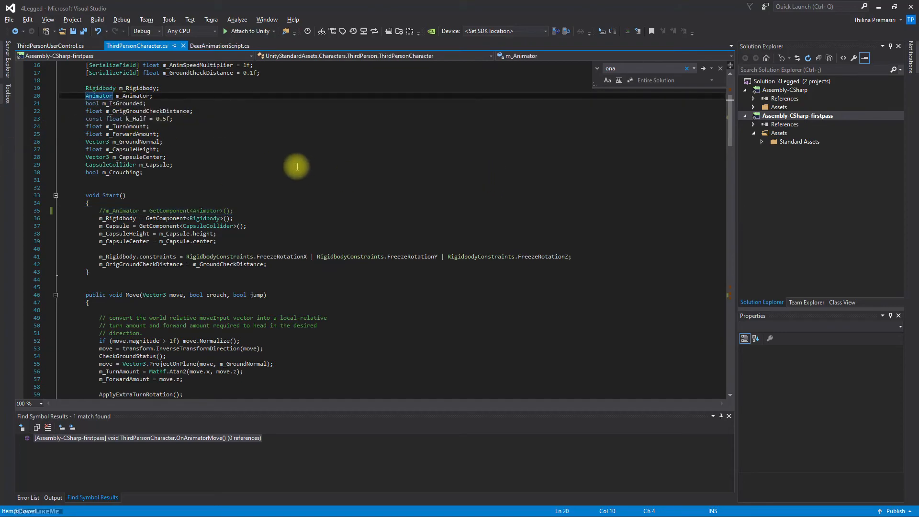
text(public)
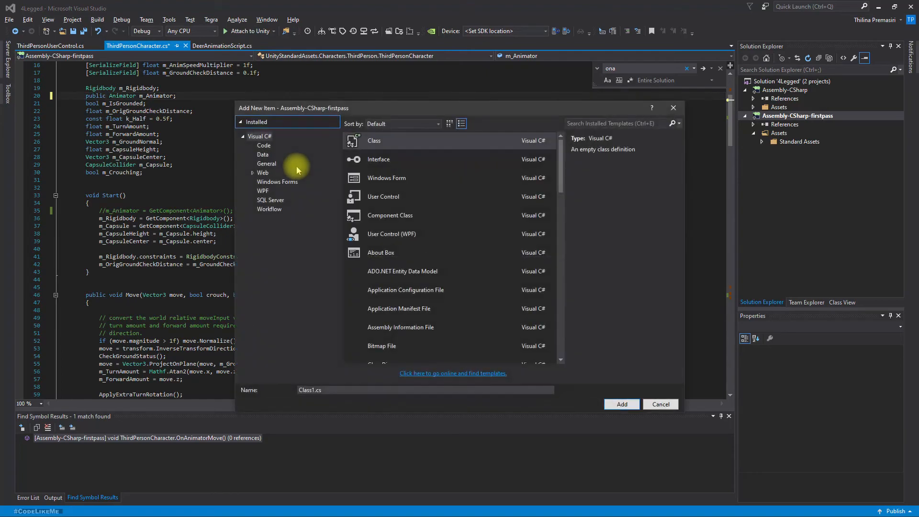
key(Escape)
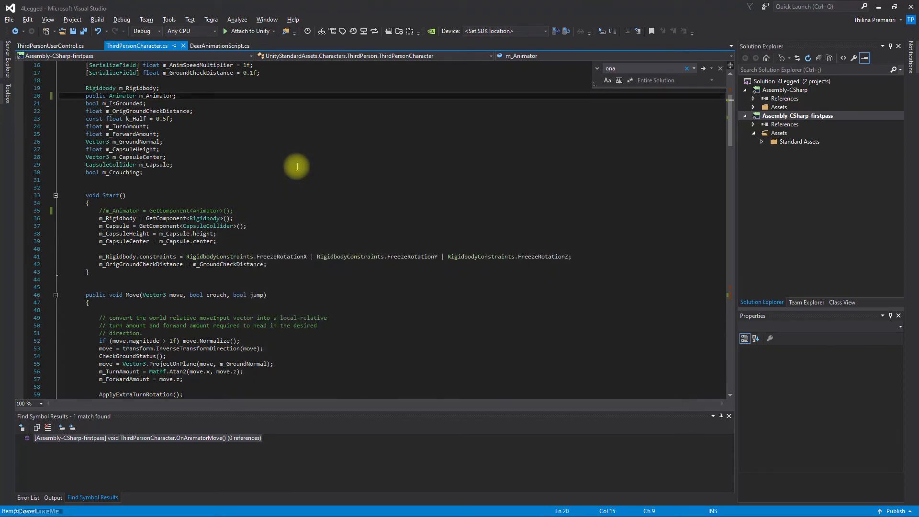
Switch to Unity and assign the child Deer object to the Animator field of DeerCharacter's Third Person Character script
key(alt+Tab)
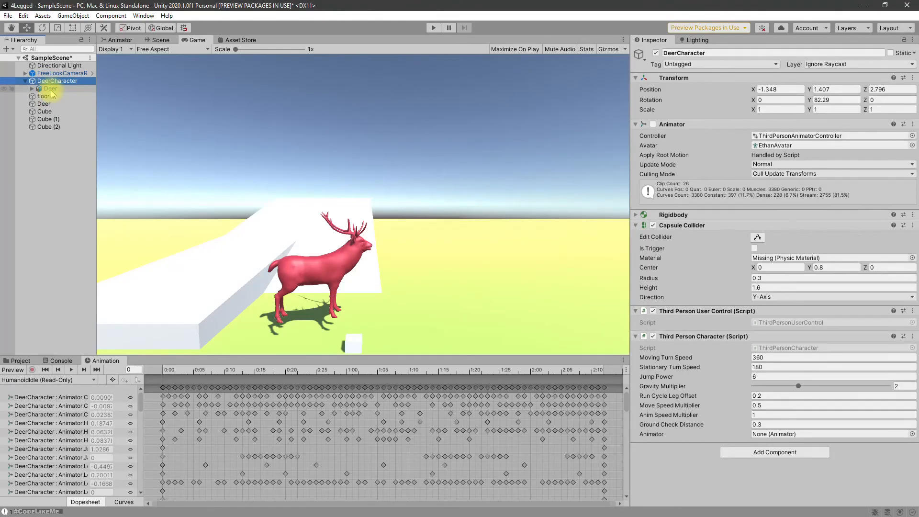
drag(52, 94, 781, 439)
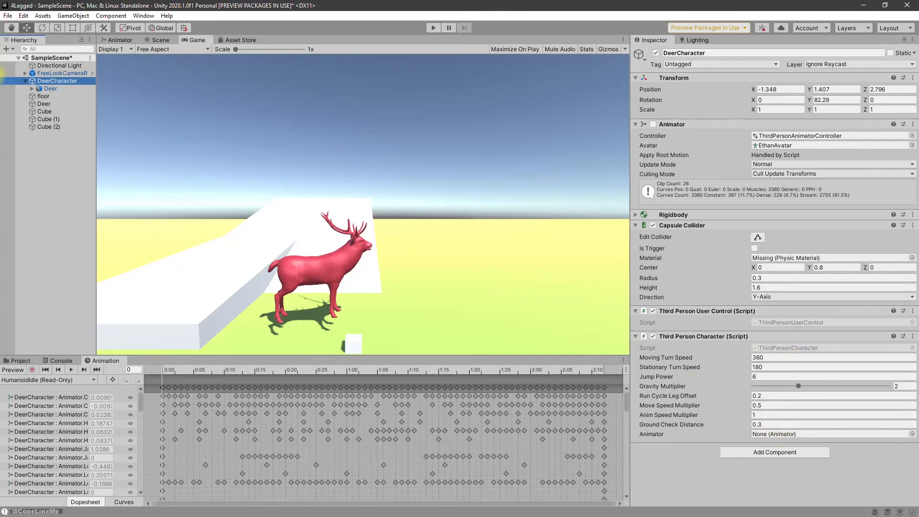
click(68, 88)
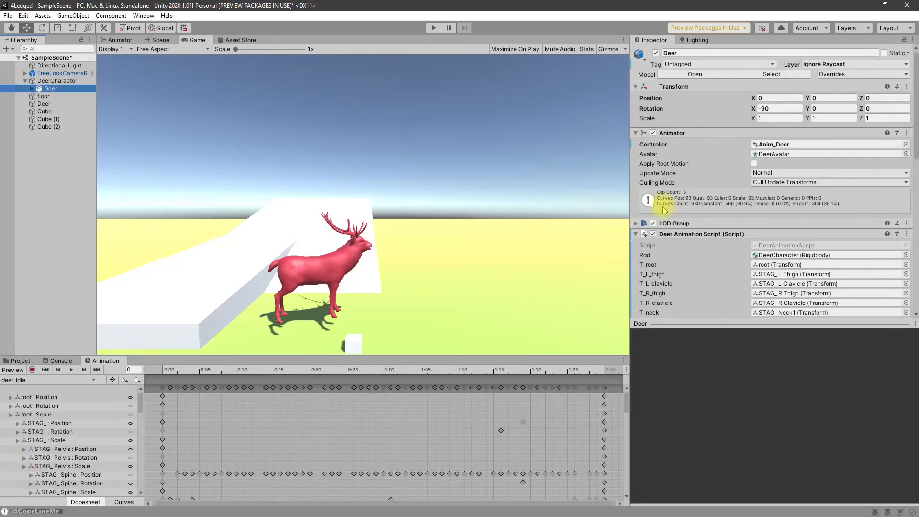
click(56, 83)
drag(48, 91, 756, 433)
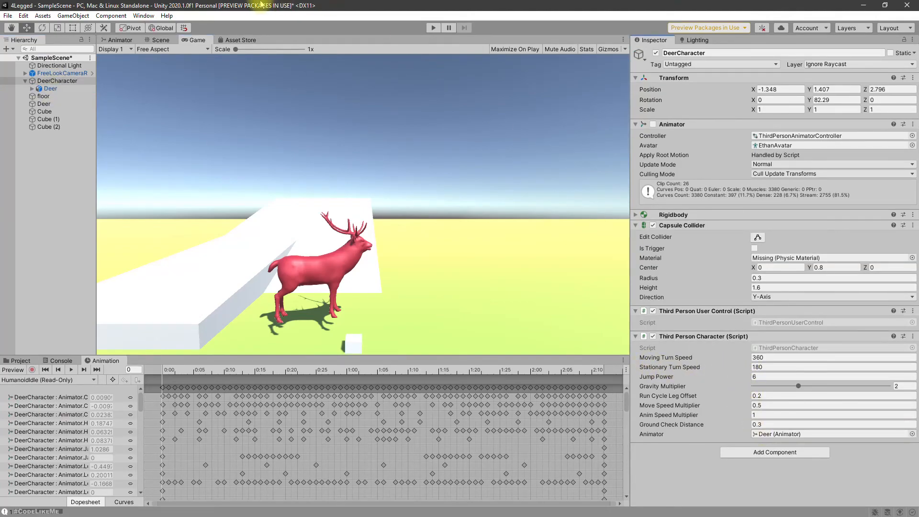
Run the scene, test the deer's forward movement with the newly assigned animator, and stop play mode
click(433, 27)
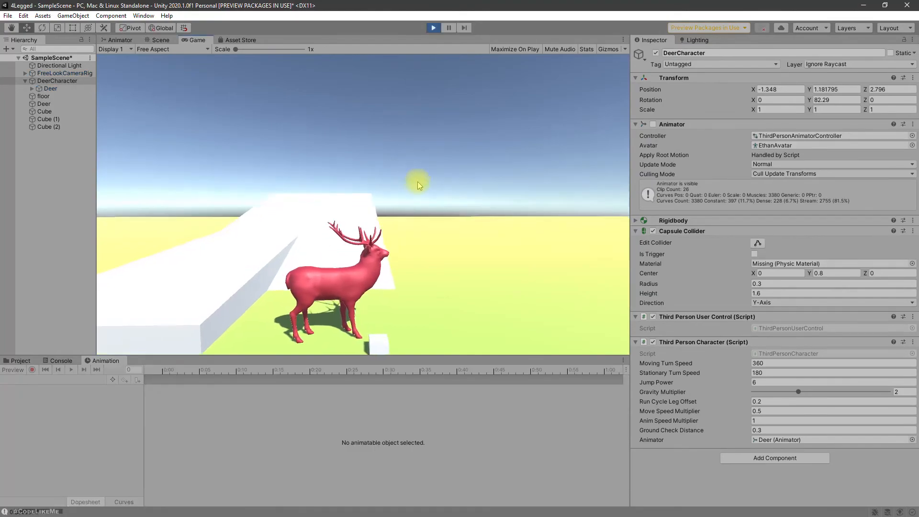
key(w)
key(w)
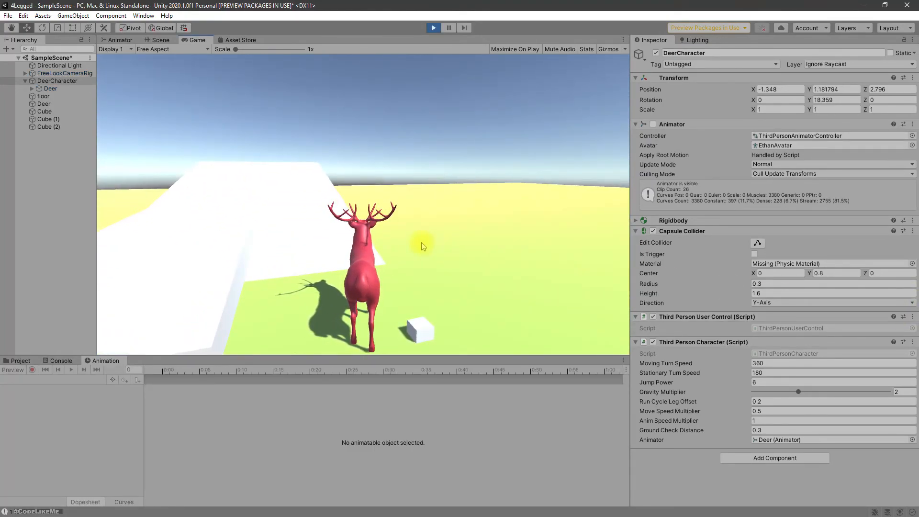
key(ctrl+p)
Switch to Visual Studio and collapse the methods from ScaleCapsuleForCrouching through ApplyExtraTurnRotation, plus CheckGroundStatus, in ThirdPersonCharacter.cs
key(alt+Tab)
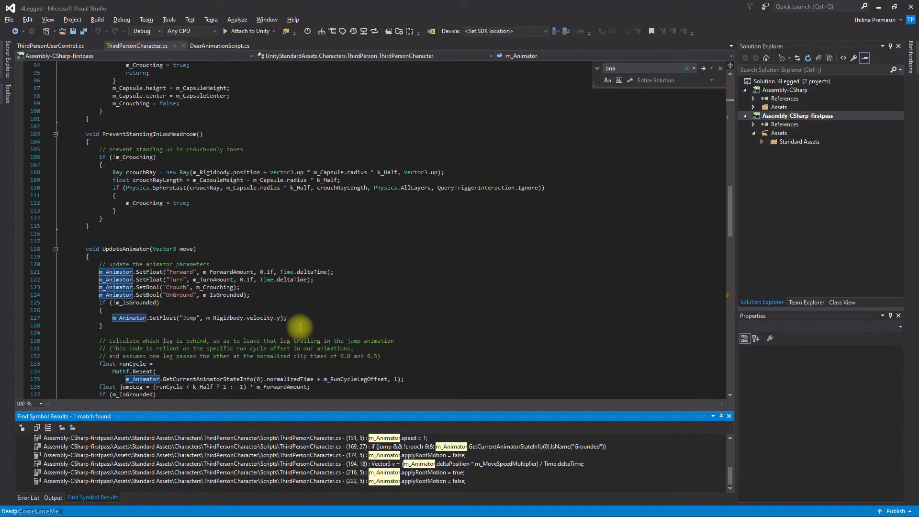
click(56, 249)
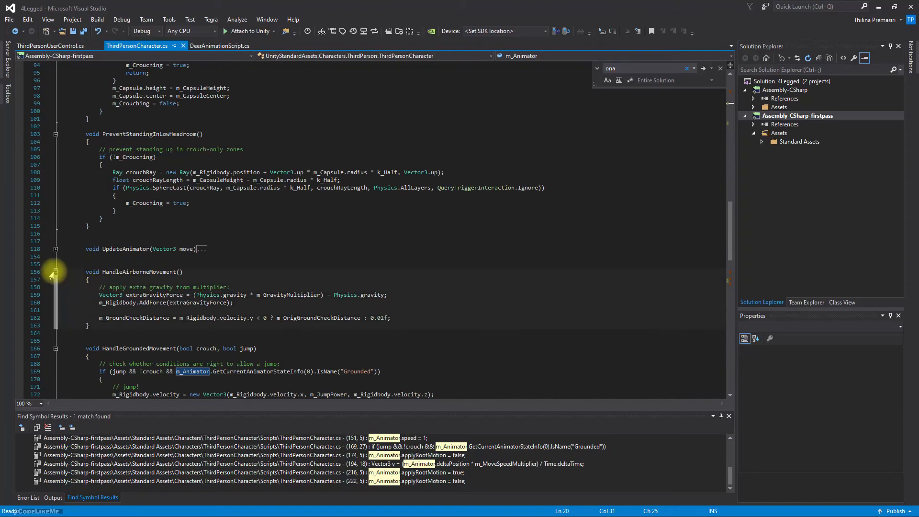
click(55, 272)
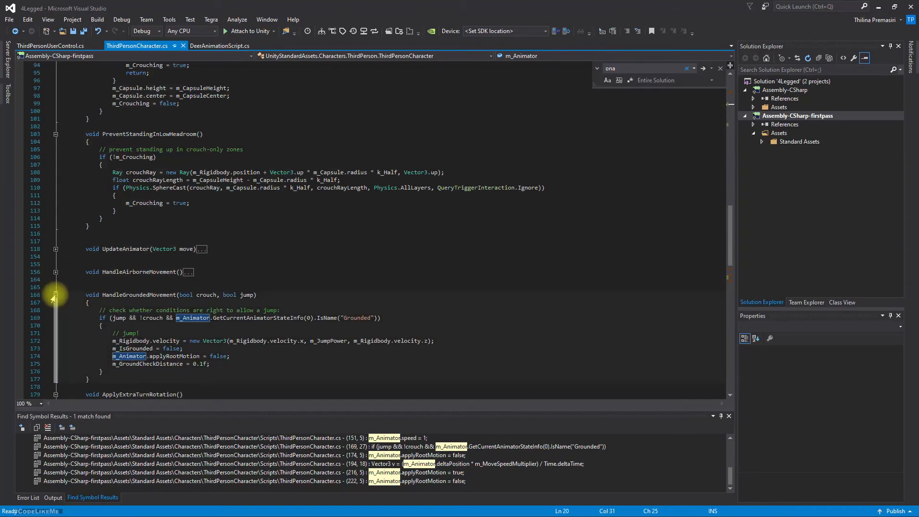
click(55, 295)
click(55, 311)
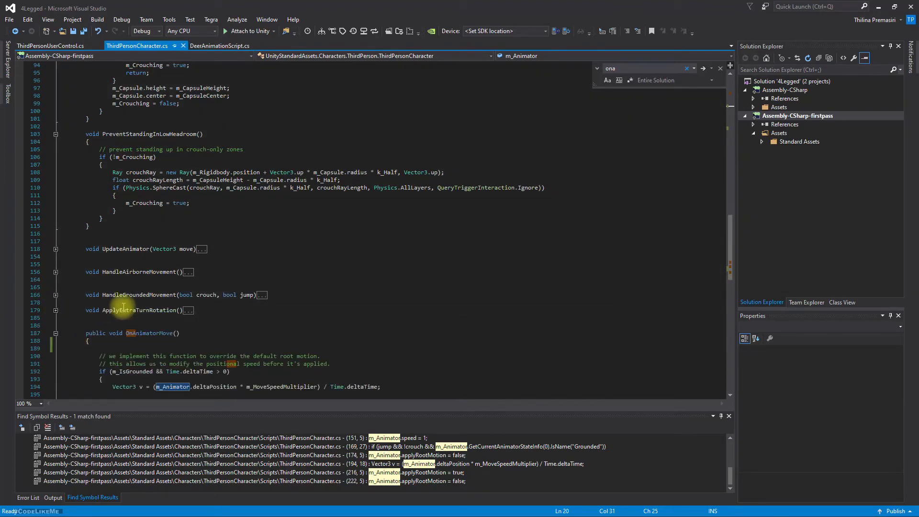
scroll(320, 321, up, 3)
scroll(321, 320, up, 10)
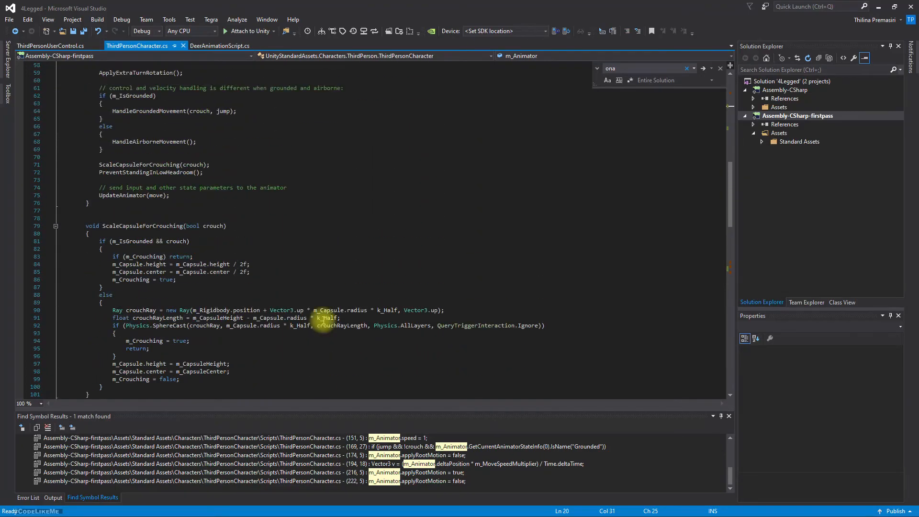
right_click(446, 210)
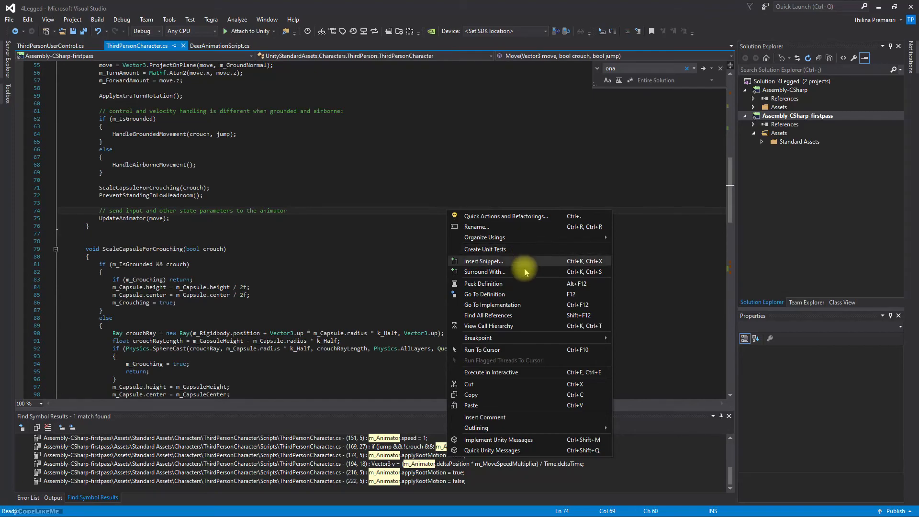
click(454, 150)
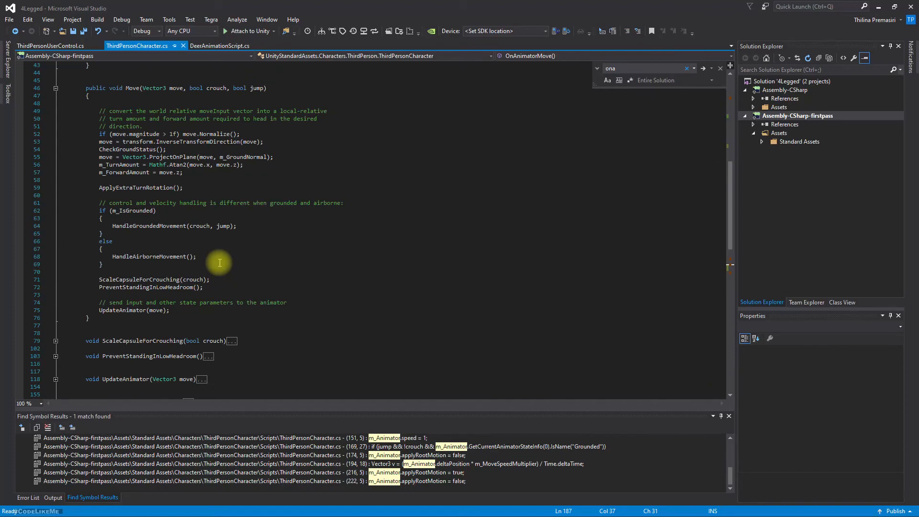
Add an empty void MoveCharacter() method between OnAnimatorMove() and CheckGroundStatus()
scroll(219, 262, down, 7)
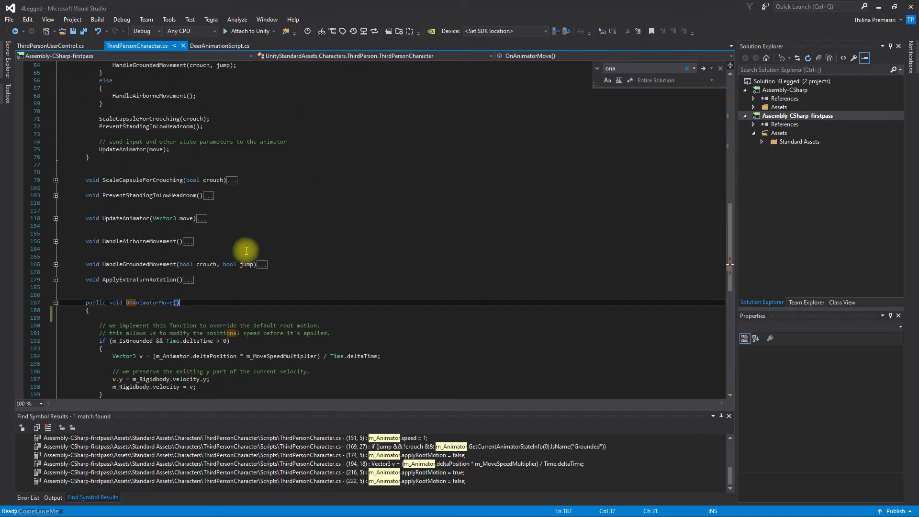
scroll(67, 308, down, 3)
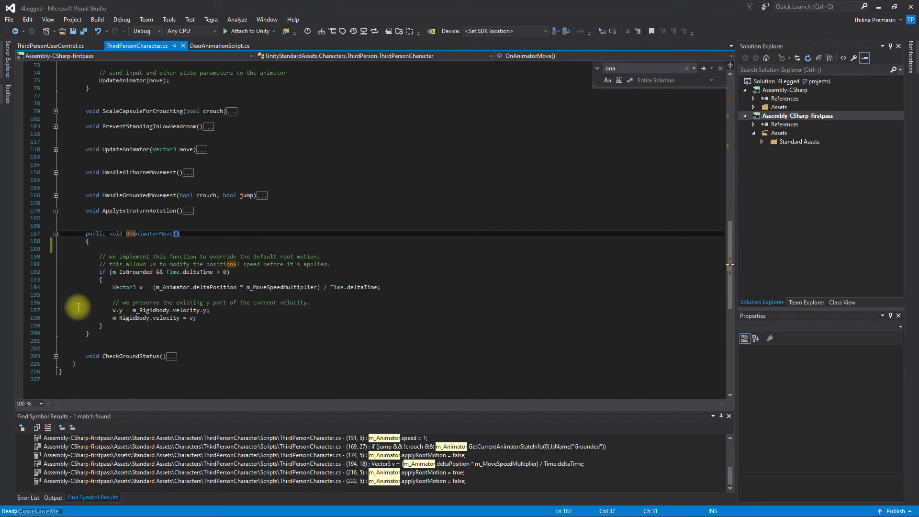
click(115, 335)
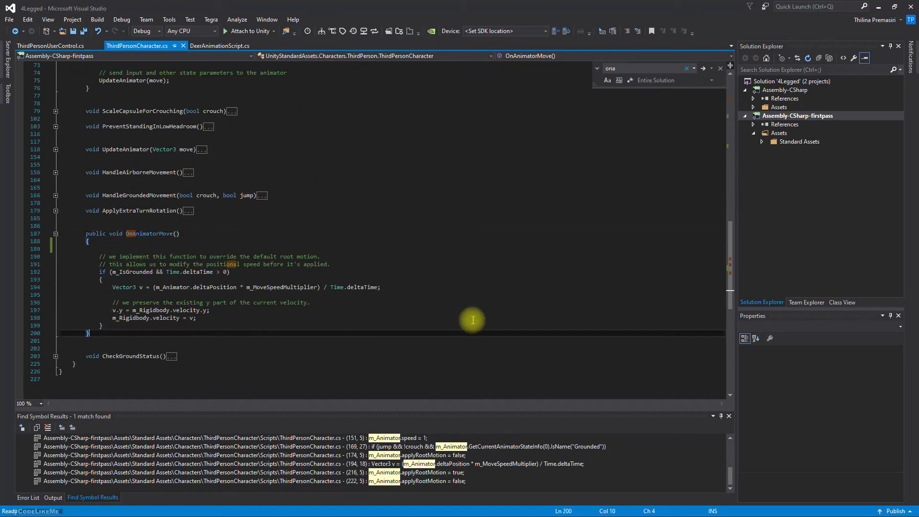
key(Down)
key(Down)
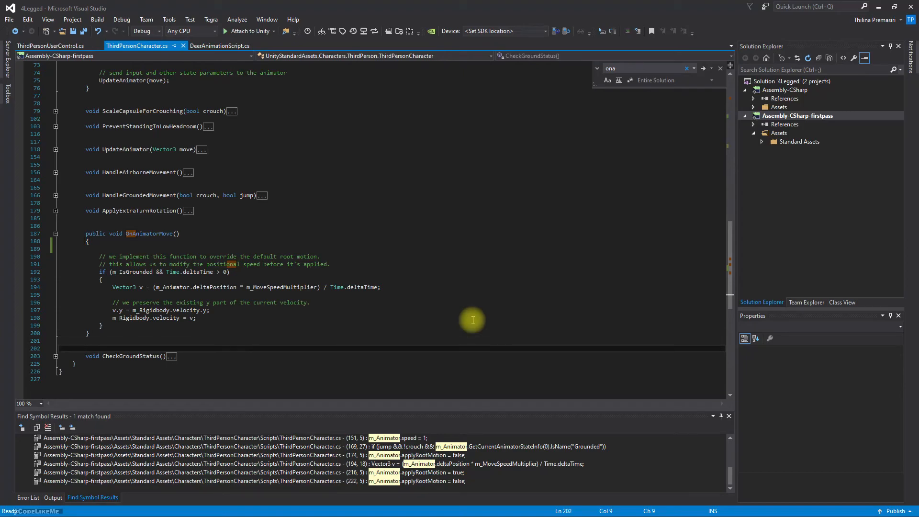
text(void Move)
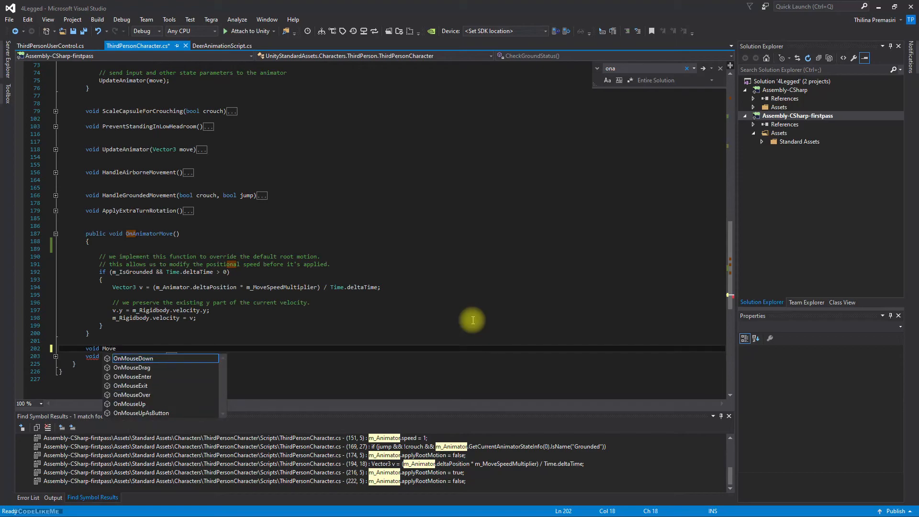
text(Character()
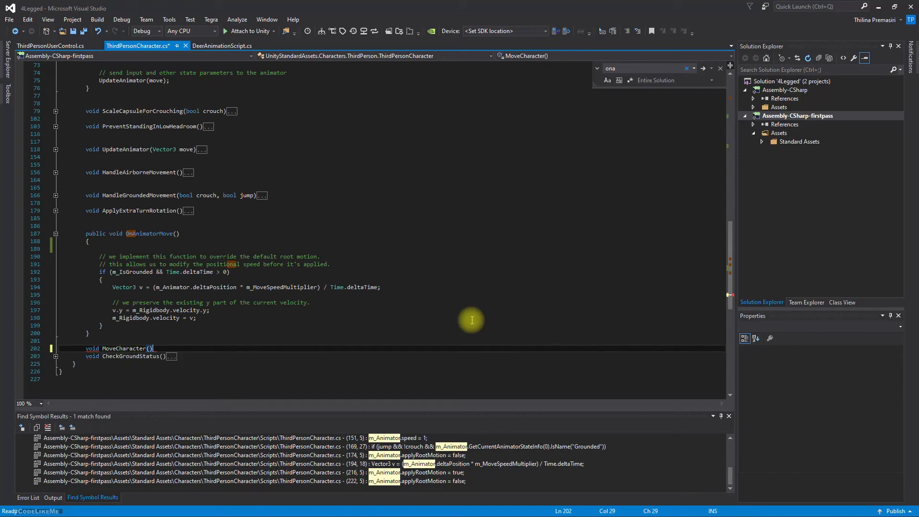
text({)
key(Return)
key(Down)
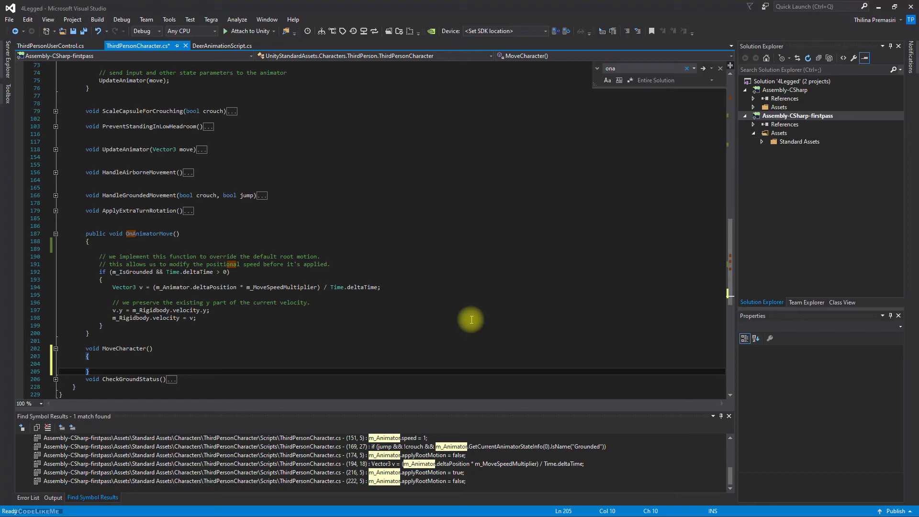
key(Up)
key(Up)
key(Up)
key(Up)
key(Up)
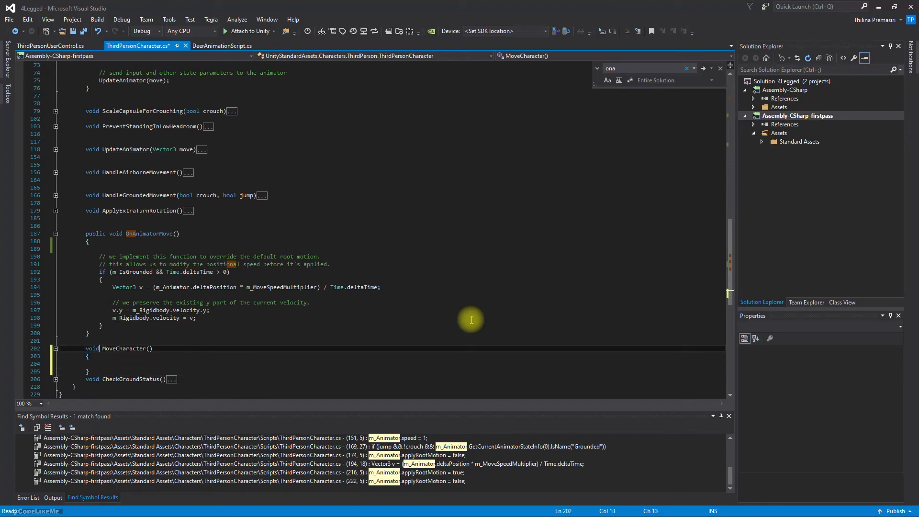
key(Down)
key(Down)
key(Down)
key(Down)
key(Down)
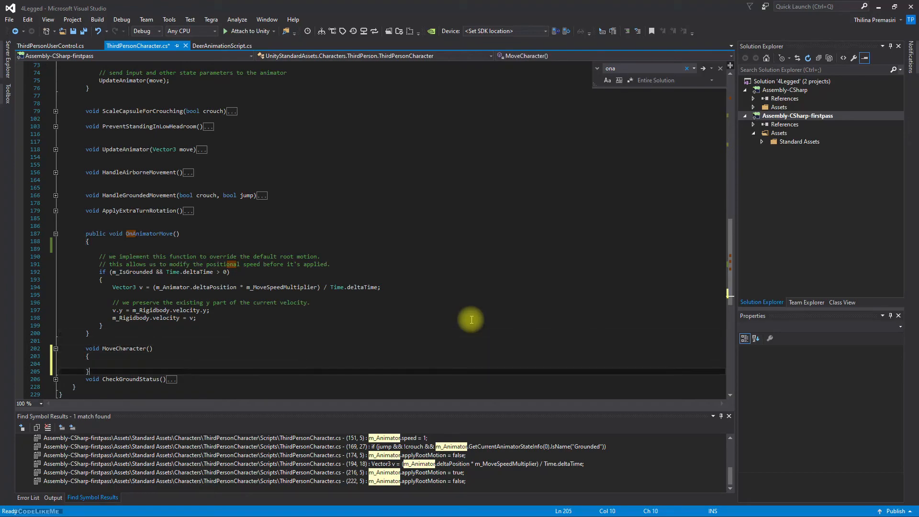
key(Return)
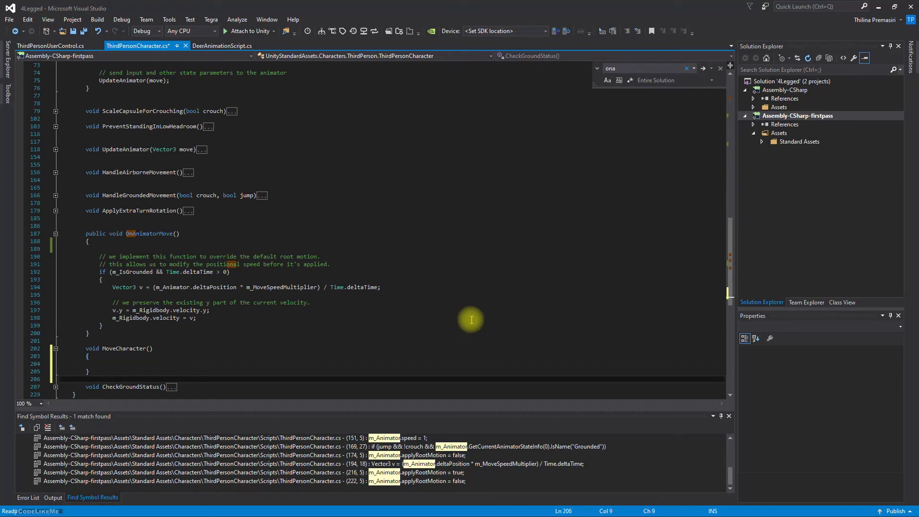
Delete the empty MoveCharacter() method above CheckGroundStatus()
key(shift+Up)
key(shift+Up)
key(shift+Up)
key(shift+Up)
key(shift+Home)
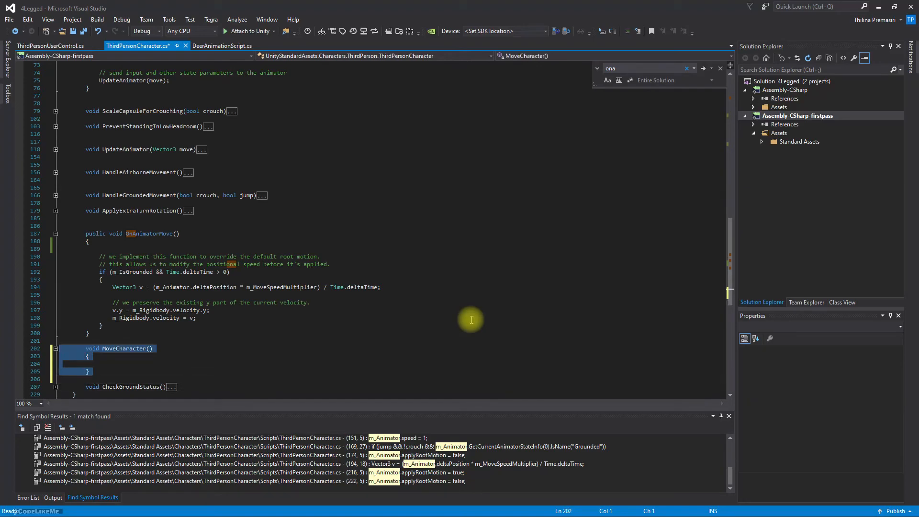
key(Delete)
Insert blank lines between the class's closing brace and the namespace's closing brace at the end of the script
scroll(515, 215, up, 19)
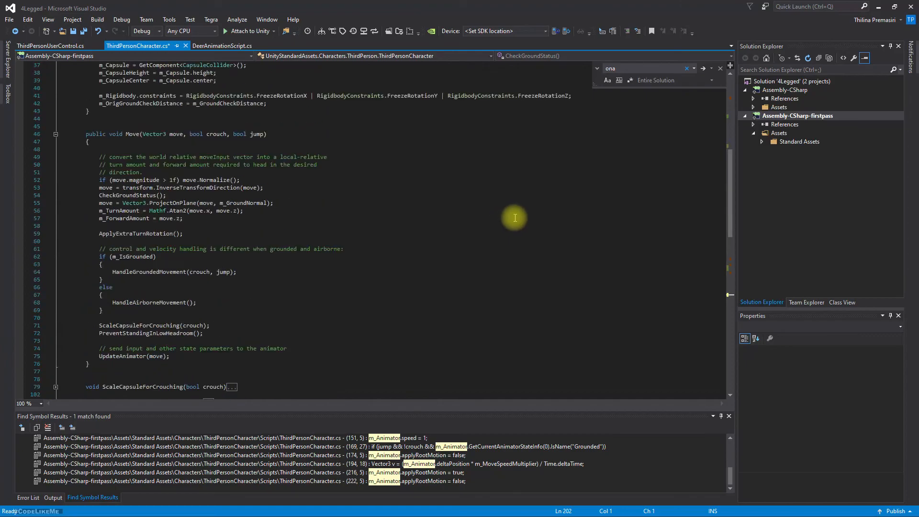
scroll(515, 215, up, 4)
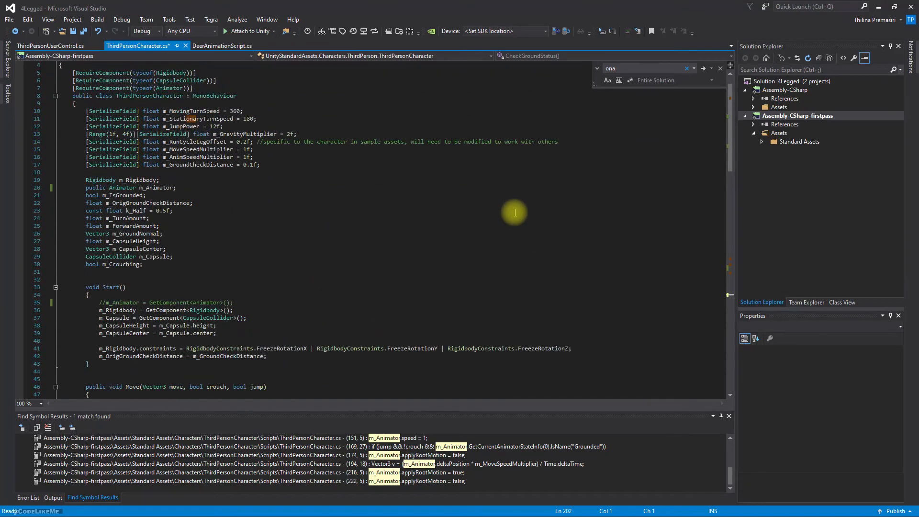
scroll(515, 212, down, 7)
scroll(516, 213, down, 8)
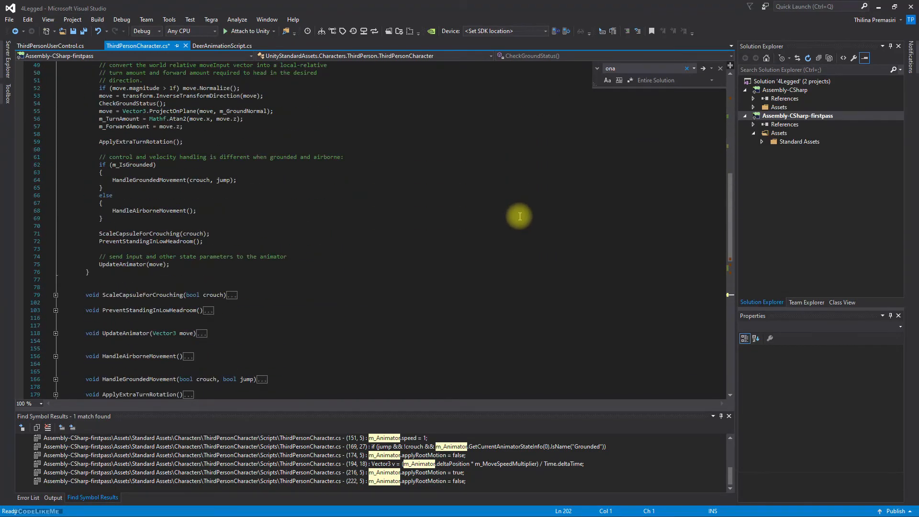
scroll(520, 216, down, 11)
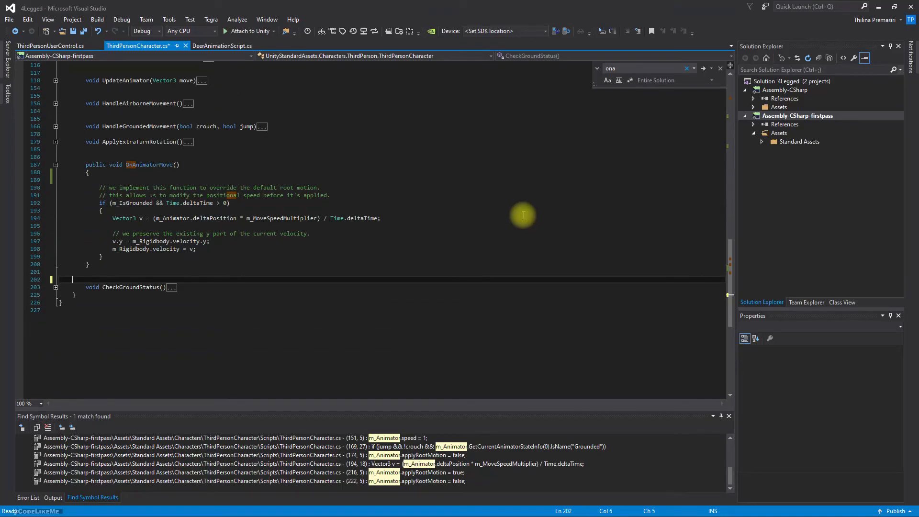
key(Down)
key(Down)
key(Down)
key(Return)
key(Return)
key(Return)
key(Return)
key(Return)
key(Return)
key(Up)
key(Up)
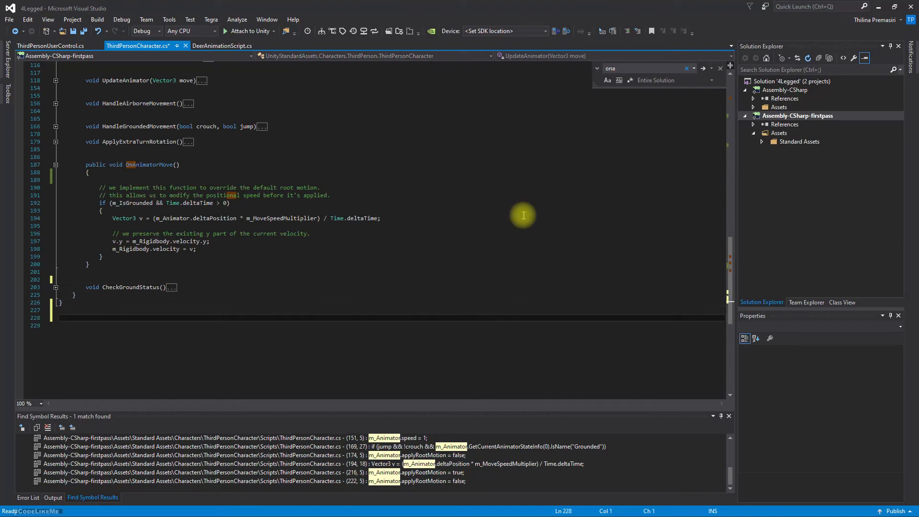
key(Up)
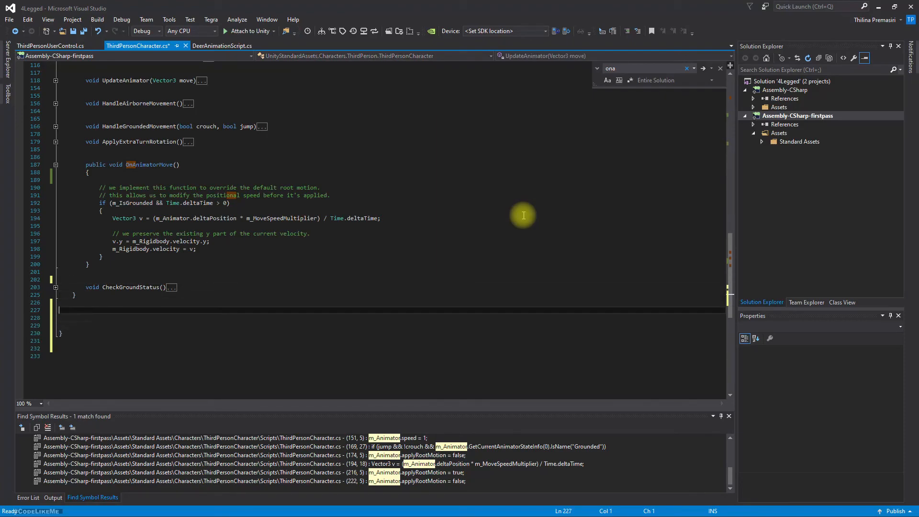
Write an empty void Update() method on the blank lines below the class's closing brace
text(vio)
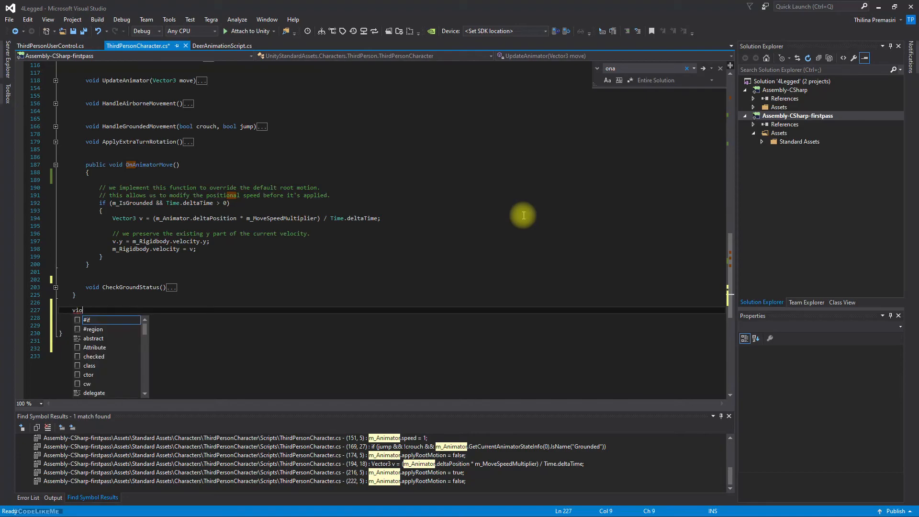
text(i update()
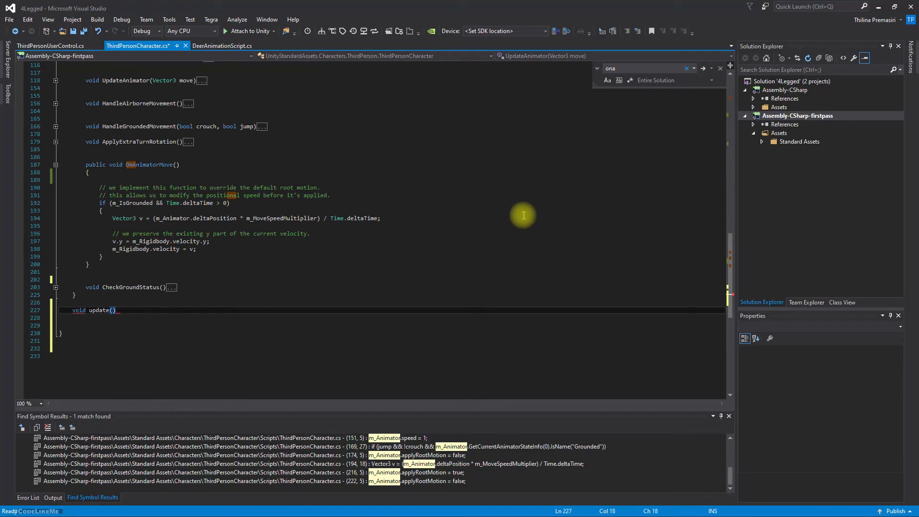
key(Return)
text({)
key(Return)
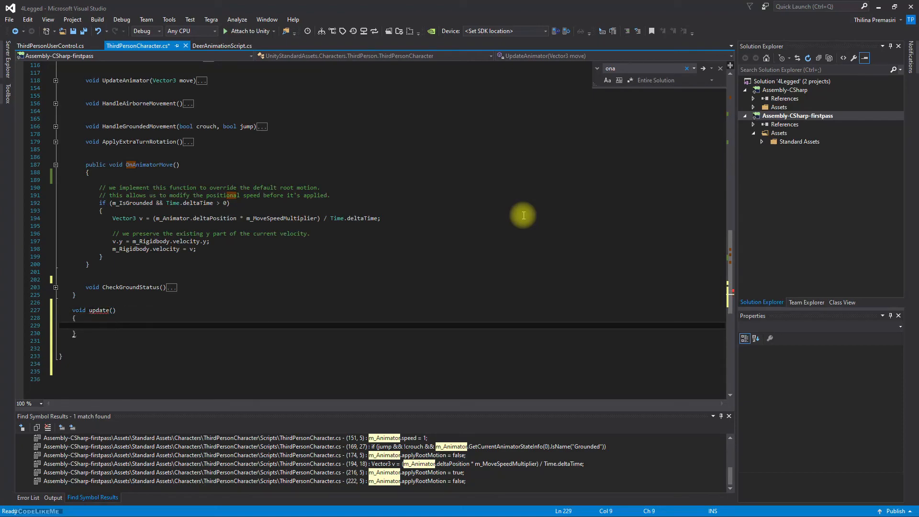
mouse_move(91, 312)
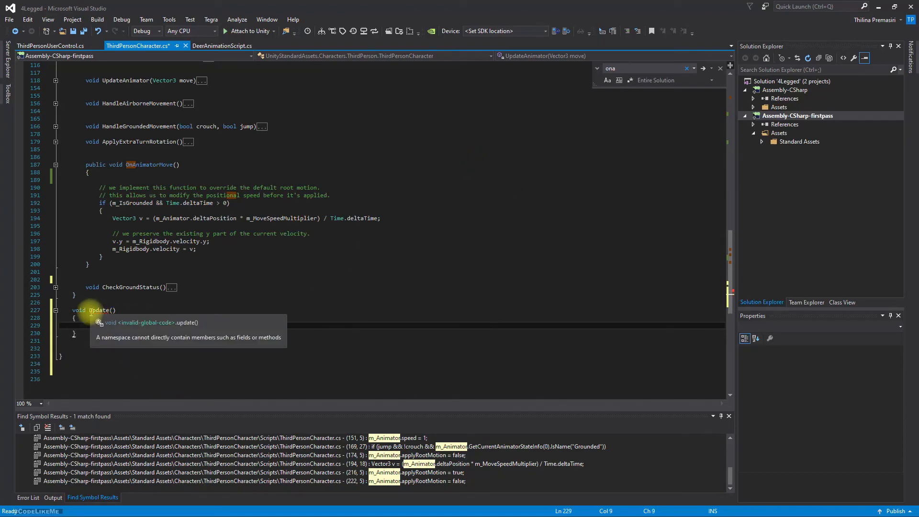
click(91, 312)
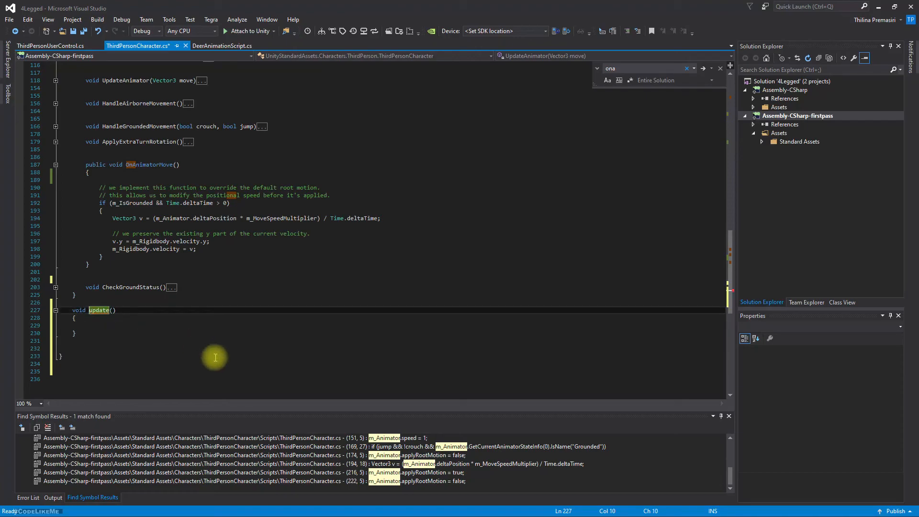
click(252, 334)
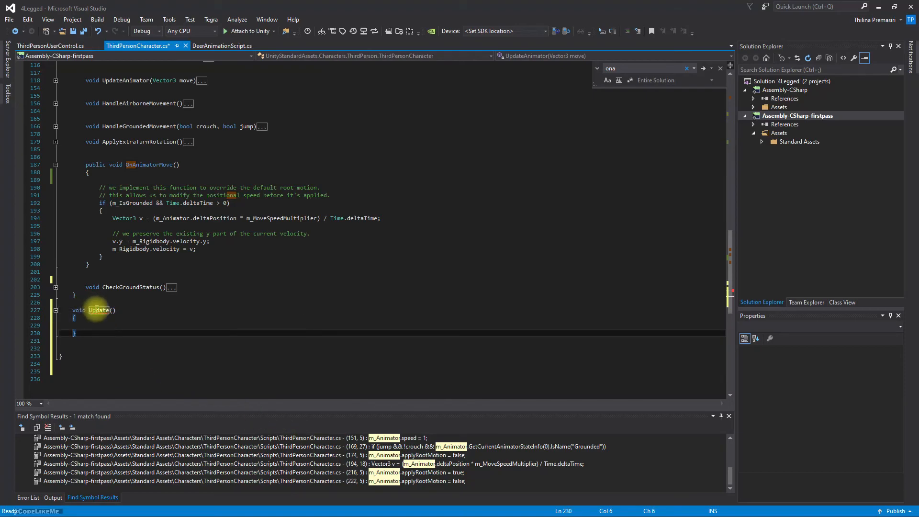
Move the empty Update() method inside the ThirdPersonCharacter class, directly below CheckGroundStatus()
mouse_move(96, 309)
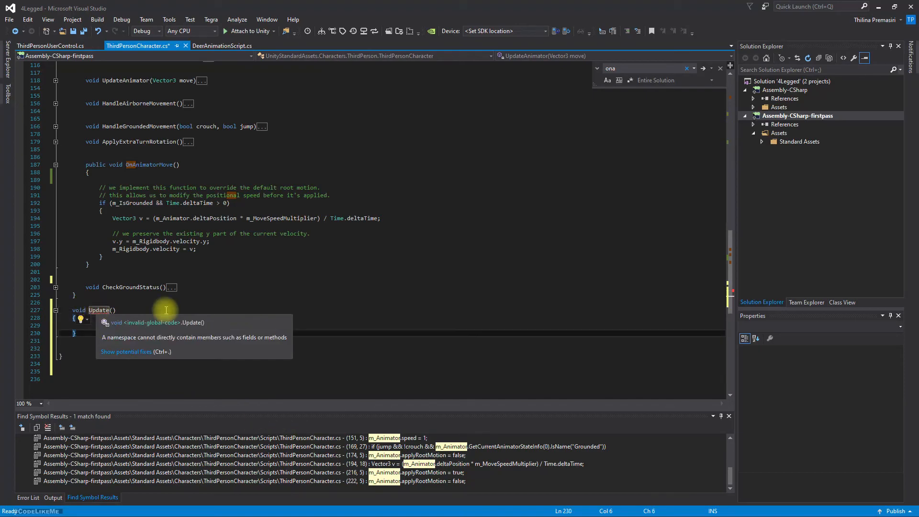
drag(731, 287, 728, 94)
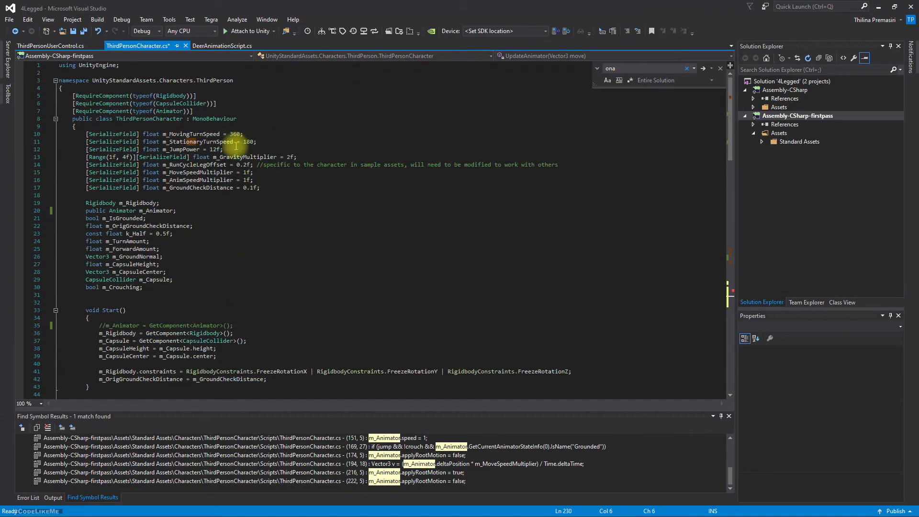
scroll(273, 213, down, 6)
scroll(276, 215, down, 7)
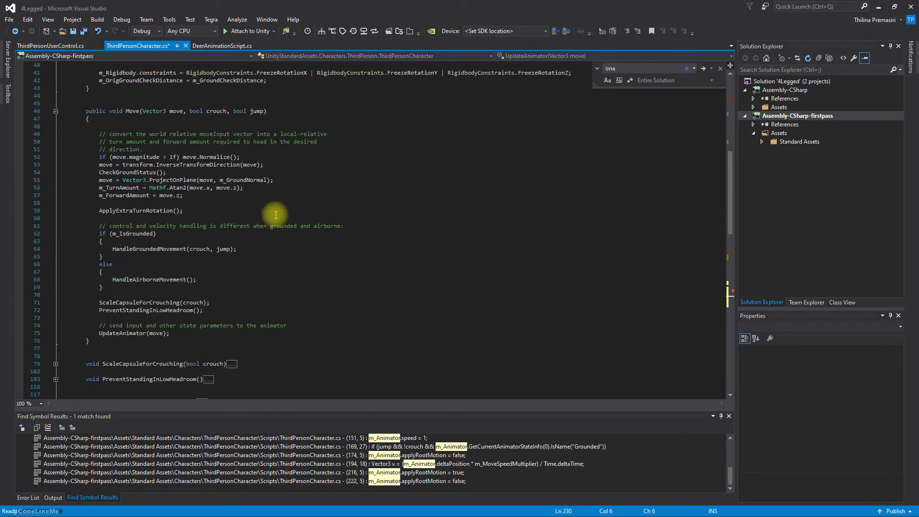
scroll(277, 215, down, 20)
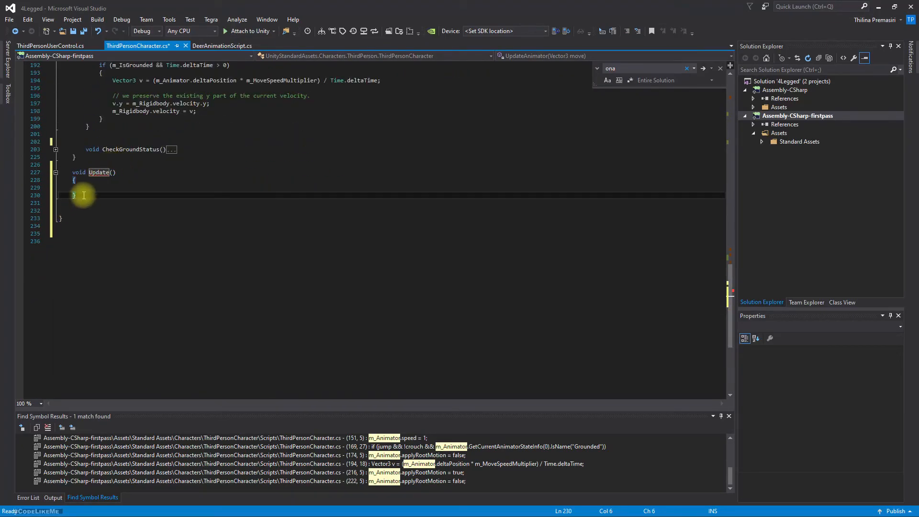
drag(82, 195, 39, 176)
key(ctrl+c)
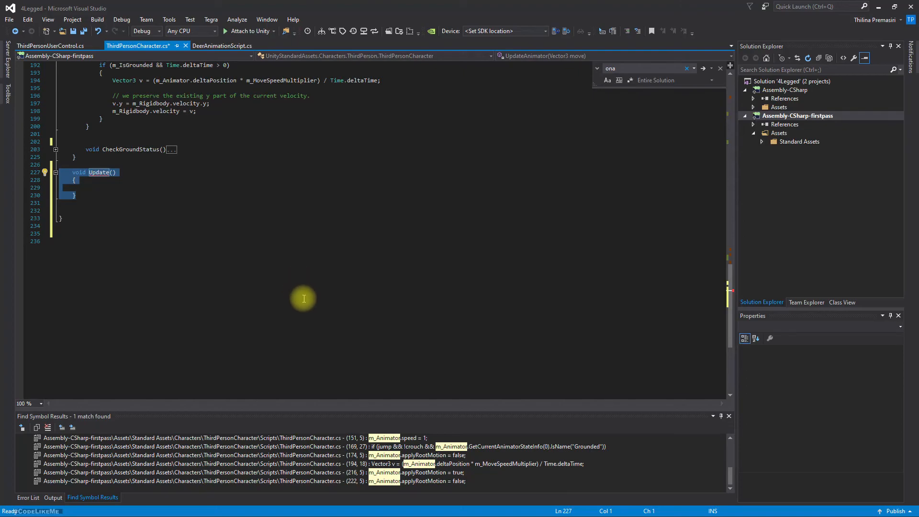
key(Delete)
click(72, 157)
key(Return)
key(Return)
key(Return)
key(Return)
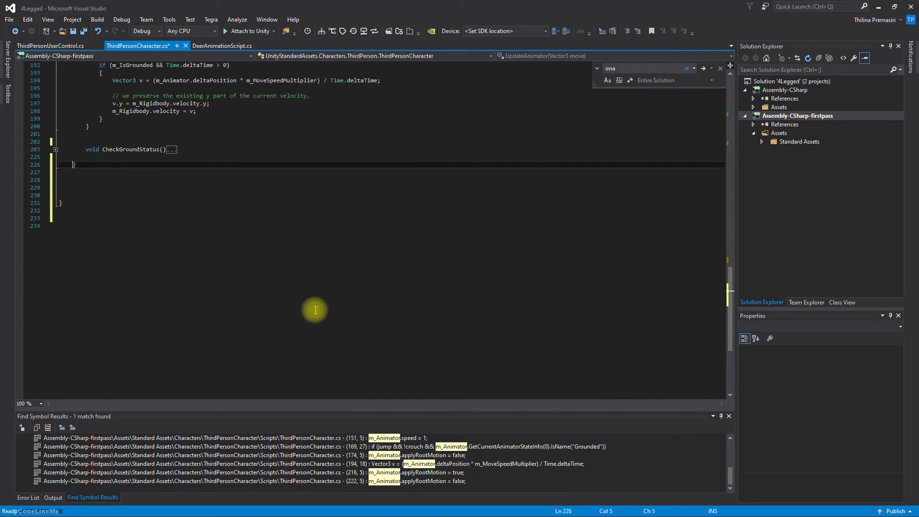
key(Up)
key(Up)
key(ctrl+v)
Start a statement inside Update() that assigns a value to m_Rigidbody.velocity
click(110, 187)
scroll(185, 182, up, 4)
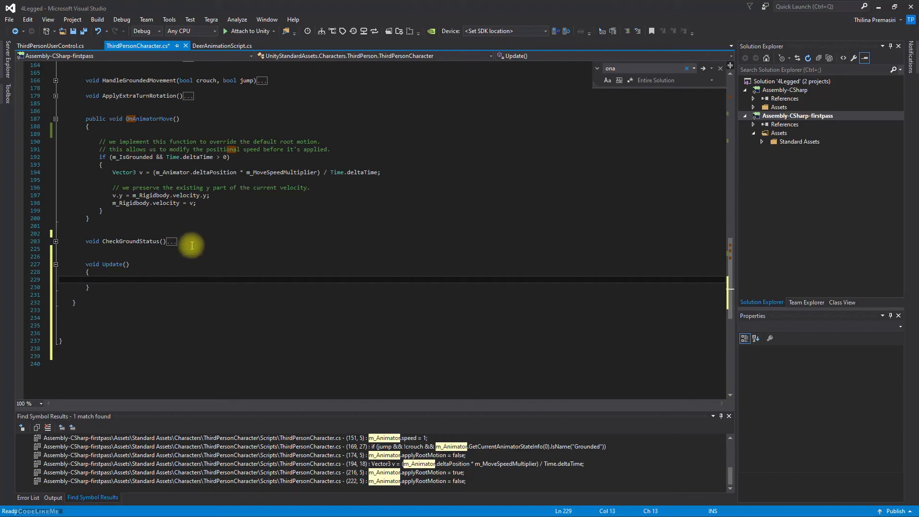
text(m_Rigidbody)
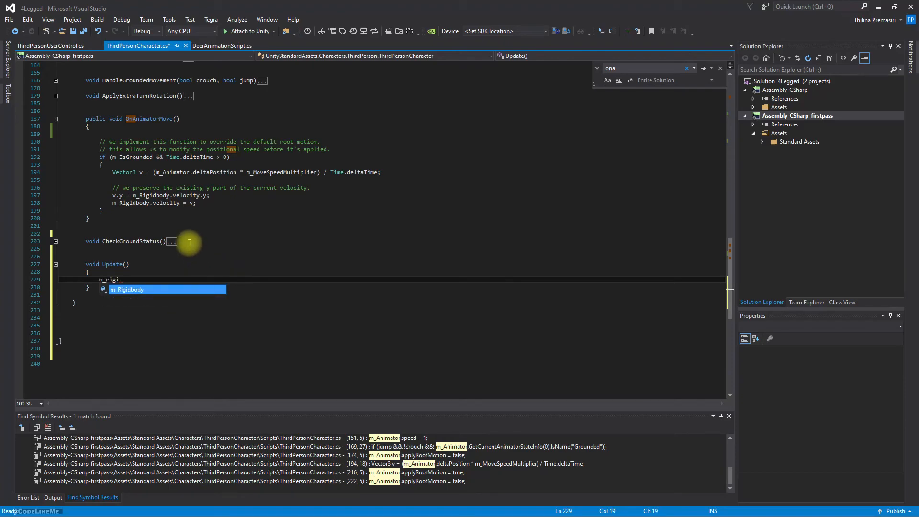
text(.velocity =)
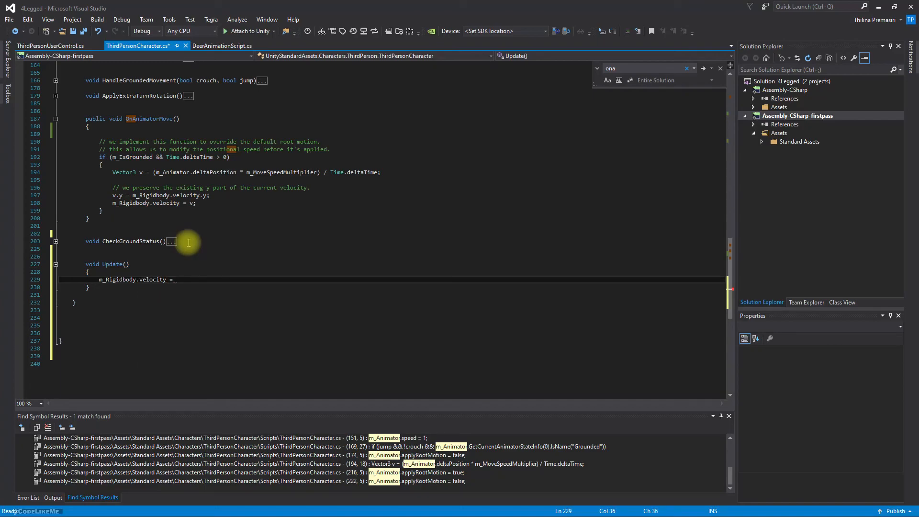
Look through the Move() method and try assigning Move to m_Rigidbody.velocity in Update()
scroll(191, 239, up, 20)
scroll(195, 233, up, 9)
scroll(194, 233, down, 14)
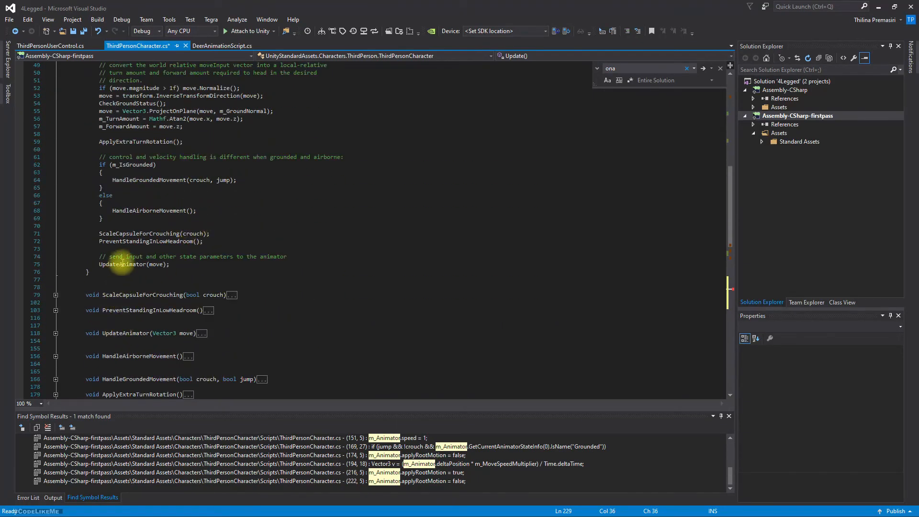
scroll(153, 194, up, 1)
scroll(149, 192, up, 2)
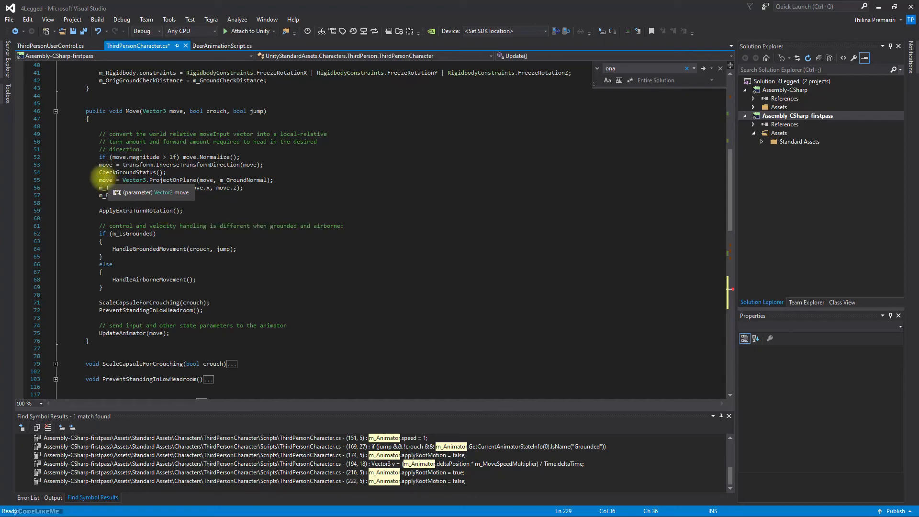
scroll(241, 232, down, 13)
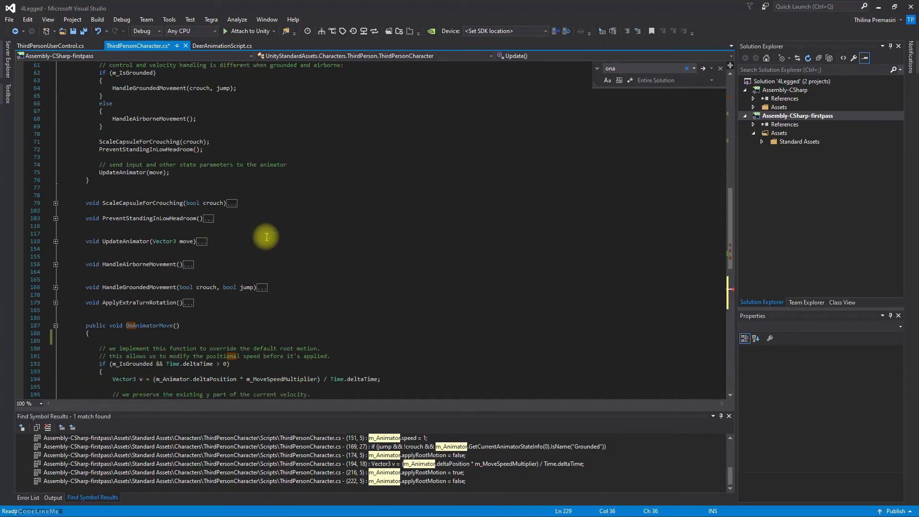
text(Move)
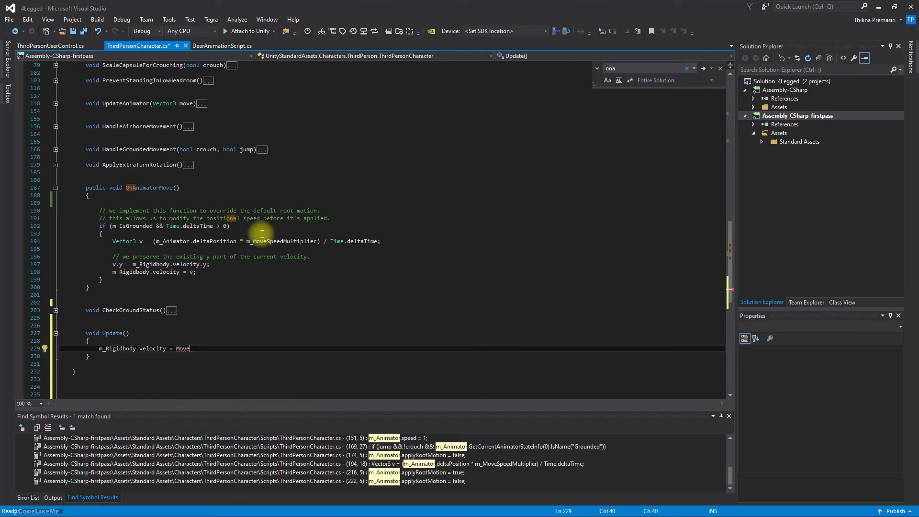
Check the move parameter in the Move() method and try assigning move to the Rigidbody velocity in Update() instead
key(shift+Left)
key(shift+Left)
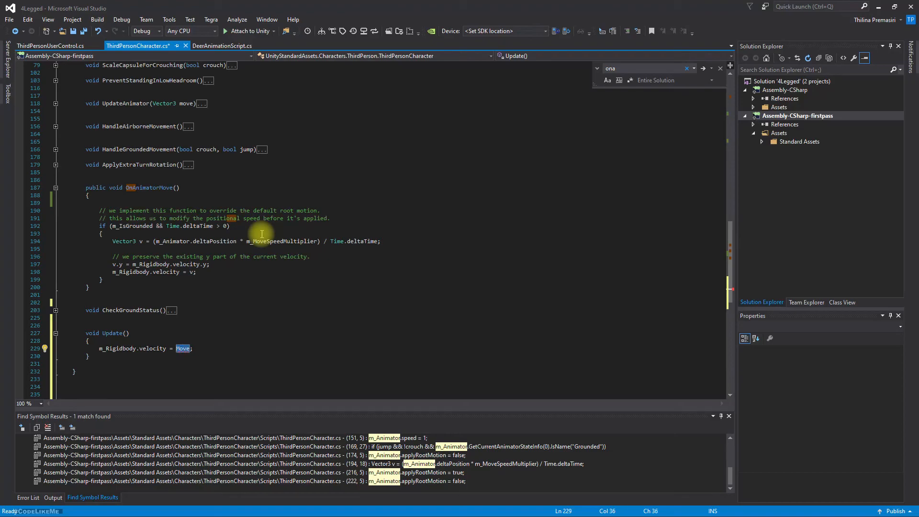
scroll(262, 234, up, 15)
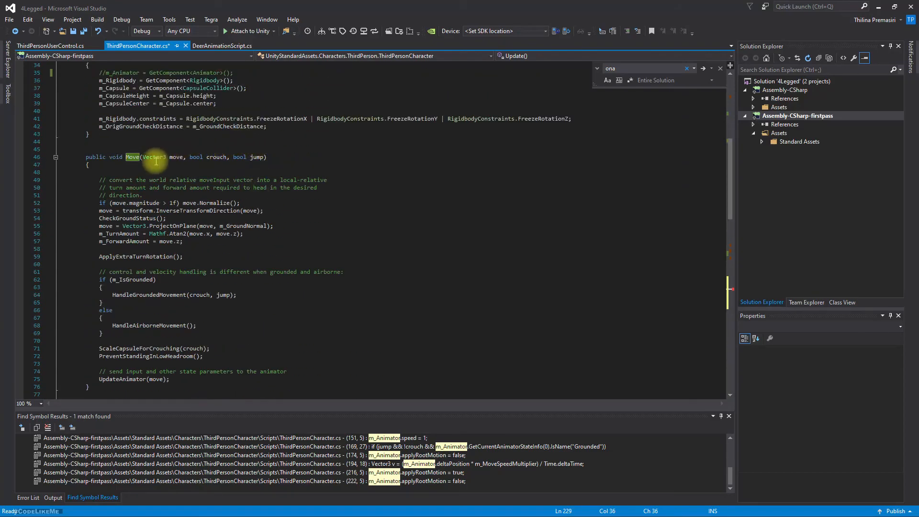
mouse_move(104, 225)
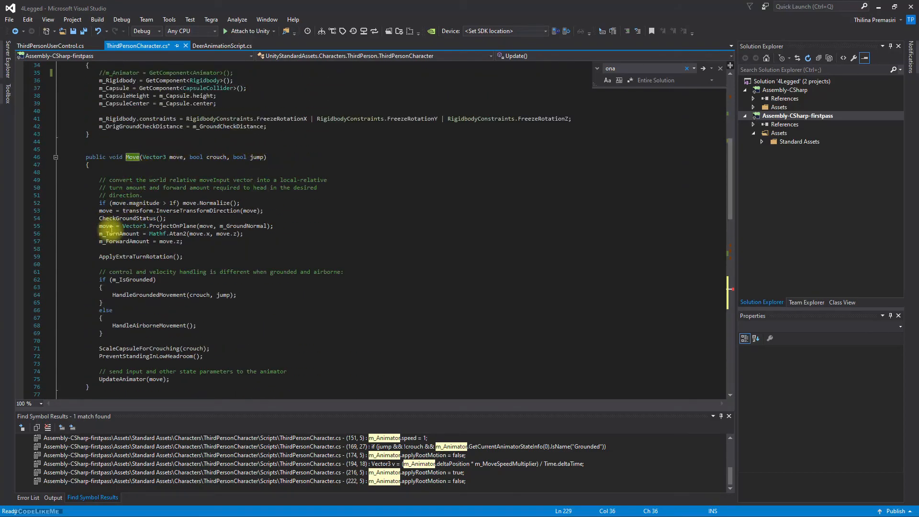
click(112, 226)
scroll(230, 255, down, 15)
scroll(230, 256, down, 5)
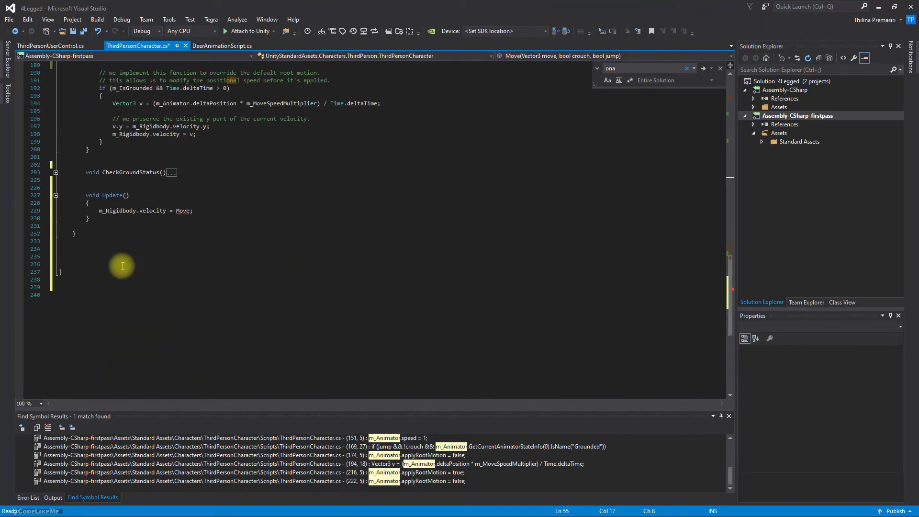
click(176, 210)
key(Delete)
text(m)
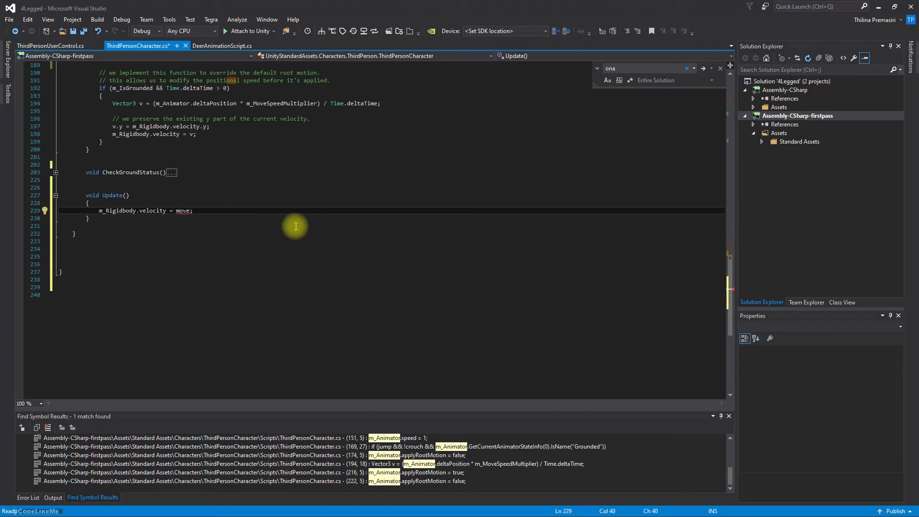
Check how move is used in Move(), and replace the velocity's move value in Update() with new Vector3()
mouse_move(181, 211)
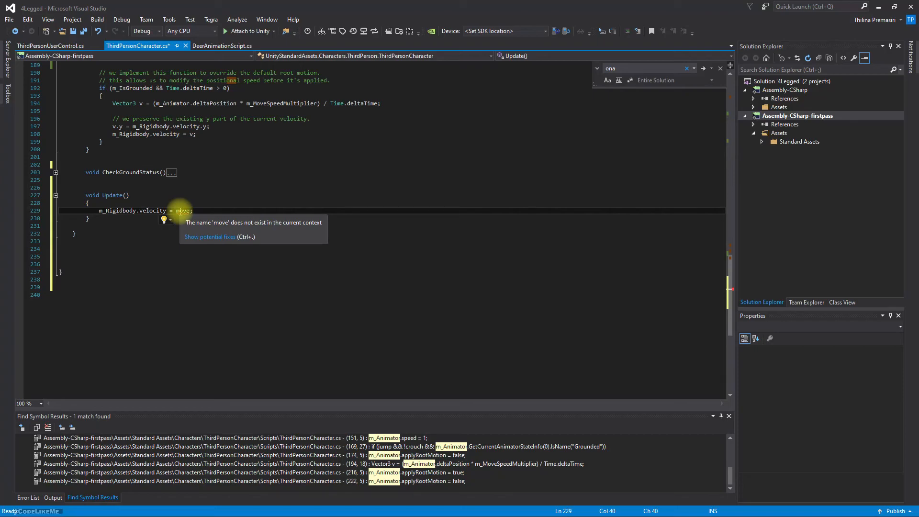
scroll(181, 210, up, 20)
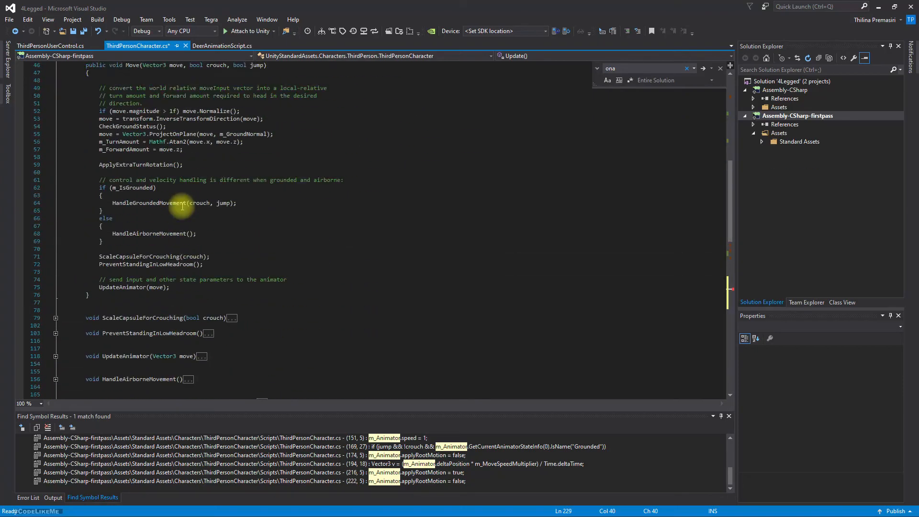
click(111, 272)
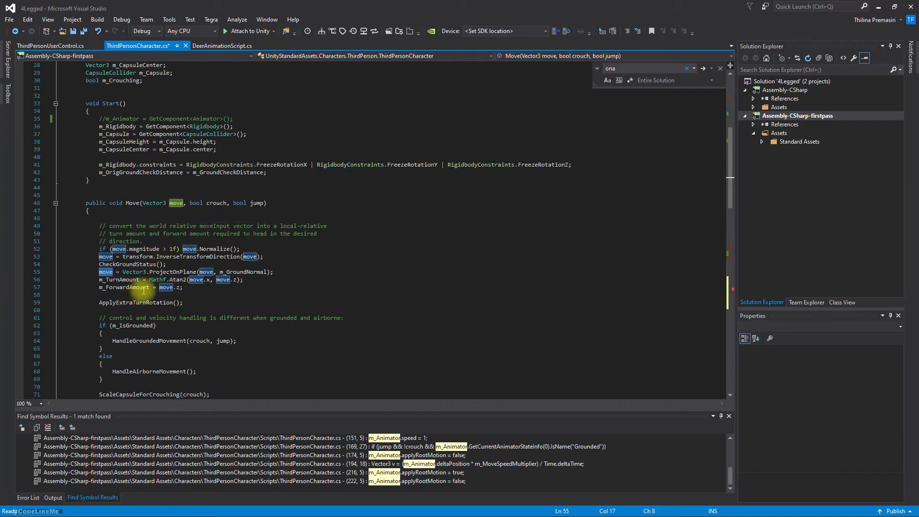
mouse_move(137, 290)
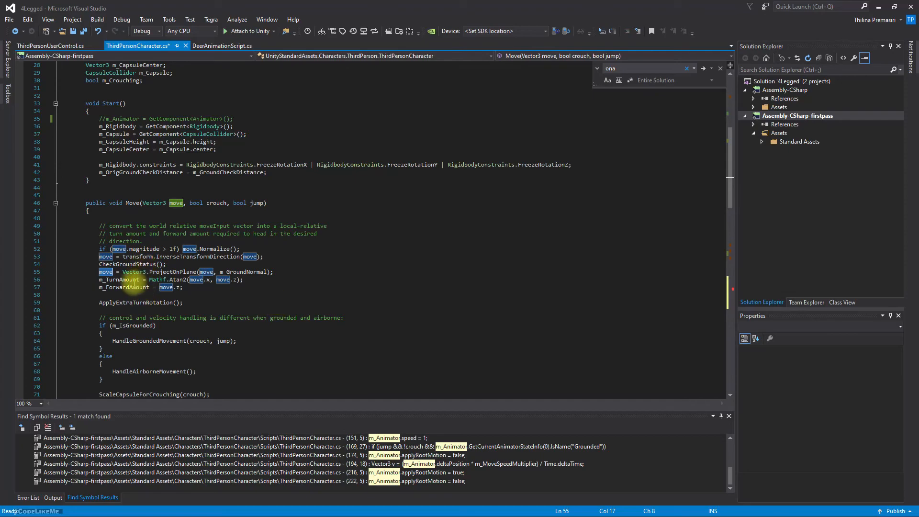
scroll(166, 293, down, 15)
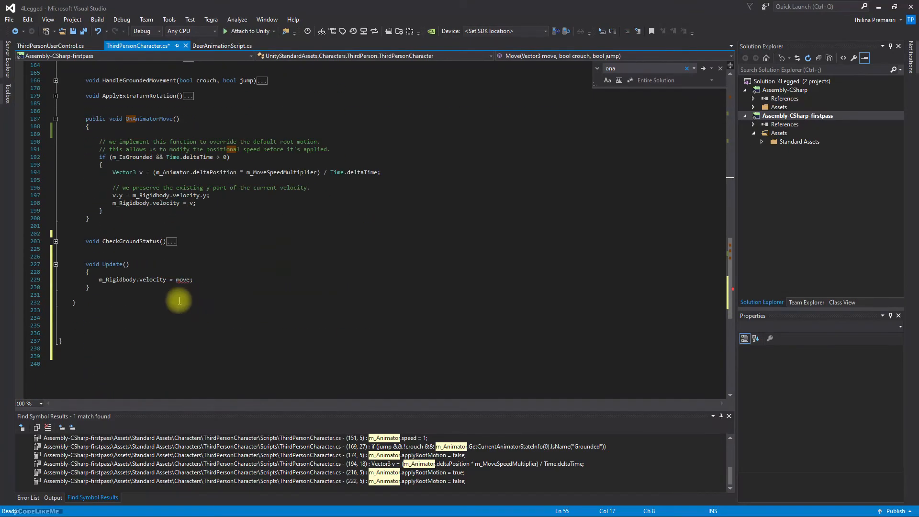
click(222, 282)
key(shift+Left)
key(shift+Left)
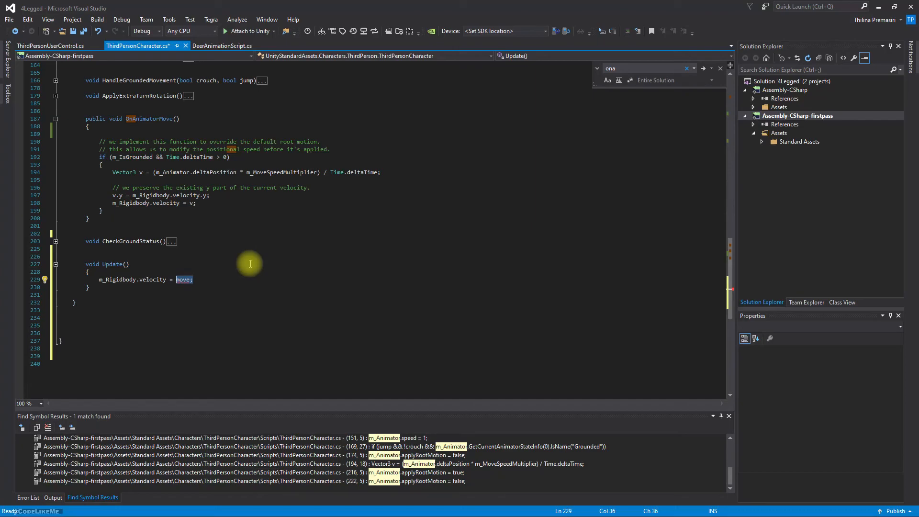
text(new )
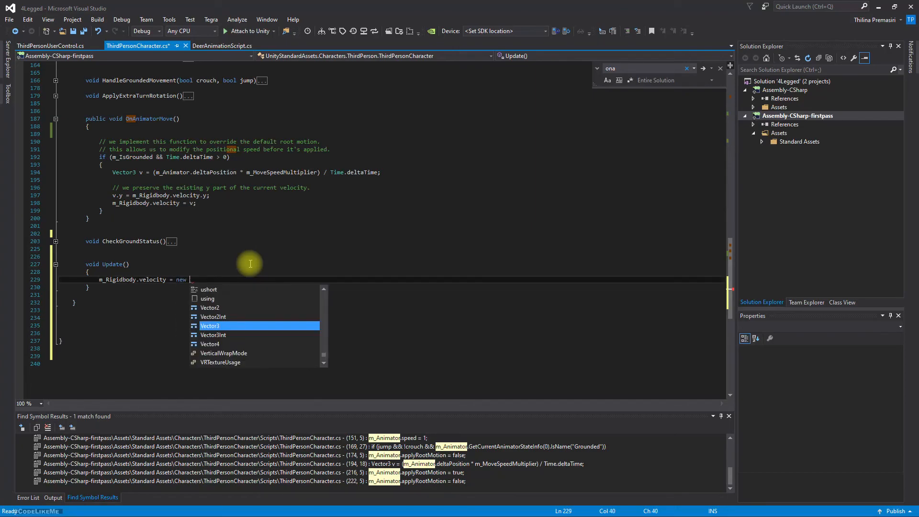
text(V)
key(Tab)
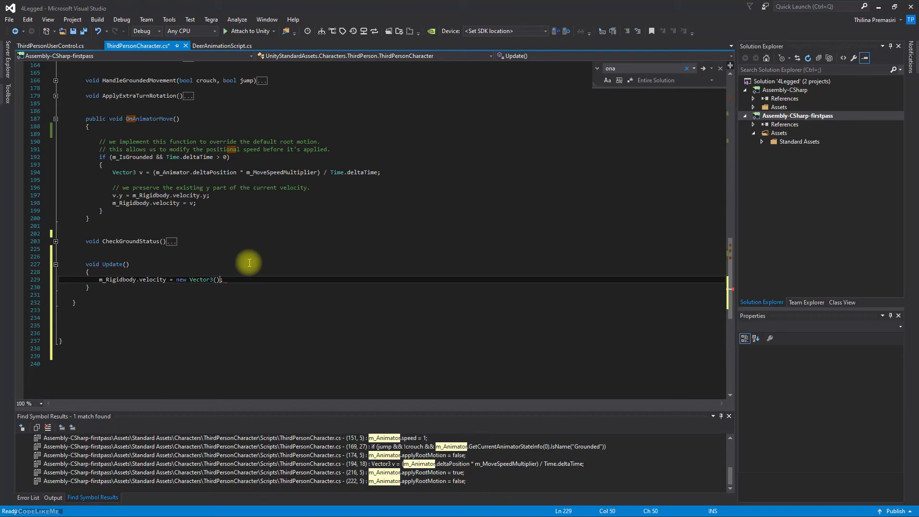
Pass m_ForwardAmount and m_TurnAmount as the arguments of the new Vector3 in Update()
text((forw)
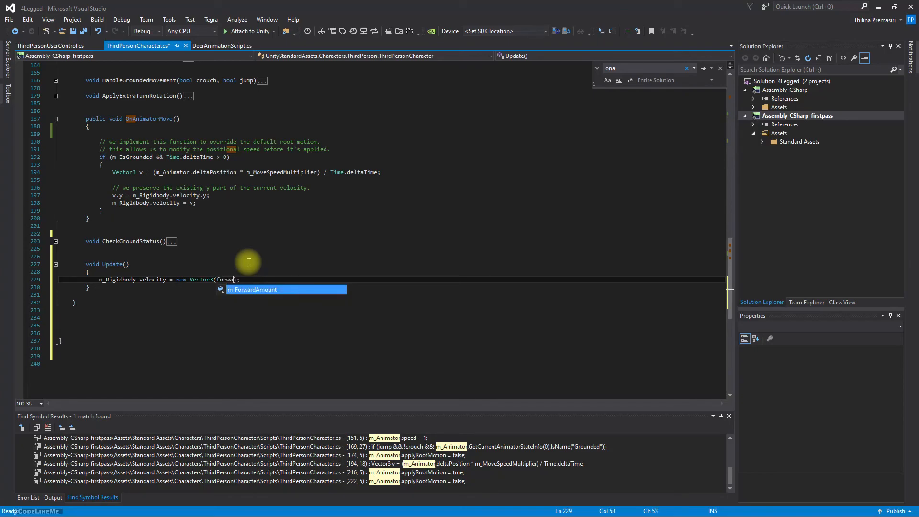
text(a)
key(Tab)
text(,t)
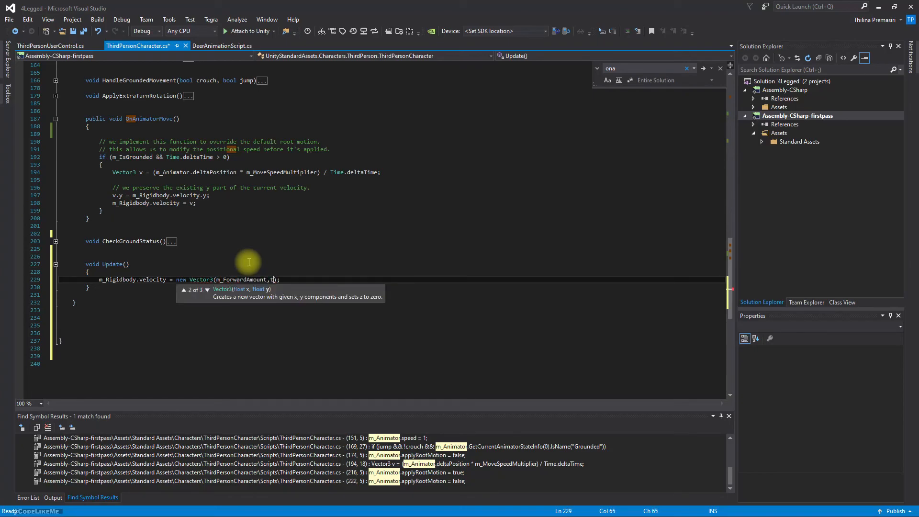
text(ur)
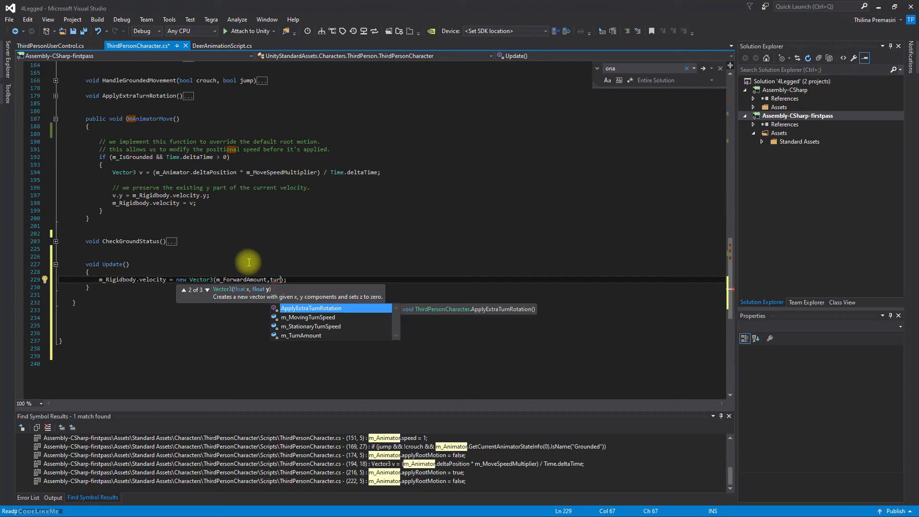
key(Down)
key(Down)
key(Down)
key(Tab)
Insert 0 as the vector's y component between m_ForwardAmount and m_TurnAmount, and save the script
key(Left)
key(Left)
key(Left)
key(Left)
key(Left)
key(Left)
key(Left)
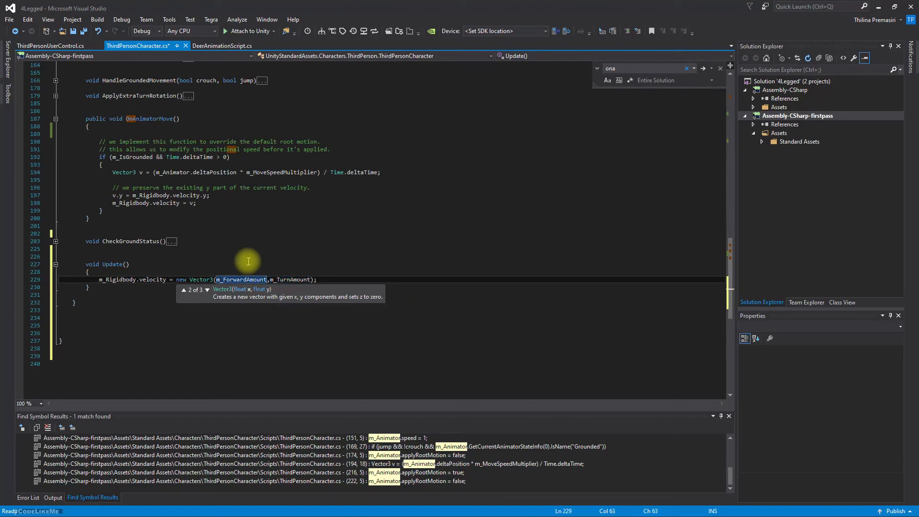
text(,)
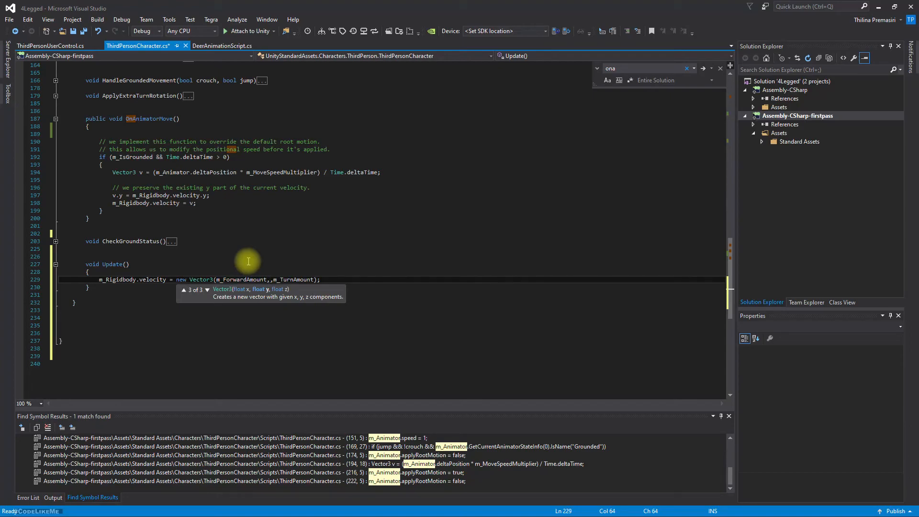
key(Right)
key(Right)
key(Right)
key(Right)
key(Right)
key(Right)
key(Right)
key(Right)
key(Right)
key(Right)
key(Right)
key(Right)
key(Right)
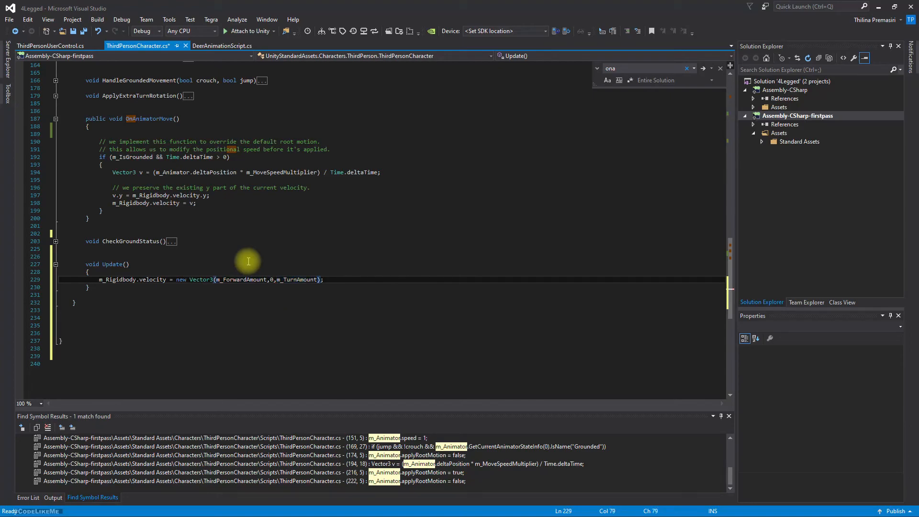
key(ctrl+s)
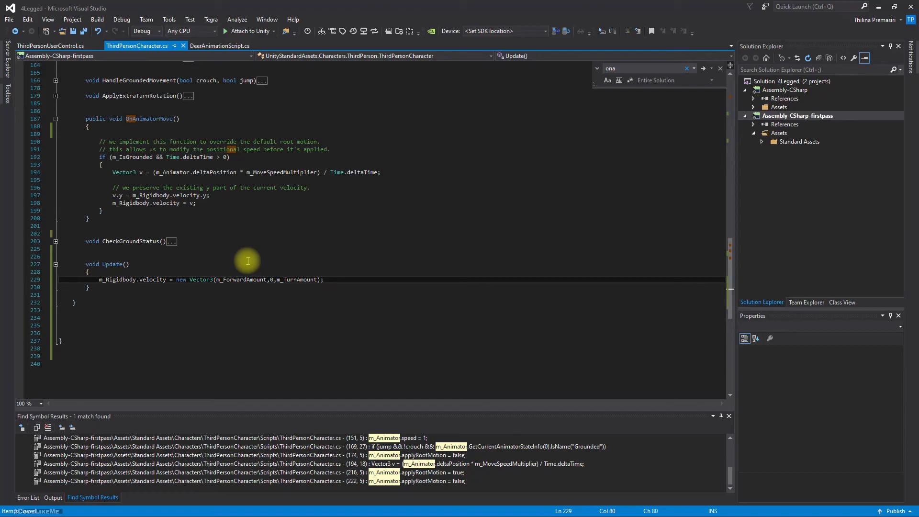
Switch to Unity, run the scene in Play mode and walk the deer forward in several directions to test its movement
key(alt+Tab)
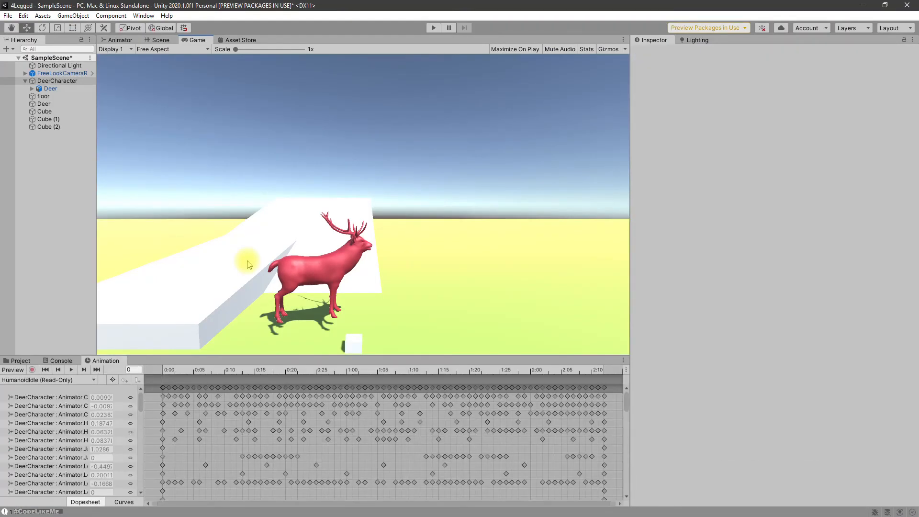
key(ctrl+p)
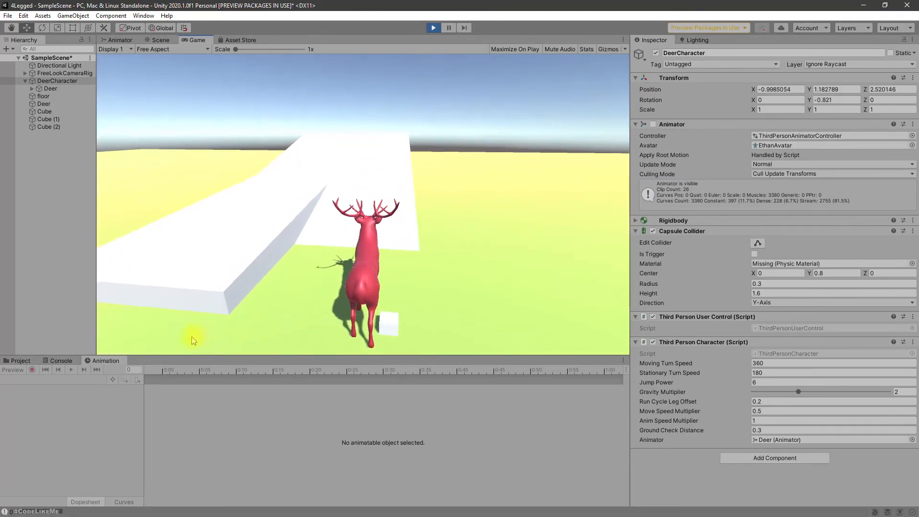
key(w)
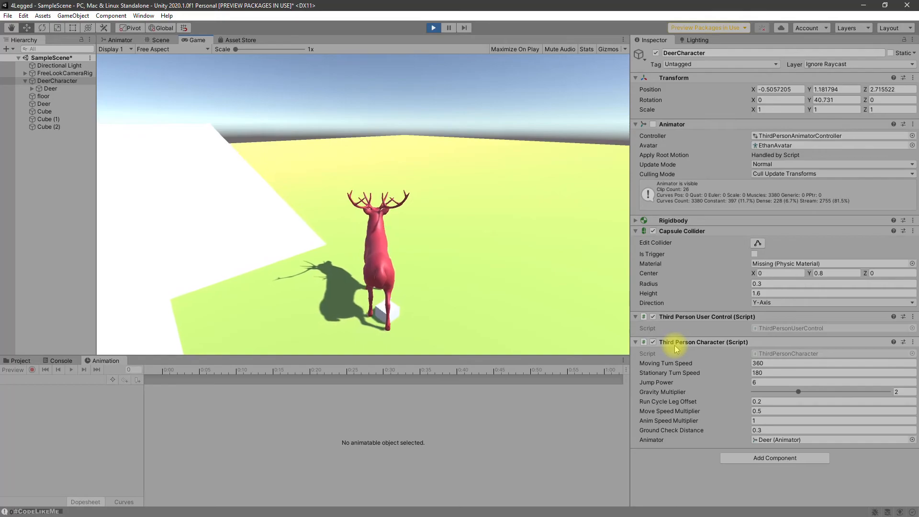
key(w)
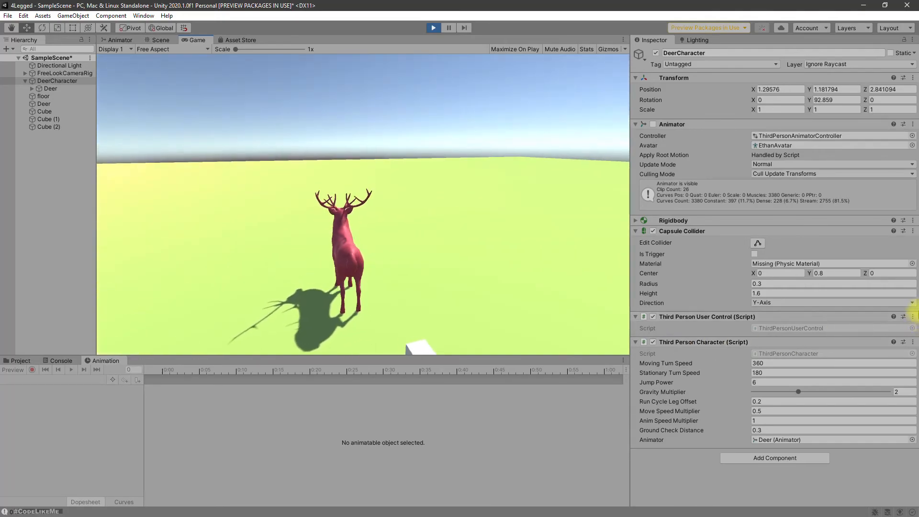
key(w)
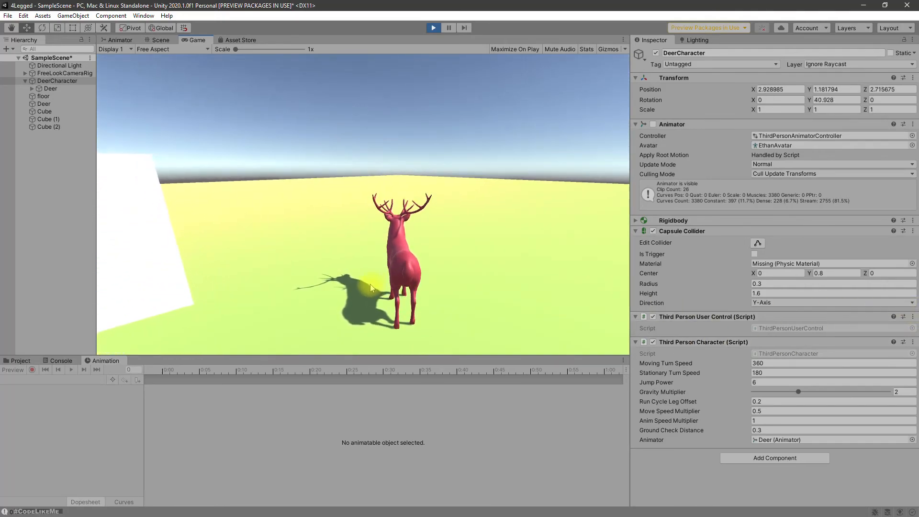
key(w)
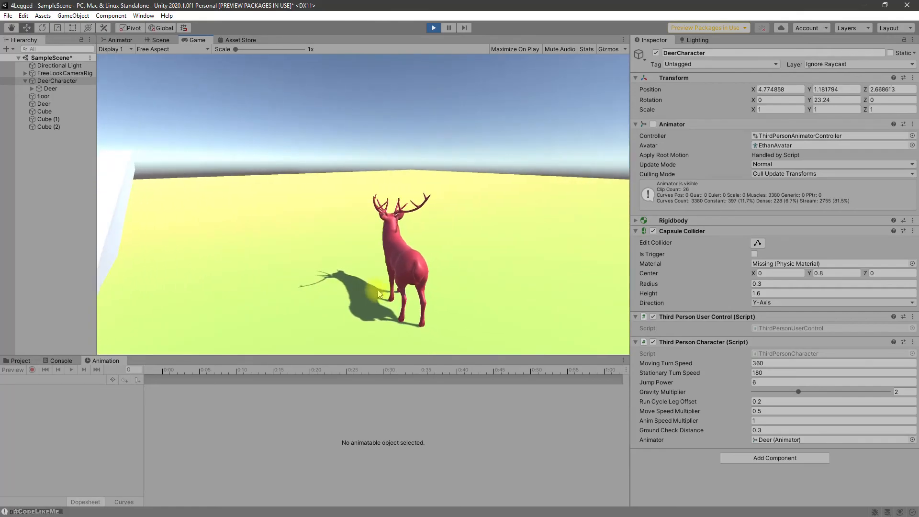
key(w)
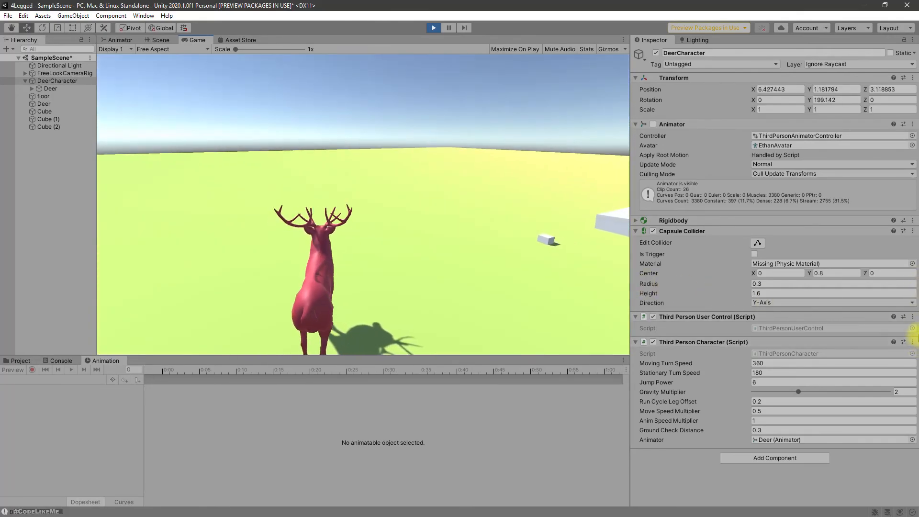
key(w)
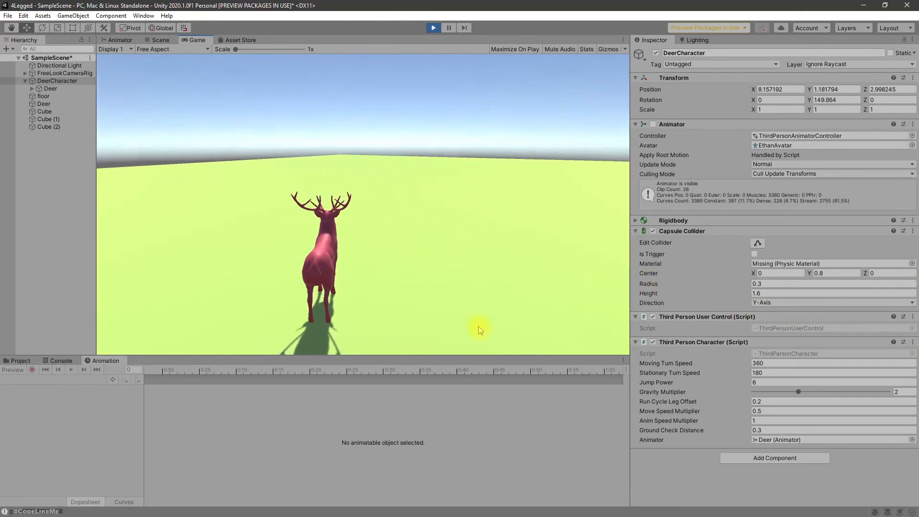
Walk the deer forward in the running scene from different camera angles, and exit Play mode
key(w)
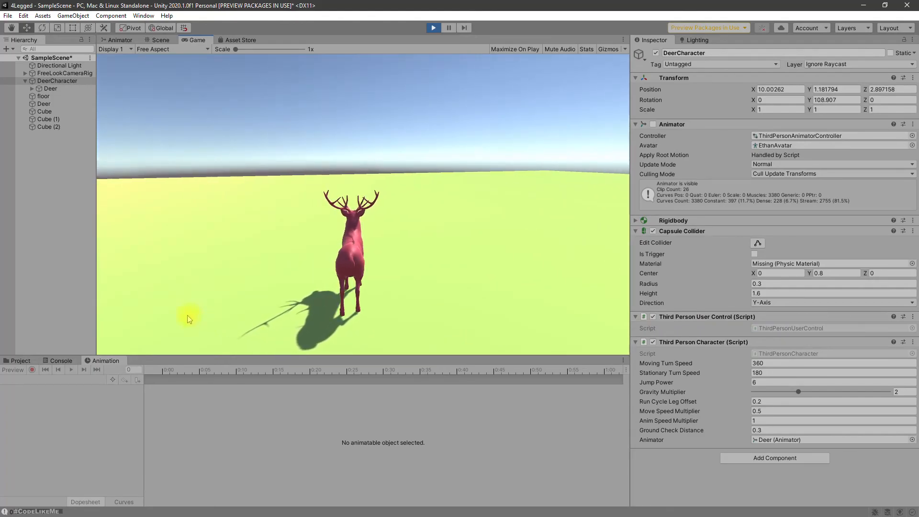
key(w)
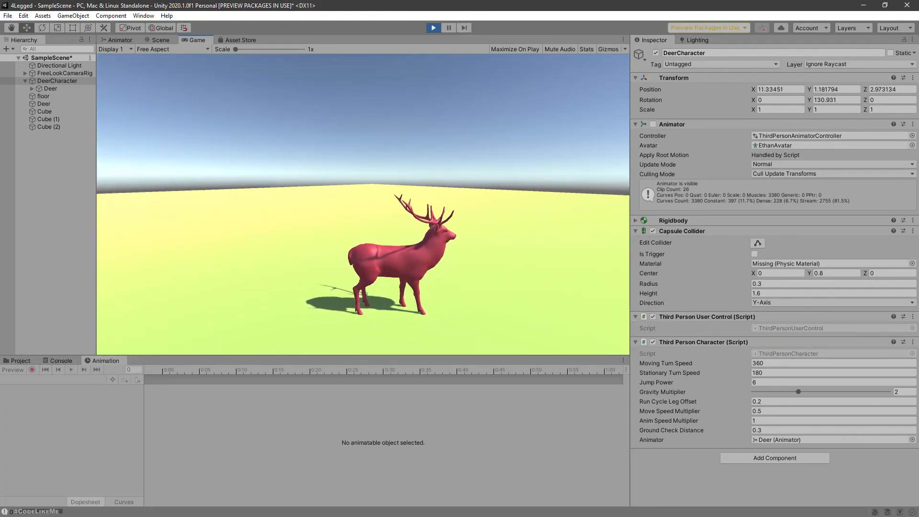
key(w)
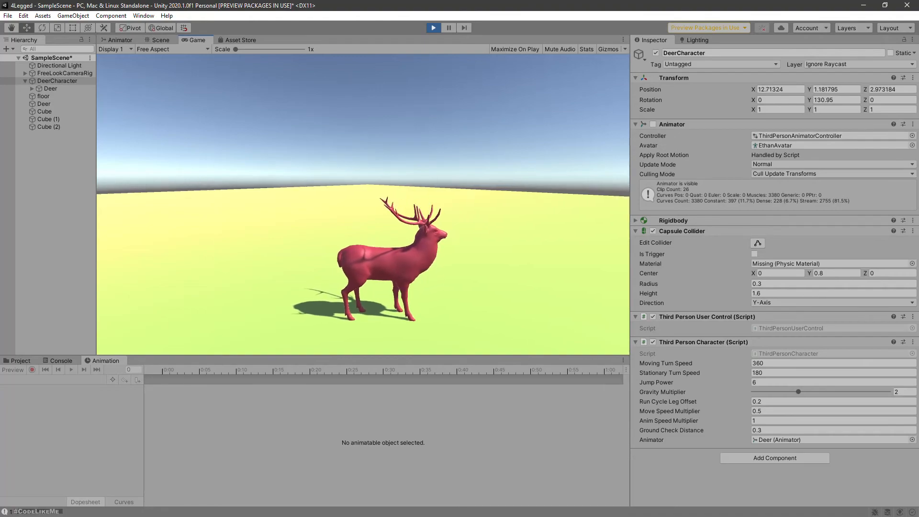
key(ctrl+p)
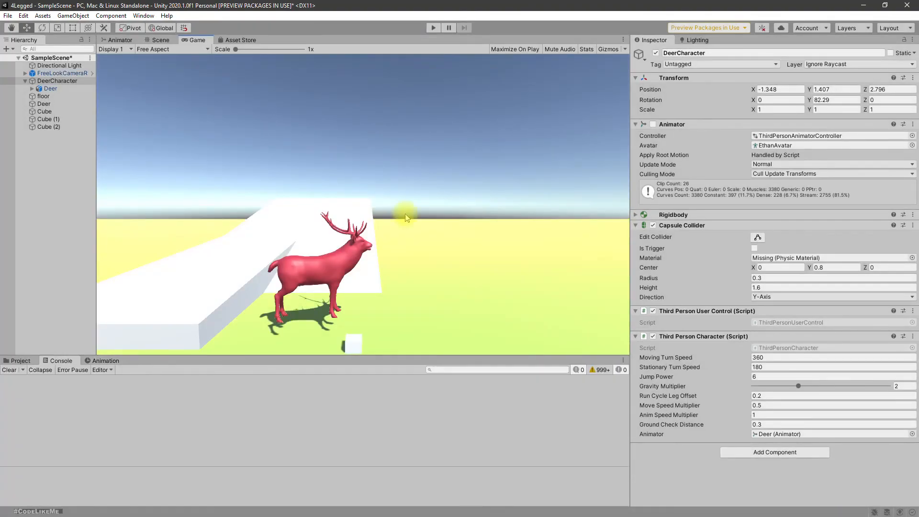
Switch to Visual Studio, log m_ForwardAmount as "fwd : " and m_TurnAmount as " turn : " at the start of ThirdPersonCharacter.cs's Update(), and save
key(alt+Tab)
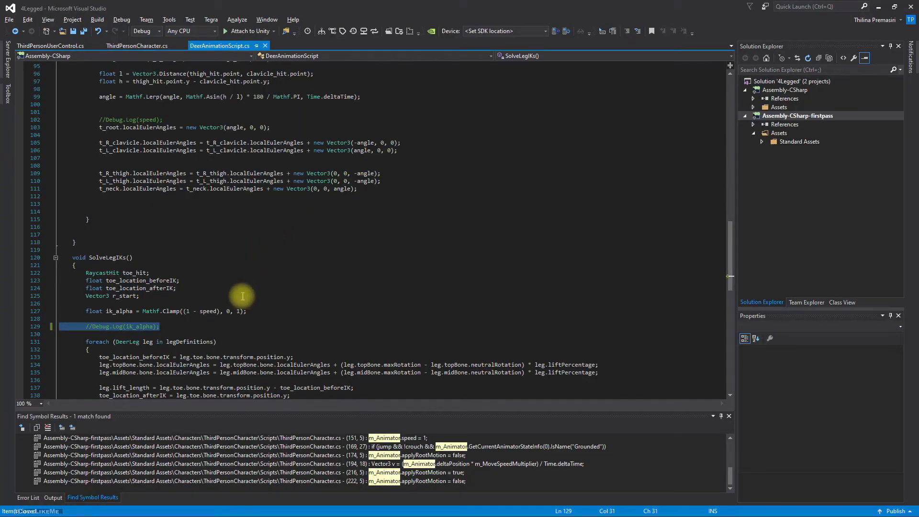
scroll(208, 307, down, 3)
click(134, 46)
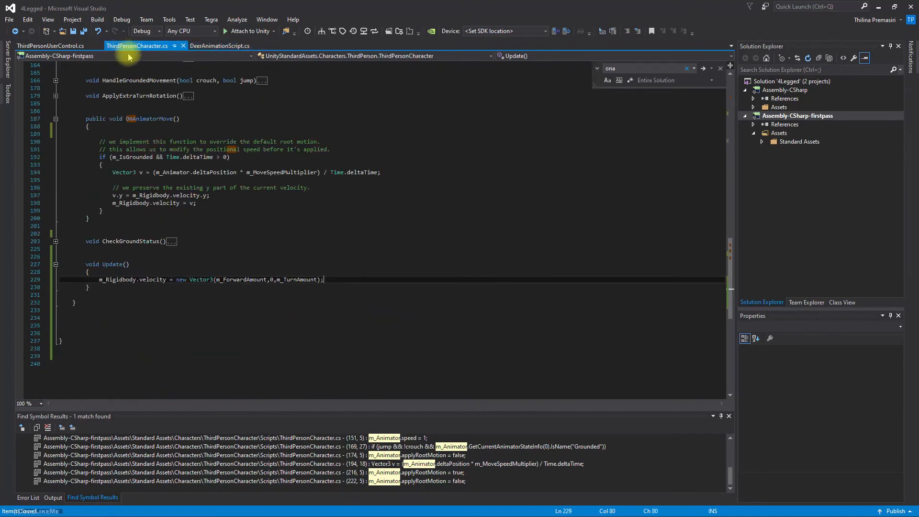
click(120, 271)
key(Return)
text(Debug.Log("fwd)
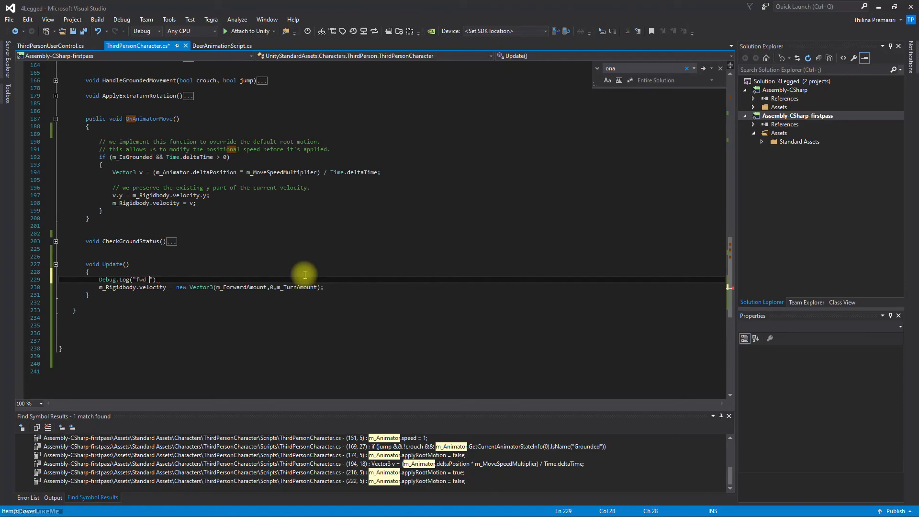
text(+m_ForwardAmount+")
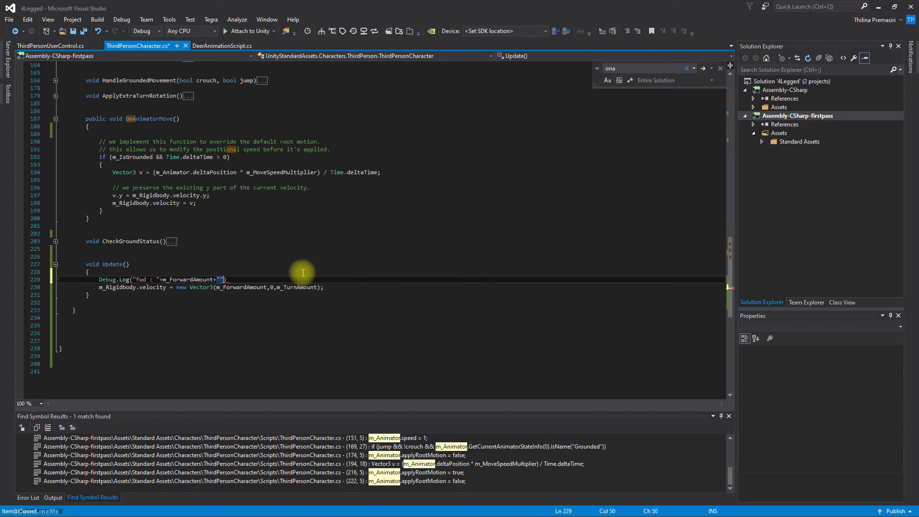
text( turn : "+turn)
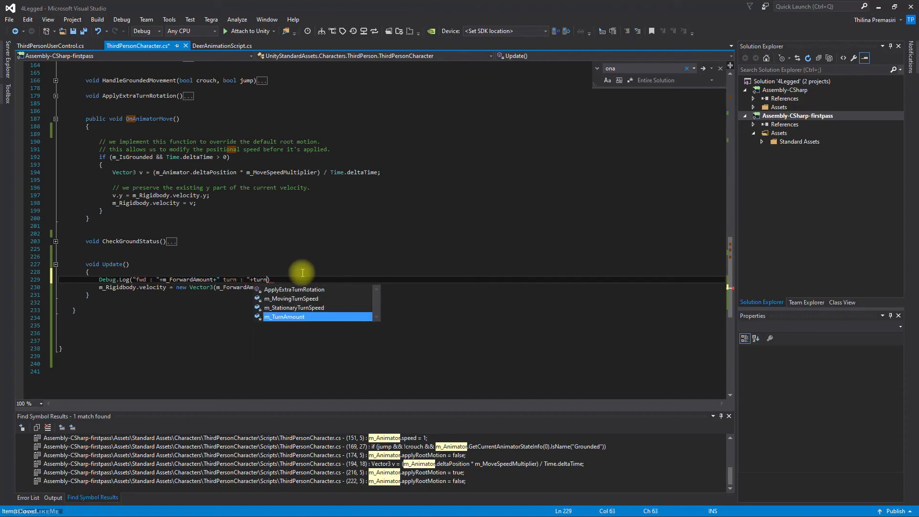
key(Tab)
text(;)
key(ctrl+s)
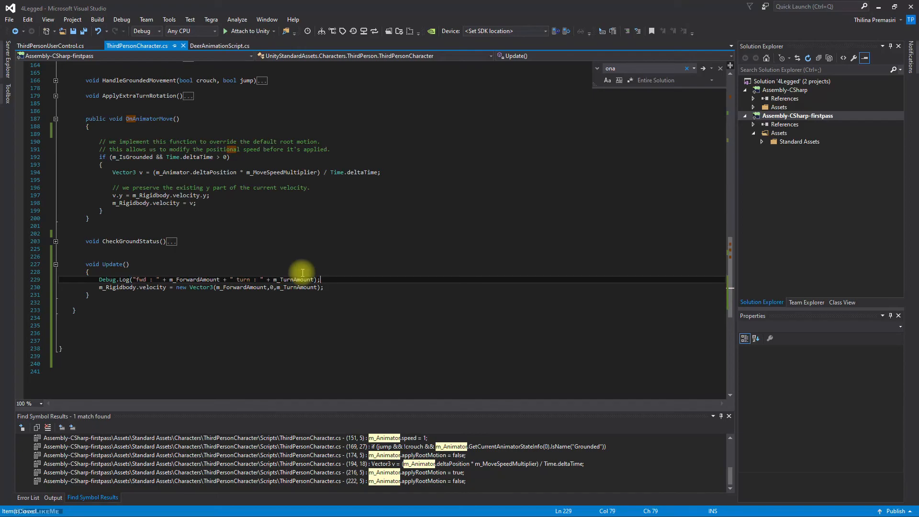
Switch to Unity, run the scene to read the logged forward and turn values while the deer moves, and stop Play mode
key(alt+Tab)
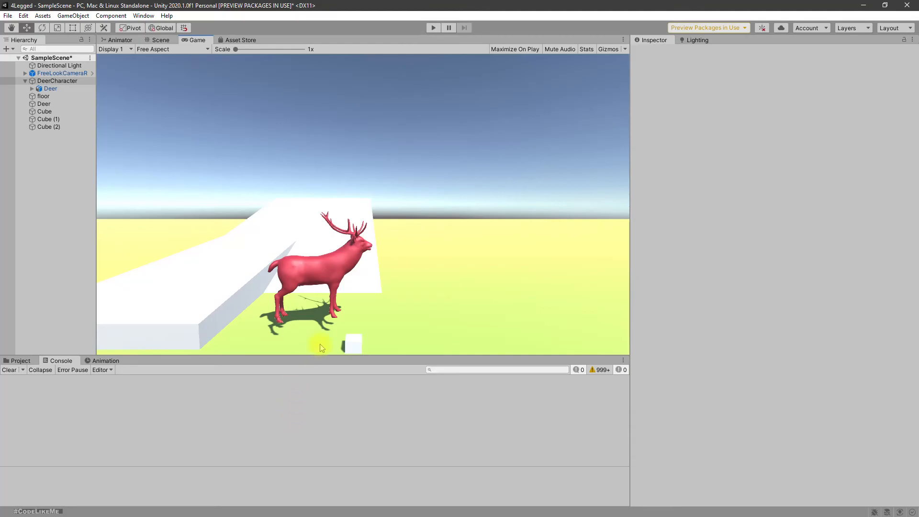
key(ctrl+p)
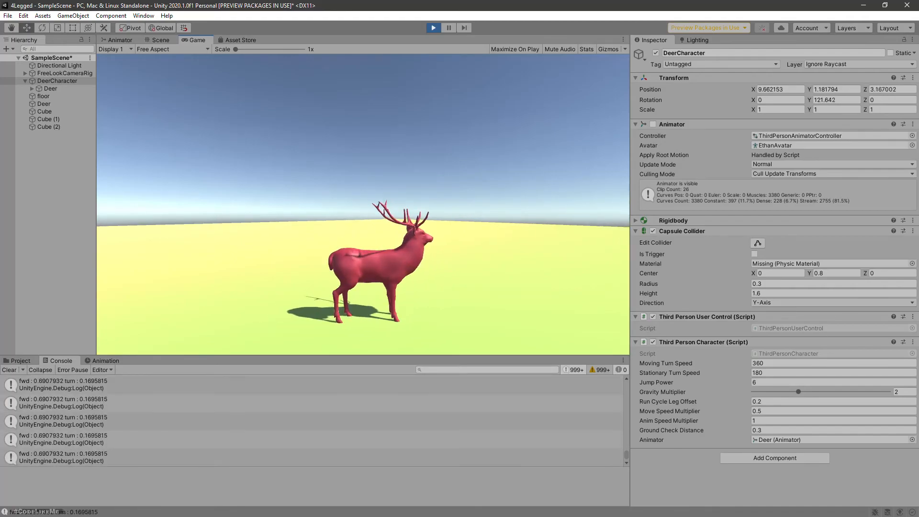
key(ctrl+p)
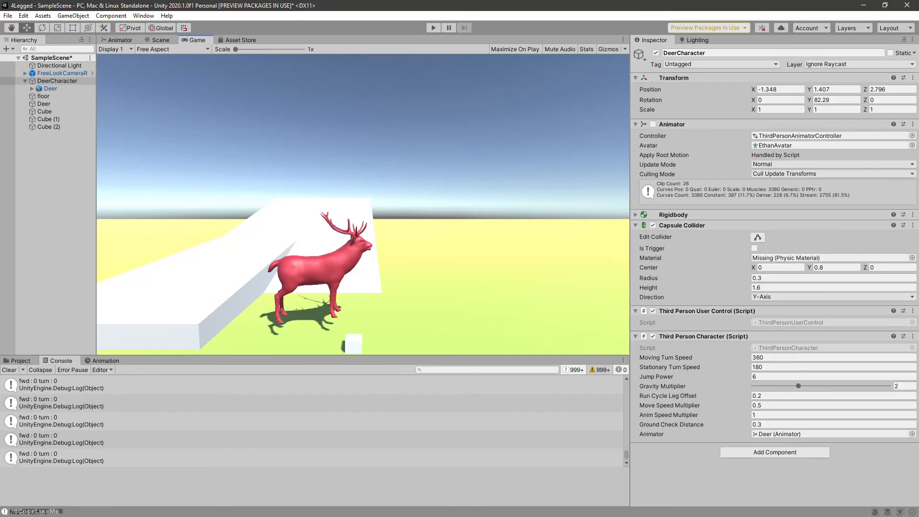
Inspect the deer's bones in the scene, including STAG_ R Foot and STAG_ Neck2, and select STAG_ Head
key(alt+Tab)
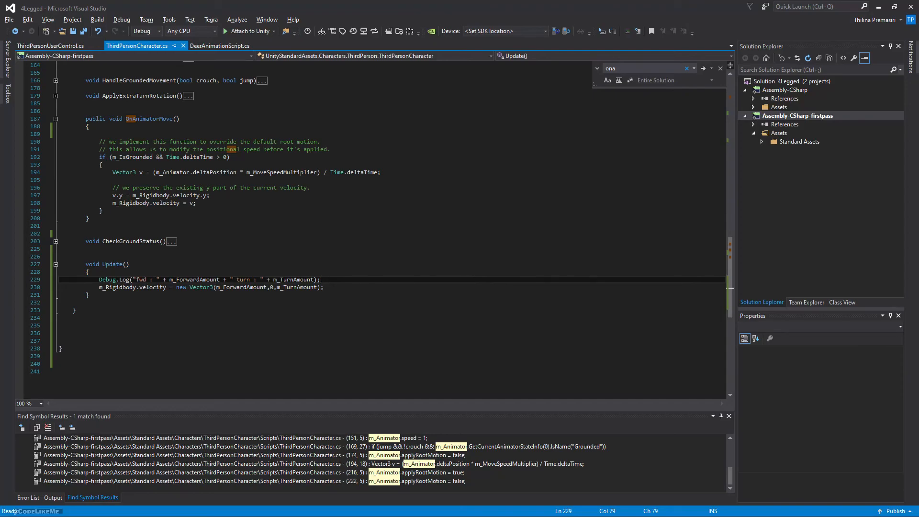
key(alt+Tab)
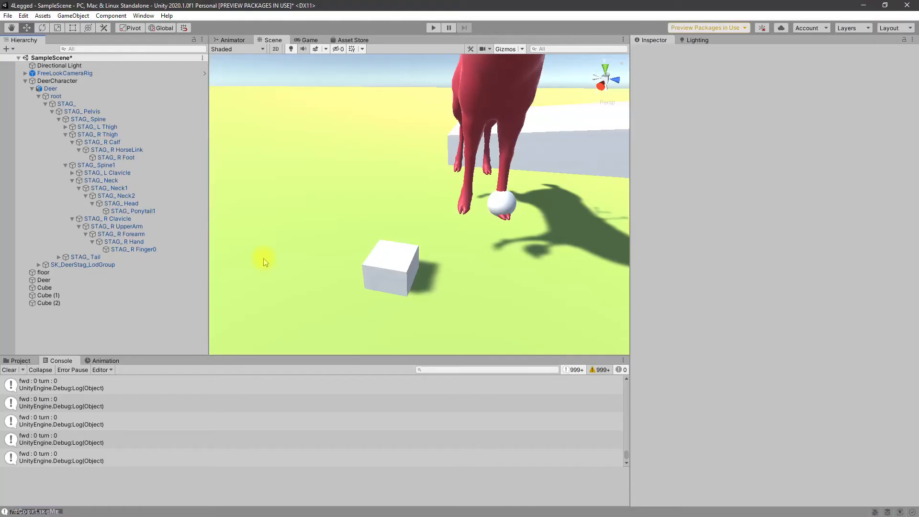
right_drag(421, 195, 270, 127)
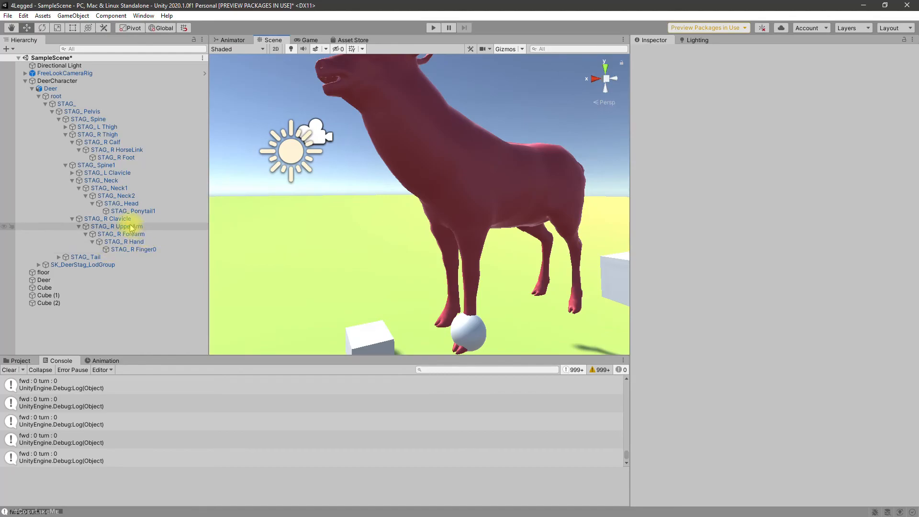
click(114, 157)
right_drag(364, 225, 401, 271)
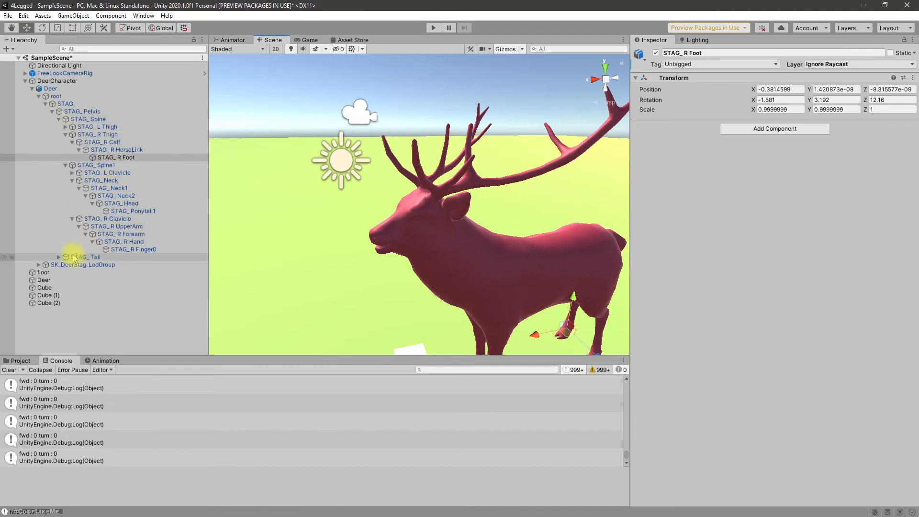
click(126, 203)
alt+drag(353, 263, 357, 326)
scroll(357, 326, up, 5)
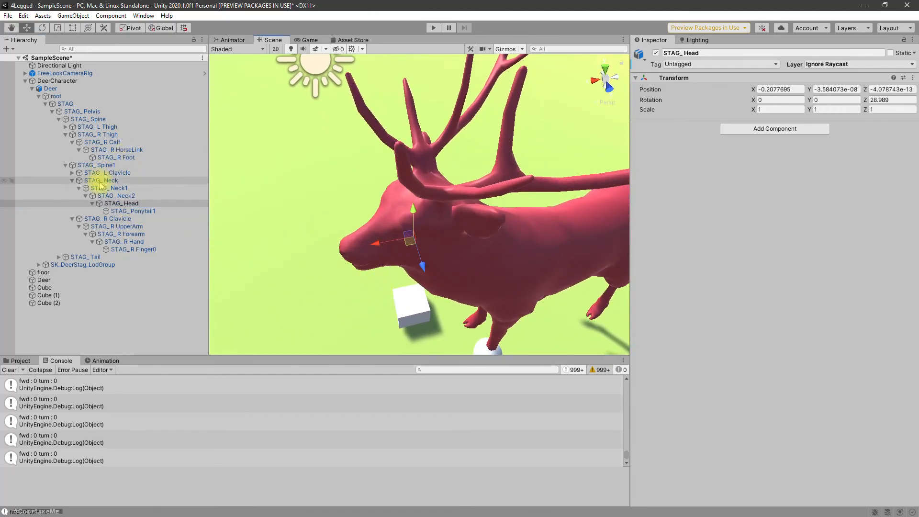
click(119, 196)
click(123, 203)
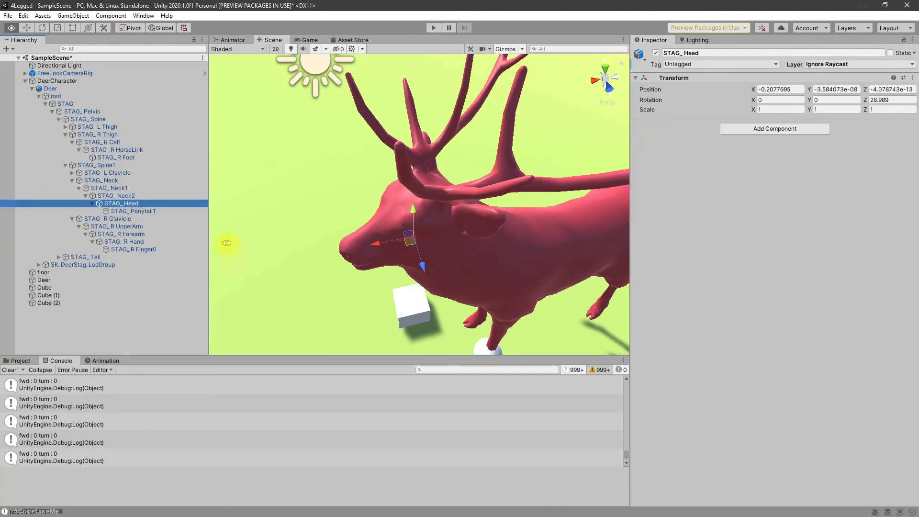
Switch to Visual Studio, declare a public Transform field named Head below m_Crouching in ThirdPersonCharacter.cs, and save the script
key(alt+Tab)
scroll(339, 260, up, 20)
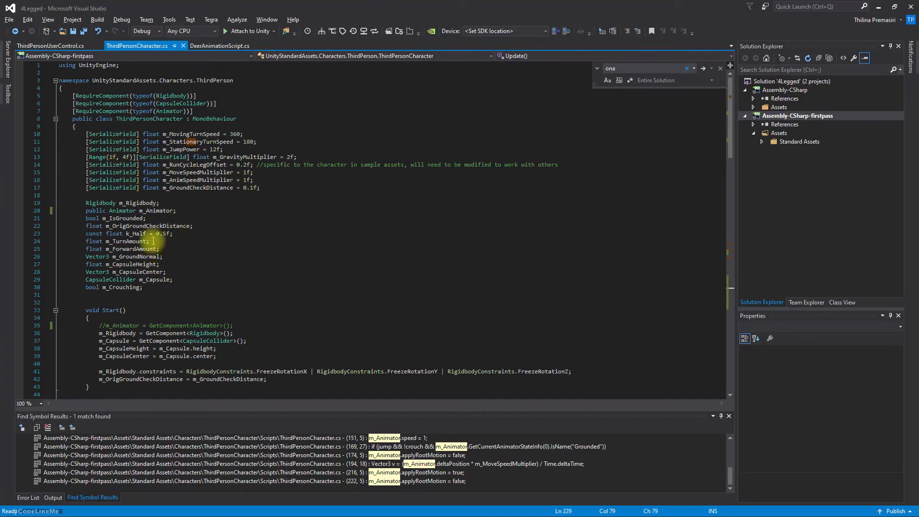
click(162, 294)
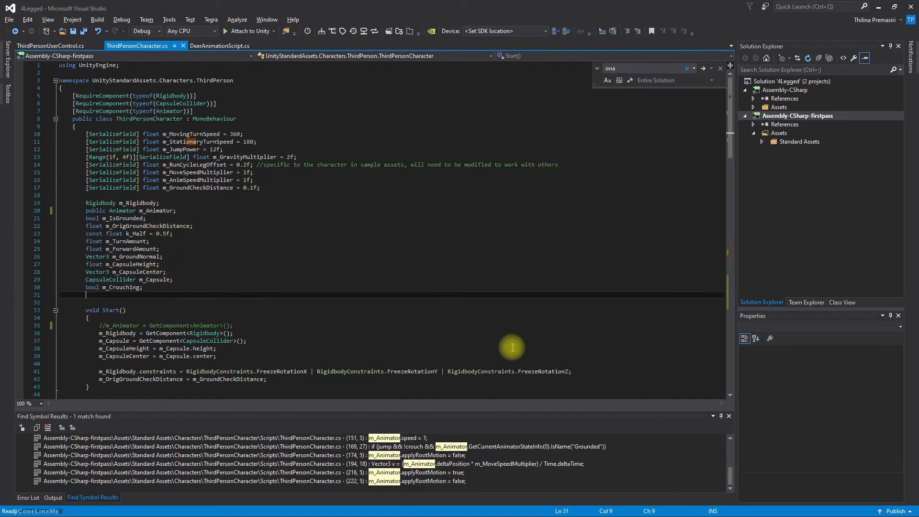
key(Return)
key(Return)
key(Up)
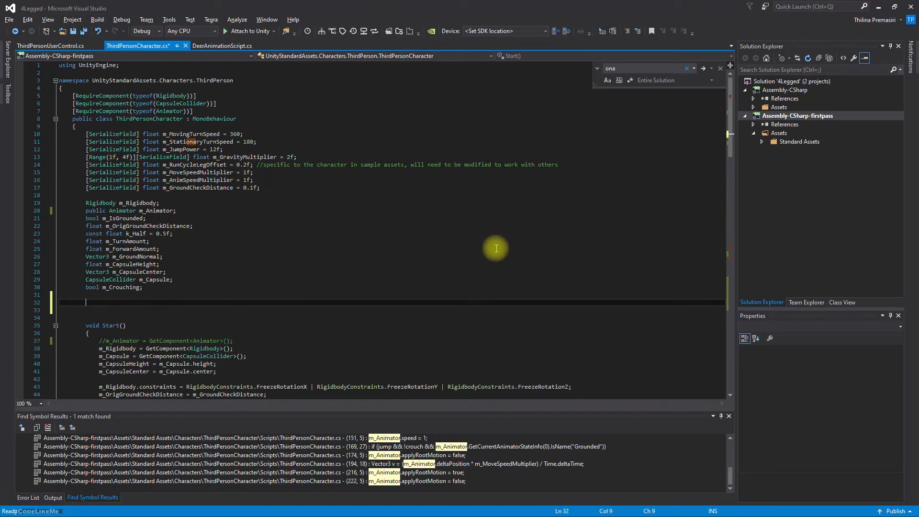
text(public transform Head;)
key(alt+Tab)
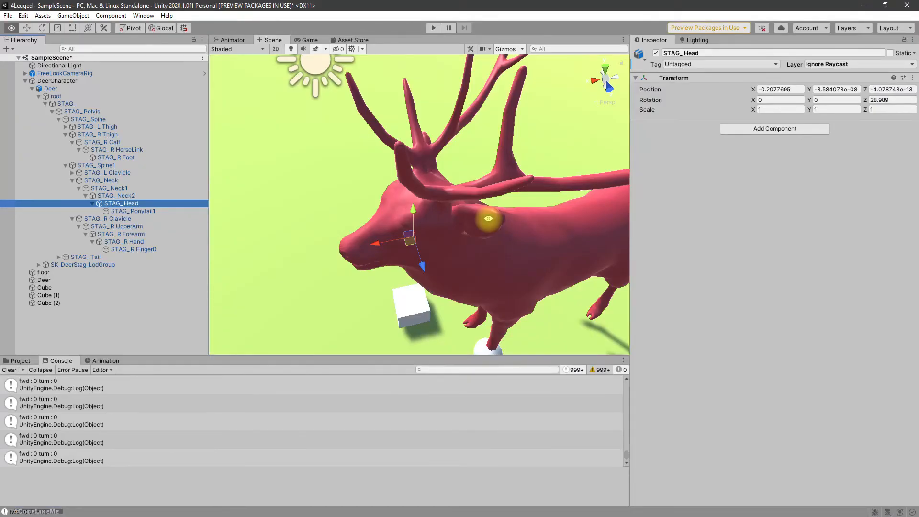
key(alt+Tab)
key(ctrl+s)
Insert blank lines after the Debug.Log call in Update() and clear the arguments of the velocity's new Vector3()
scroll(462, 259, down, 10)
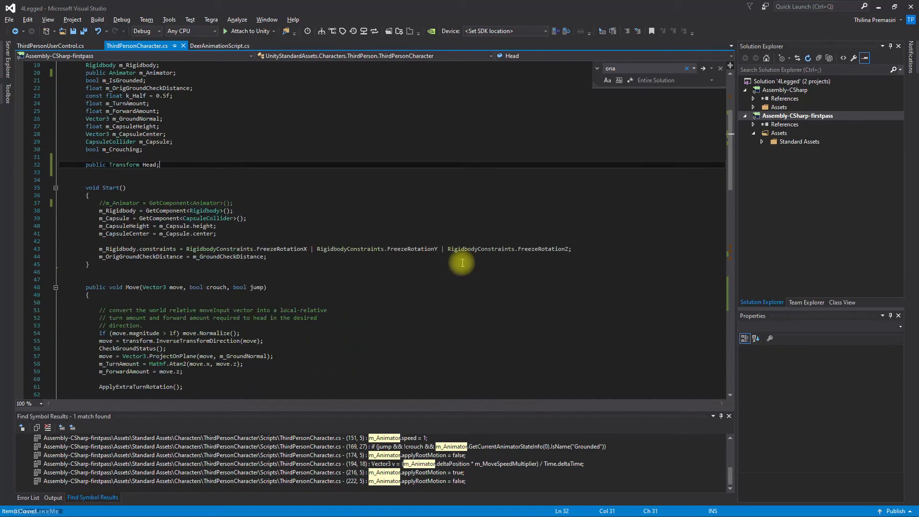
drag(733, 177, 729, 321)
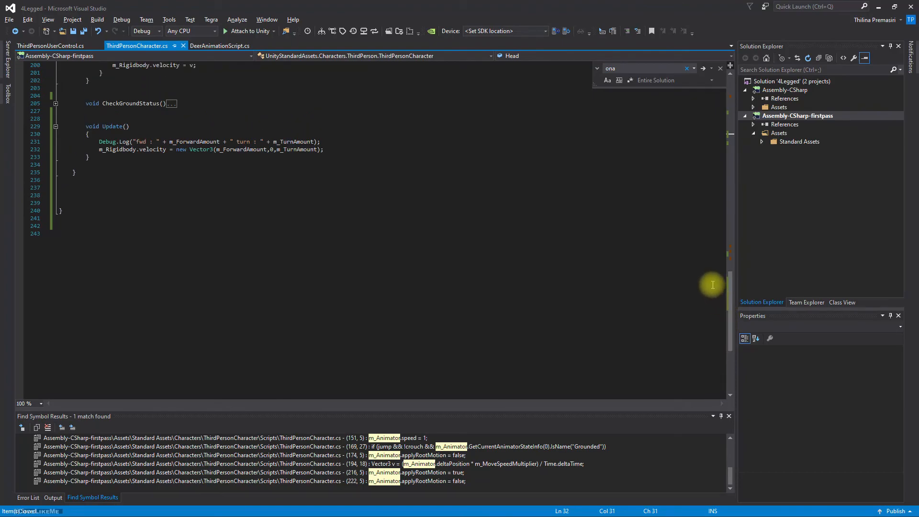
click(335, 142)
key(Return)
key(Return)
key(Return)
key(Up)
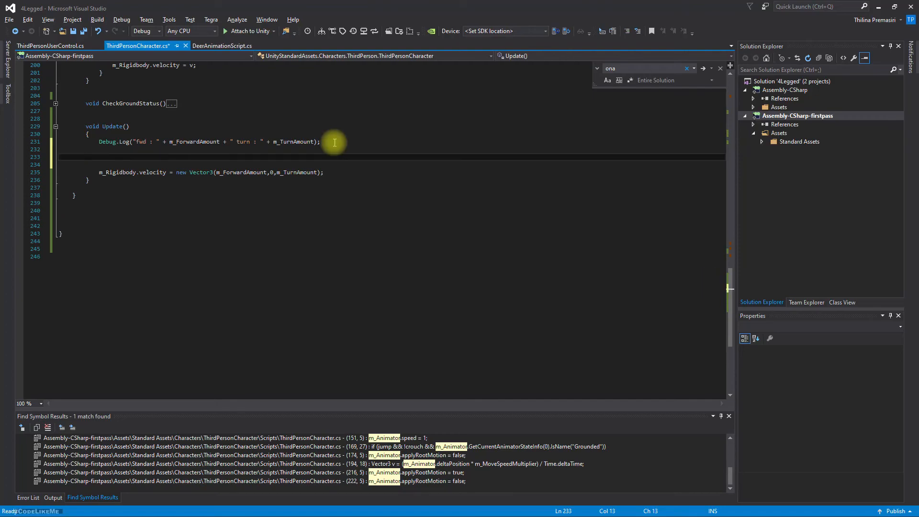
click(218, 172)
drag(218, 172, 316, 172)
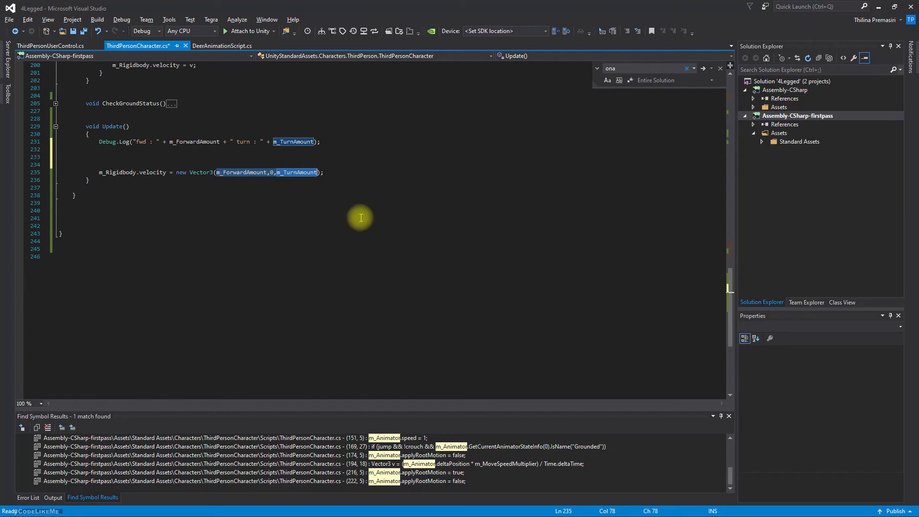
key(BackSpace)
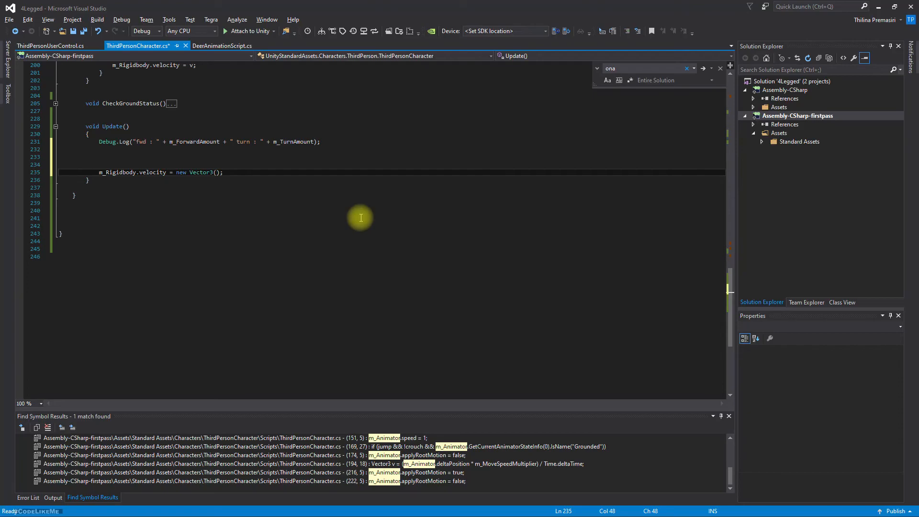
text(Head)
key(Escape)
key(BackSpace)
key(BackSpace)
key(BackSpace)
key(BackSpace)
Declare a Vector3 variable named movement above the velocity assignment in Update(), and assign it Head.transform.forward
key(Up)
text(Vector3)
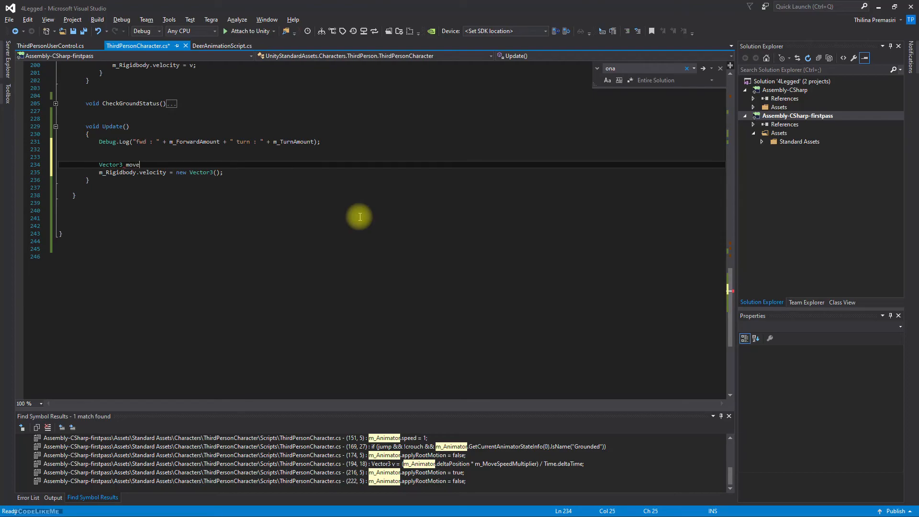
text( move_)
key(BackSpace)
text(ment = Head.t)
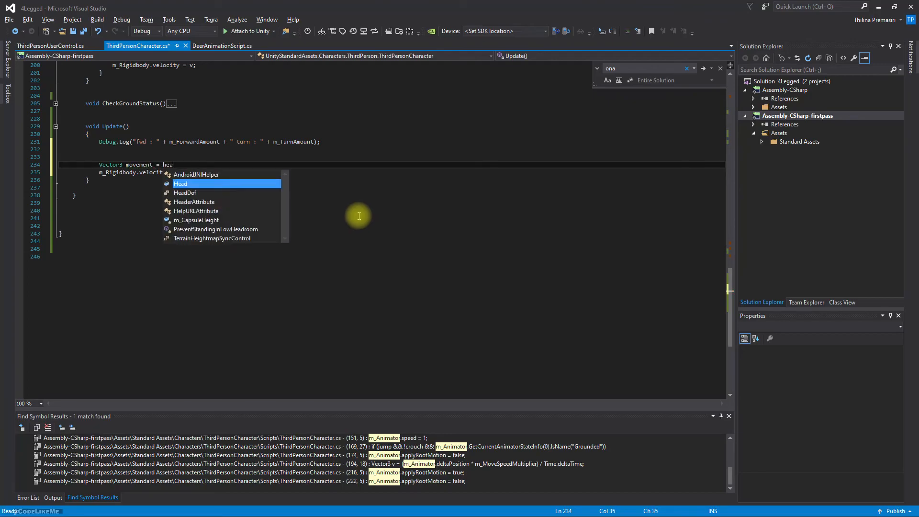
text(rans)
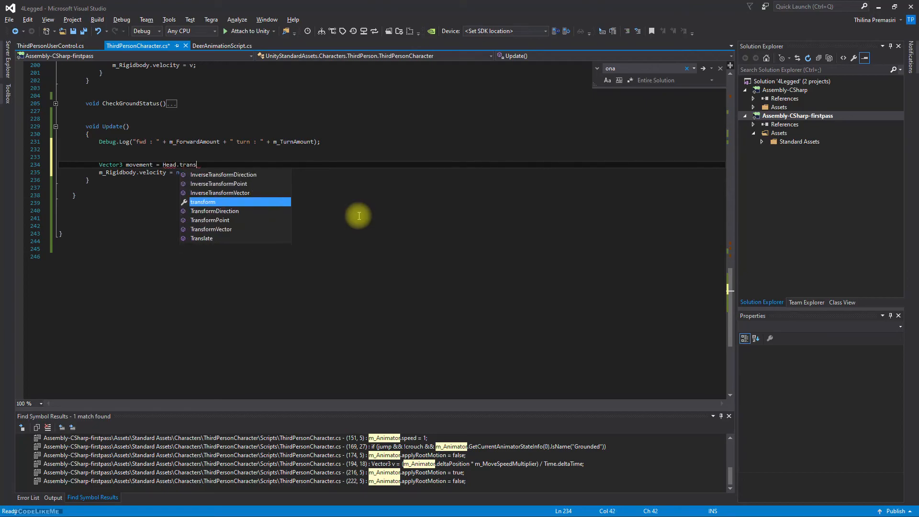
text(form.)
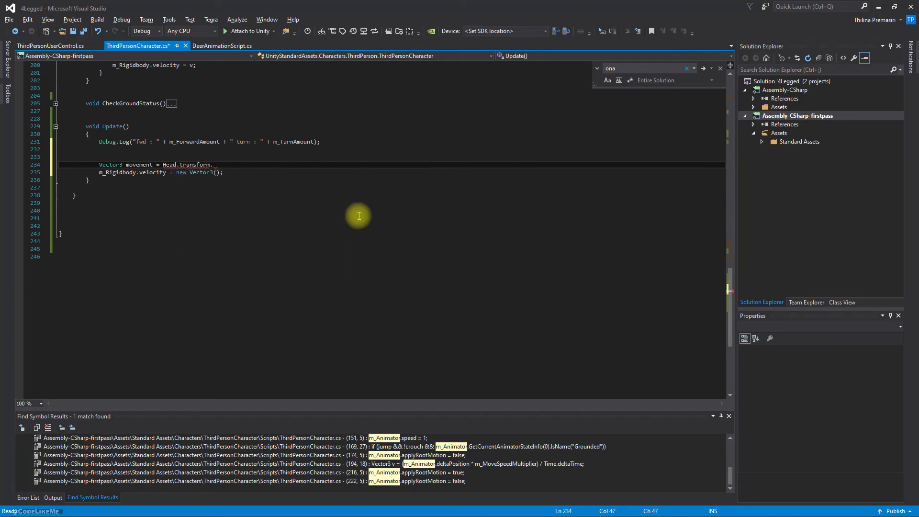
text(forward)
Shorten movement's value to Head.forward by removing the transform reference, and end the statement with a semicolon
click(209, 165)
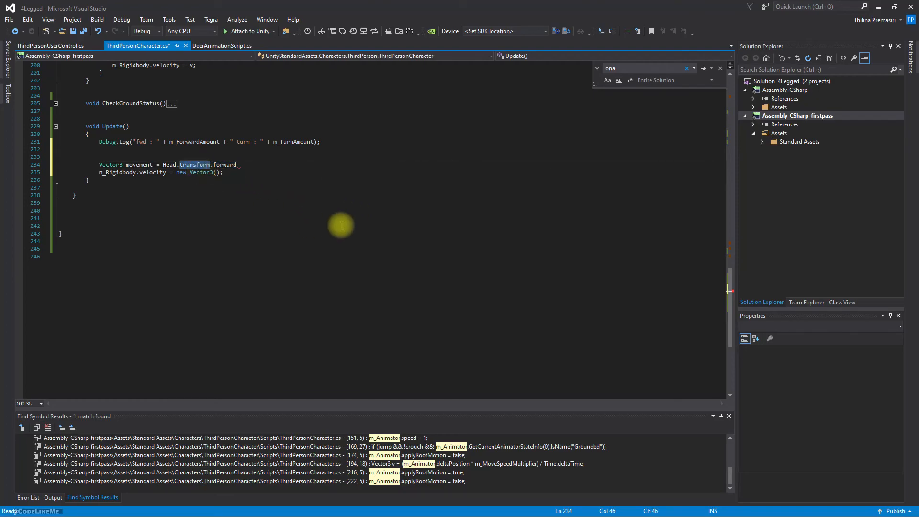
key(ctrl+BackSpace)
key(Delete)
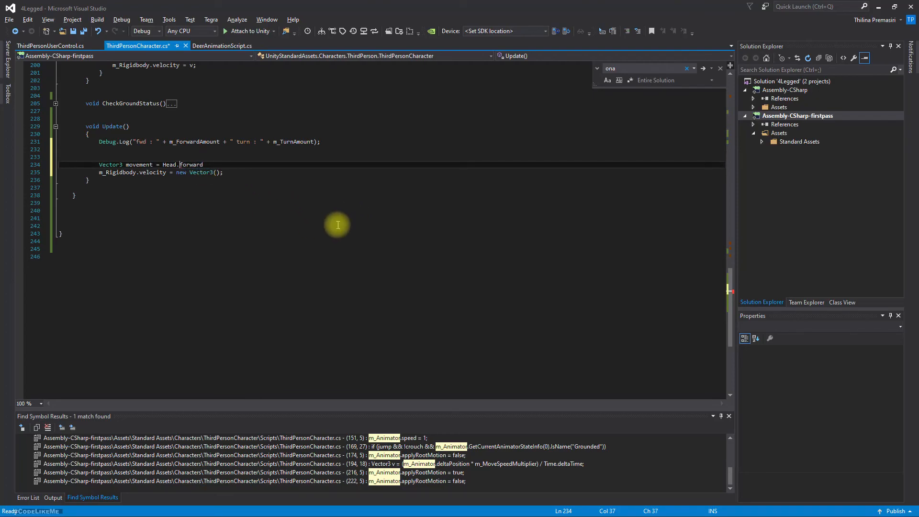
key(End)
text(;)
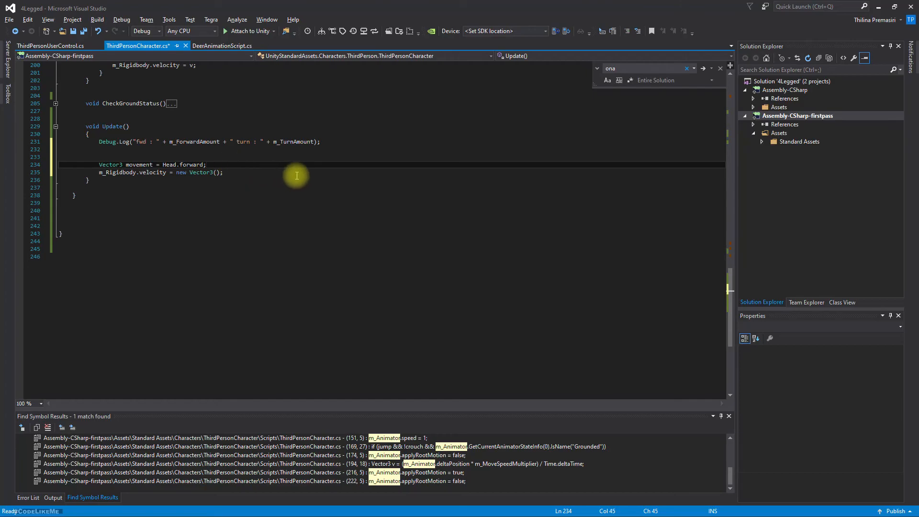
Insert a blank line below the movement declaration, pass movement into the velocity's new Vector3(), and save the script
key(Return)
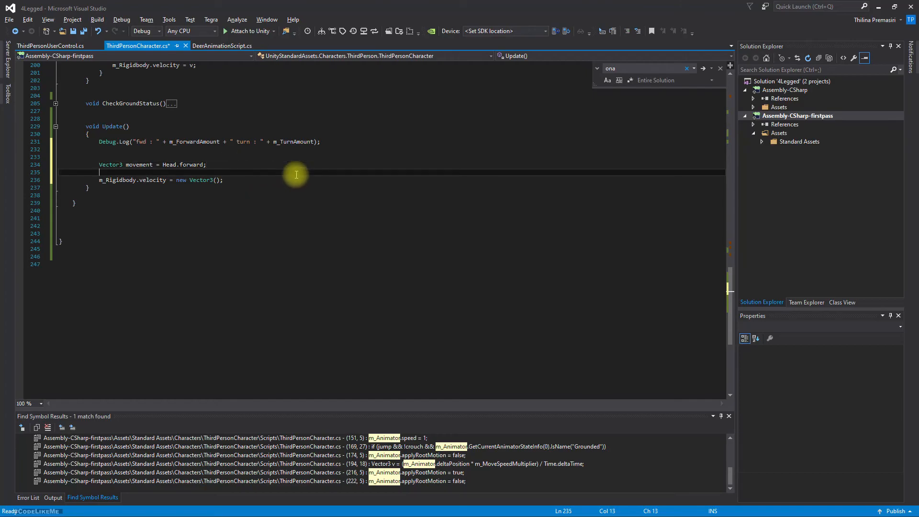
click(212, 180)
text(Move)
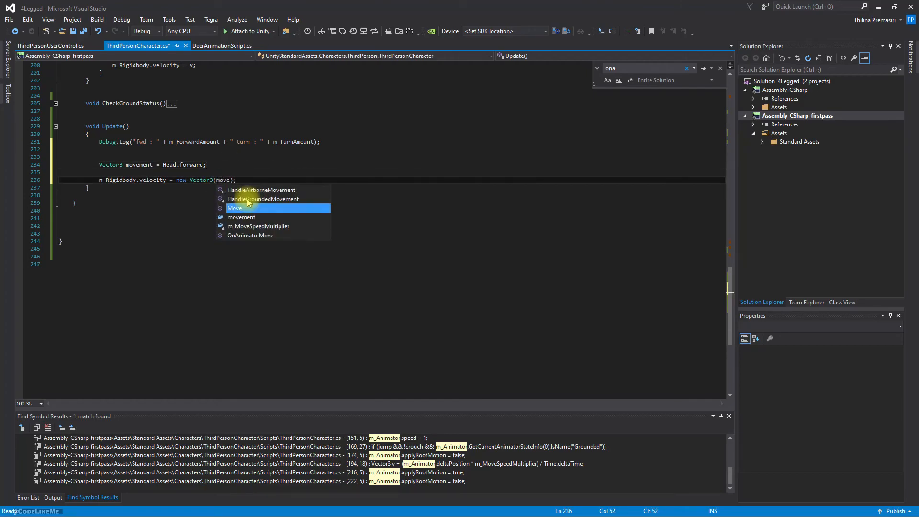
key(ctrl+space)
key(Down)
key(Return)
key(ctrl+s)
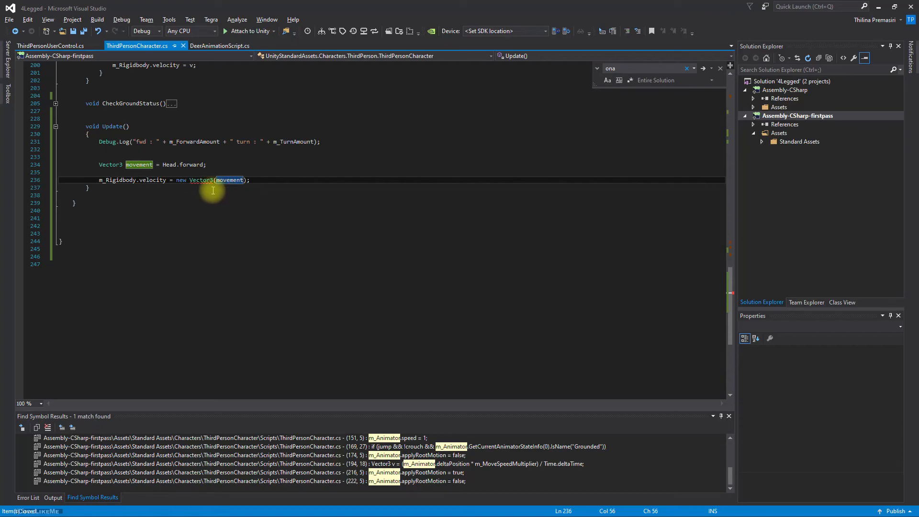
Replace new Vector3(movement) with plain movement in the m_Rigidbody.velocity assignment and save the script
click(177, 181)
drag(177, 181, 248, 181)
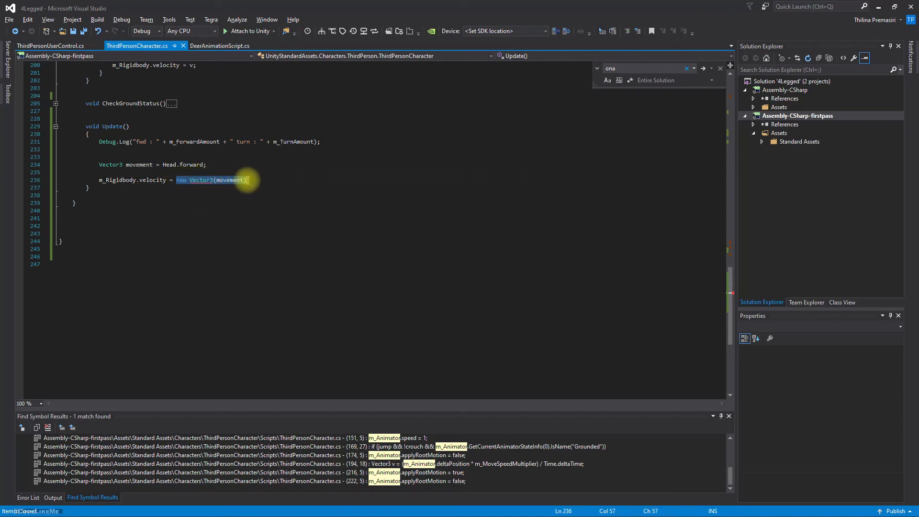
text(movement)
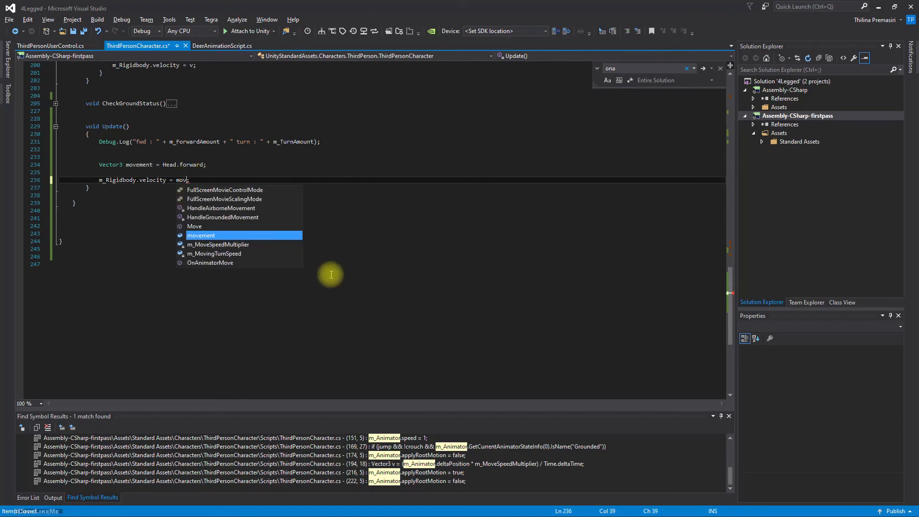
key(ctrl+s)
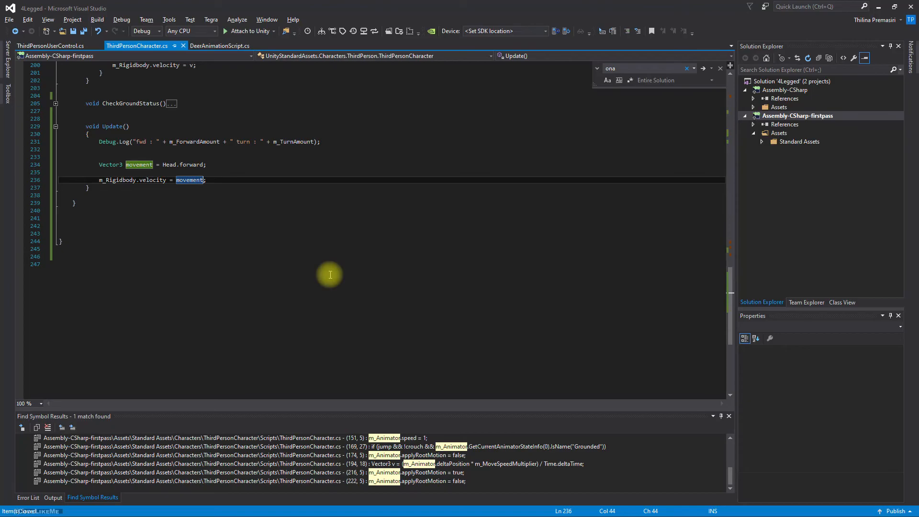
Switch to Unity and assign the STAG_ Head bone to the Head field of DeerCharacter's Third Person Character script
key(alt+Tab)
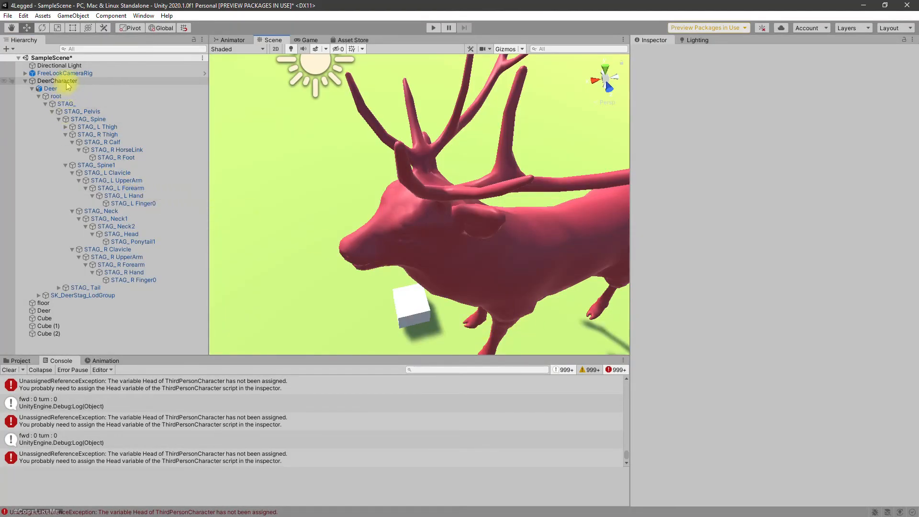
click(67, 81)
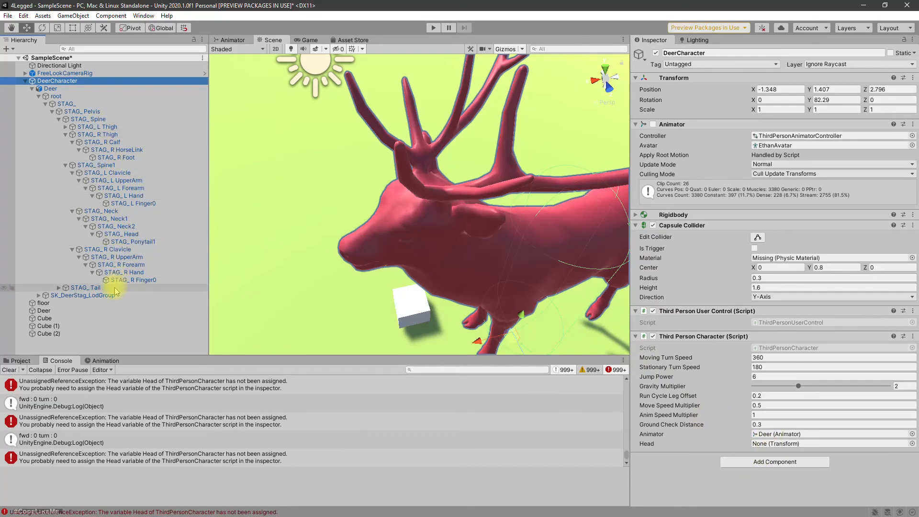
drag(119, 234, 776, 452)
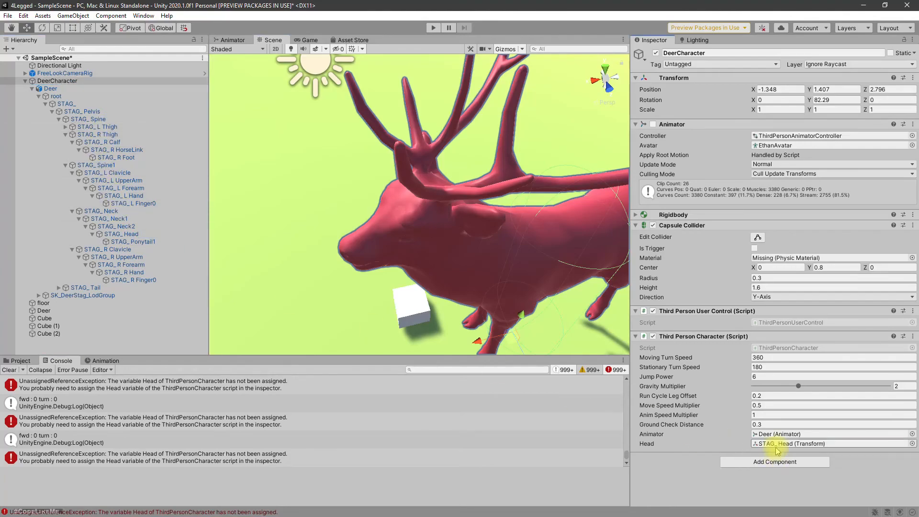
Play the scene to check which way the deer moves with the head bone as reference, and stop it
scroll(522, 185, down, 5)
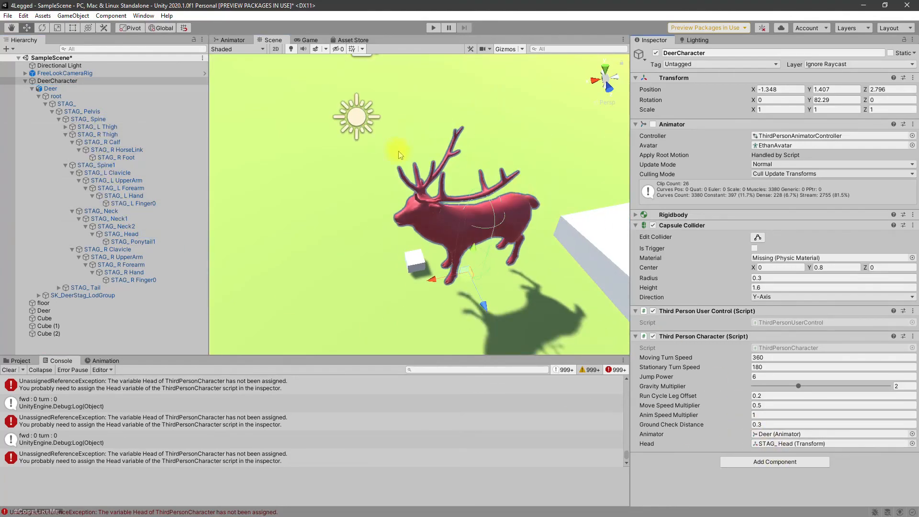
click(432, 28)
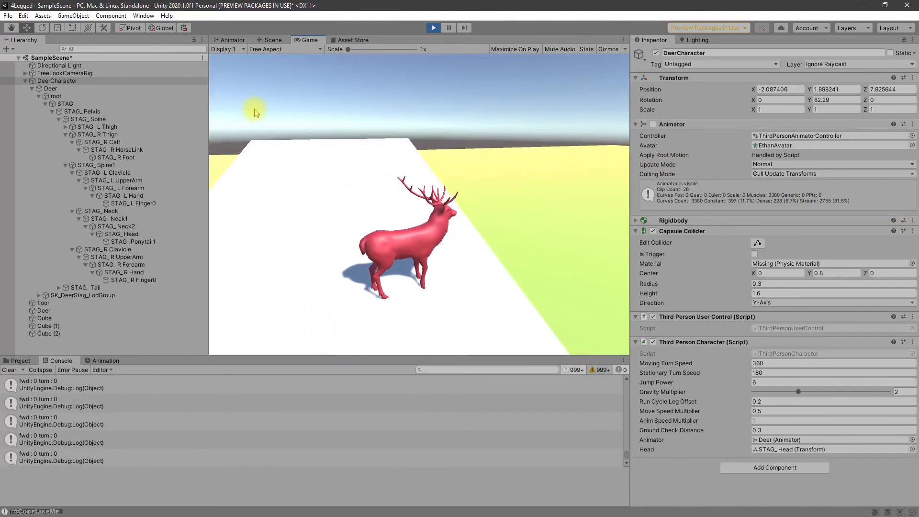
key(ctrl+p)
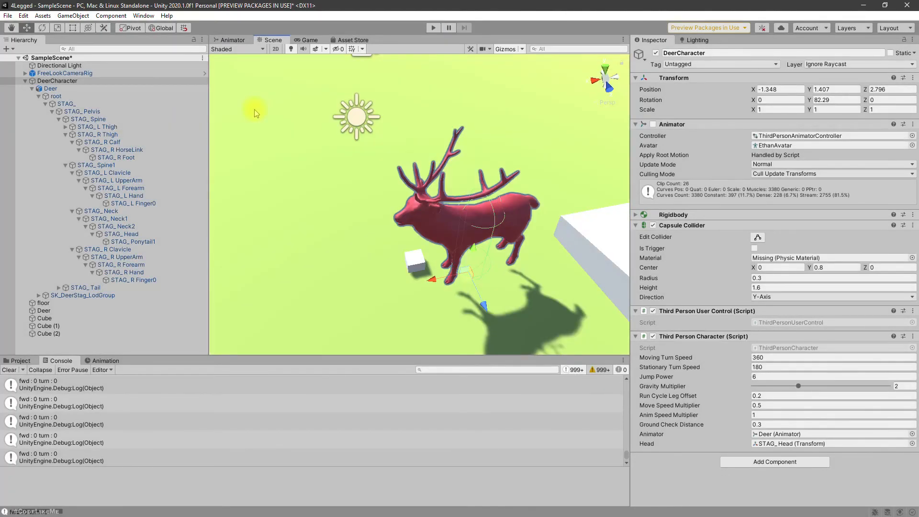
Create an empty child object under the deer's STAG_ Head bone and name it forward
click(412, 211)
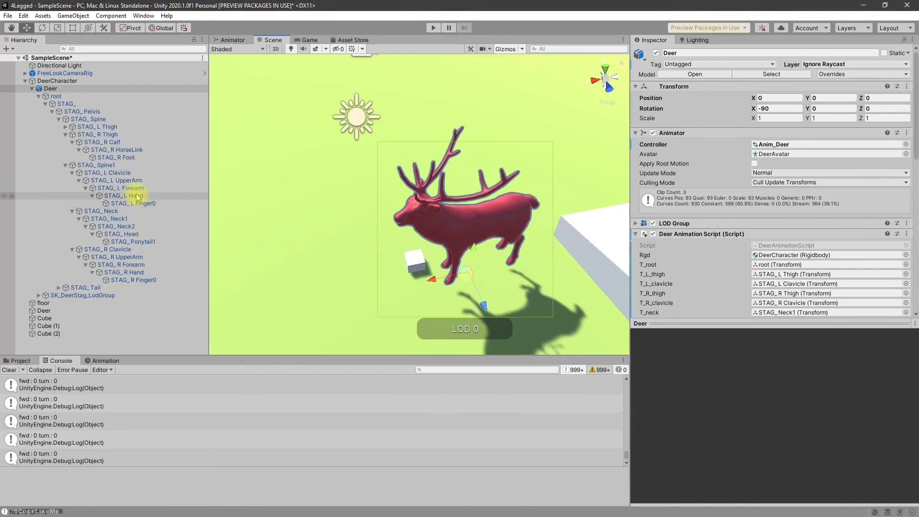
click(136, 235)
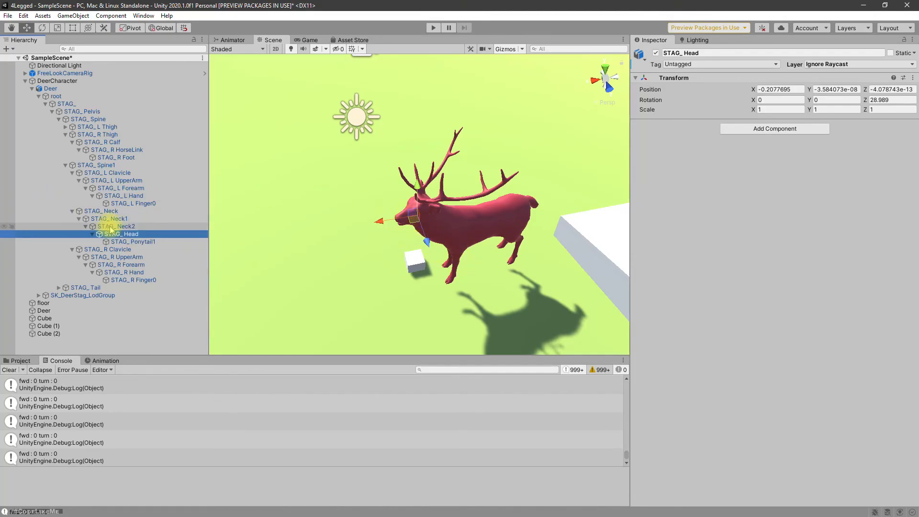
right_click(119, 234)
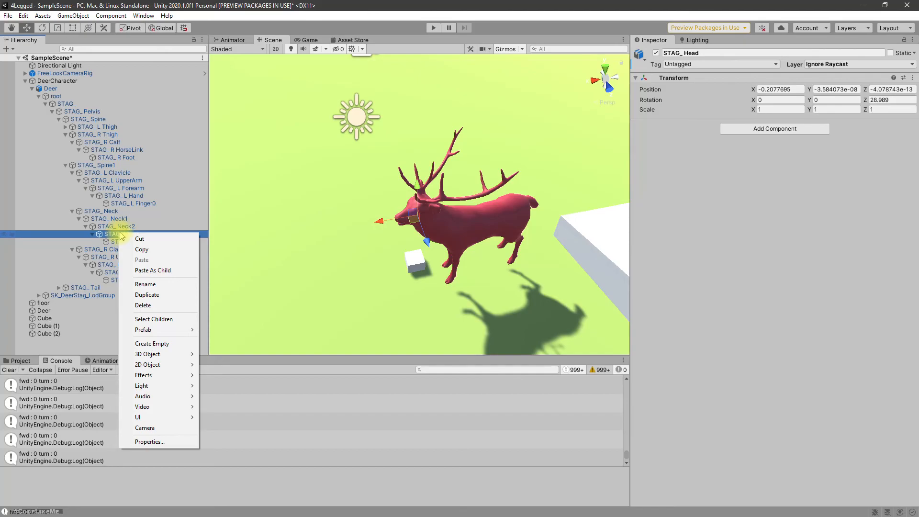
click(165, 343)
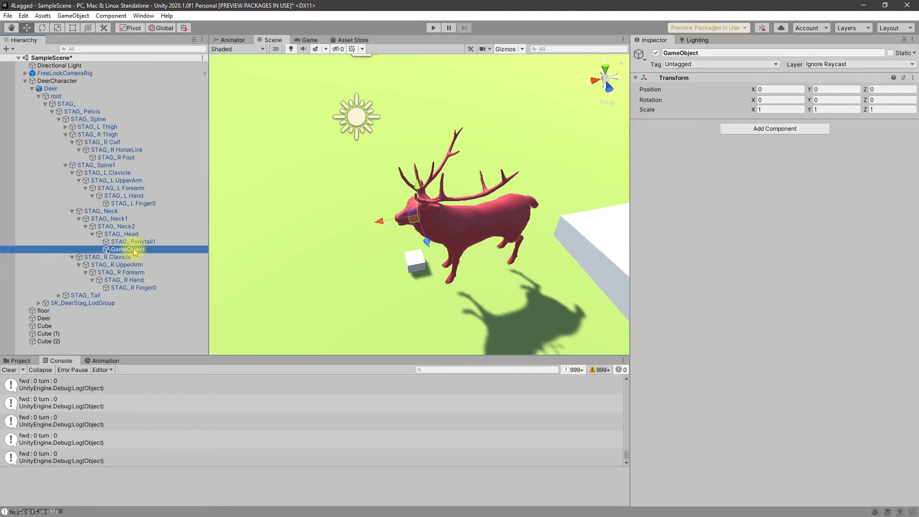
click(134, 250)
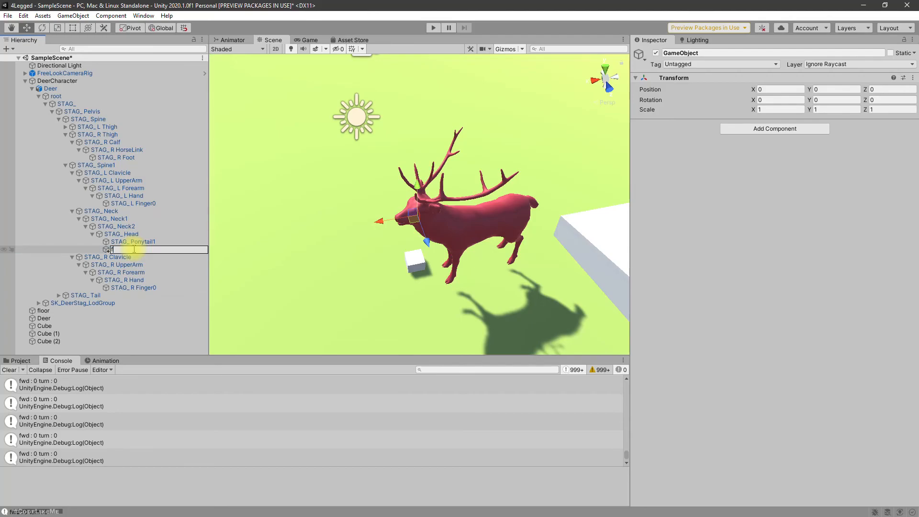
key(Return)
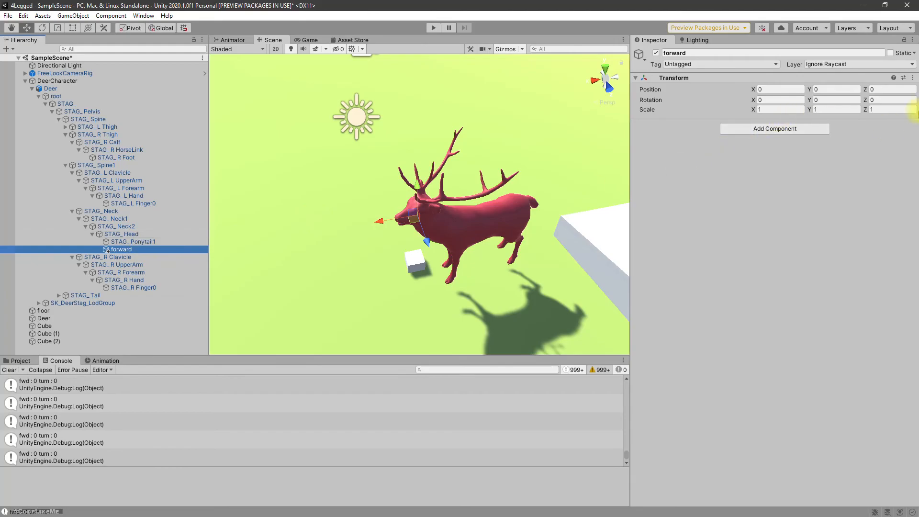
Show the transform gizmo in local orientation and set the forward object's rotation to X -90, Y 0, Z 0, keeping position Y at 0
click(843, 91)
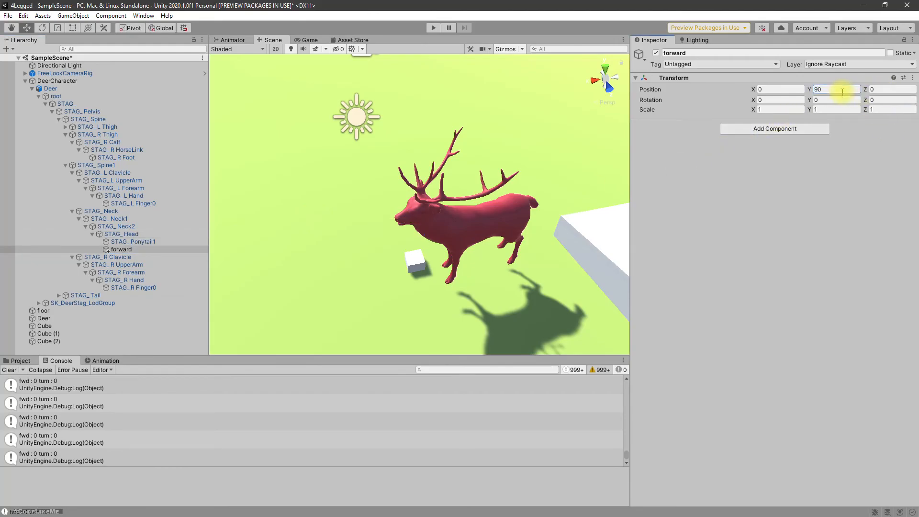
text(0)
key(Tab)
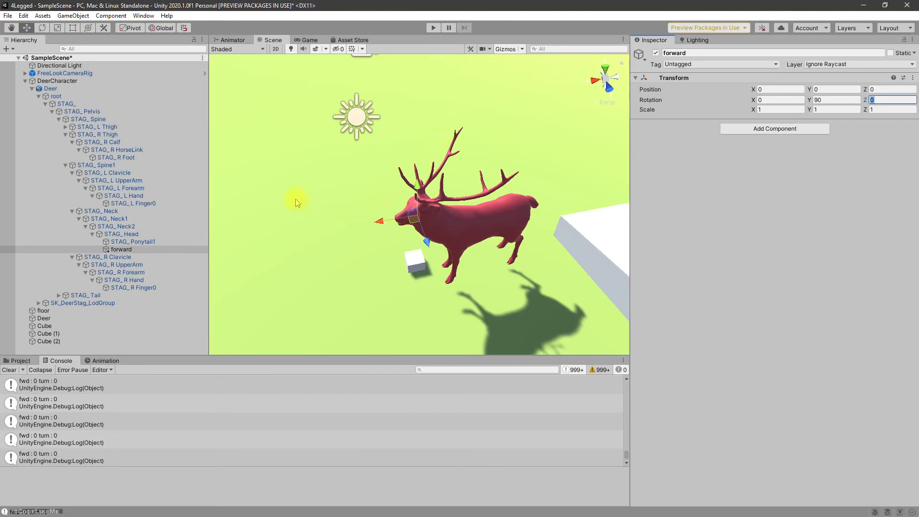
alt+drag(268, 225, 359, 225)
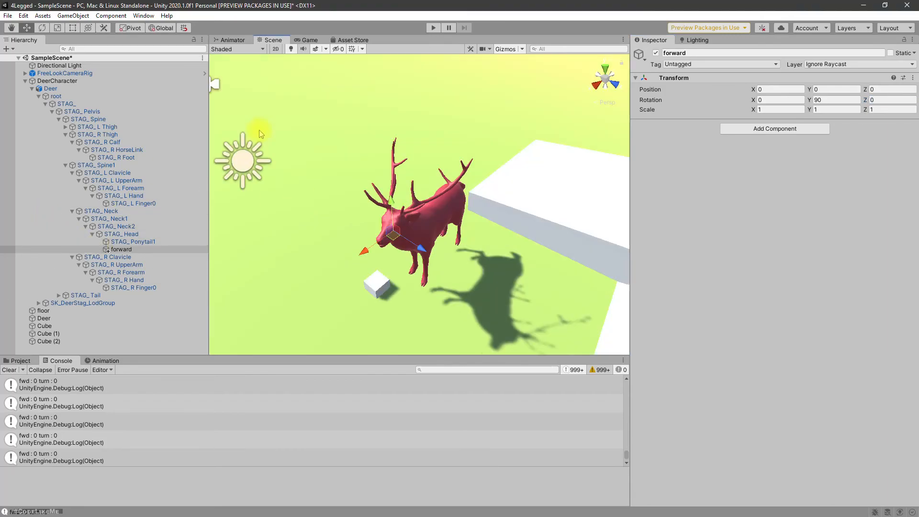
click(162, 29)
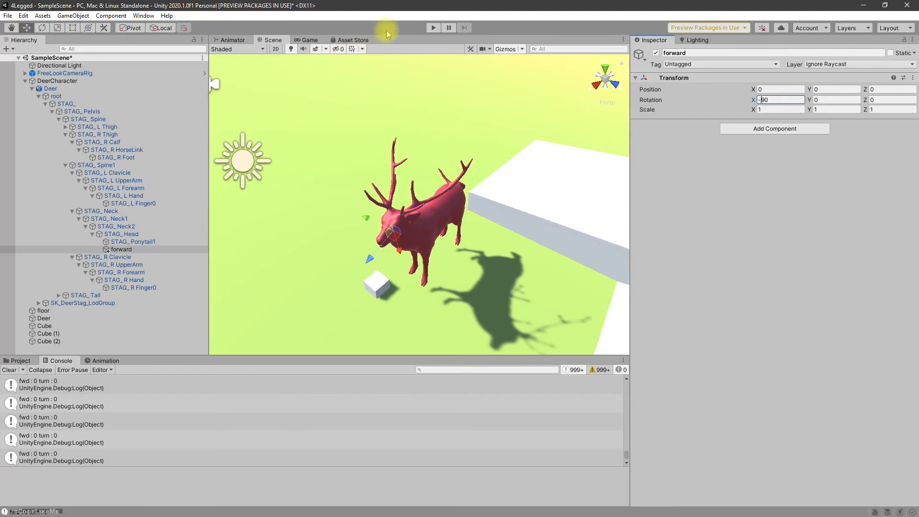
Switch to Visual Studio, rename the Head variable to FacingDirection across ThirdPersonCharacter.cs, and save the script
click(70, 82)
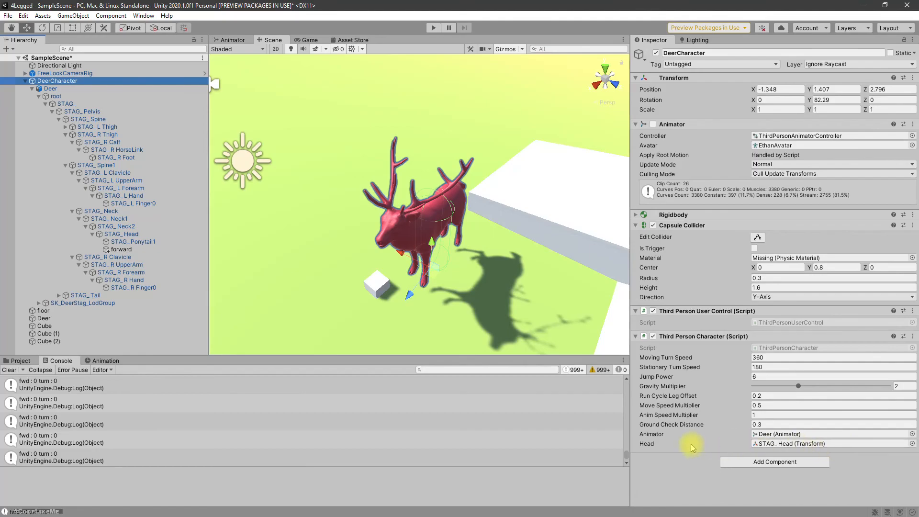
key(alt)
key(alt+Tab)
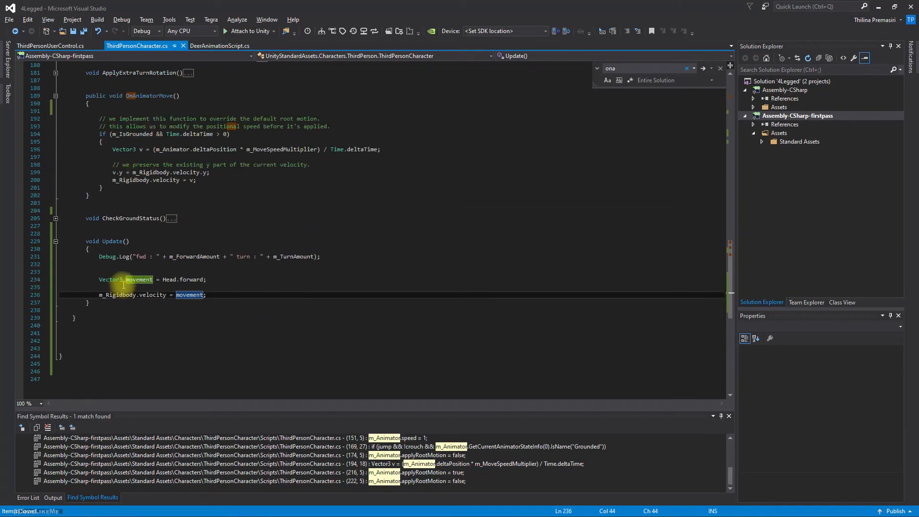
click(170, 282)
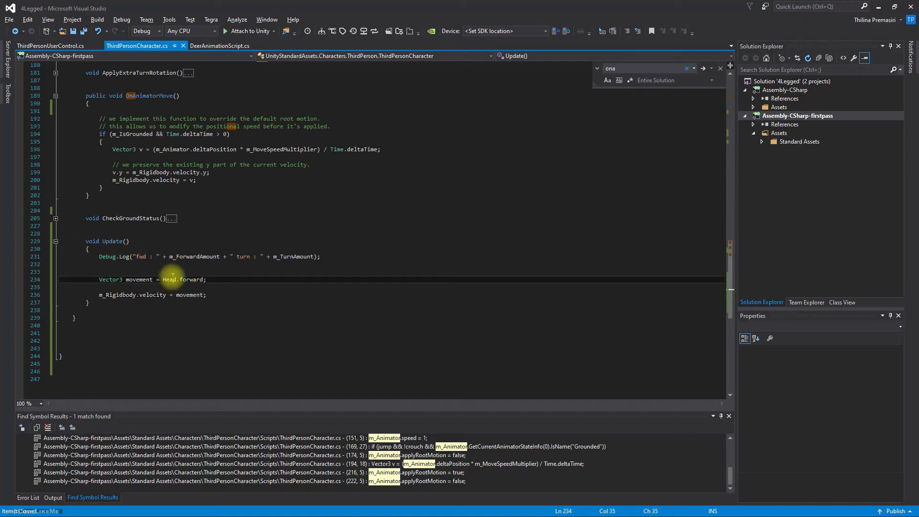
key(ctrl+r)
key(ctrl+r)
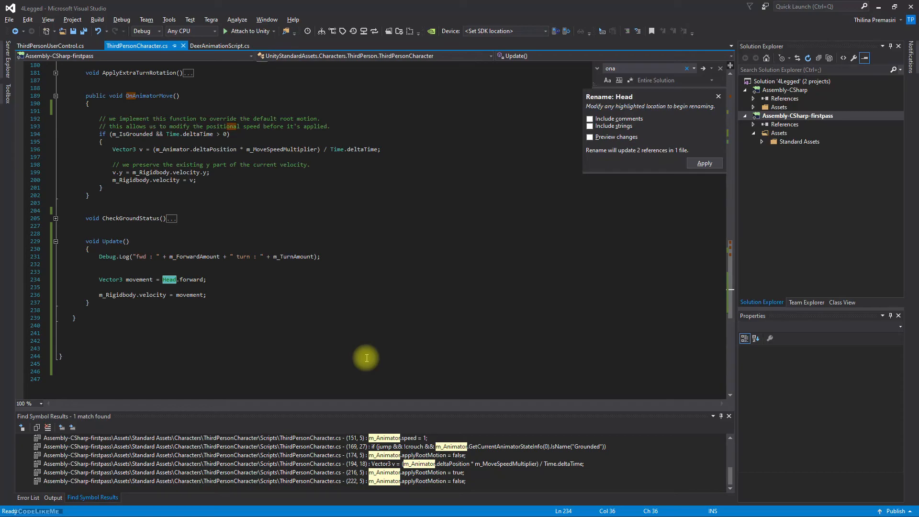
text(FacingDirection)
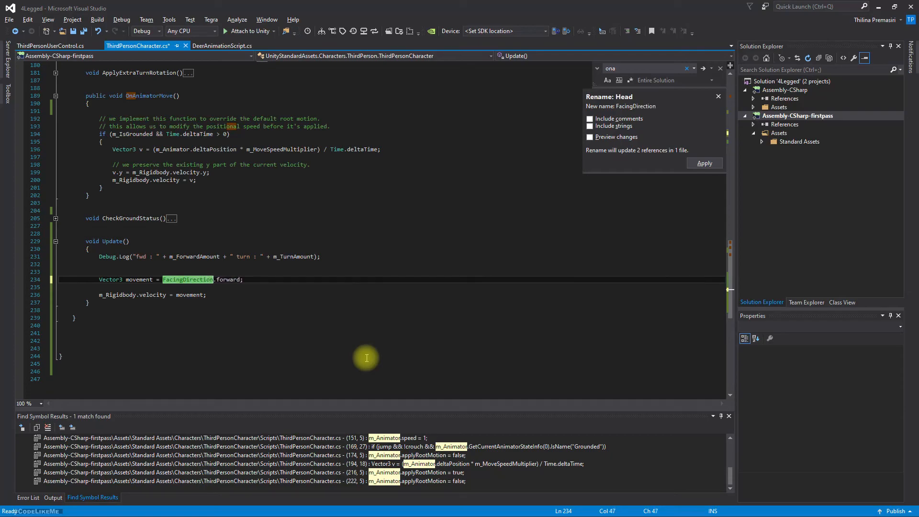
key(Return)
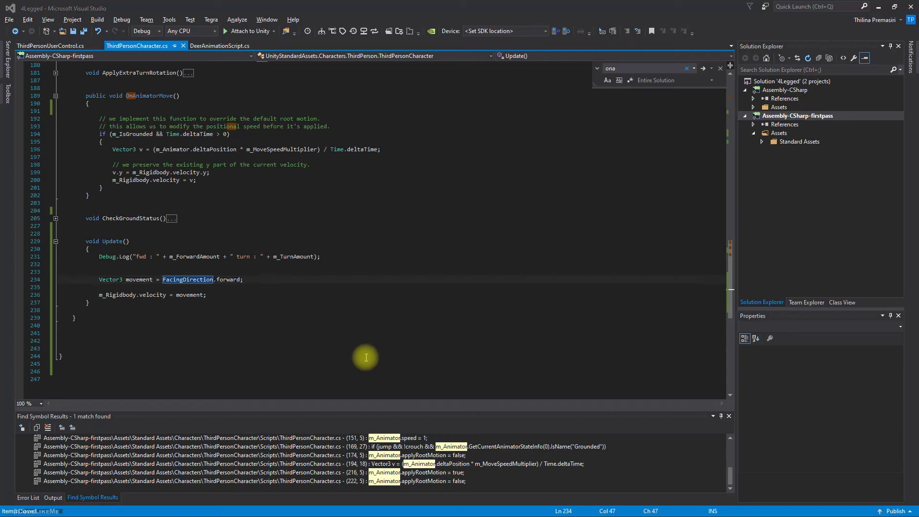
In Unity, assign the forward object as DeerCharacter's Facing Direction and play the scene, walking the deer forward to test its movement
key(alt+Tab)
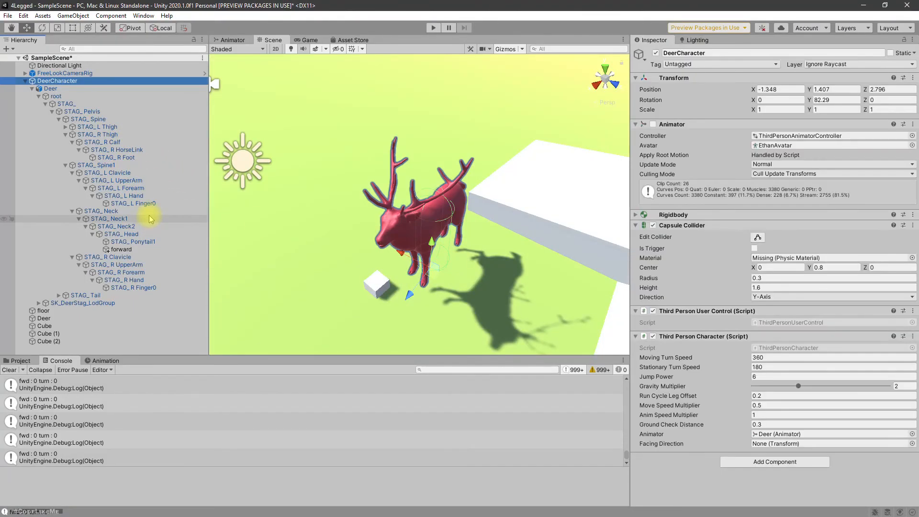
drag(122, 250, 794, 445)
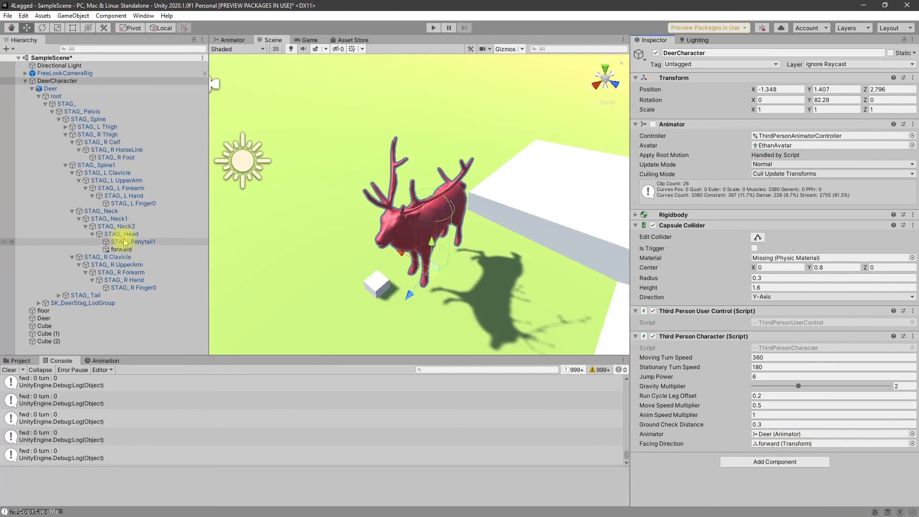
click(433, 28)
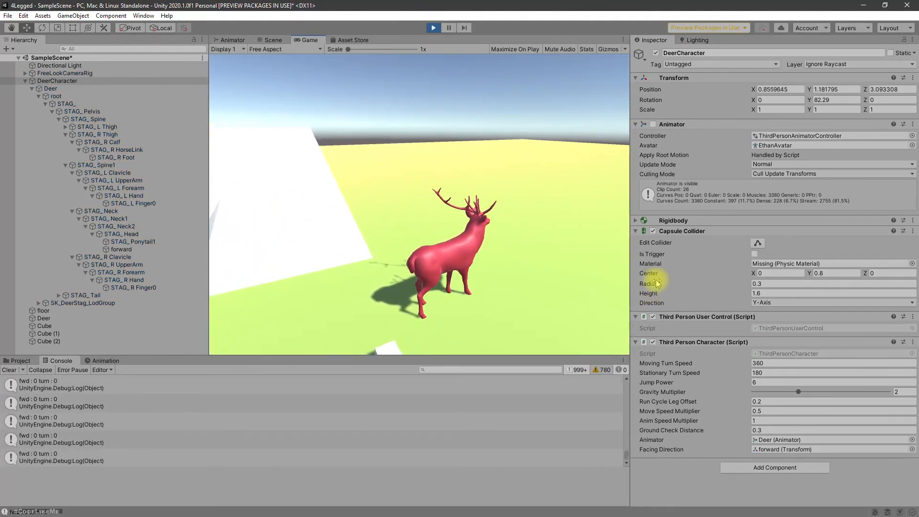
key(w)
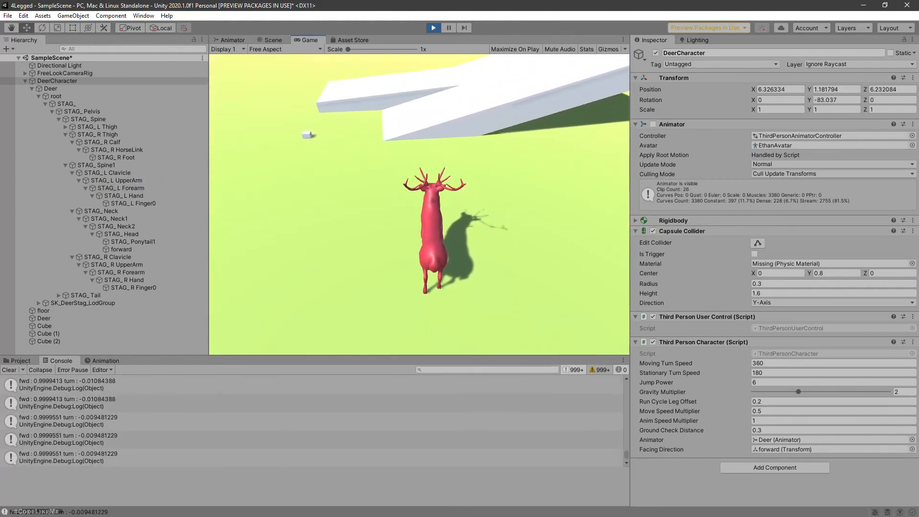
key(ctrl+p)
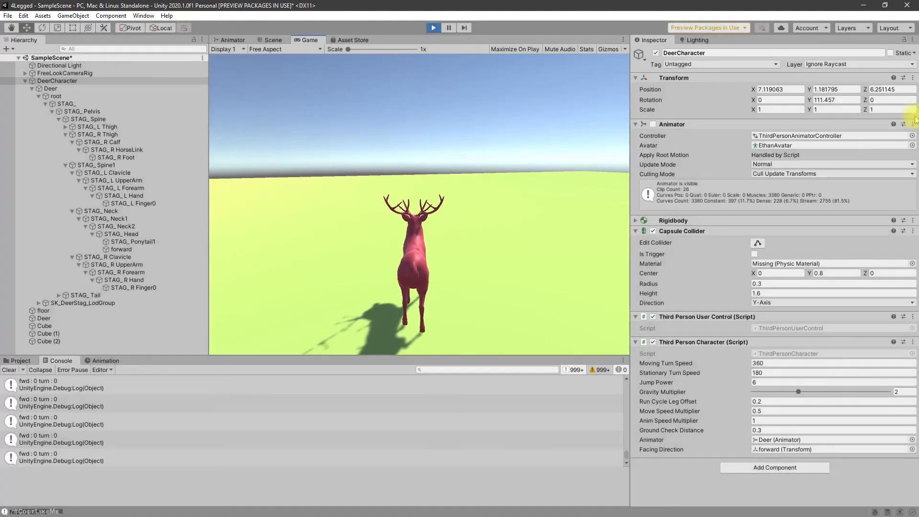
Switch to Visual Studio, find all references to ApplyExtraTurnRotation and go to its call in the Move function
key(alt+Tab)
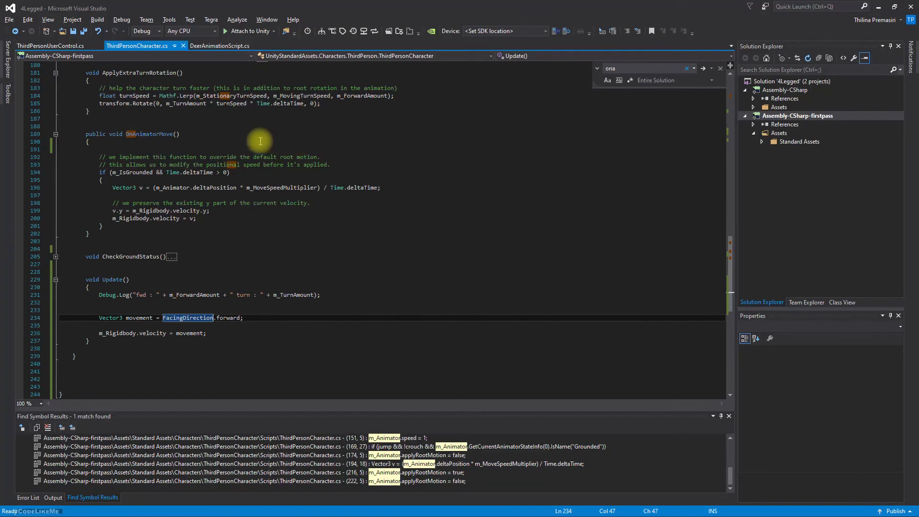
scroll(223, 130, up, 1)
drag(320, 127, 102, 119)
right_click(136, 97)
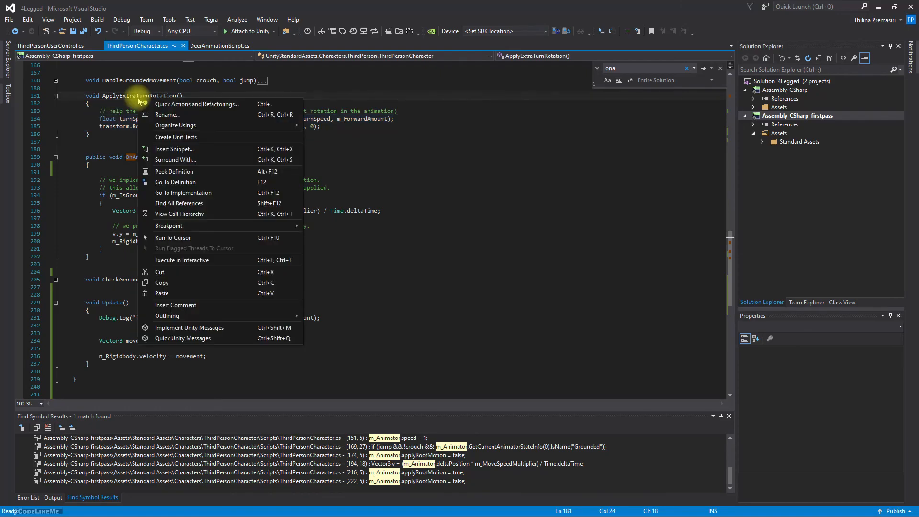
click(181, 204)
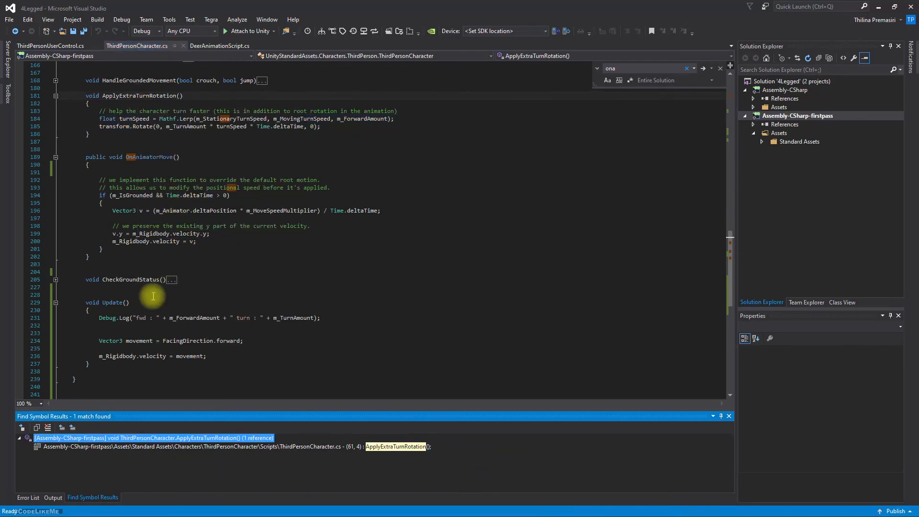
double_click(155, 447)
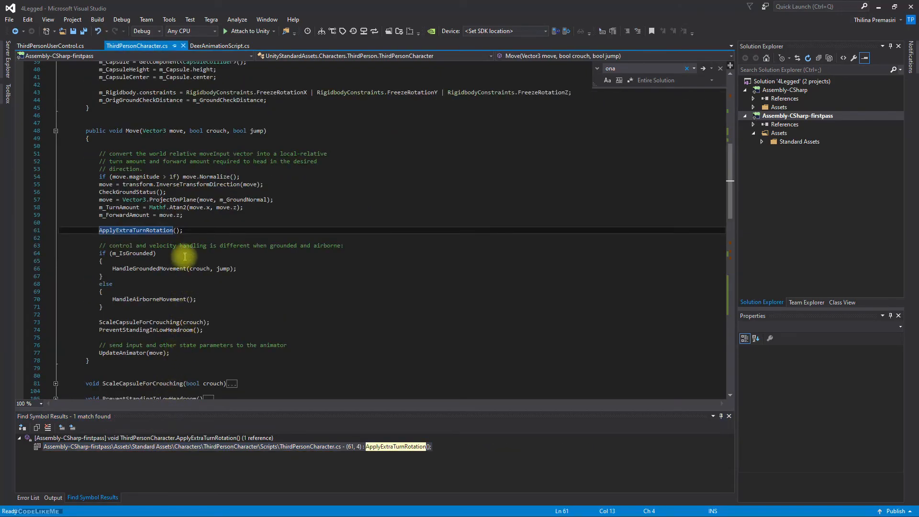
Comment out the ApplyExtraTurnRotation() call in the Move function and save ThirdPersonCharacter.cs
click(202, 229)
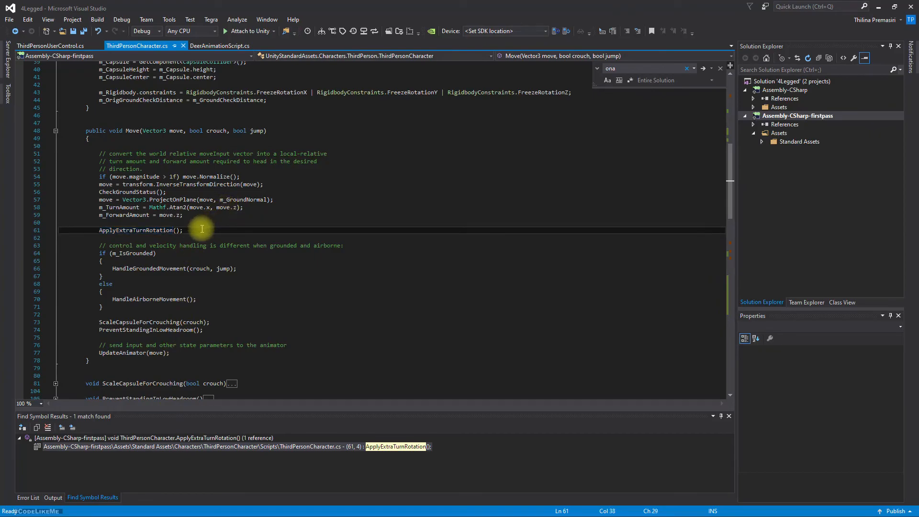
key(ctrl+k)
key(ctrl+c)
key(alt+Tab)
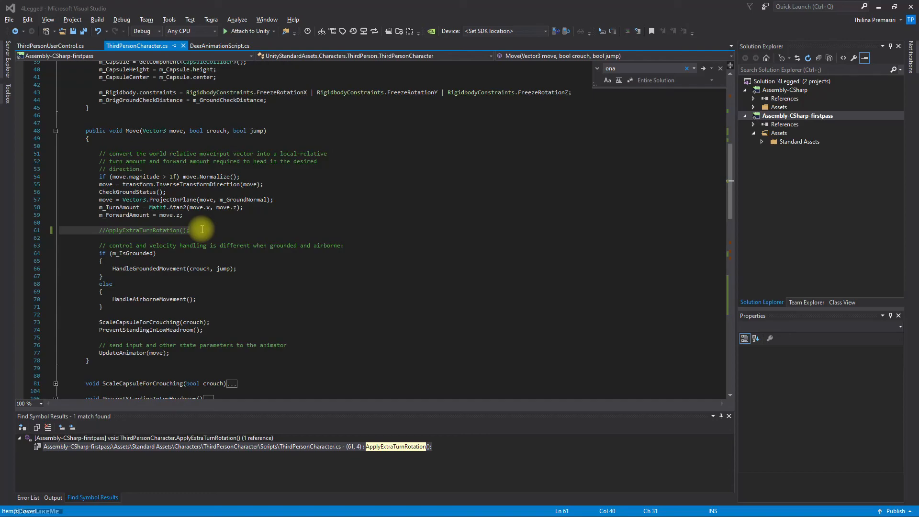
Uncomment the ApplyExtraTurnRotation() call in the Move function and review the turn speed calculation in ApplyExtraTurnRotation
triple_click(202, 230)
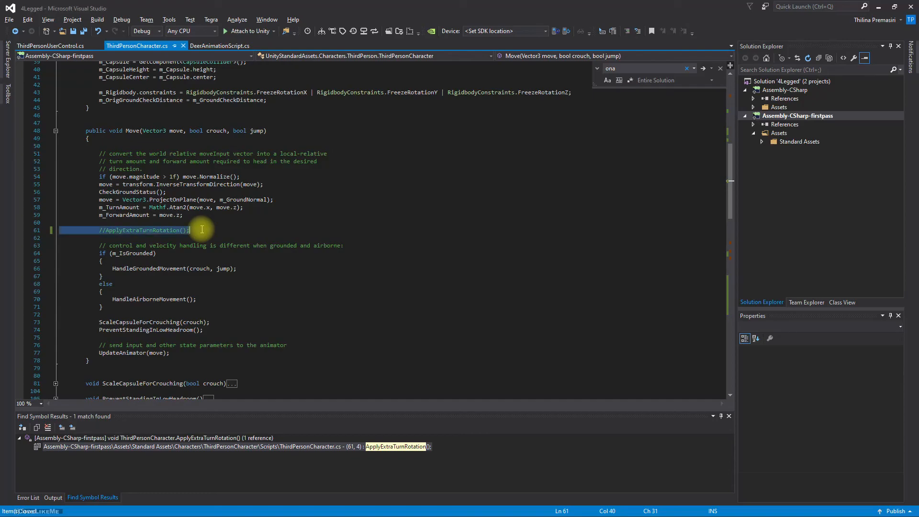
key(ctrl+k)
key(ctrl+u)
scroll(182, 226, down, 6)
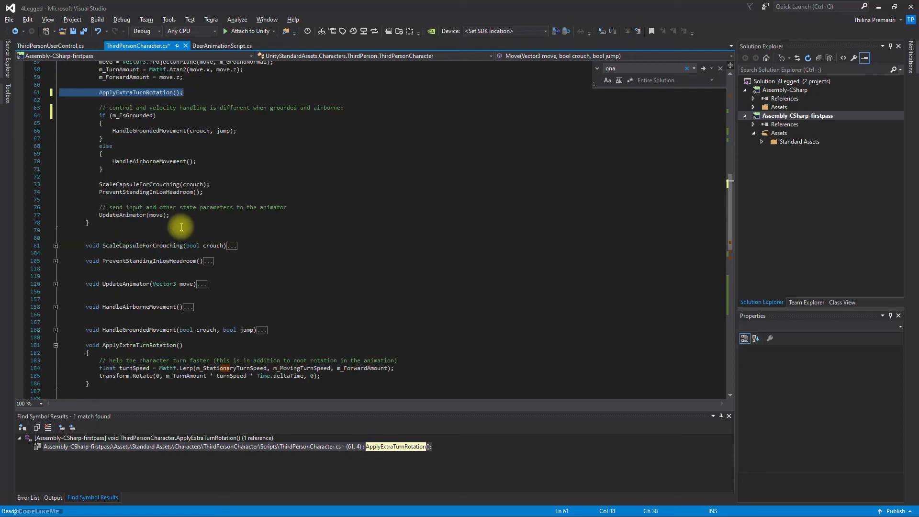
scroll(208, 210, up, 5)
click(188, 212)
scroll(227, 261, down, 5)
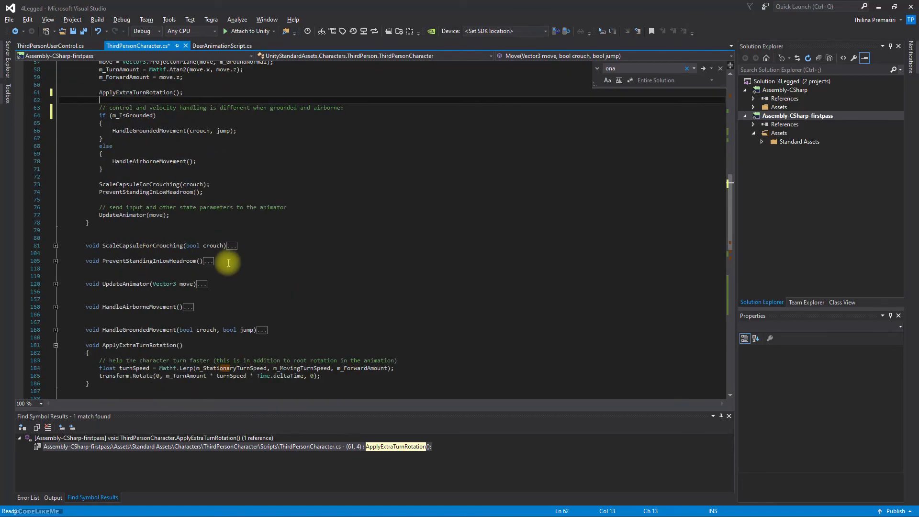
scroll(228, 263, down, 5)
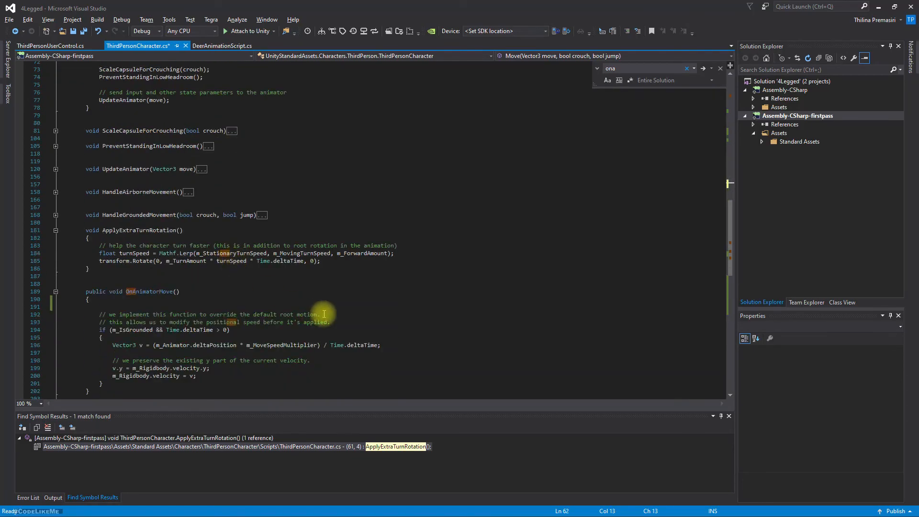
double_click(239, 263)
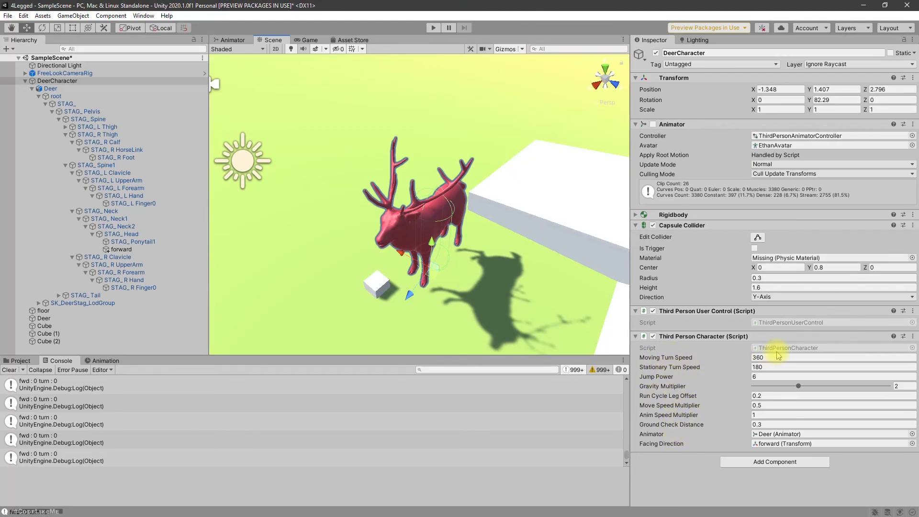
In Unity, set DeerCharacter's Moving Turn Speed to 30 and play the scene, moving the deer forward and backward
click(761, 357)
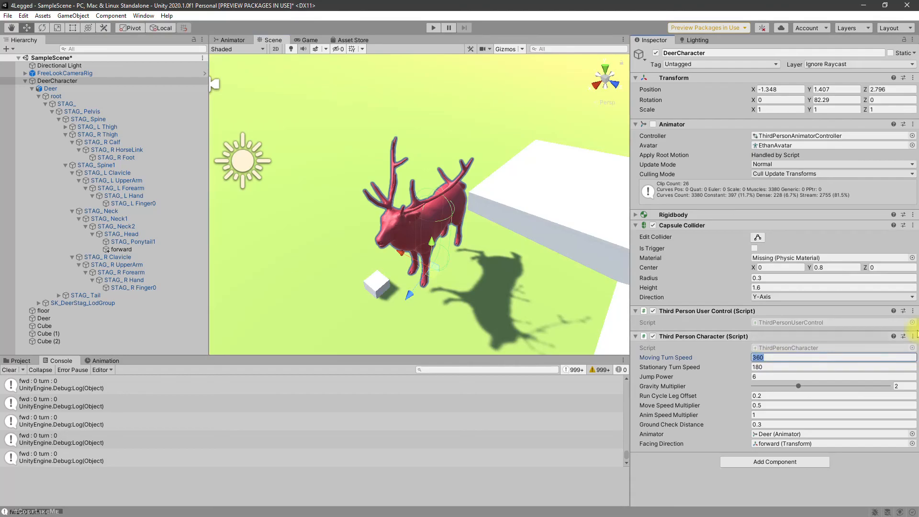
text(30)
click(433, 28)
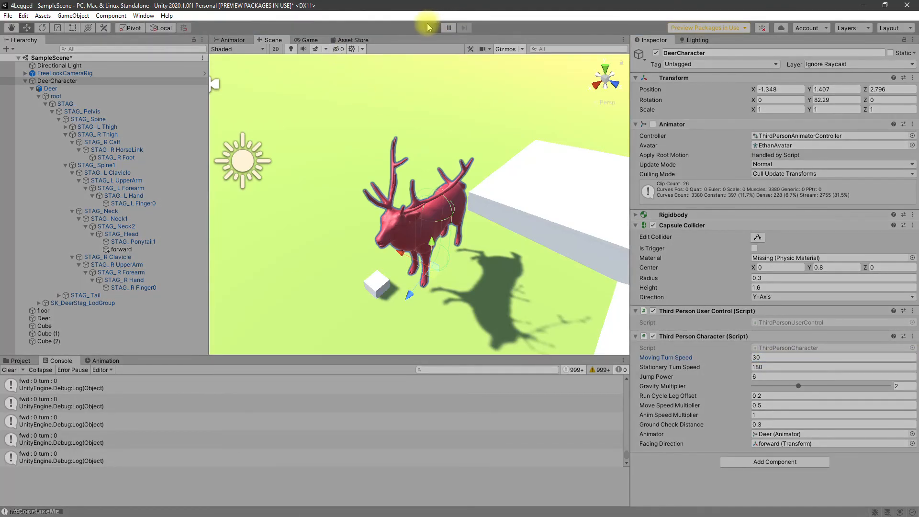
key(w)
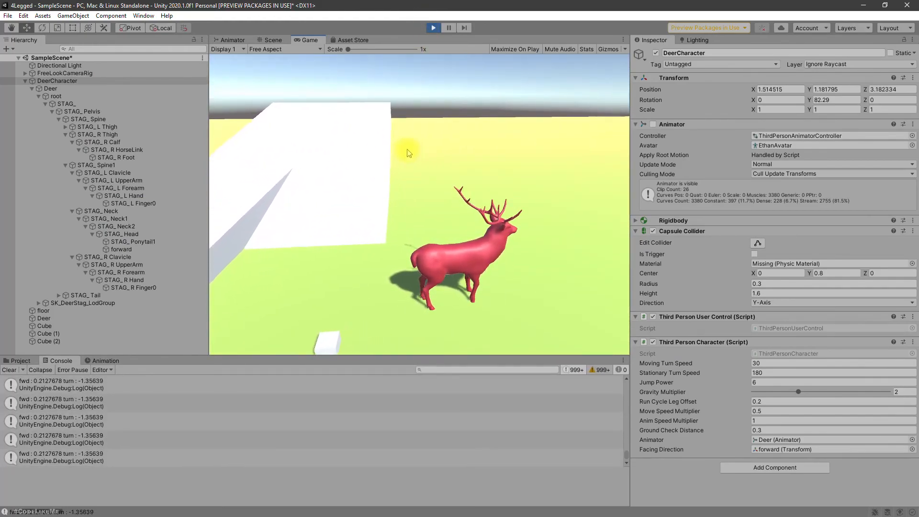
key(s)
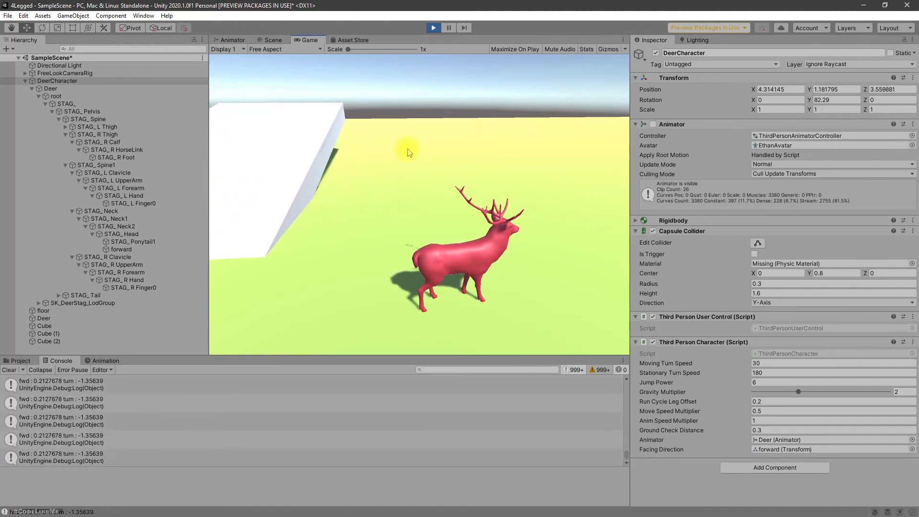
Try a Moving Turn Speed of 180 during play, walk the deer forward, and stop the scene
click(781, 363)
text(180)
click(495, 139)
key(w)
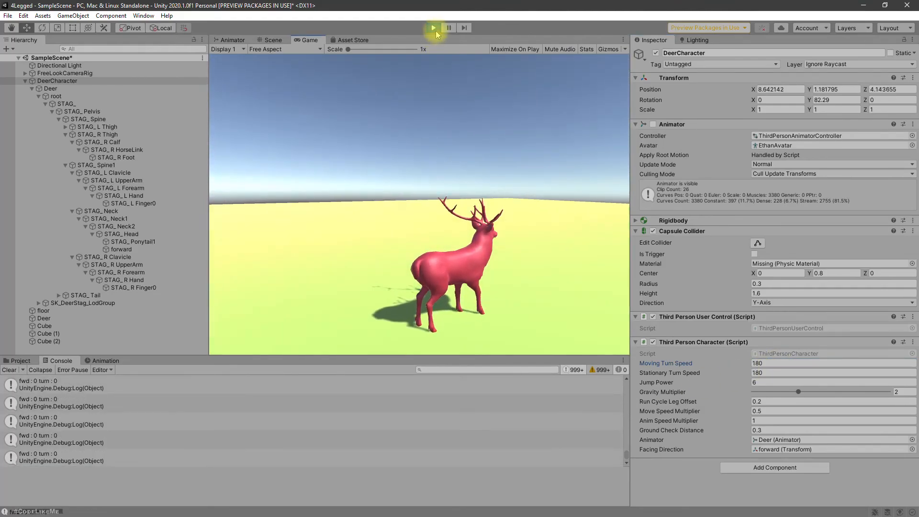
click(433, 27)
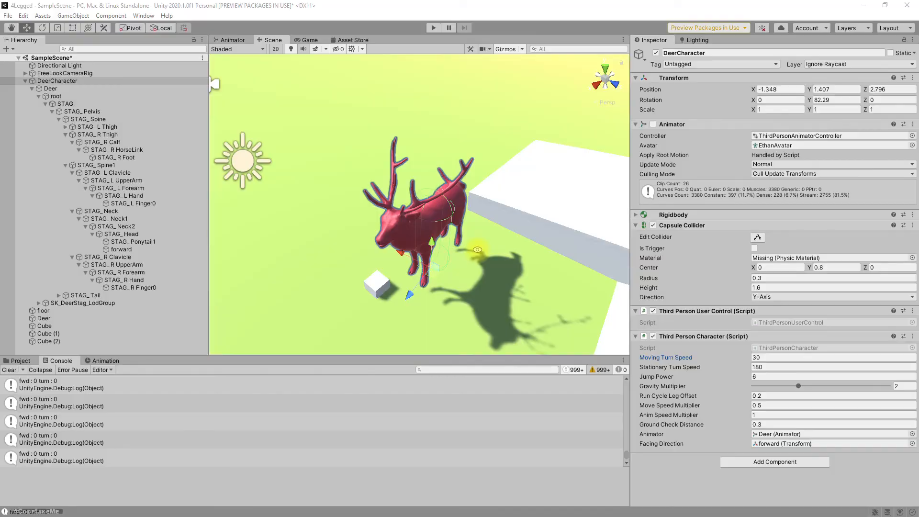
Save the script in Visual Studio, return to Unity and play the scene, walking the deer to test its turning, and stop
key(alt+Tab)
click(366, 233)
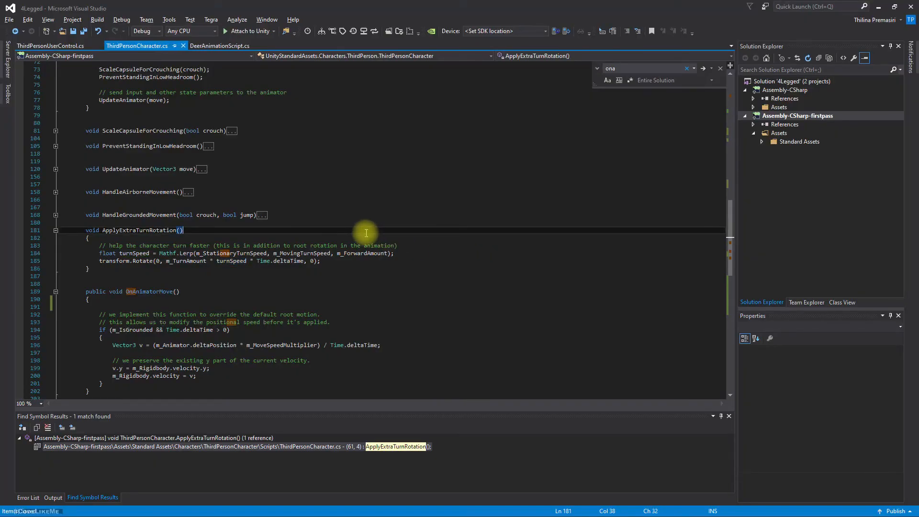
key(alt+Tab)
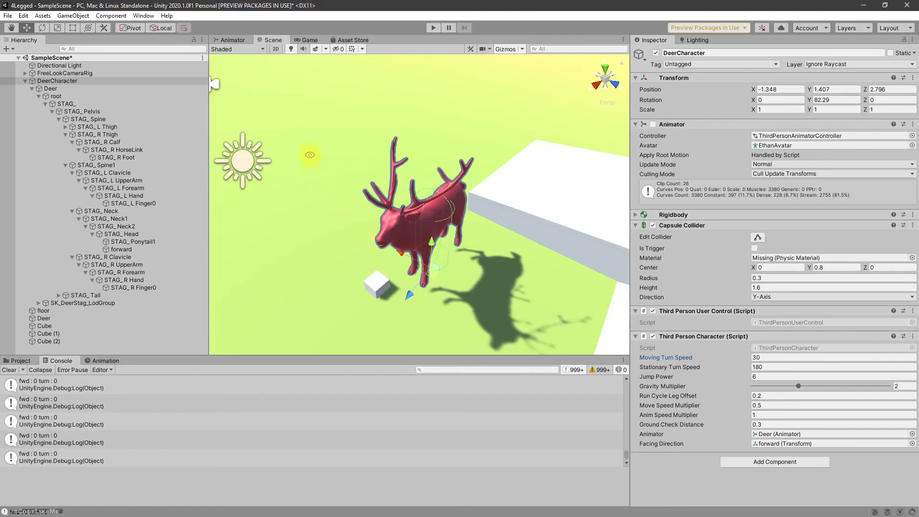
key(ctrl+p)
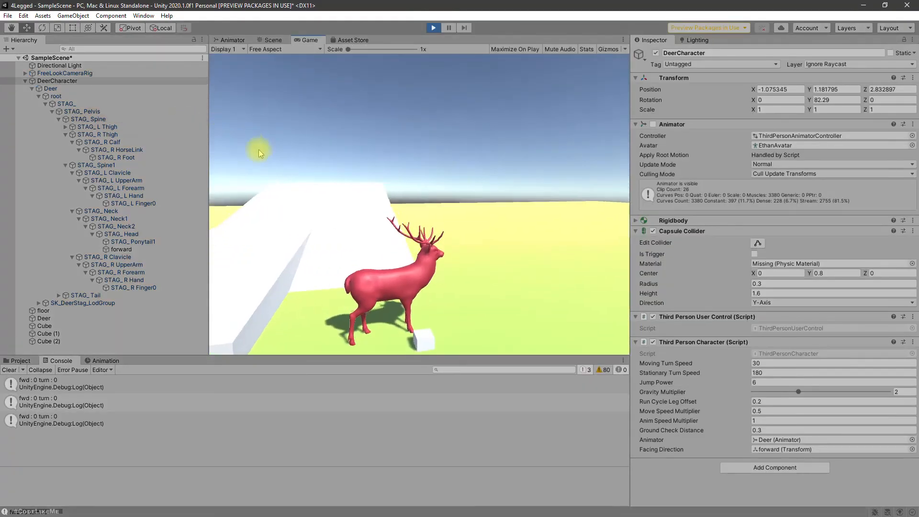
key(w)
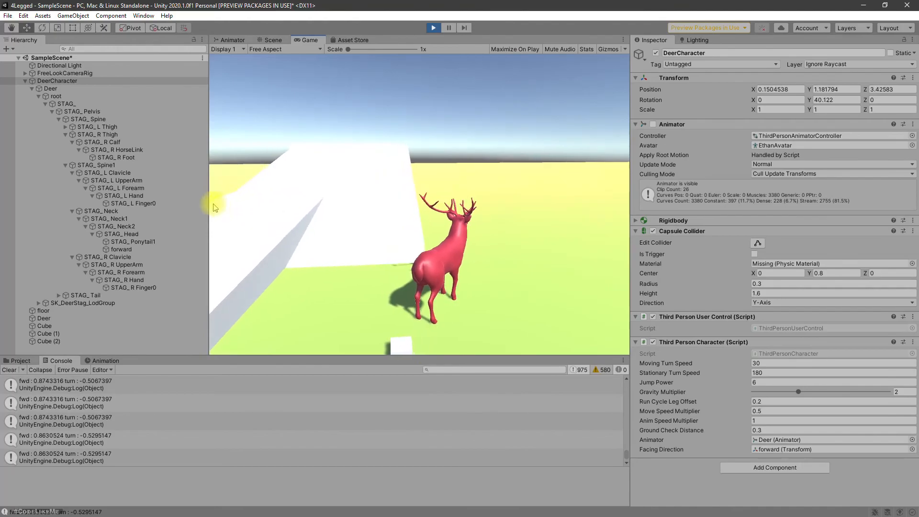
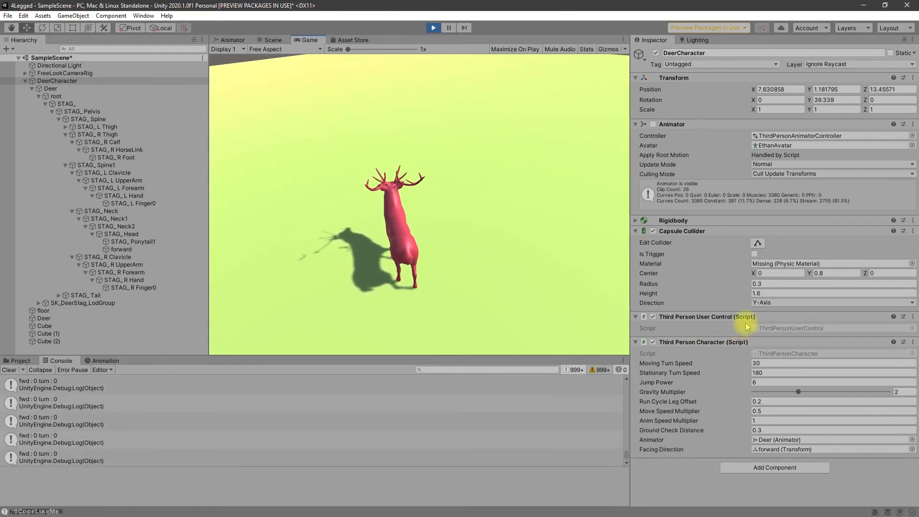
key(ctrl+p)
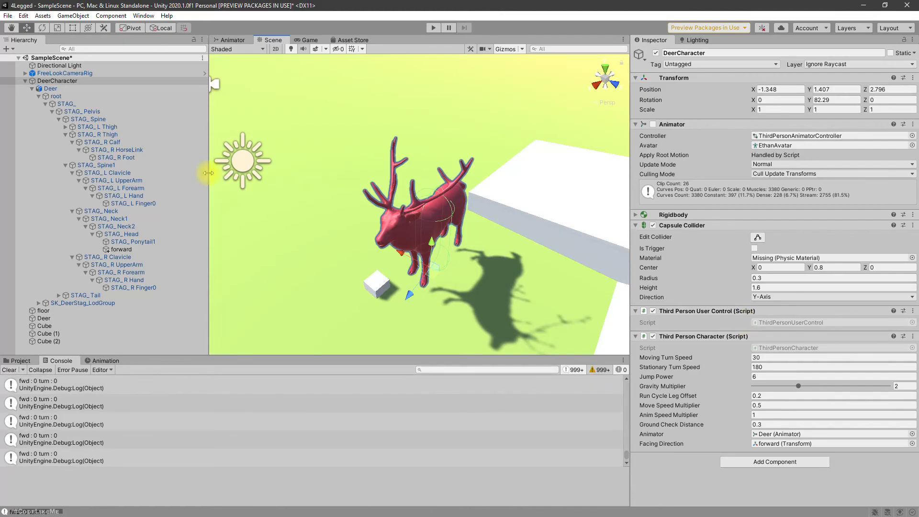
In Visual Studio, multiply FacingDirection.forward by (m_ForwardAmount+m_TurnAmount) in Update's movement line and save the script
click(41, 402)
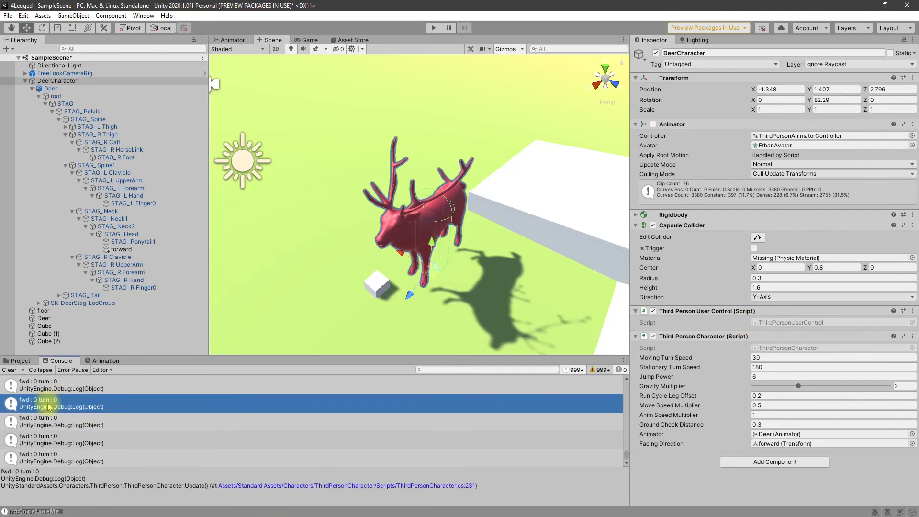
key(alt+Tab)
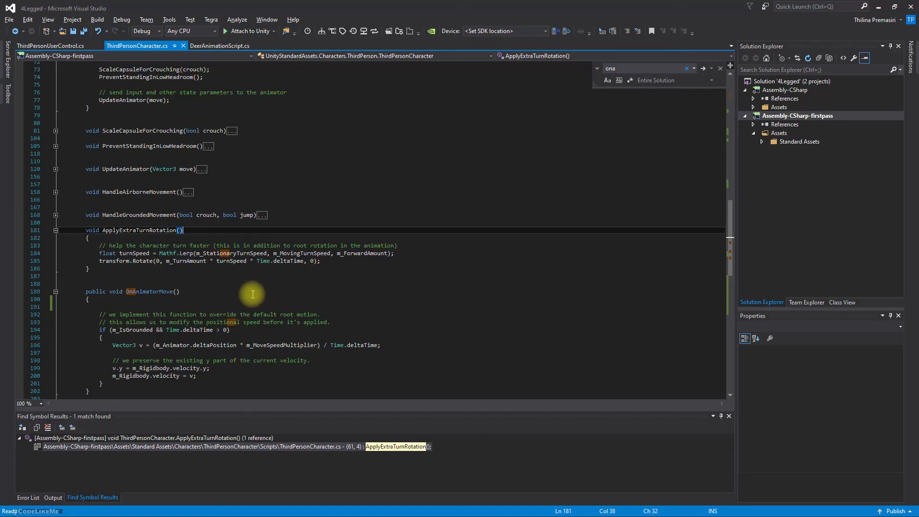
scroll(241, 302, down, 4)
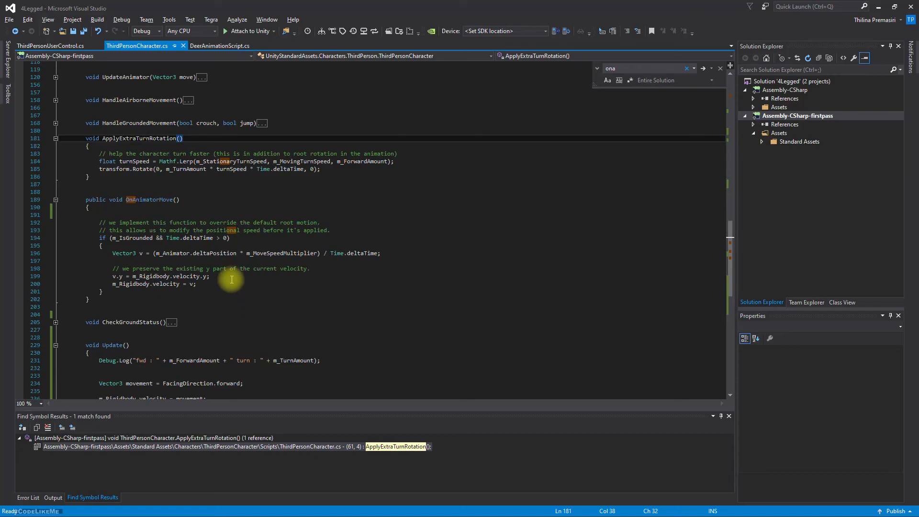
scroll(221, 318, down, 3)
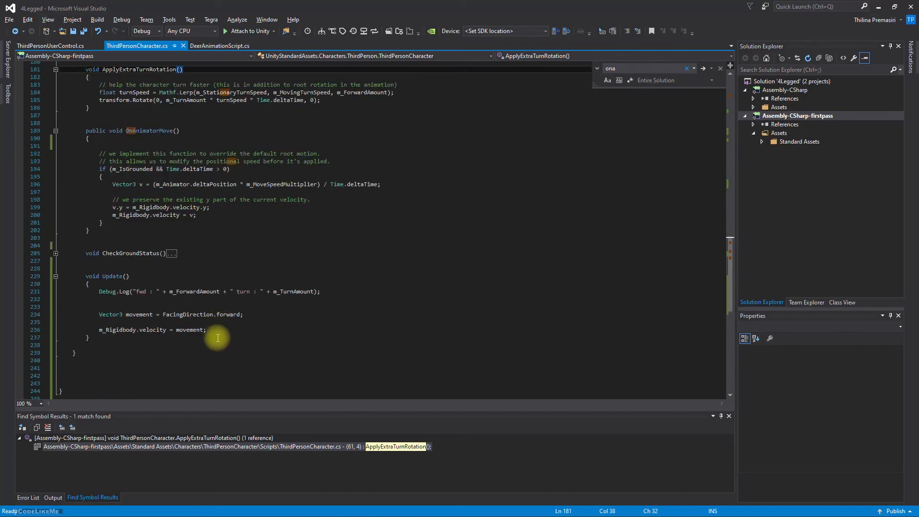
click(256, 315)
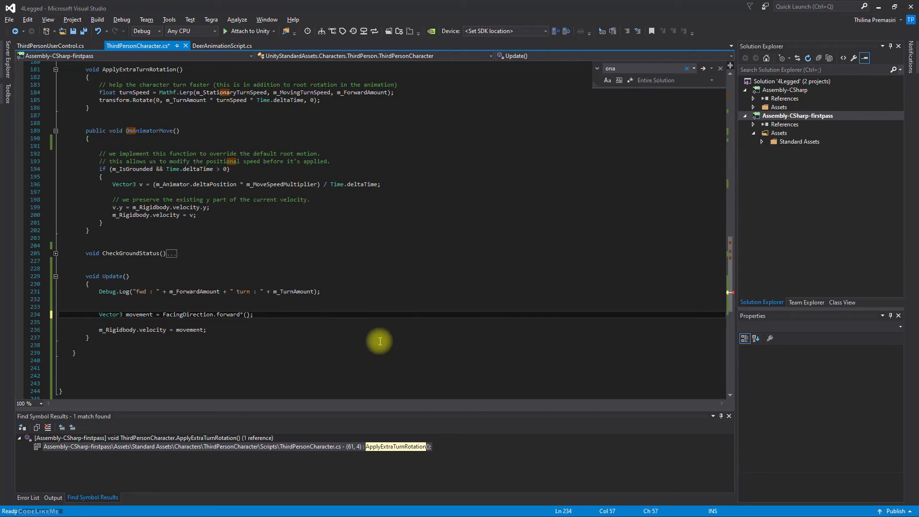
text(m_for)
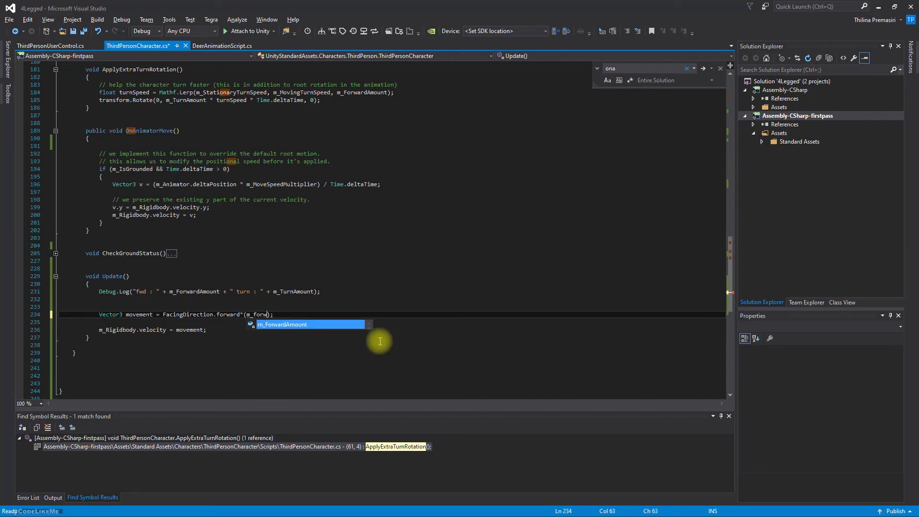
text(w)
key(Tab)
text(+m_turb)
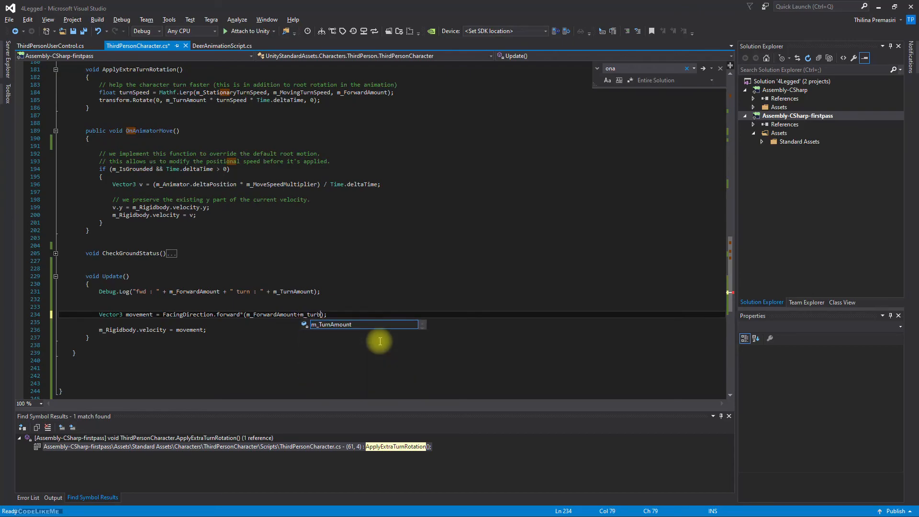
key(Tab)
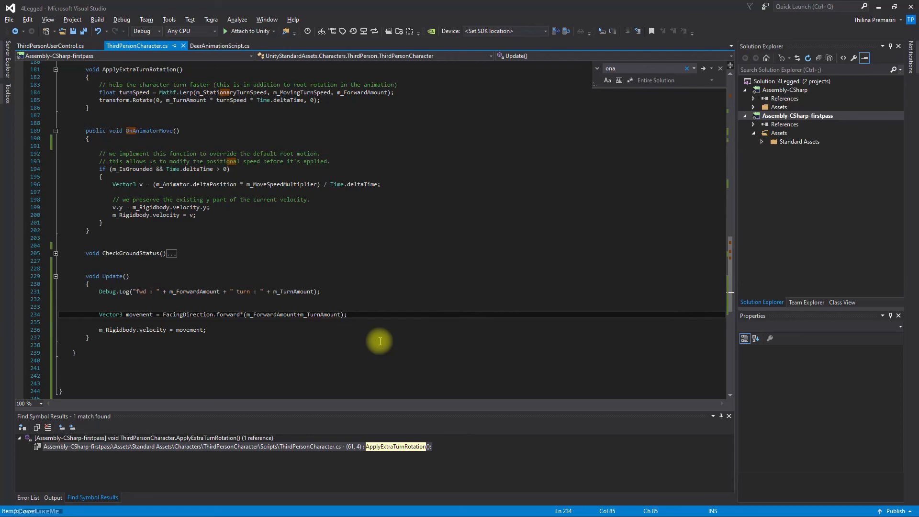
Return to Unity and play the scene, walking the deer around to test the input-scaled movement
key(alt+Tab)
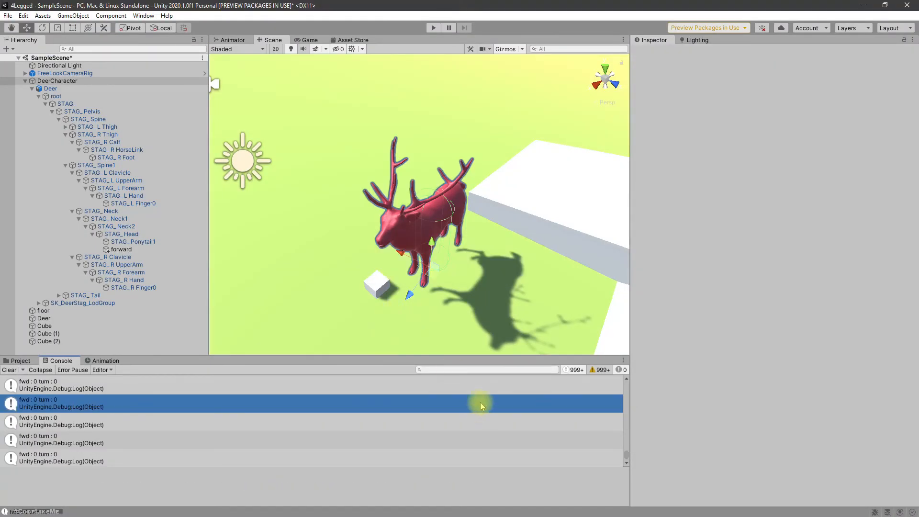
click(433, 28)
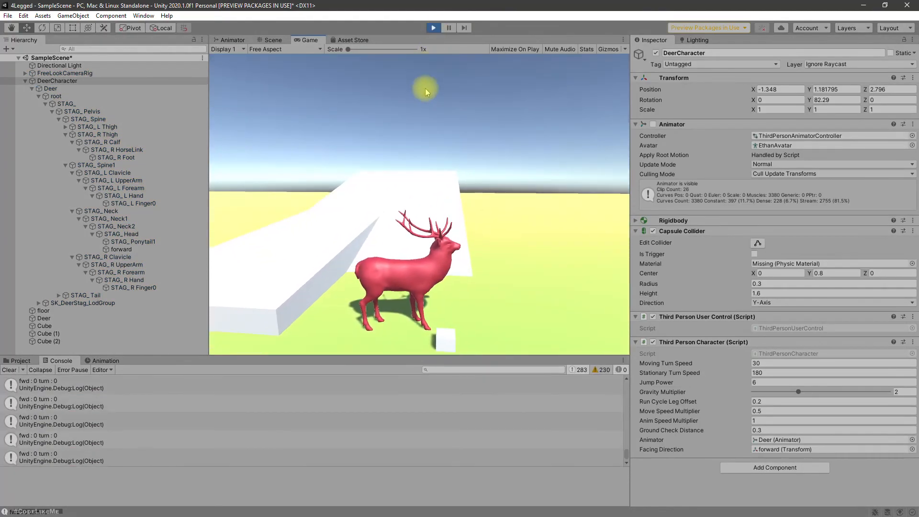
key(w)
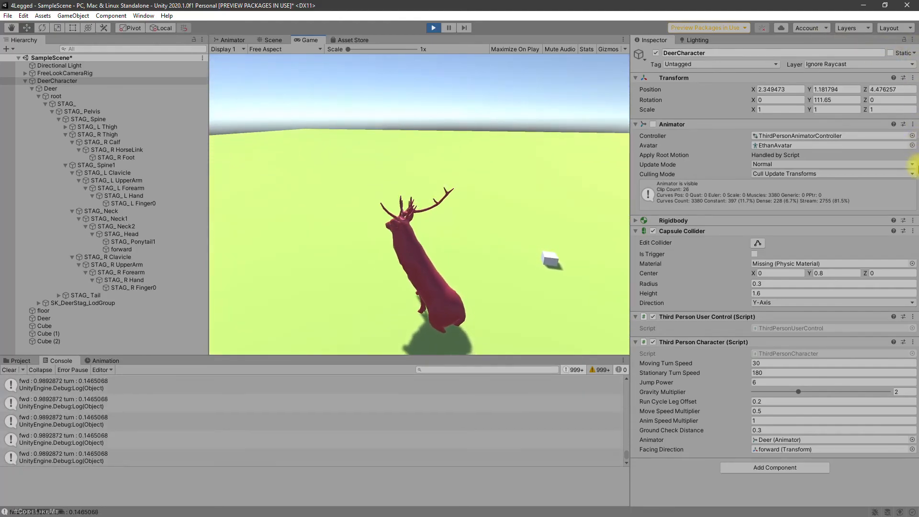
key(w)
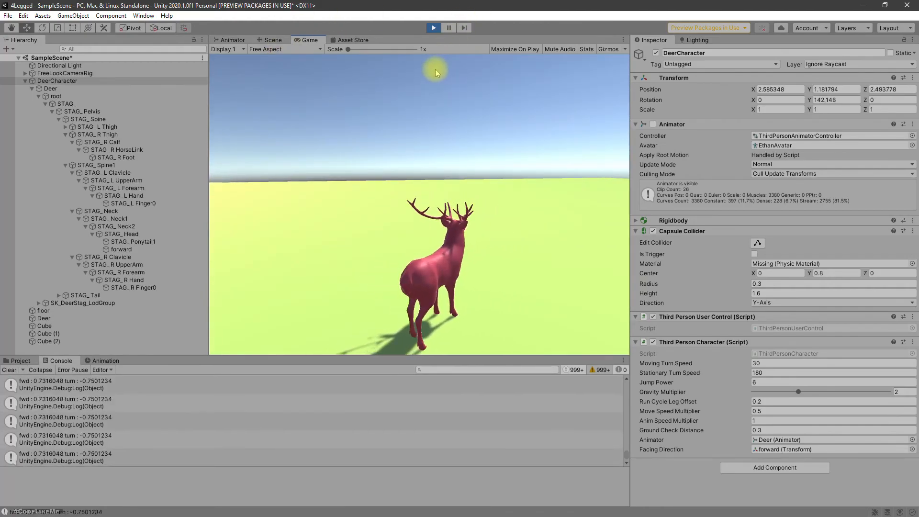
Stop the scene and open DeerAnimationScript.cs in Visual Studio
key(ctrl+p)
key(alt+Tab)
key(alt+Tab)
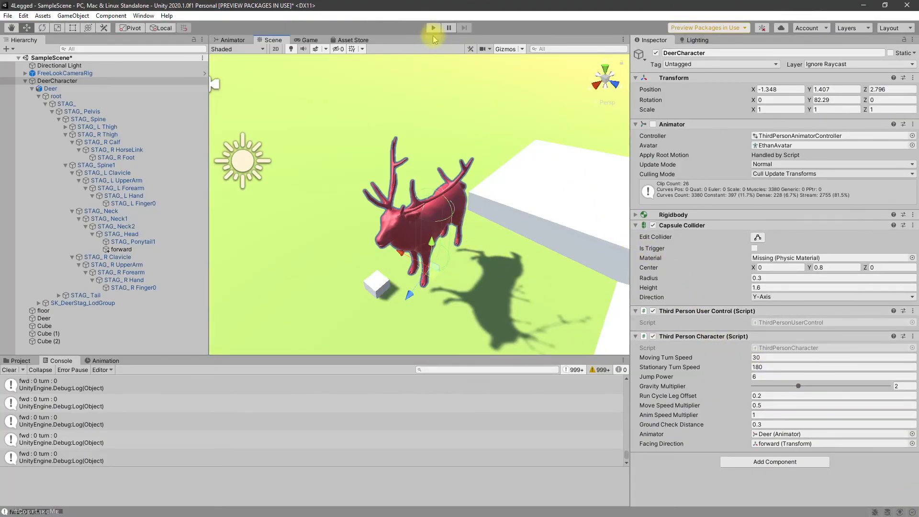
key(alt+Tab)
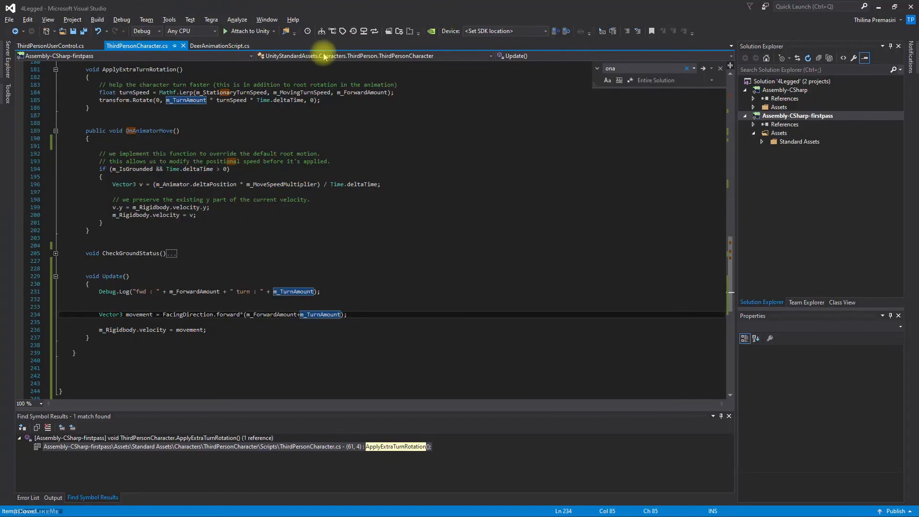
click(210, 45)
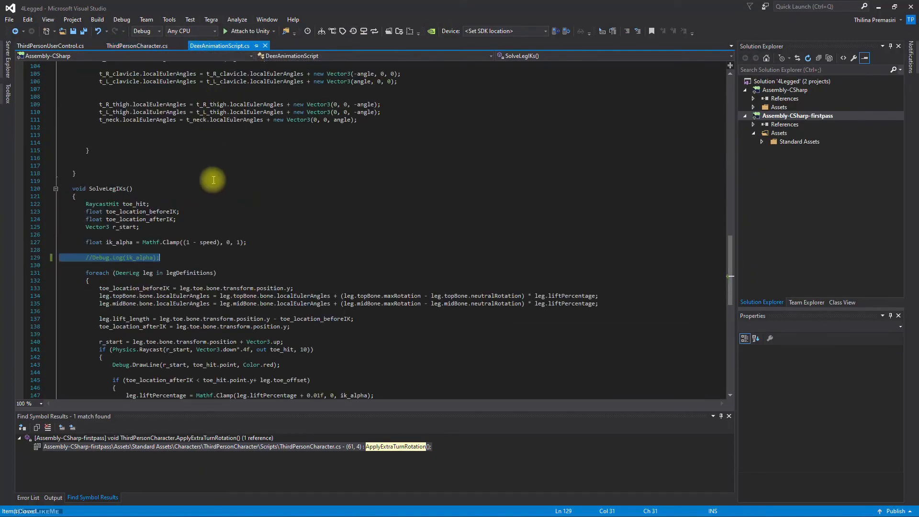
Collapse the SolveLegIKs and UpdateCharacterBones methods in DeerAnimationScript.cs
click(56, 188)
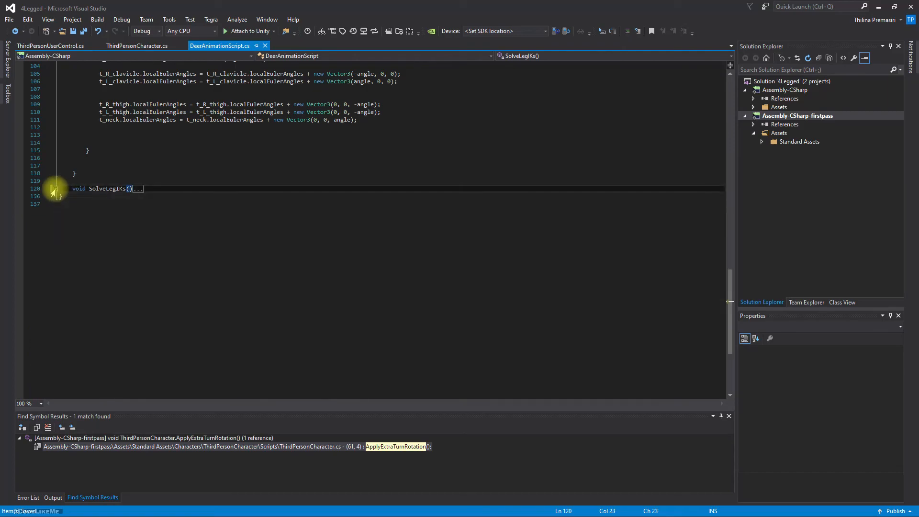
scroll(195, 236, up, 13)
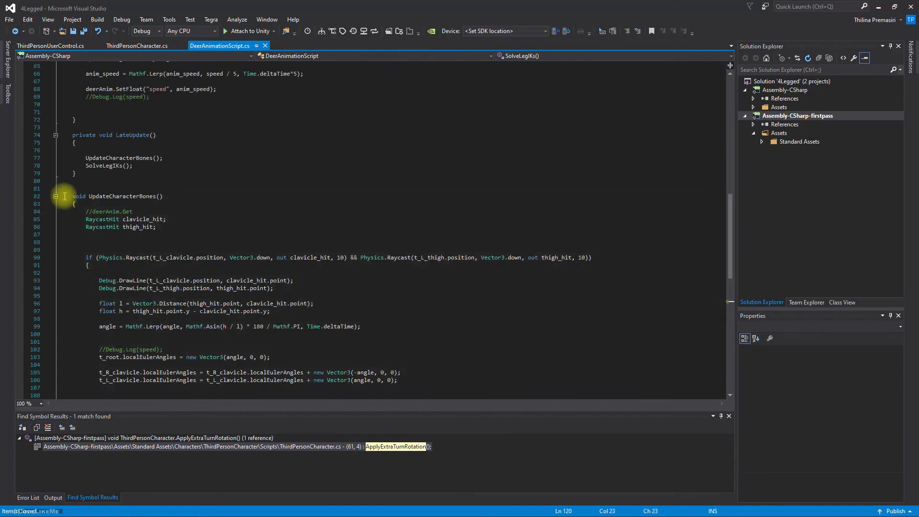
click(56, 196)
scroll(192, 192, up, 2)
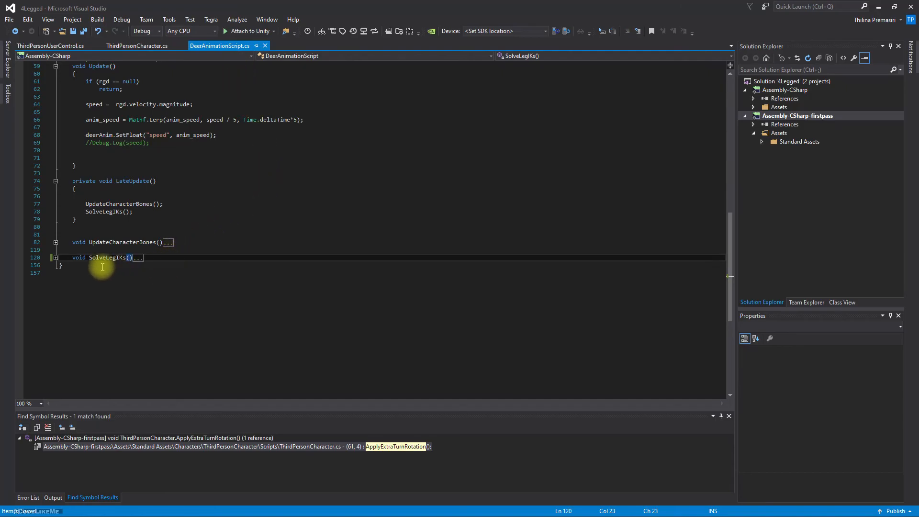
Add an empty void TurnBody() method below SolveLegIKs at the end of the DeerAnimationScript class
click(61, 266)
key(Return)
key(Return)
key(Up)
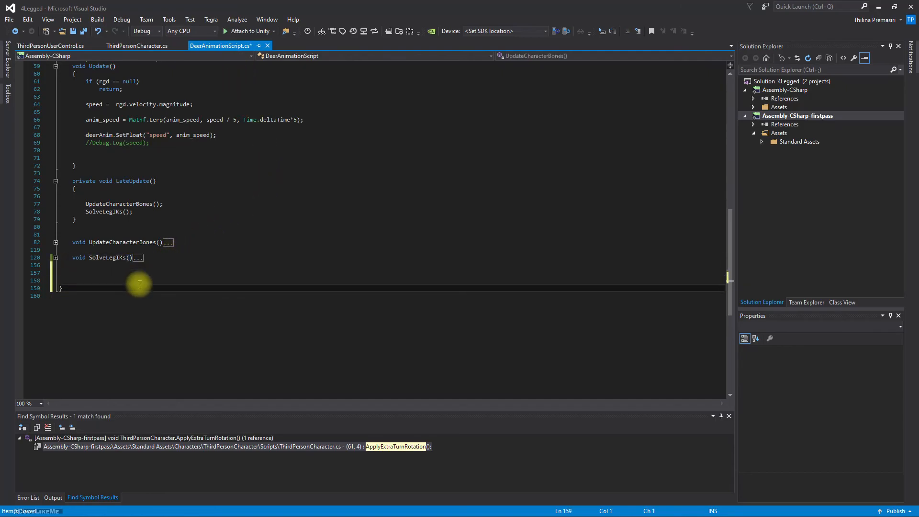
scroll(124, 258, up, 3)
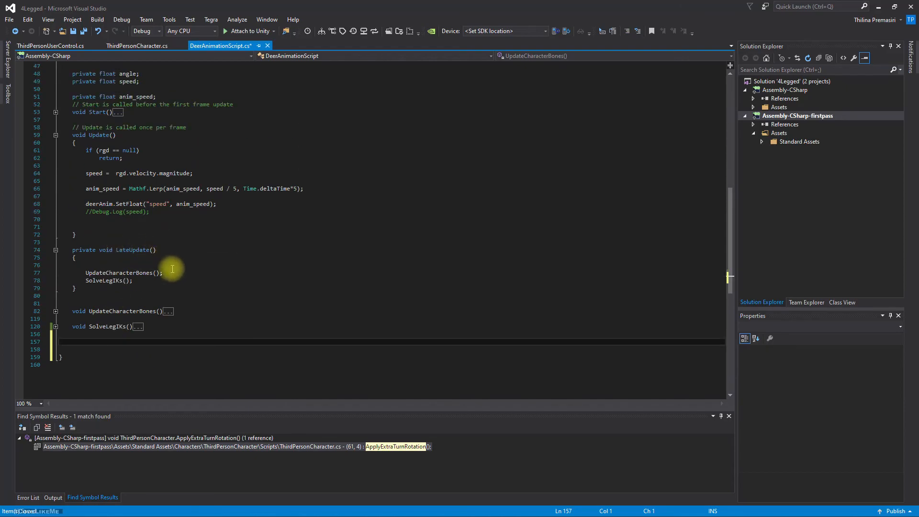
scroll(191, 258, down, 5)
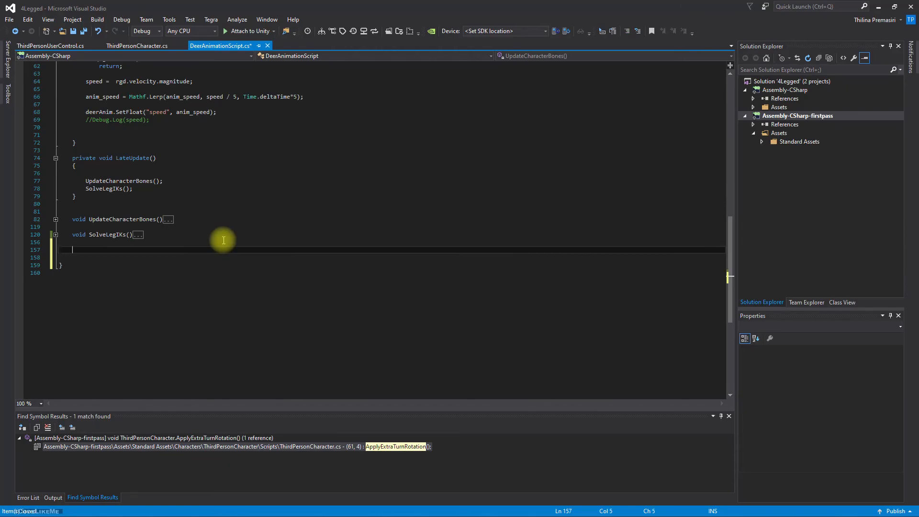
text(voi)
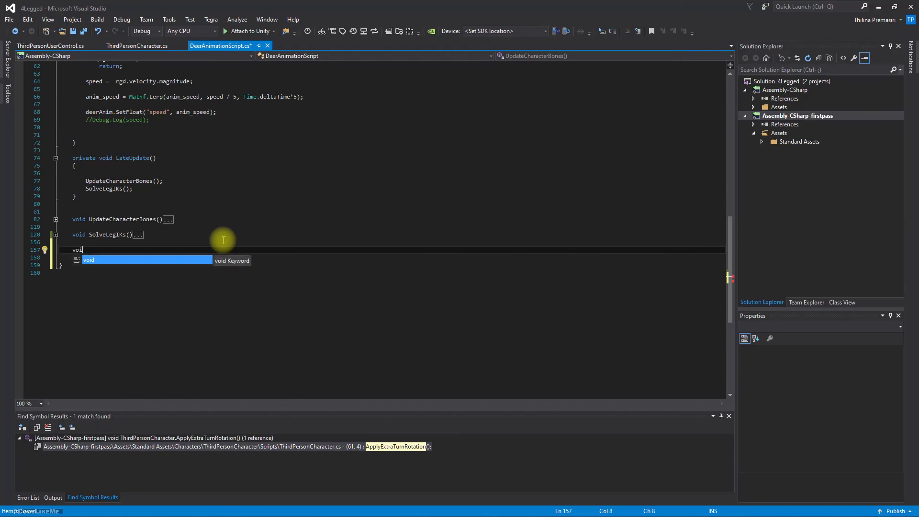
text(d TurnBody())
key(Return)
text({)
key(Return)
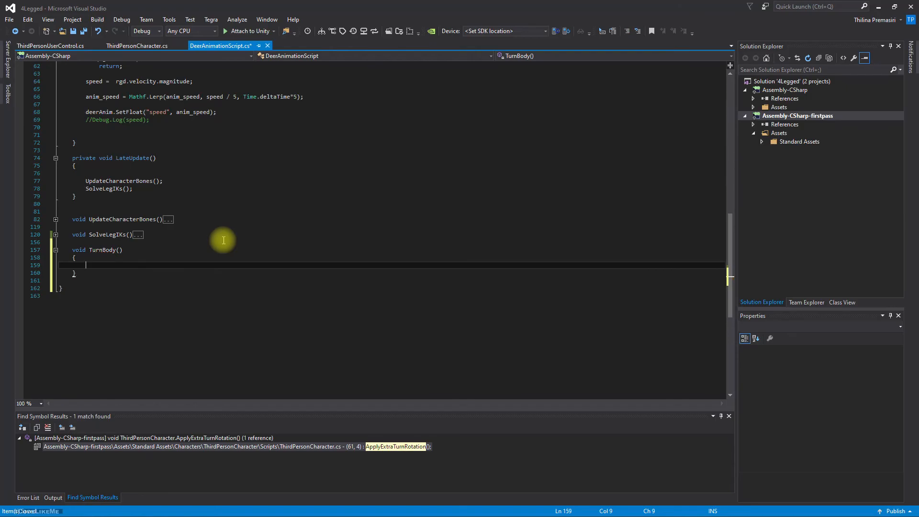
Place the text cursor at the end of the t_neck field declaration
scroll(175, 89, up, 2)
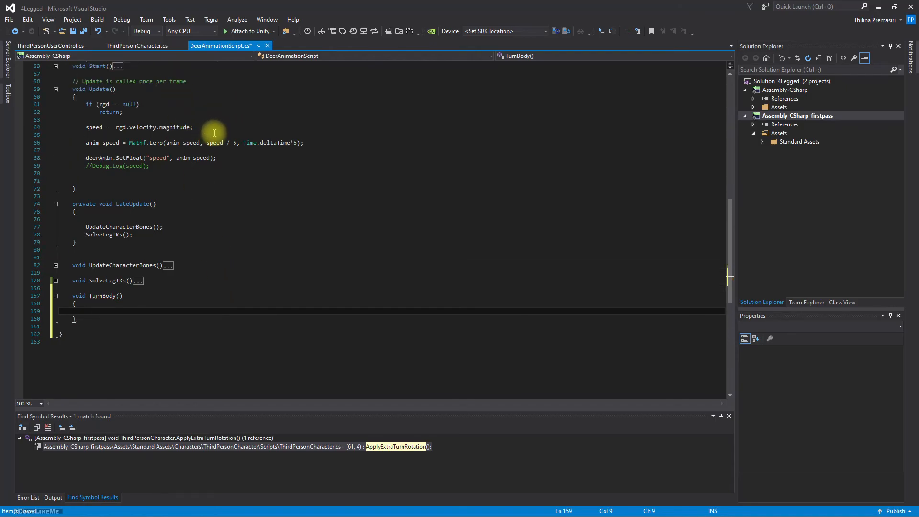
scroll(201, 139, up, 9)
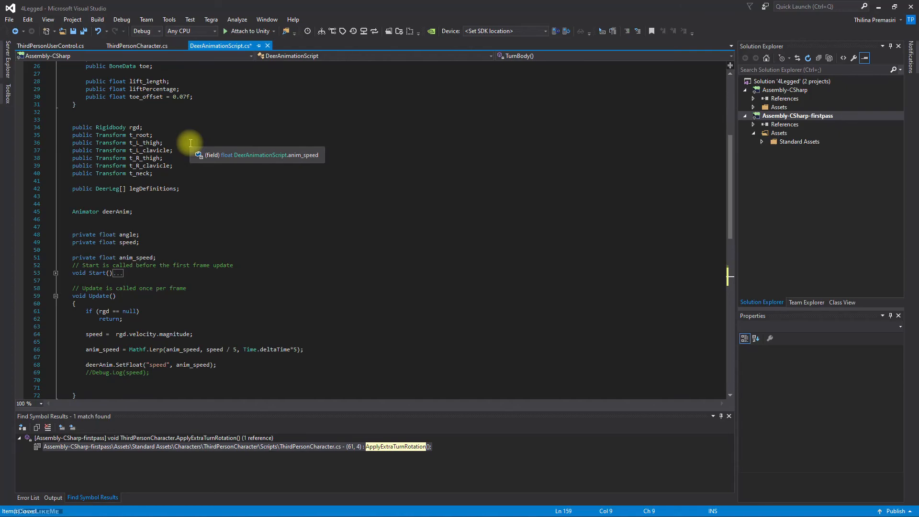
click(176, 174)
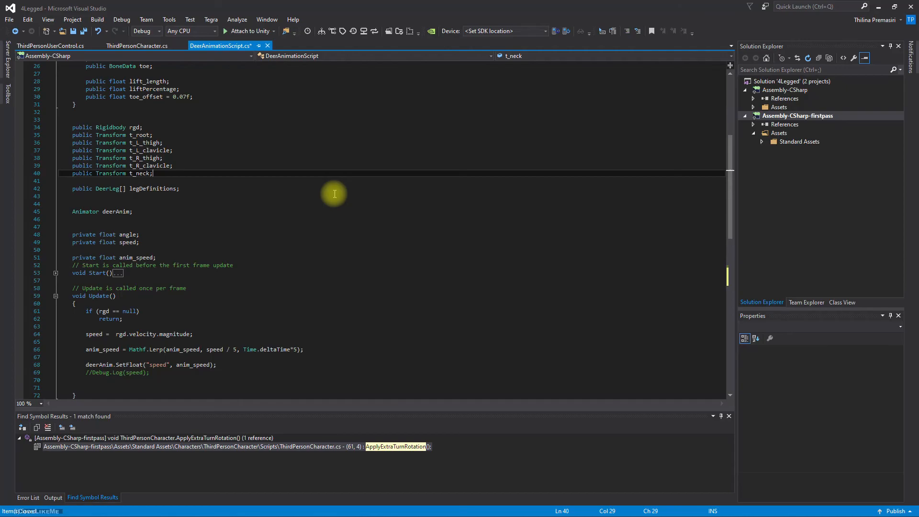
Switch to Unity, examine the STAG_ Neck and STAG_ Spine1 bones on the deer, and collapse the STAG_ Spine1 hierarchy
key(alt+Tab)
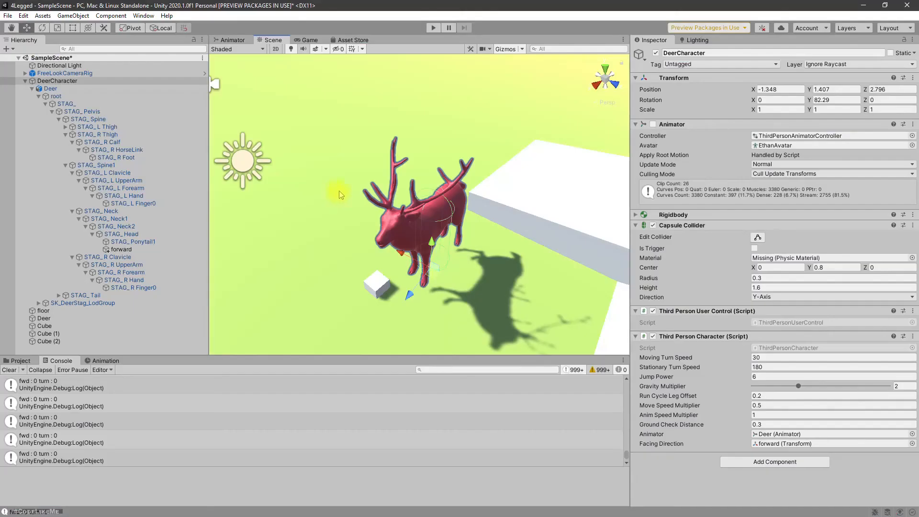
click(119, 212)
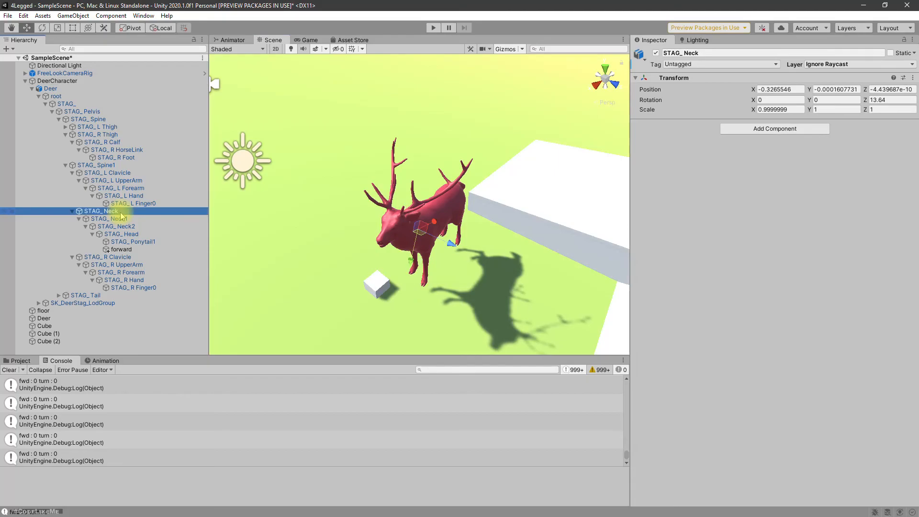
click(102, 164)
alt+drag(293, 218, 151, 208)
click(64, 167)
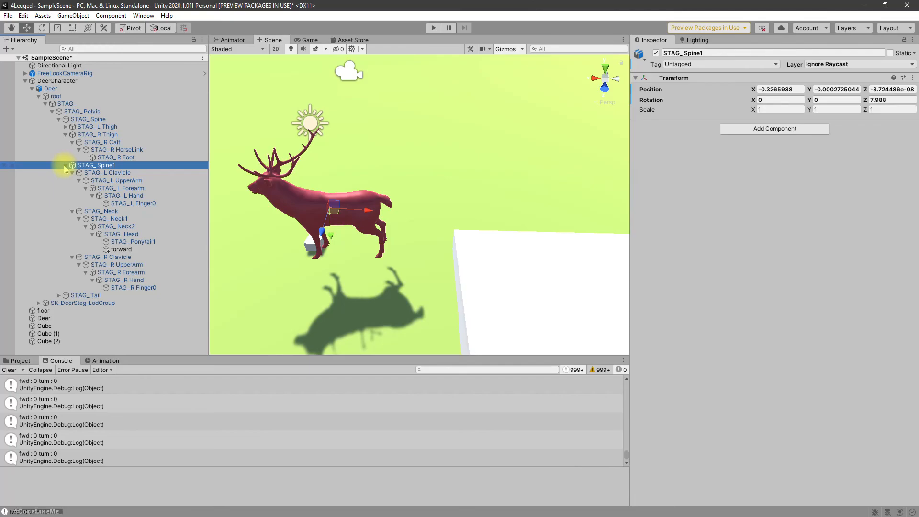
click(65, 165)
Try rotating the STAG_ Spine1 bone slightly to check how it turns the deer's body, and undo the rotation
key(e)
mouse_move(328, 234)
mouse_down()
mouse_move(335, 238)
mouse_move(313, 231)
mouse_move(340, 235)
mouse_move(327, 237)
mouse_up()
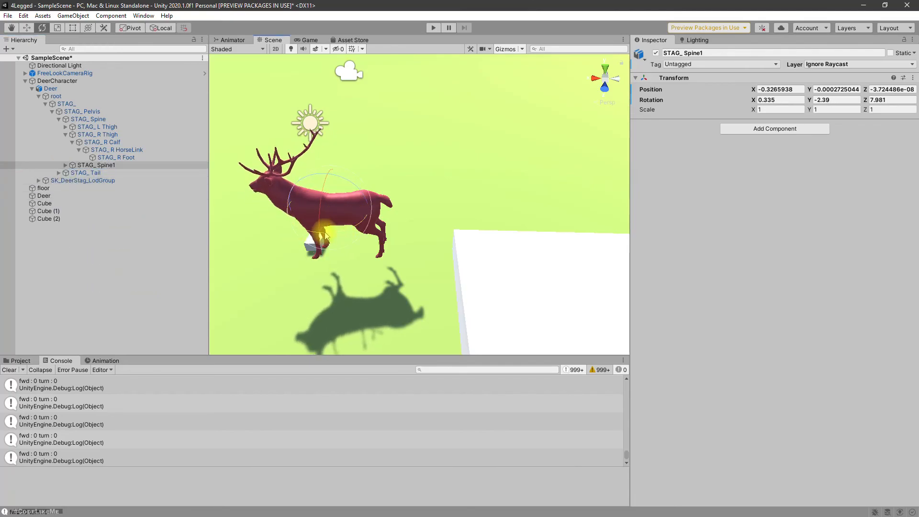
key(ctrl+z)
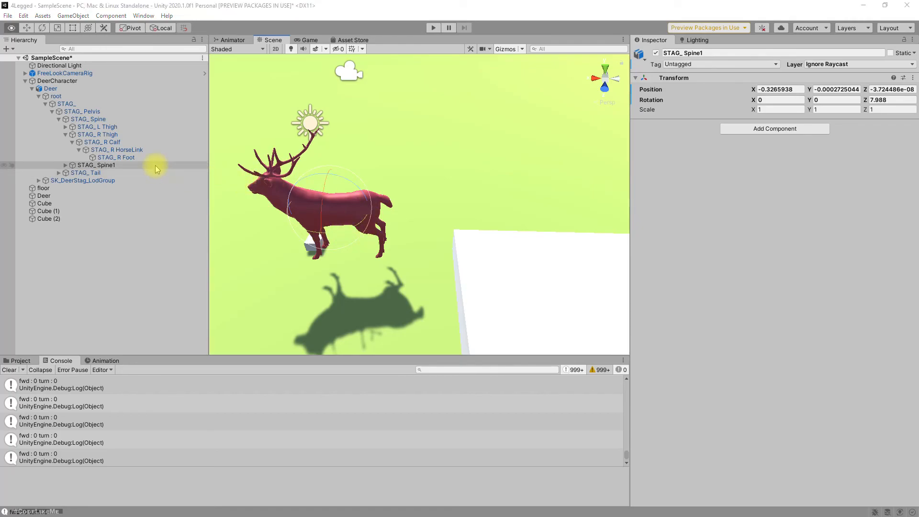
Return to Visual Studio and declare a public Transform field named t_spine below t_neck, checking the selected bone in Unity
key(alt+Tab)
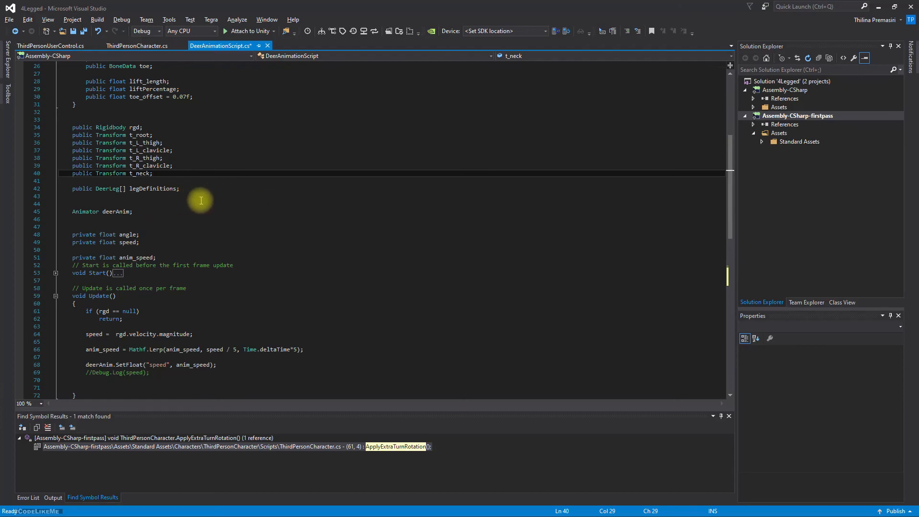
key(Return)
key(Return)
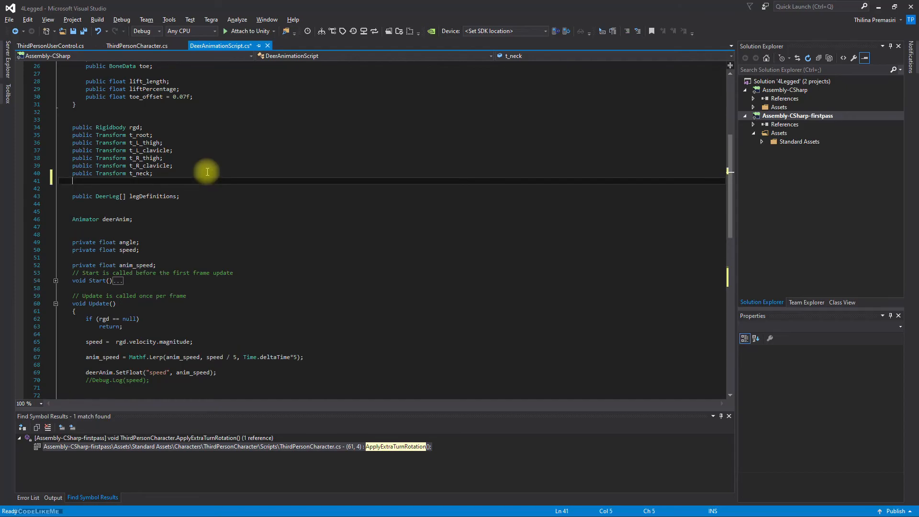
text(public)
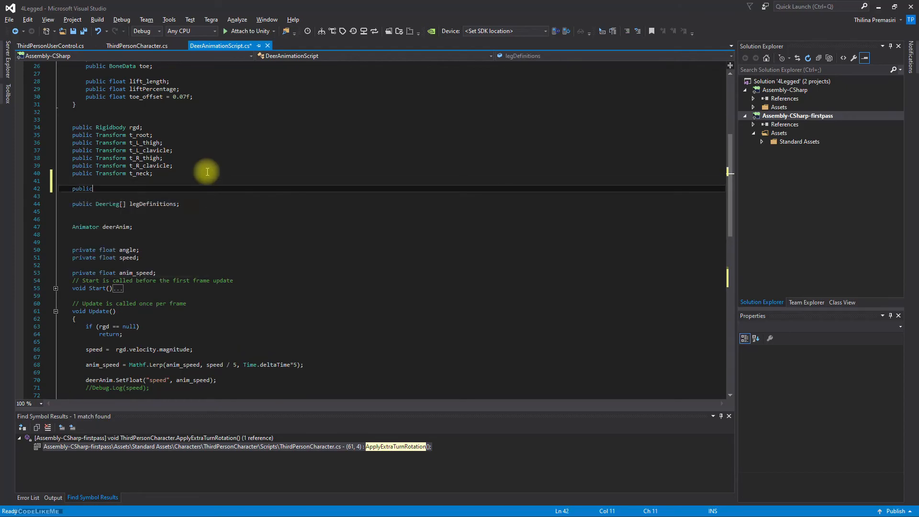
text( Y)
key(BackSpace)
text(Tran)
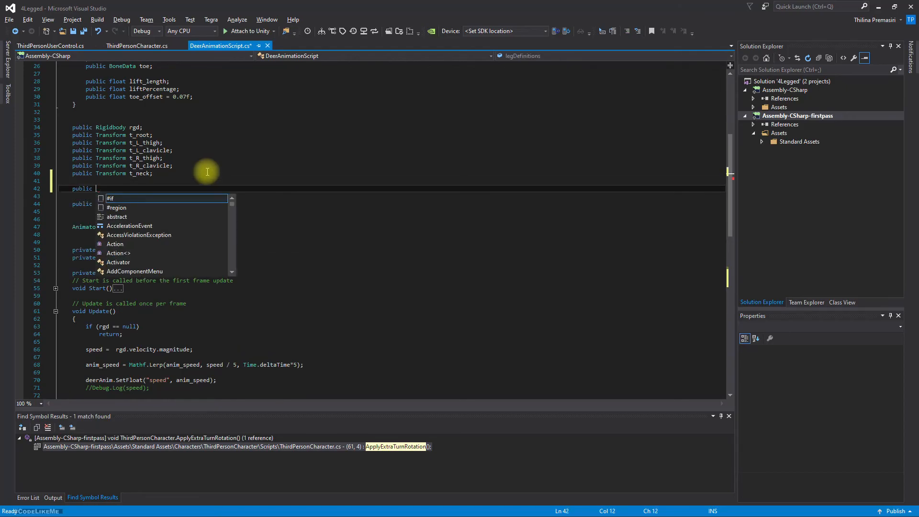
text(s)
key(Tab)
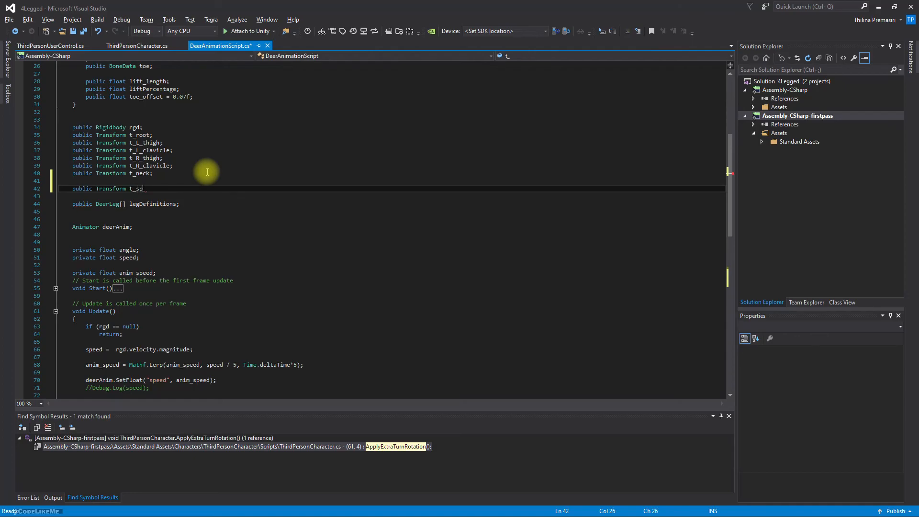
key(ctrl+shift+Left)
key(alt+Tab)
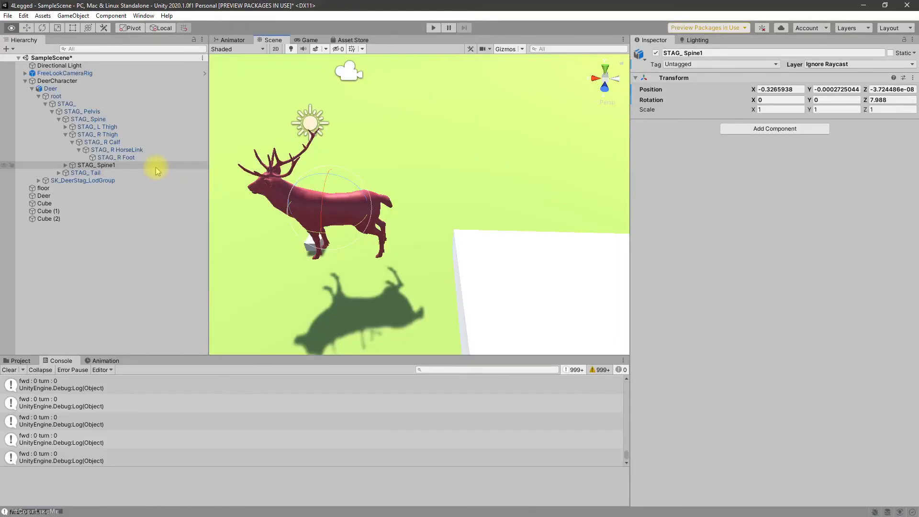
key(alt+Tab)
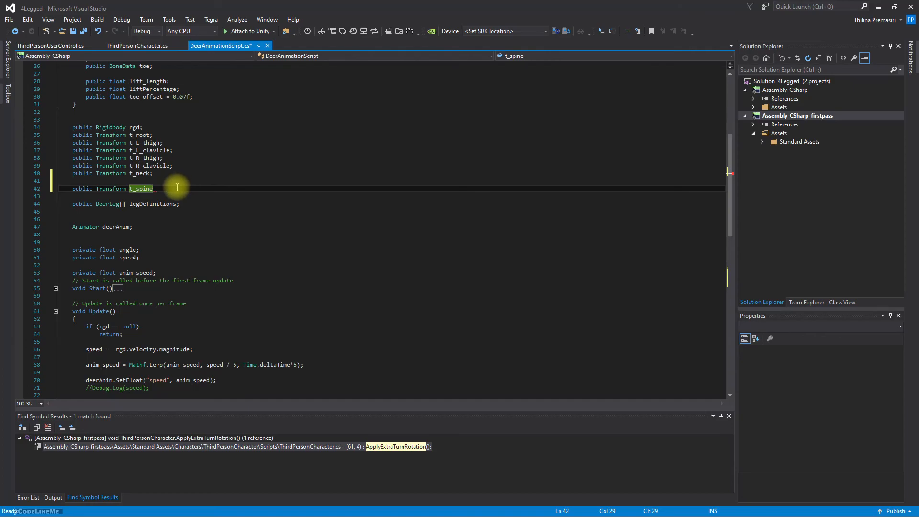
text(;)
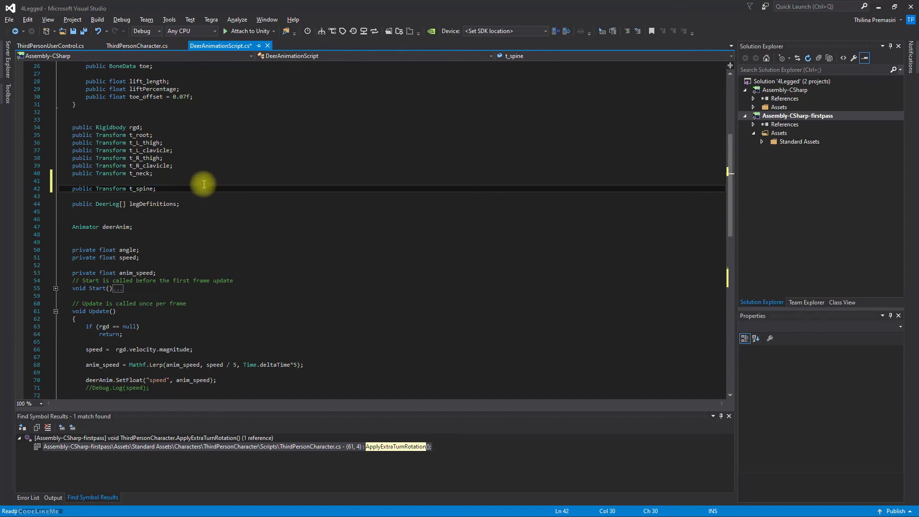
In the TurnBody method body, begin a statement assigning t_spine.localEulerAngles to t_spine.localEulerAngles
scroll(206, 193, down, 9)
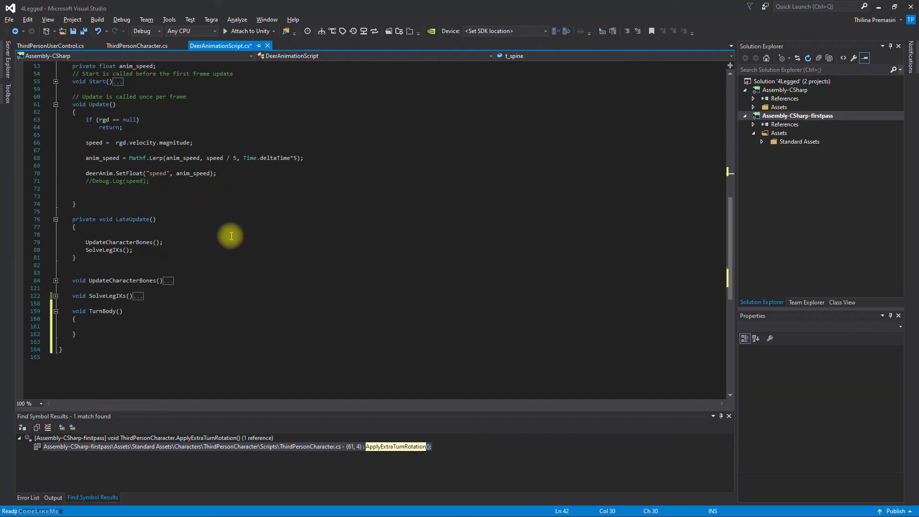
scroll(200, 250, up, 1)
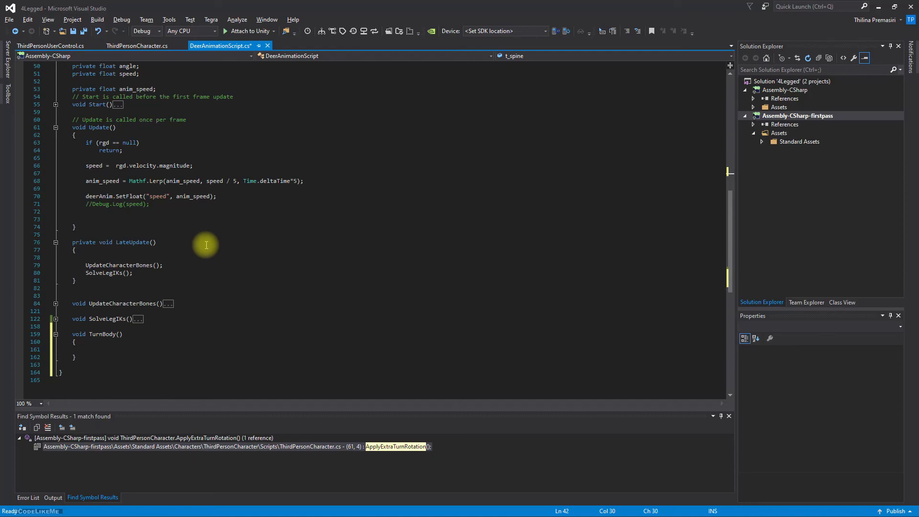
scroll(206, 245, down, 7)
click(130, 211)
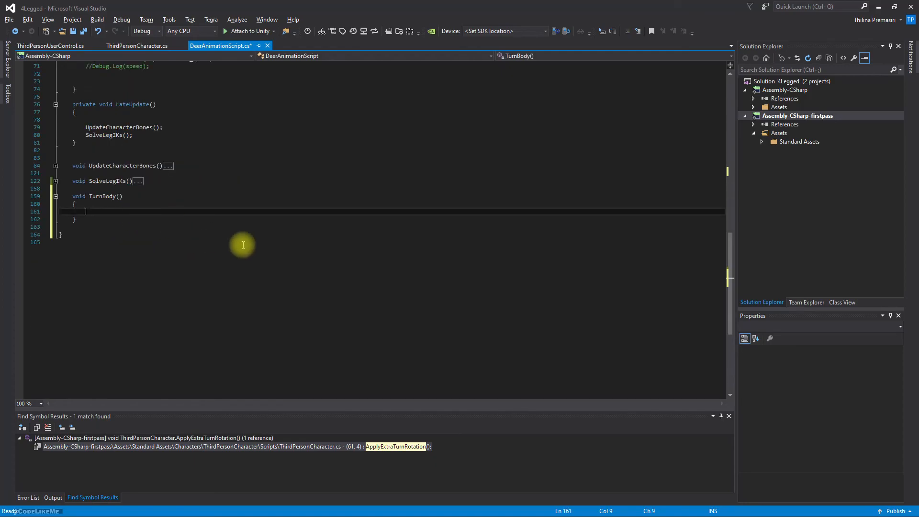
scroll(243, 245, up, 5)
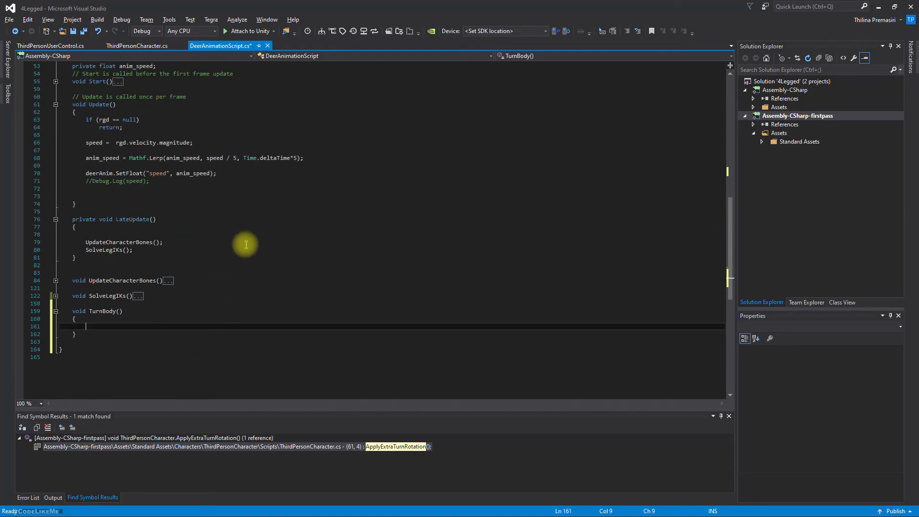
text(t_sp)
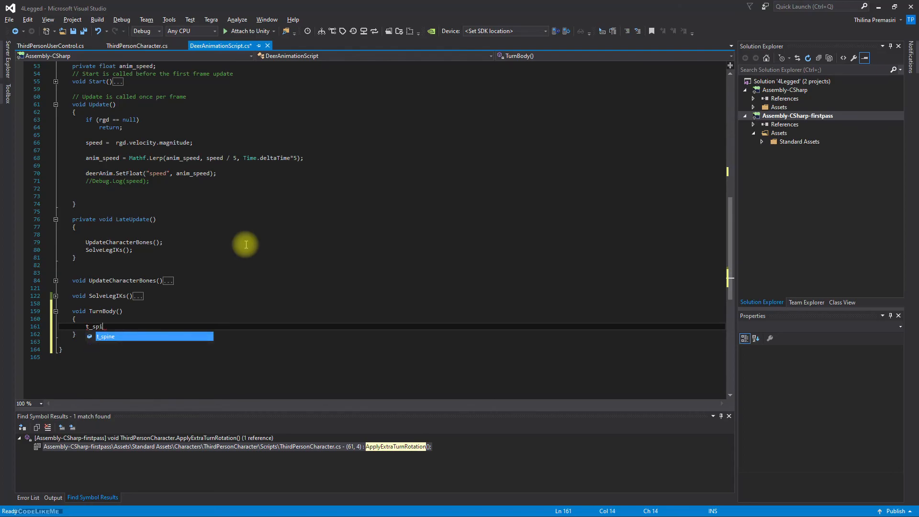
text(i)
key(Tab)
text(.localEulerAngles)
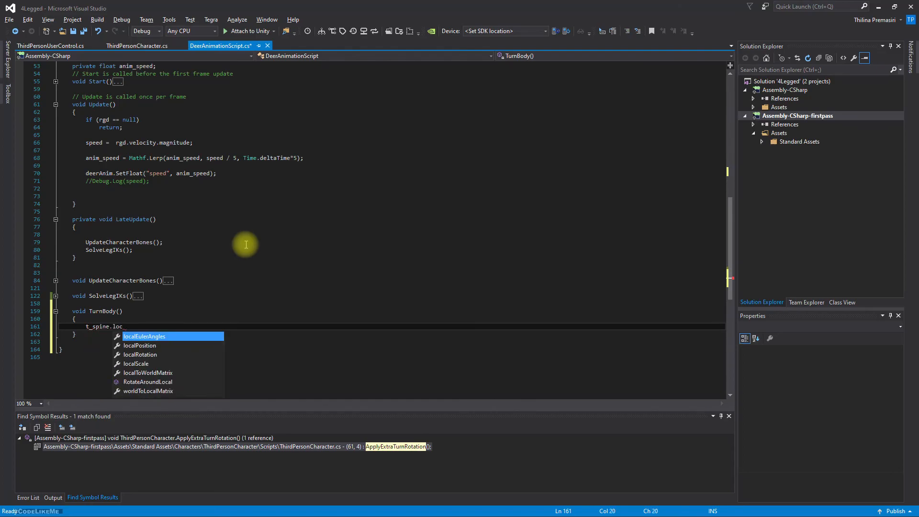
key(Tab)
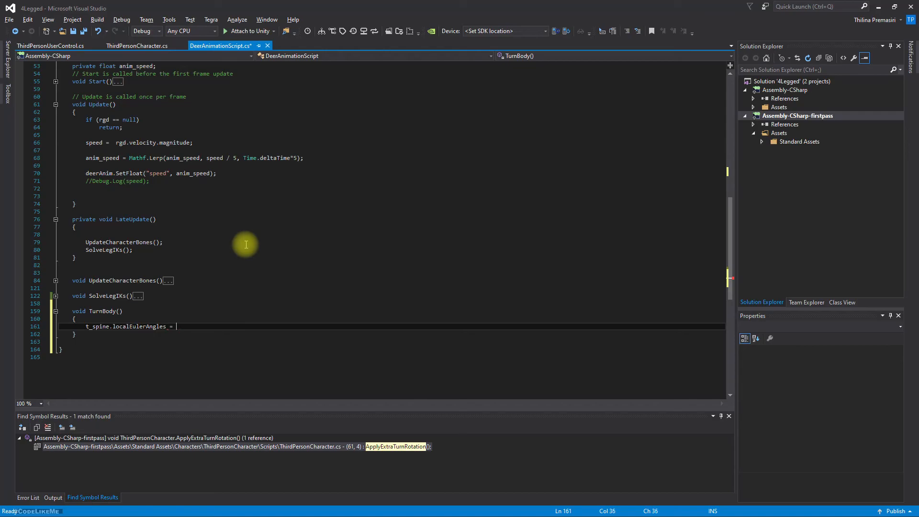
text(= t_)
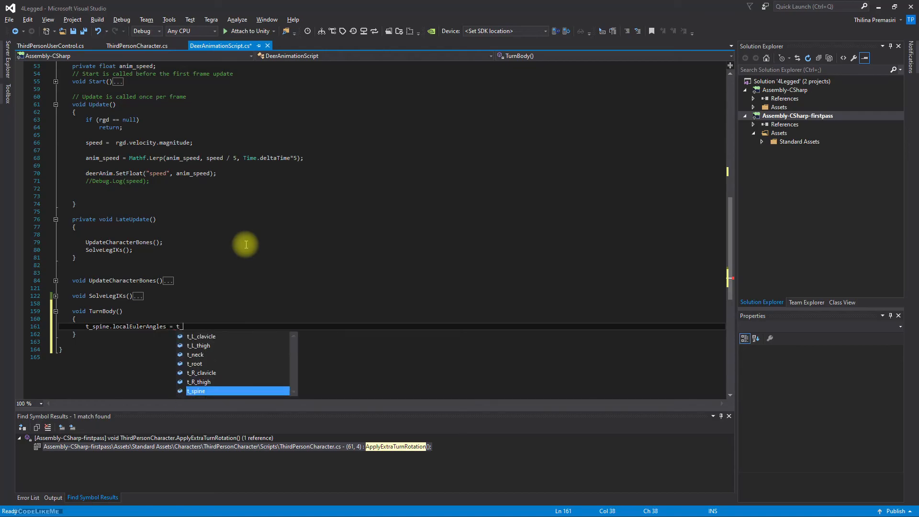
text(spine.loc)
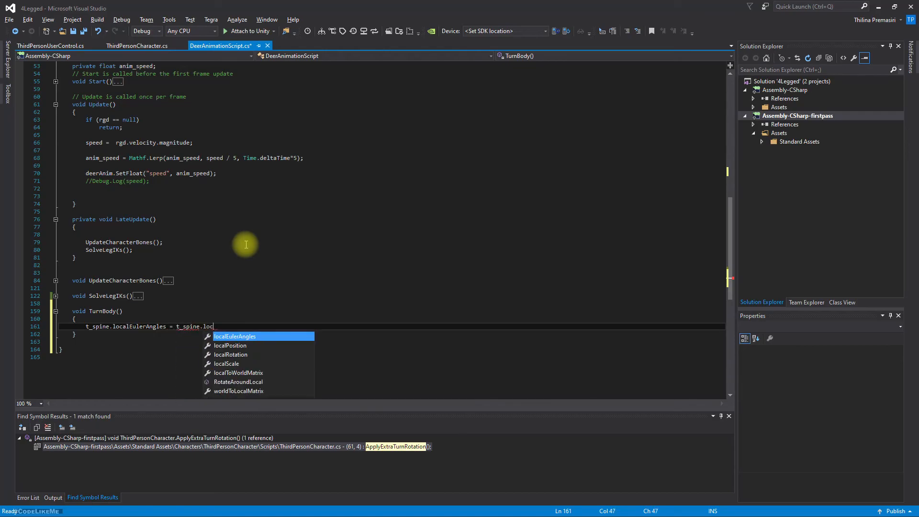
text(a)
key(Tab)
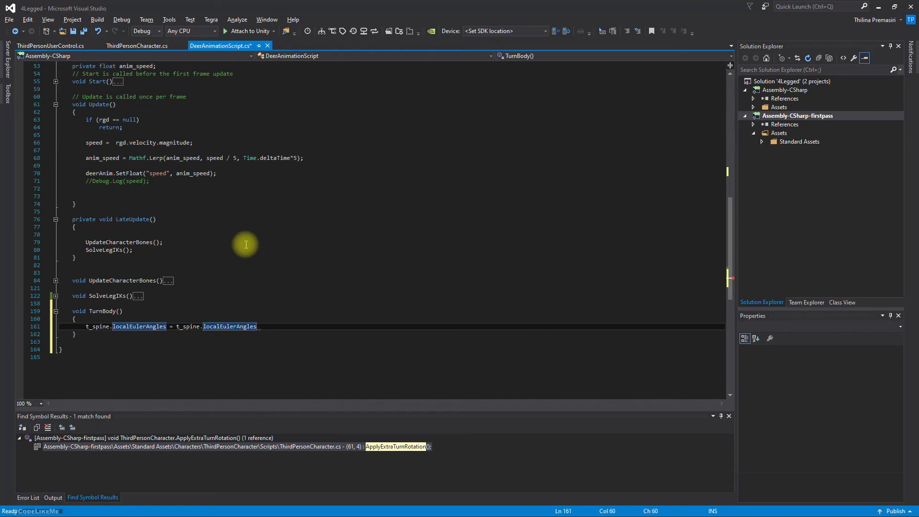
Complete the TurnBody assignment by adding new Vector3(30,0,0) to the spine's local Euler angles, and save the script
text(+new V)
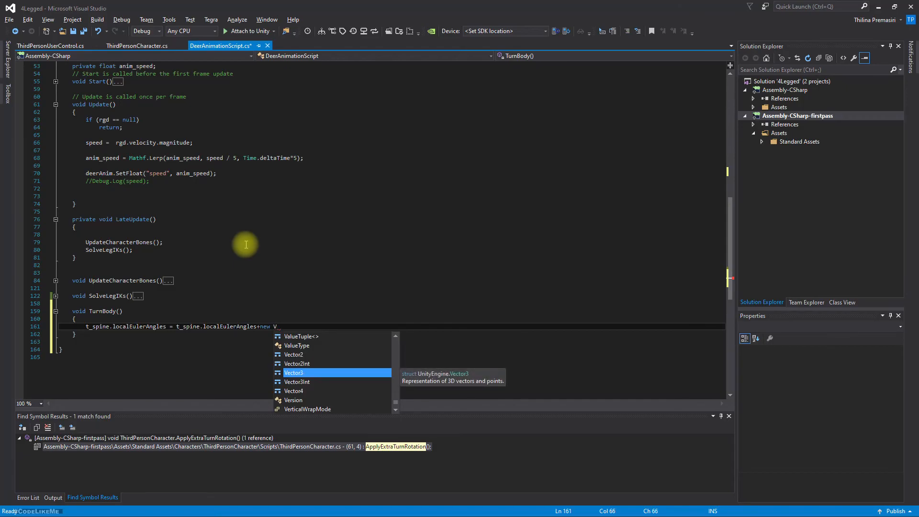
key(Tab)
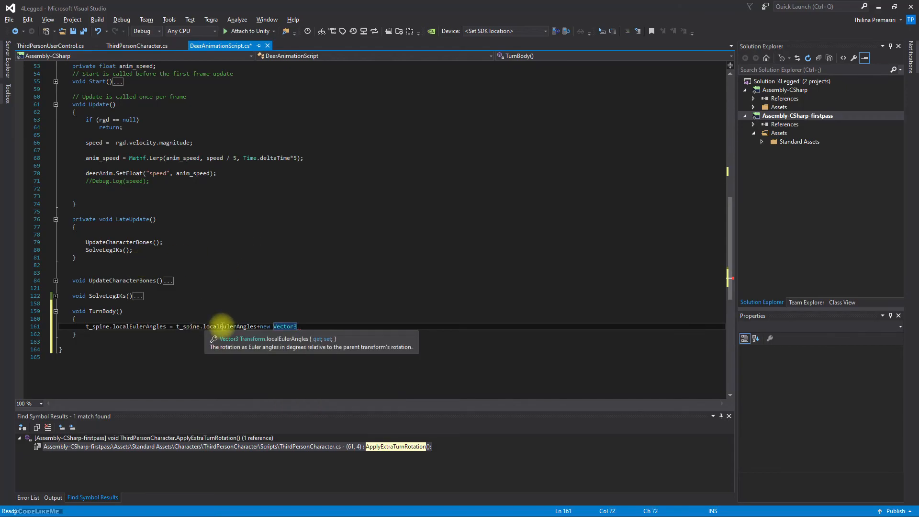
text(())
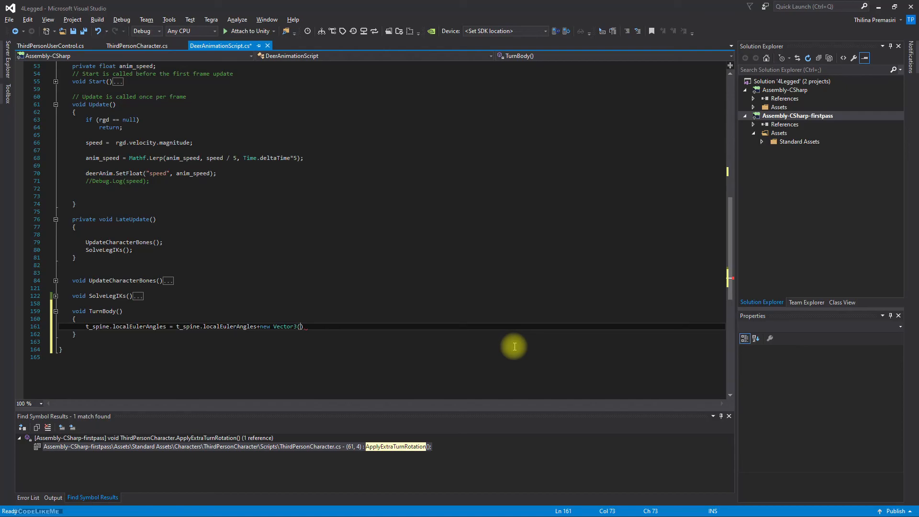
text(;)
text(,0,0)
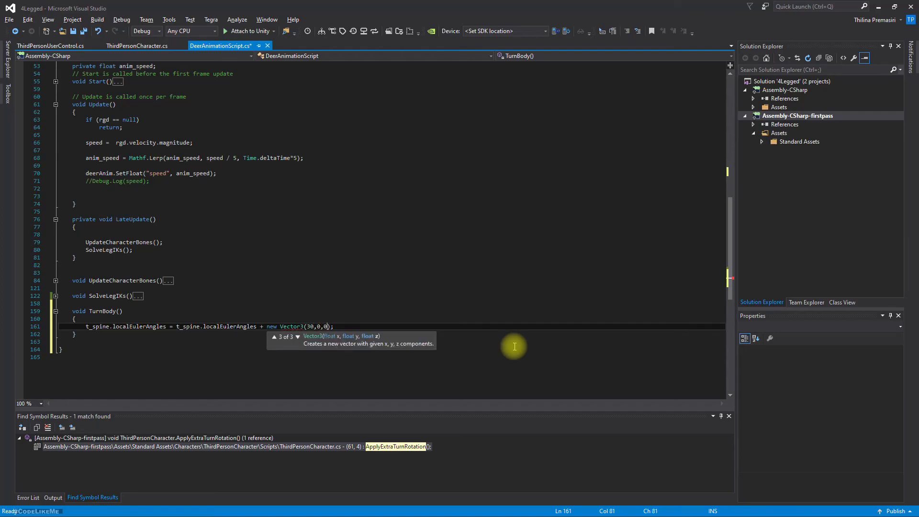
text())
key(ctrl+s)
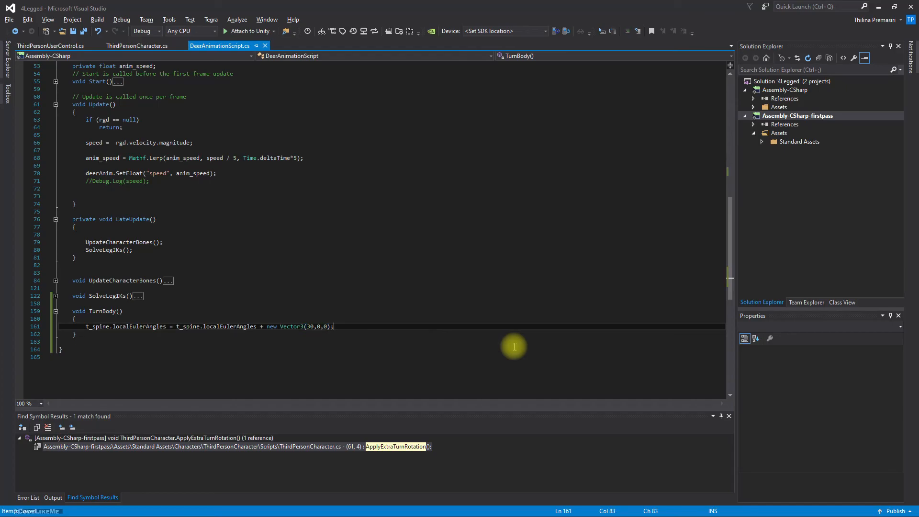
Add a call to TurnBody() after SolveLegIKs() in LateUpdate
click(166, 258)
click(184, 250)
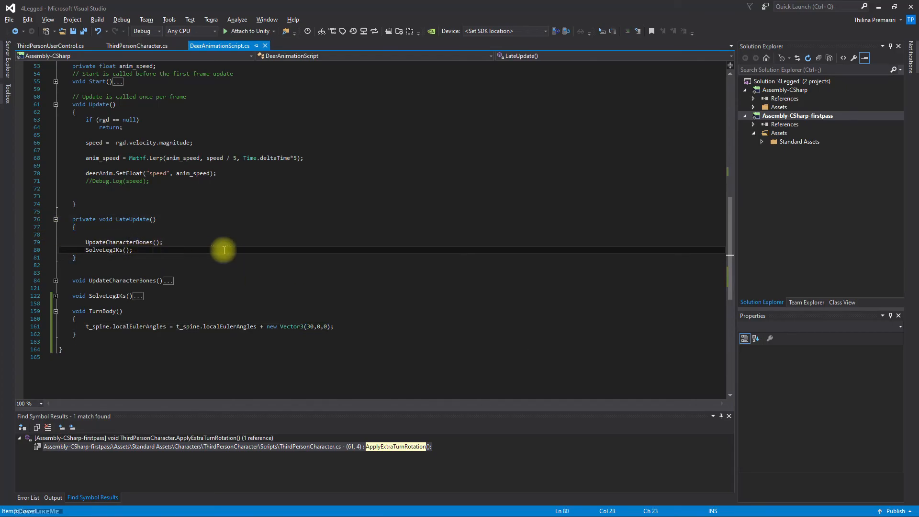
key(Return)
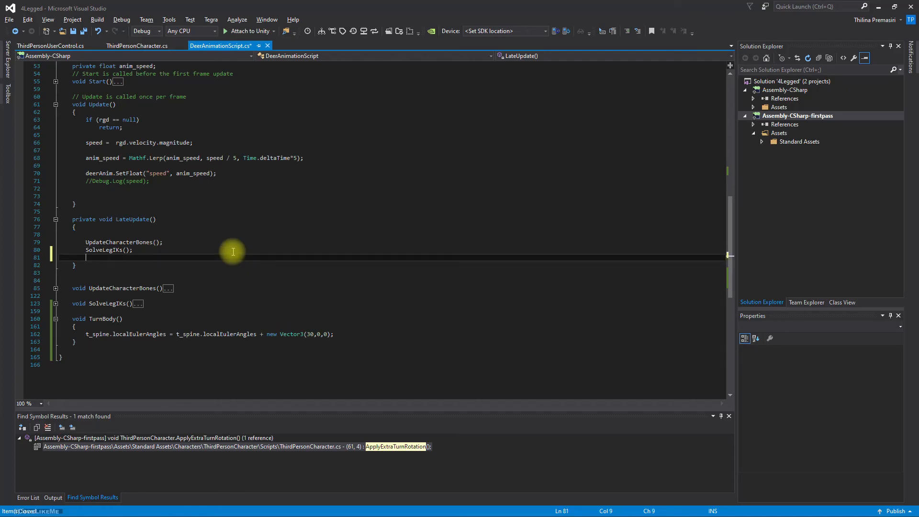
text(Tur)
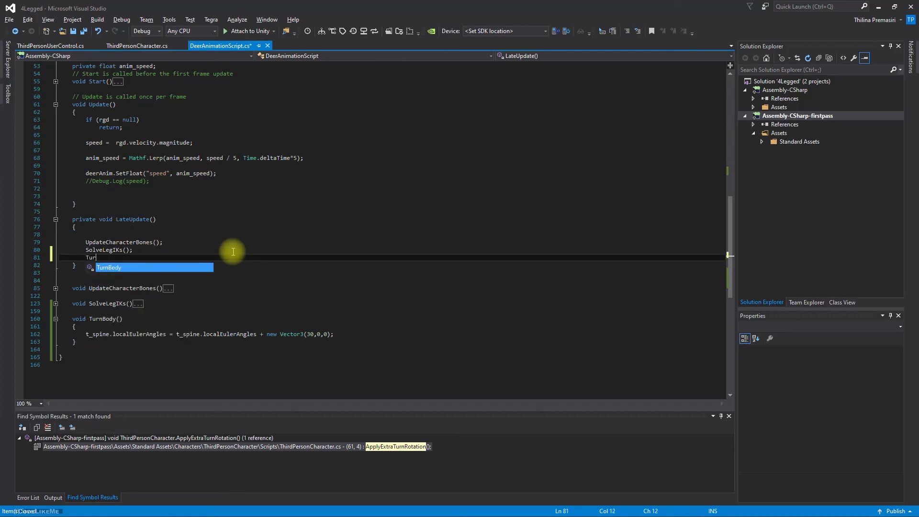
text(n)
key(Tab)
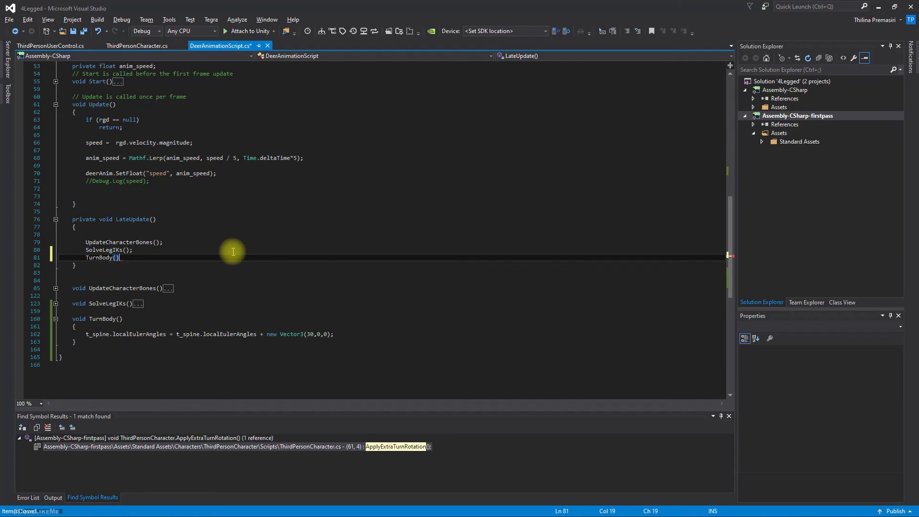
Switch to Unity, collapse Leg Definitions in the Deer's animation script, and assign the STAG_ Spine1 bone to T_spine
key(alt+Tab)
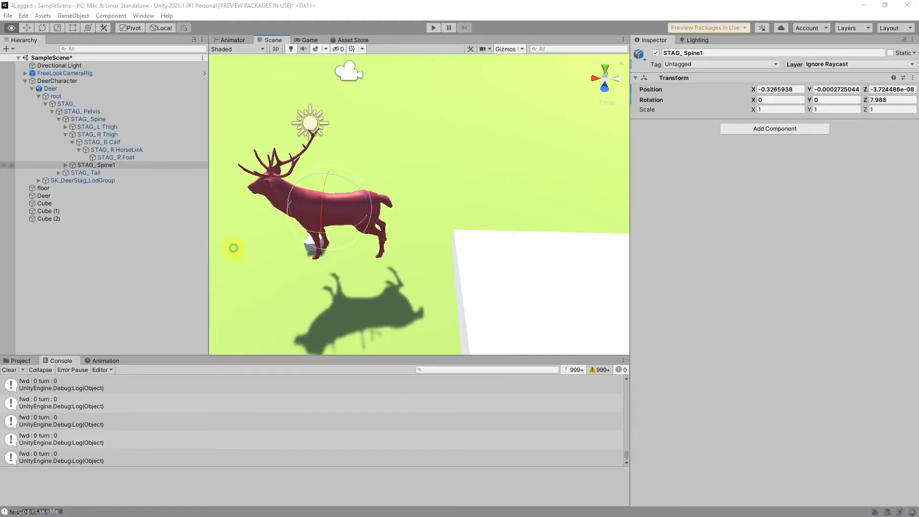
click(65, 82)
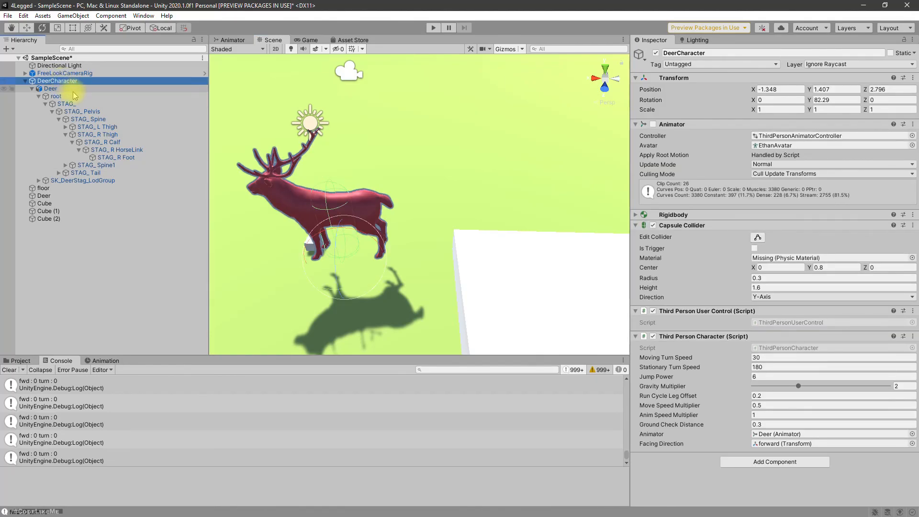
click(56, 89)
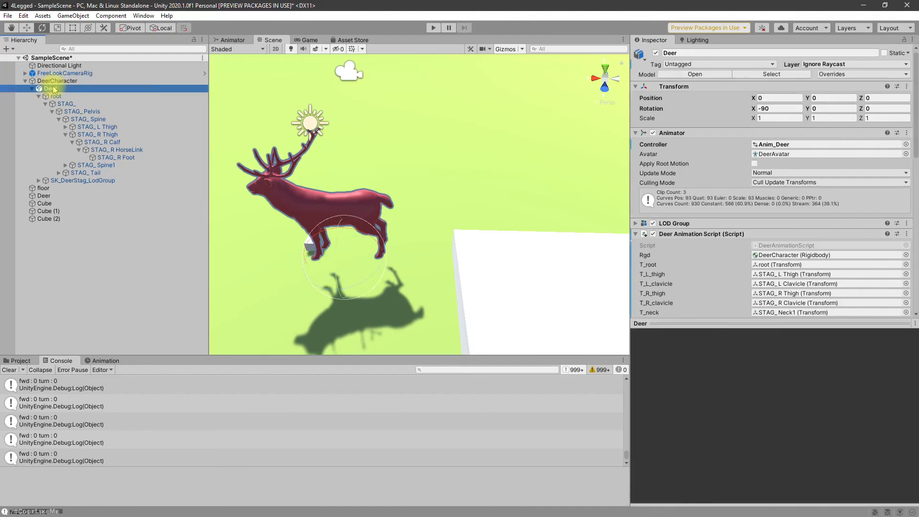
scroll(820, 267, down, 10)
scroll(800, 256, up, 10)
scroll(855, 259, down, 10)
scroll(735, 245, up, 10)
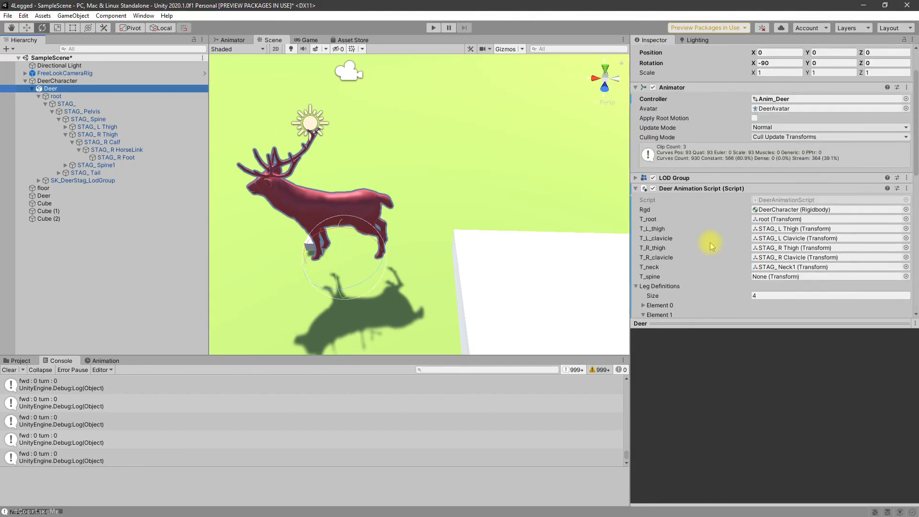
scroll(640, 187, down, 6)
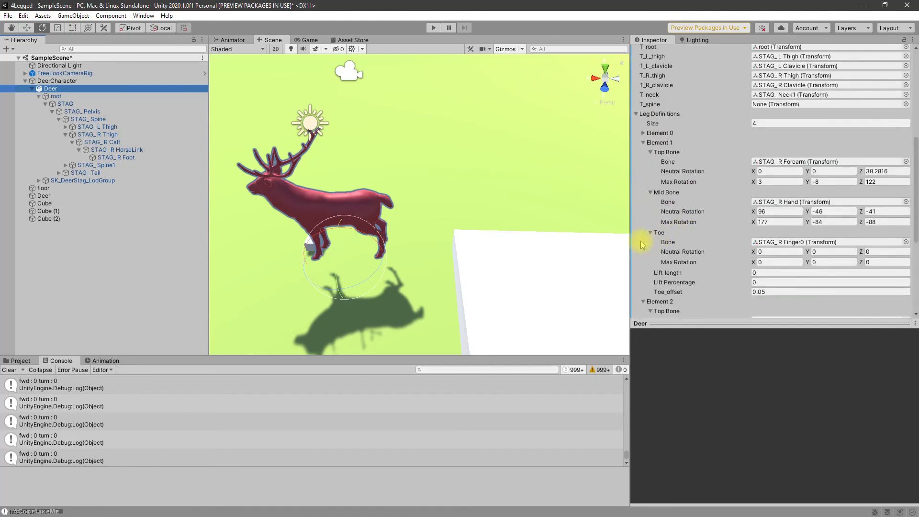
click(636, 114)
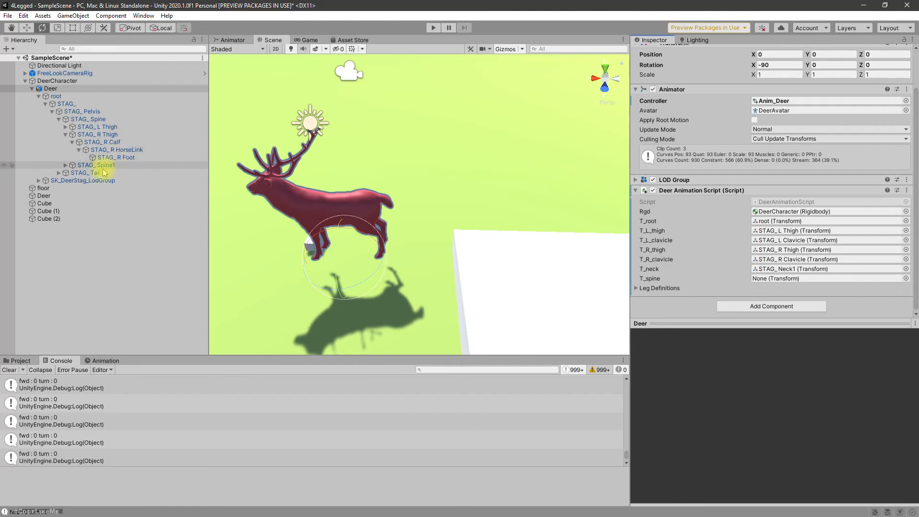
drag(87, 169, 394, 234)
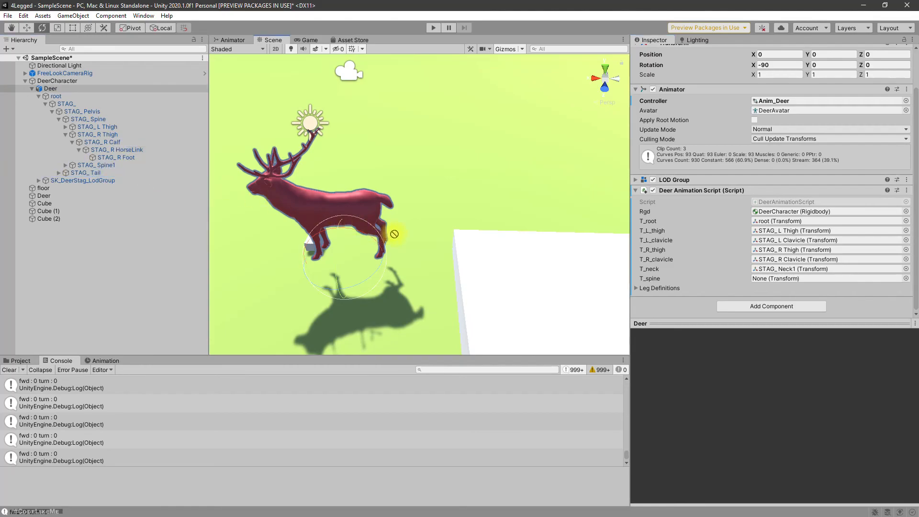
drag(394, 234, 763, 281)
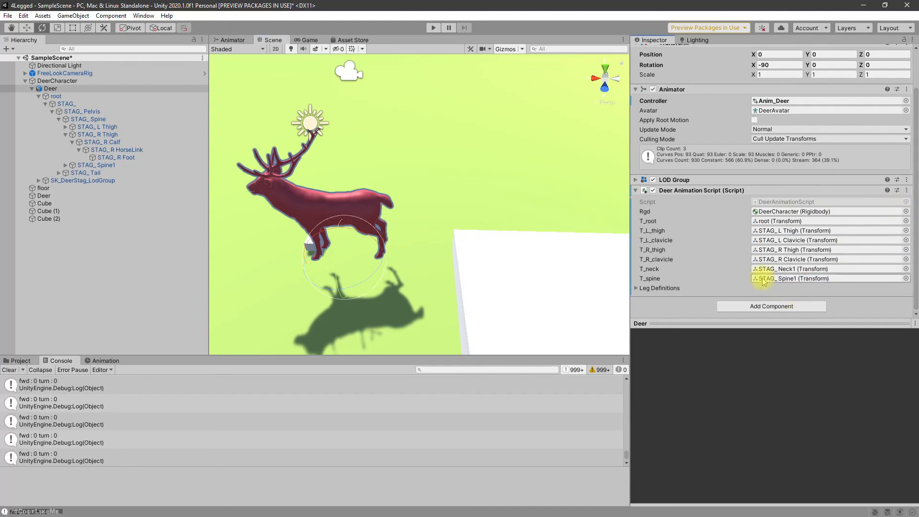
Select the STAG_ Spine1 bone and run the game to check how the added spine rotation bends the deer
click(105, 164)
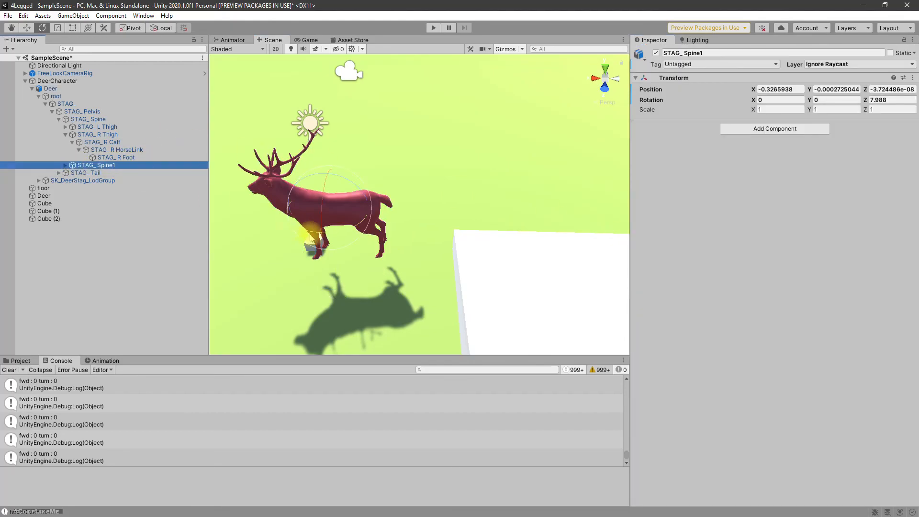
click(327, 234)
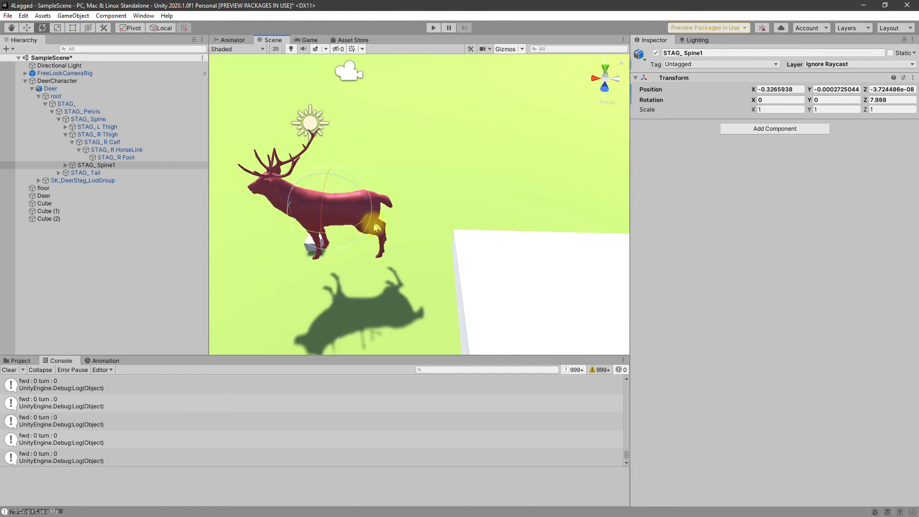
click(434, 27)
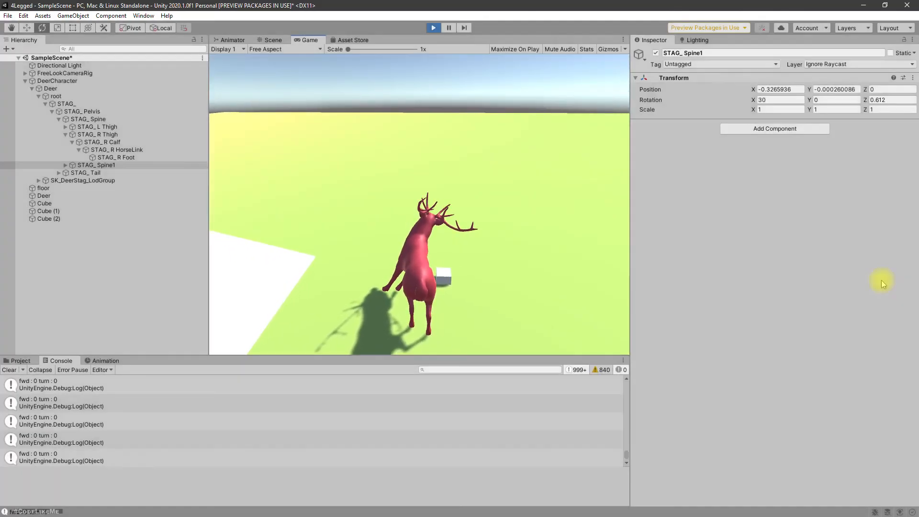
Return to Visual Studio, set the x value of the Vector3 in TurnBody to 0, and switch back to Unity
key(alt+Tab)
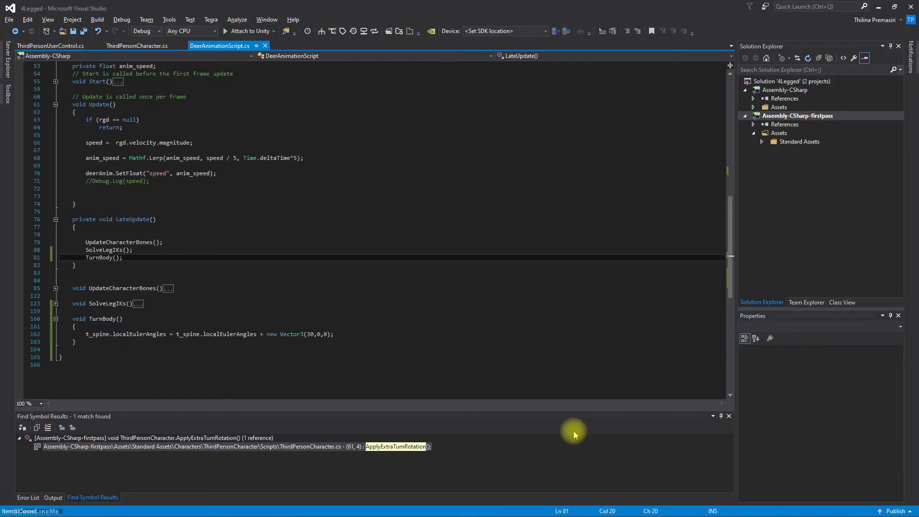
click(309, 339)
double_click(310, 334)
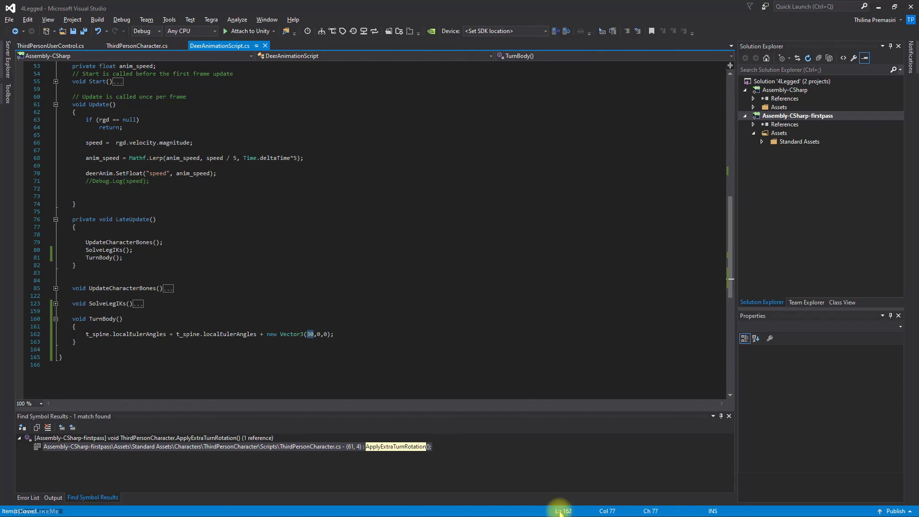
text(0)
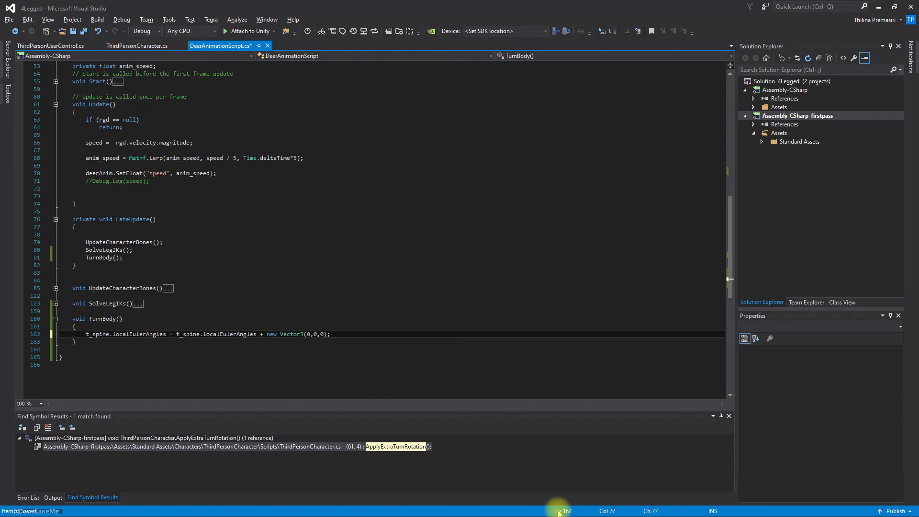
key(alt+Tab)
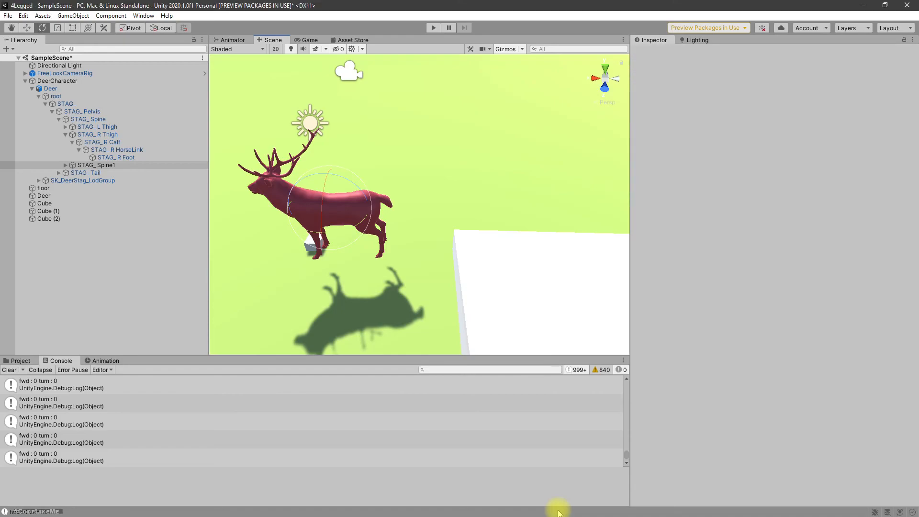
Switch to Visual Studio and examine the TurnBody rotation and variable declarations in DeerAnimationScript.cs, plus the turn fields in ThirdPersonCharacter.cs
key(ctrl+p)
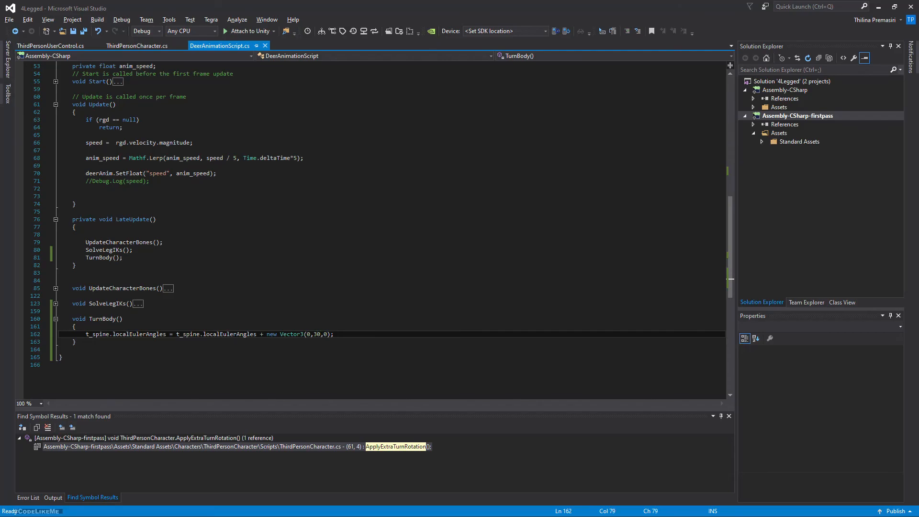
key(shift+Left)
key(shift+Left)
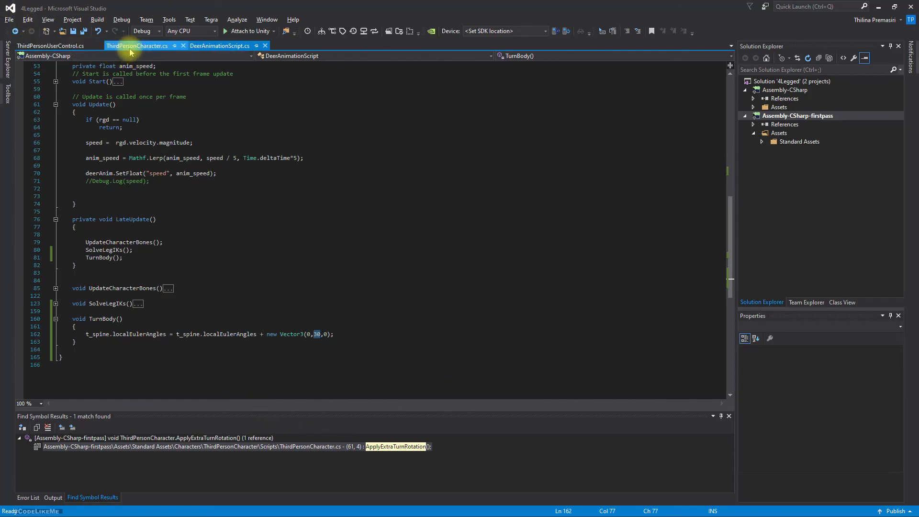
scroll(170, 137, up, 17)
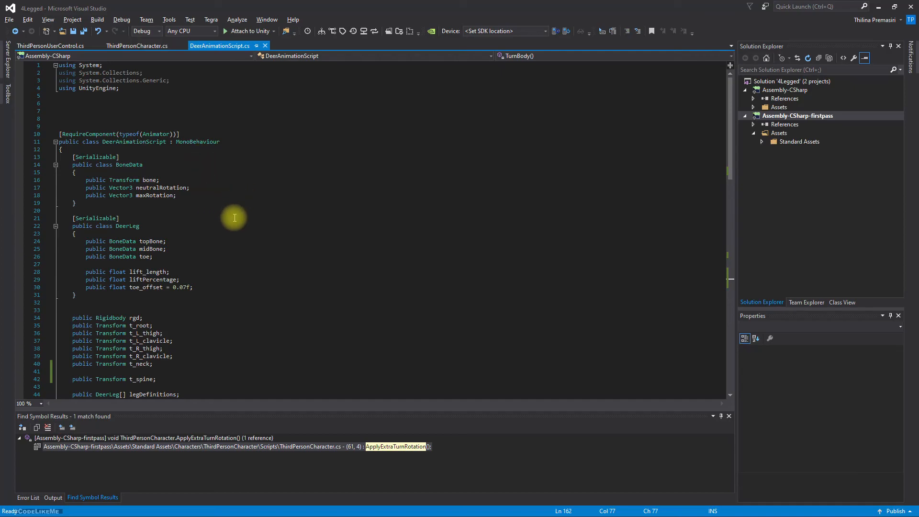
scroll(232, 217, down, 5)
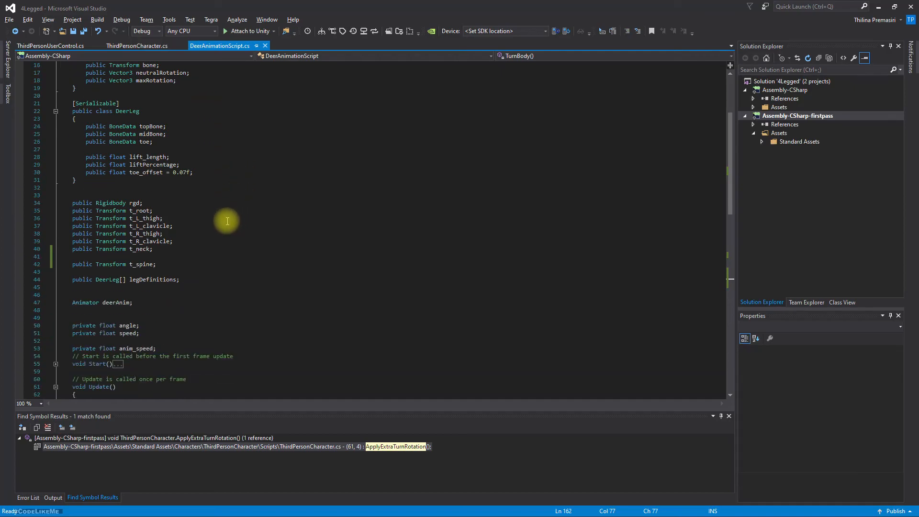
scroll(229, 215, down, 4)
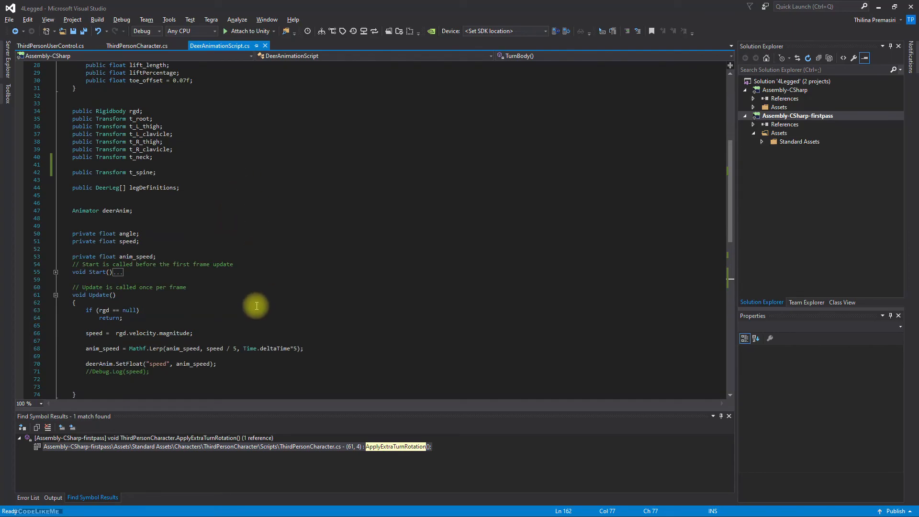
scroll(256, 306, down, 2)
scroll(262, 306, down, 5)
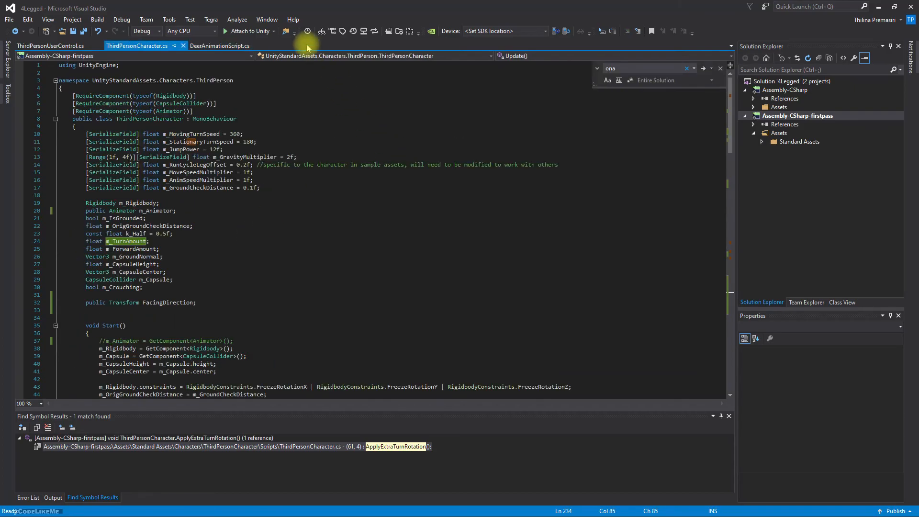
click(215, 44)
scroll(216, 198, up, 14)
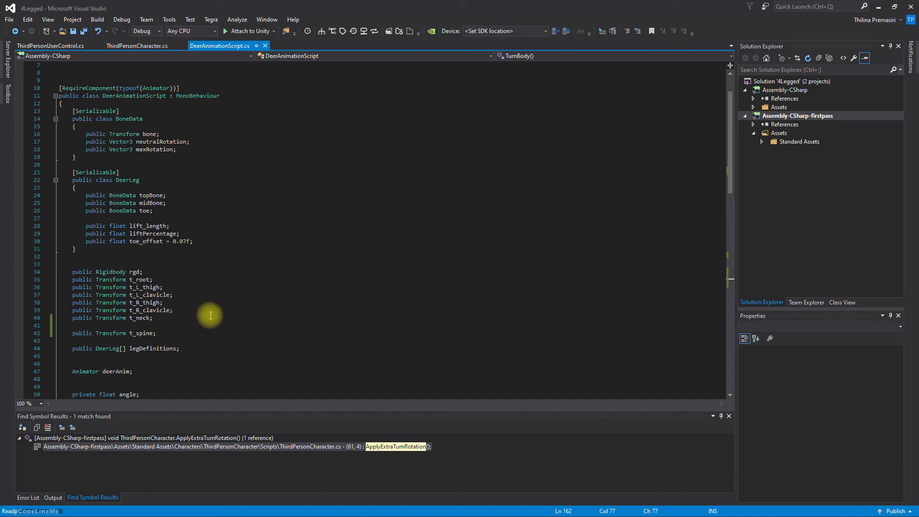
Collapse the BoneData and DeerLeg classes and insert blank lines below the rgd field in DeerAnimationScript.cs
click(55, 118)
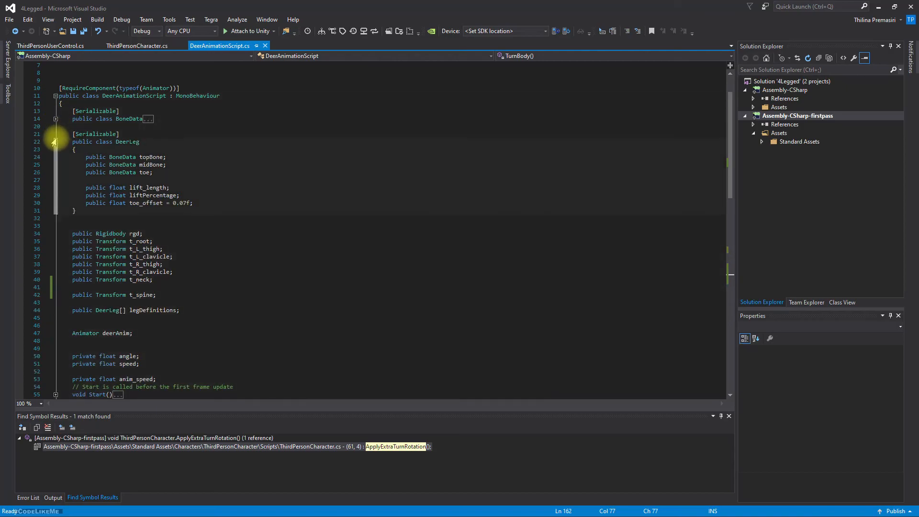
click(55, 142)
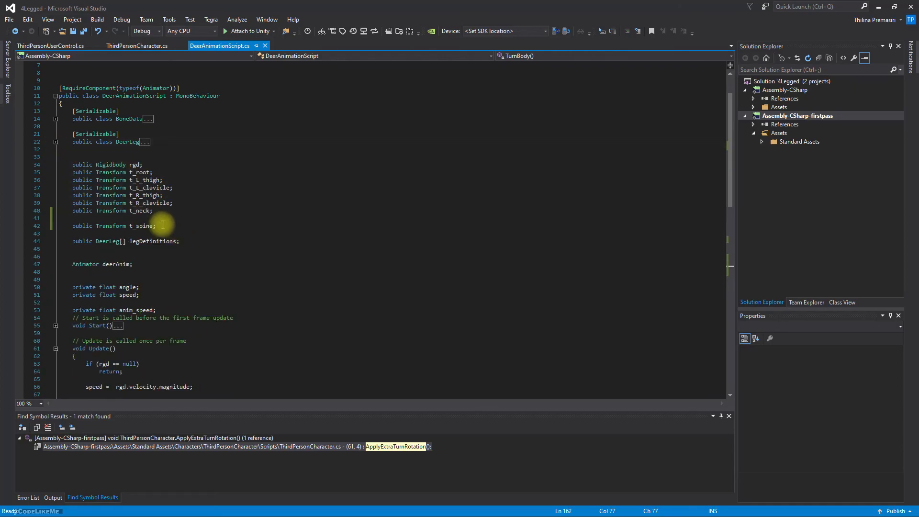
click(114, 157)
click(149, 165)
key(Return)
key(Return)
key(Up)
Declare a public field thirdPersonCharacterScript of type UnityStandardAssets.Characters.ThirdPerson, checking the namespace name in ThirdPersonCharacter.cs
text(pub)
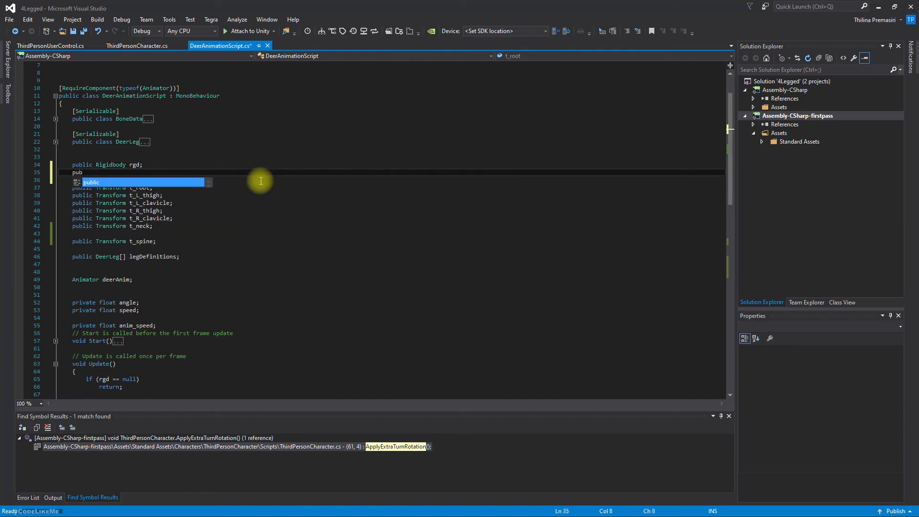
text(lic Third)
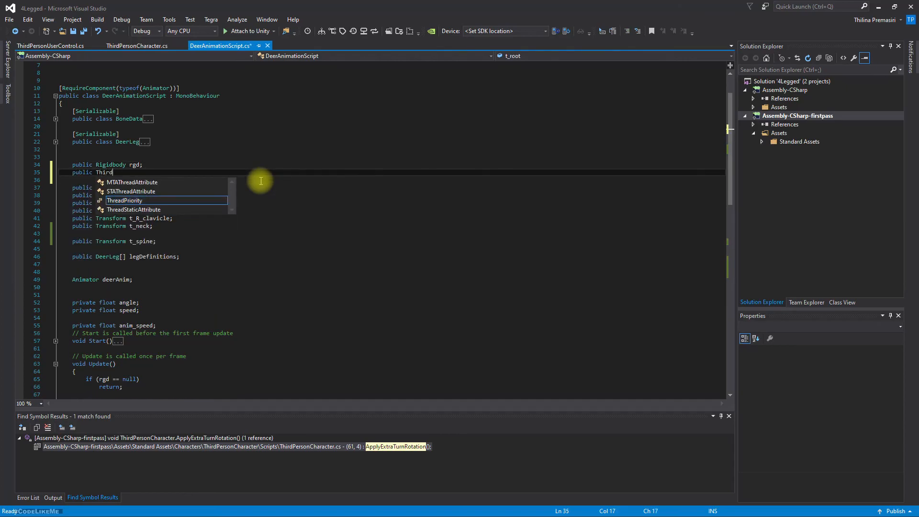
text(Per)
key(BackSpace)
key(BackSpace)
key(BackSpace)
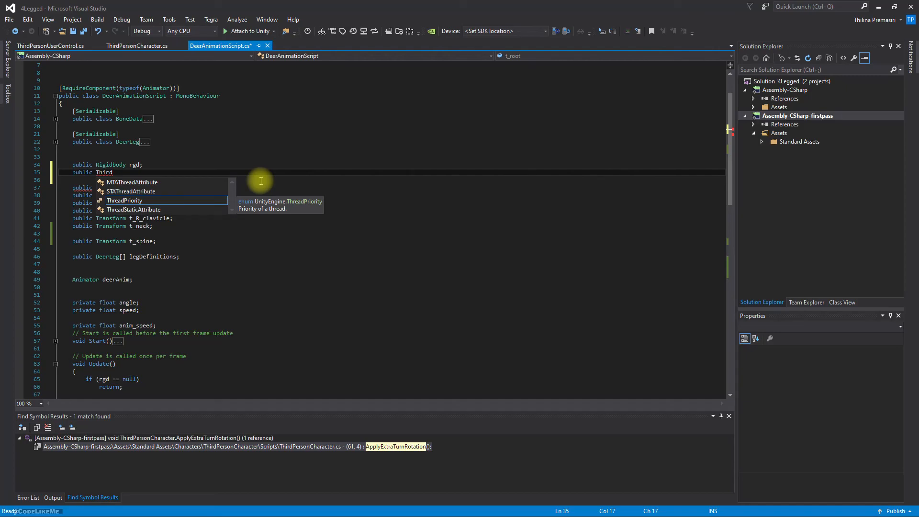
text(Pers)
click(137, 46)
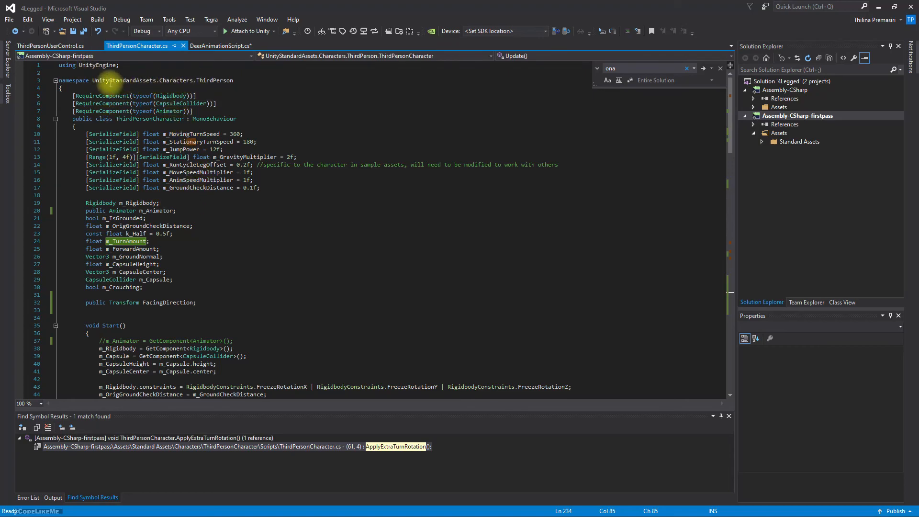
double_click(209, 80)
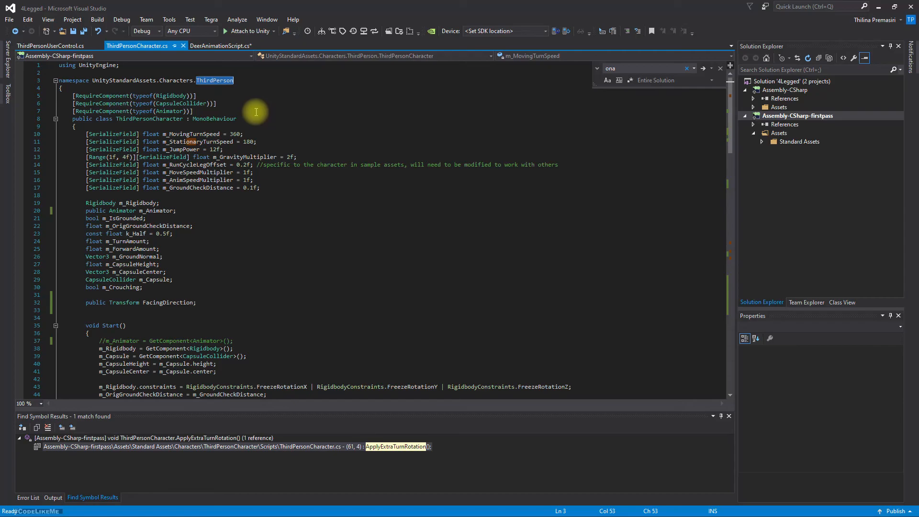
click(211, 46)
text(on)
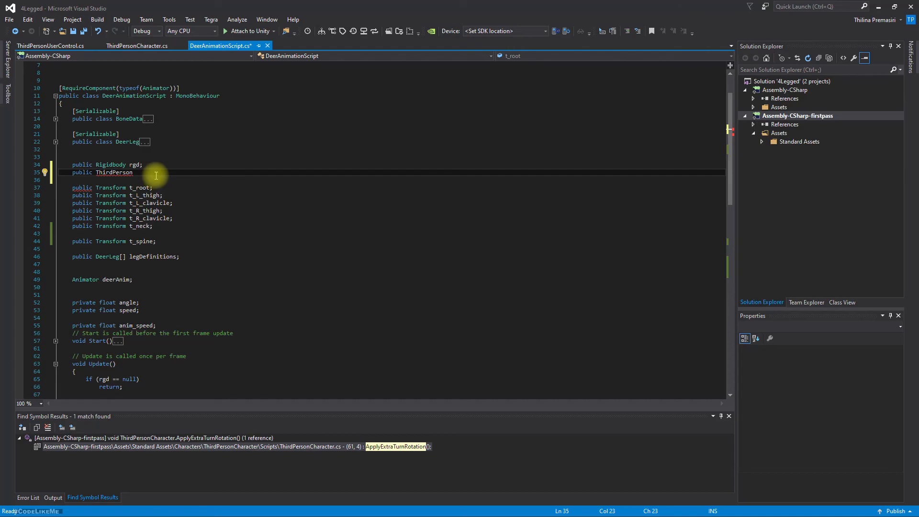
click(45, 173)
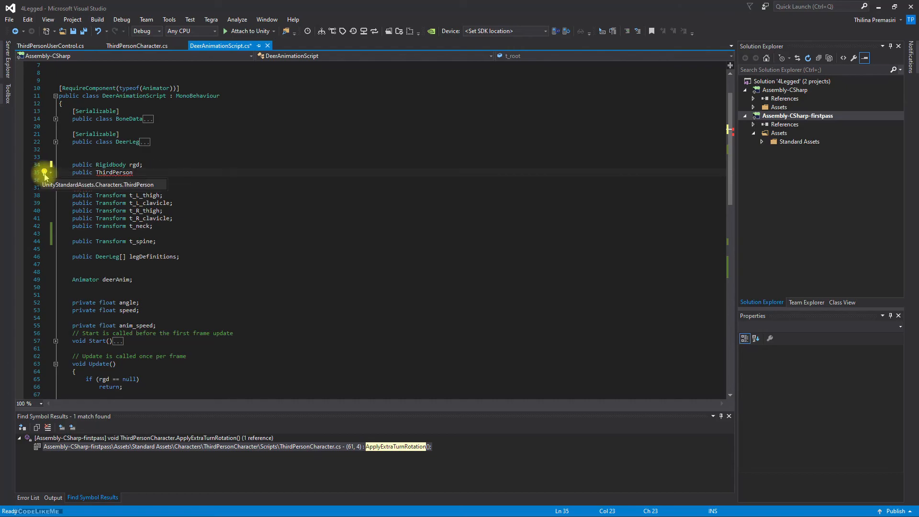
click(119, 184)
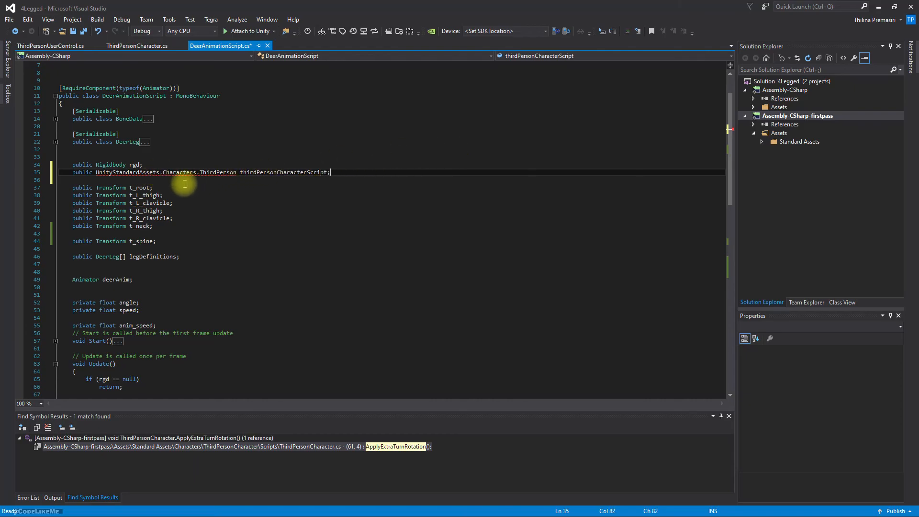
Remove the UnityStandardAssets.Characters prefix from the type of the thirdPersonCharacterScript field
mouse_move(156, 172)
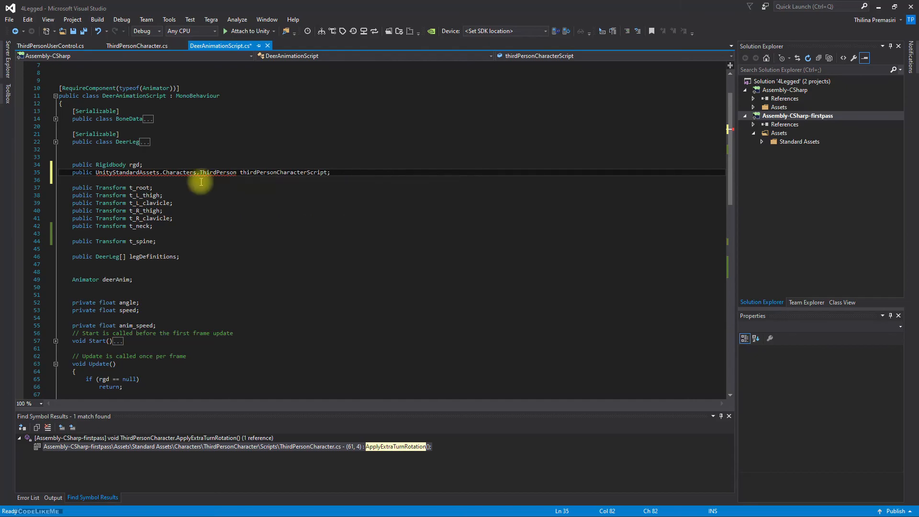
mouse_move(216, 174)
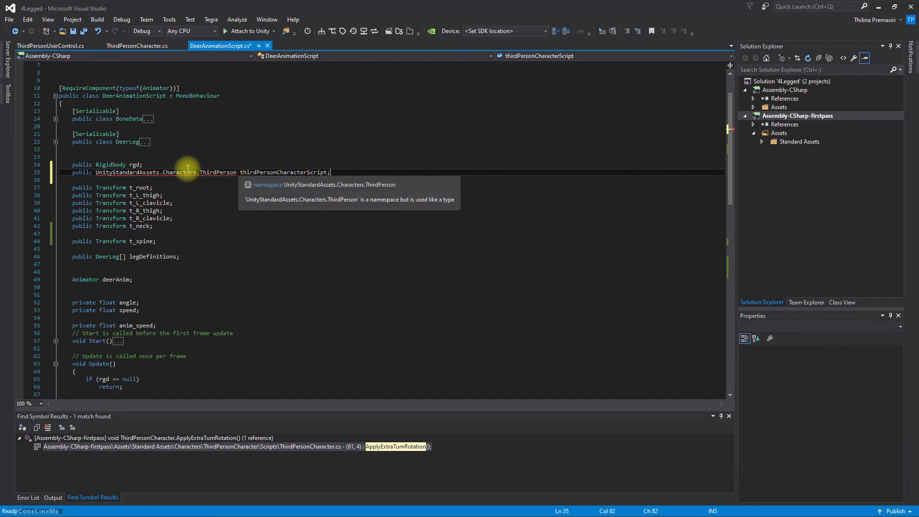
click(201, 172)
drag(201, 171, 96, 172)
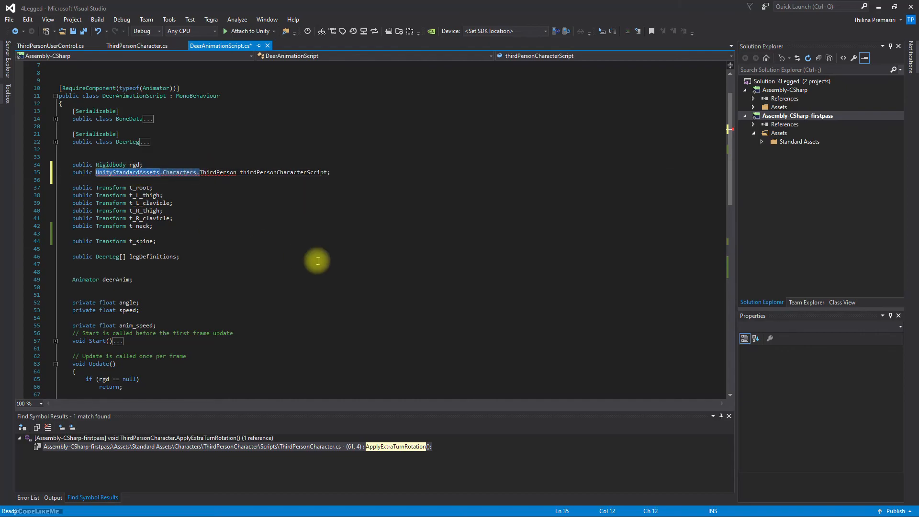
key(Delete)
key(Up)
key(Up)
key(Up)
key(Up)
key(Up)
key(Up)
key(Up)
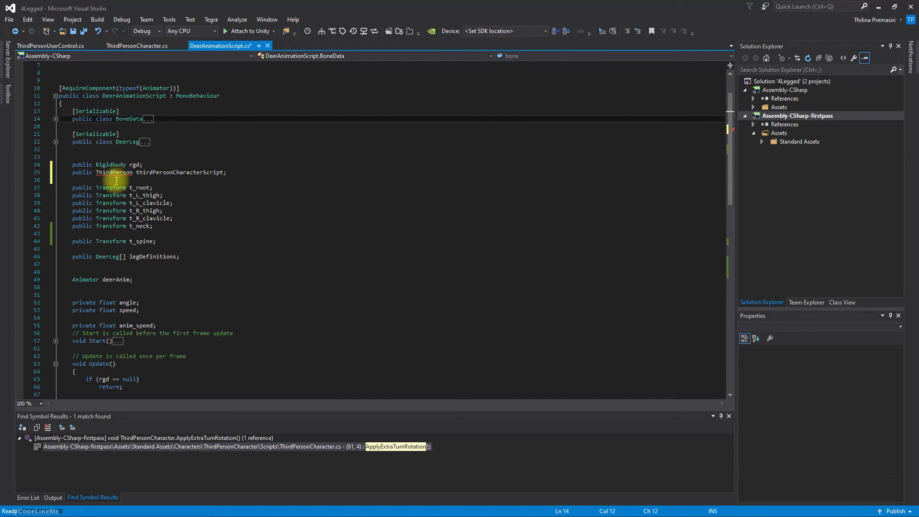
Try the suggested fix that qualifies the ThirdPerson type as UnityStandardAssets.Characters.ThirdPerson
click(99, 181)
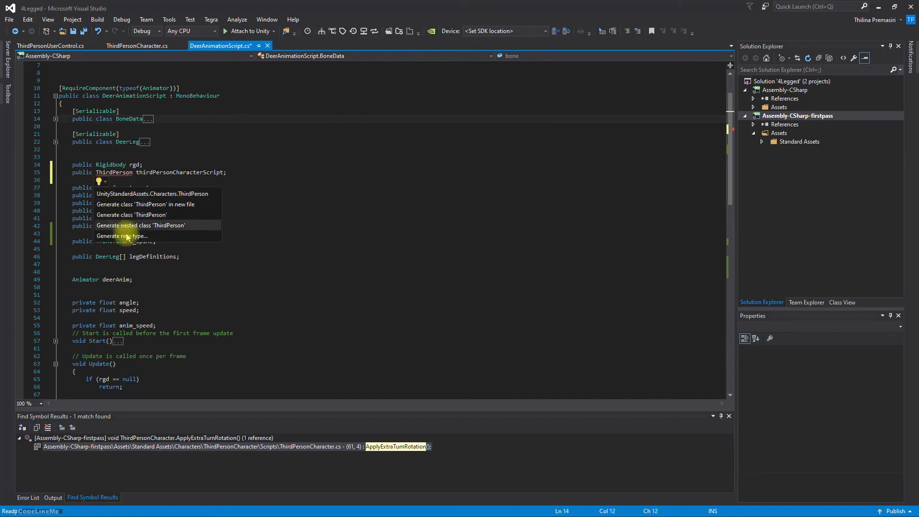
click(151, 194)
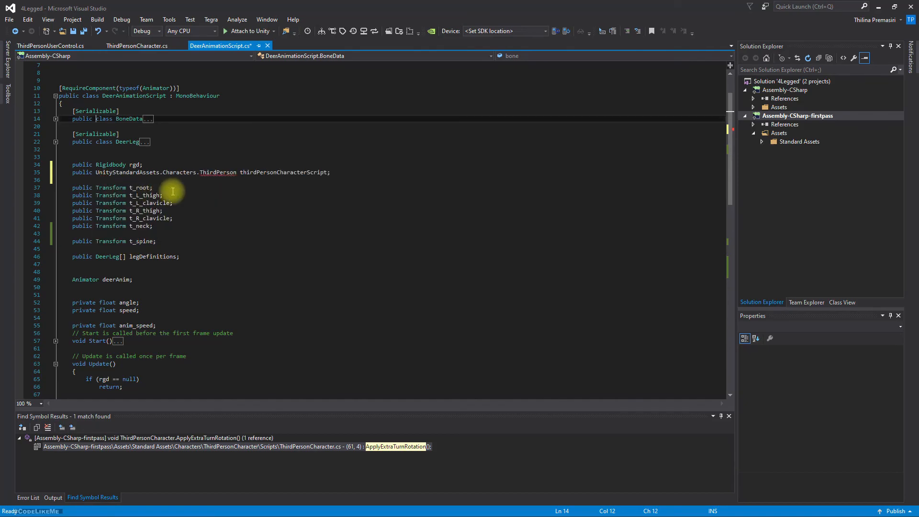
click(368, 174)
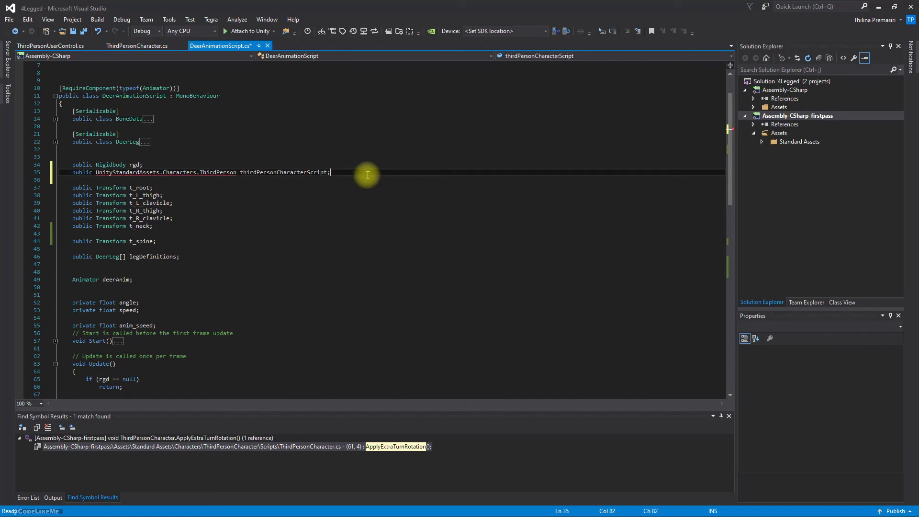
Undo the type qualification and add the directive "using UnityStandardAssets.Characters;" below the UnityEngine import
mouse_move(106, 172)
key(ctrl+z)
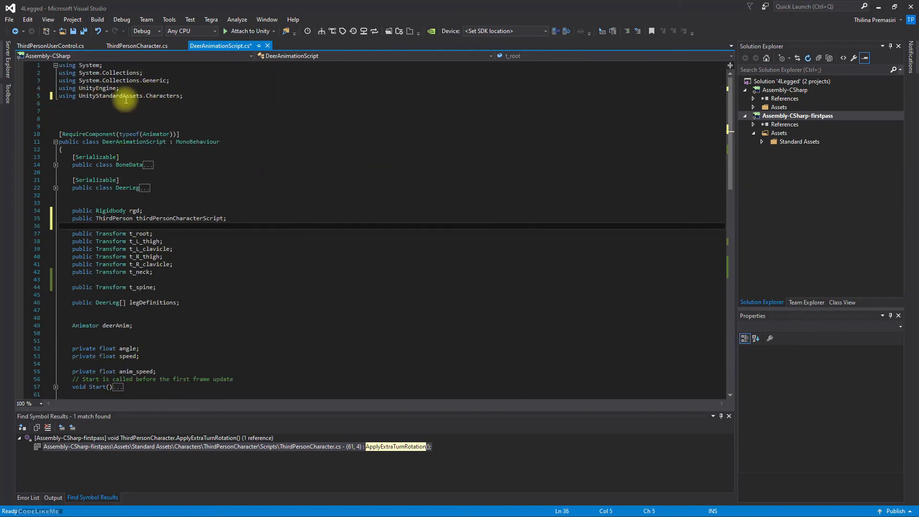
double_click(114, 218)
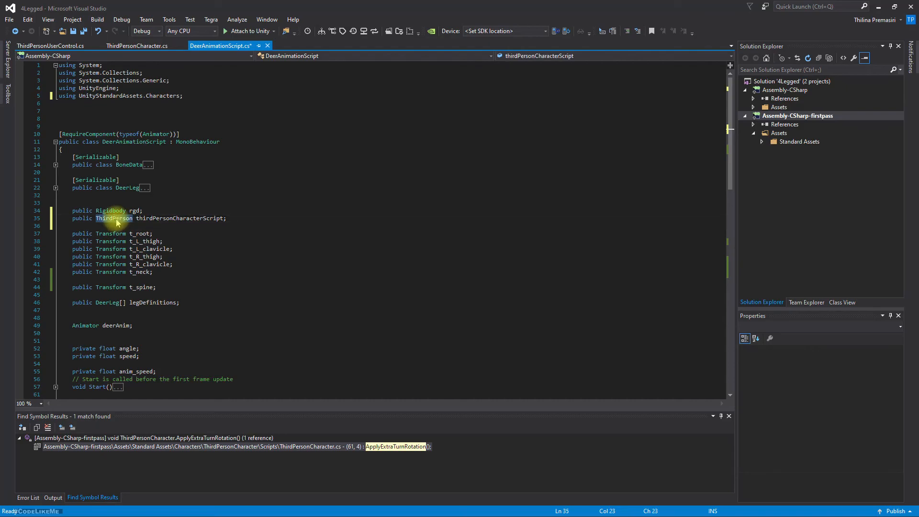
click(248, 219)
scroll(287, 268, down, 6)
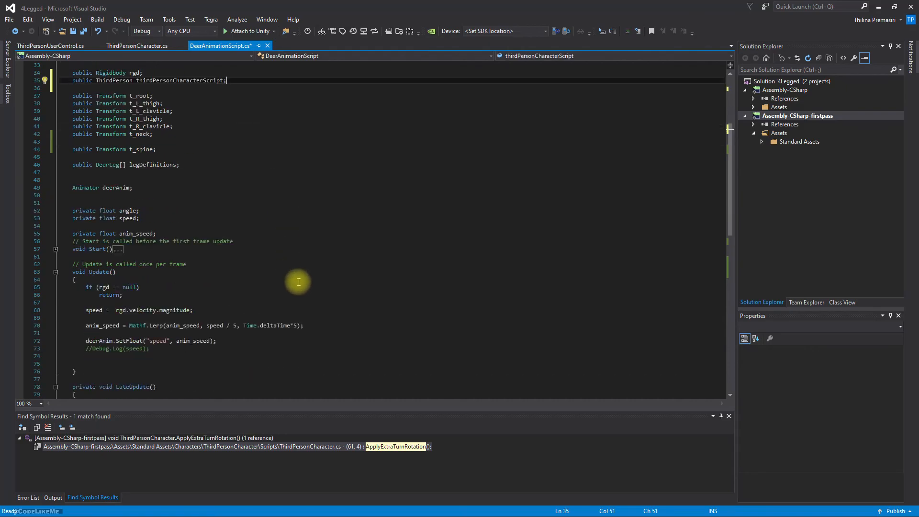
scroll(435, 162, up, 10)
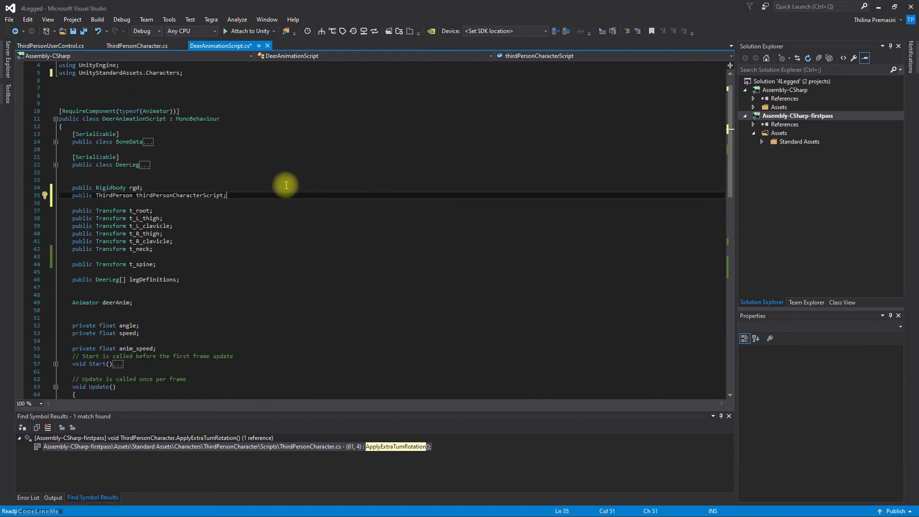
Rename the thirdPersonCharacterScript field to ch and save the script
double_click(191, 196)
text(c ThirdPerson c)
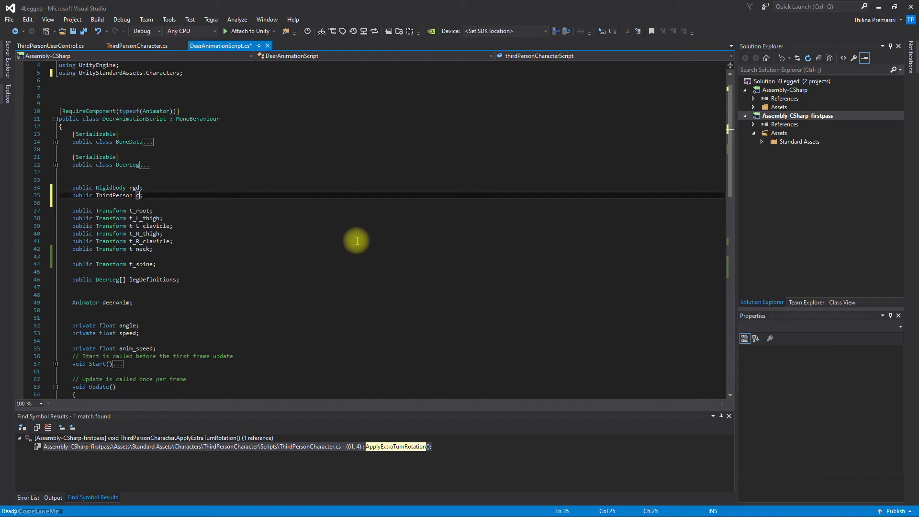
text(h)
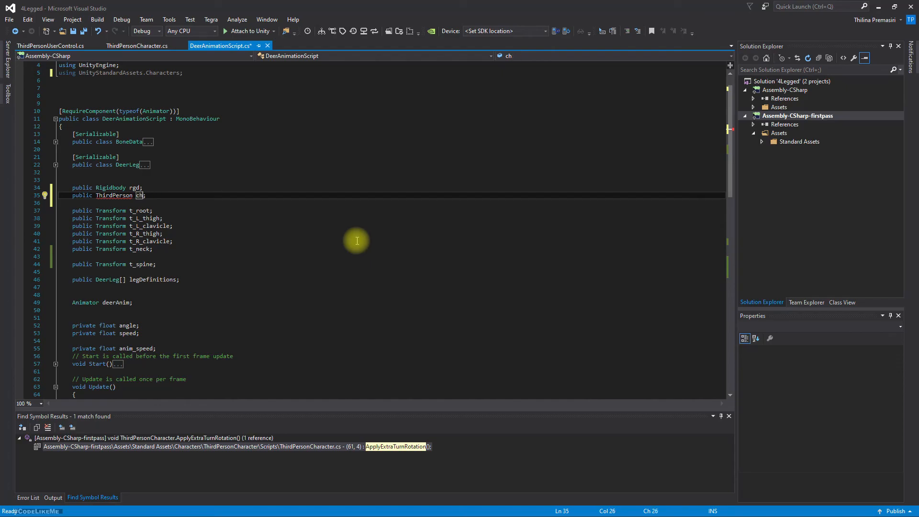
key(Up)
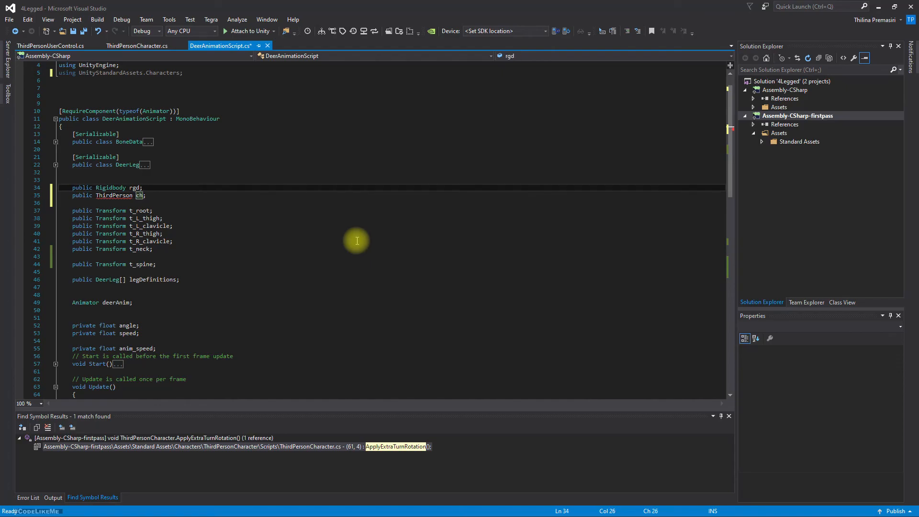
click(320, 248)
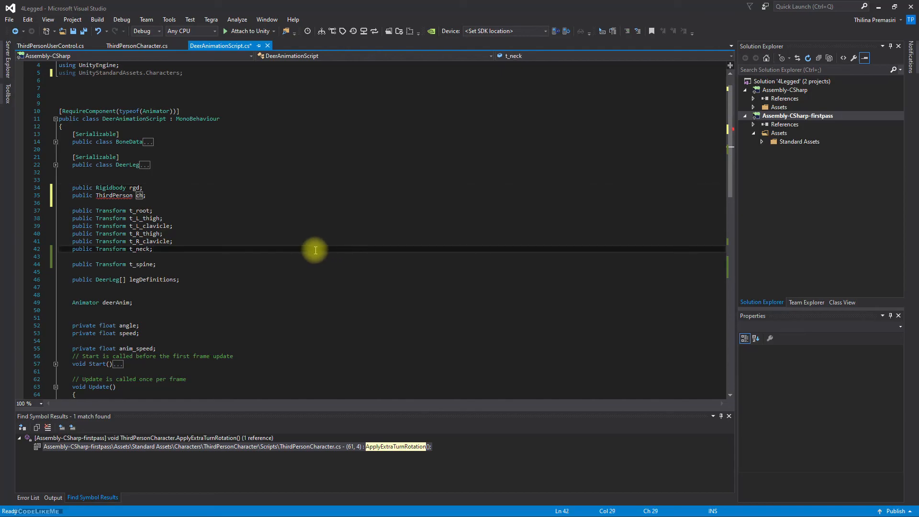
Qualify the ch field's type as UnityStandardAssets.Characters.ThirdPerson with the suggested fix and extend the using directive to UnityStandardAssets.Characters.ThirdPerson
mouse_move(104, 196)
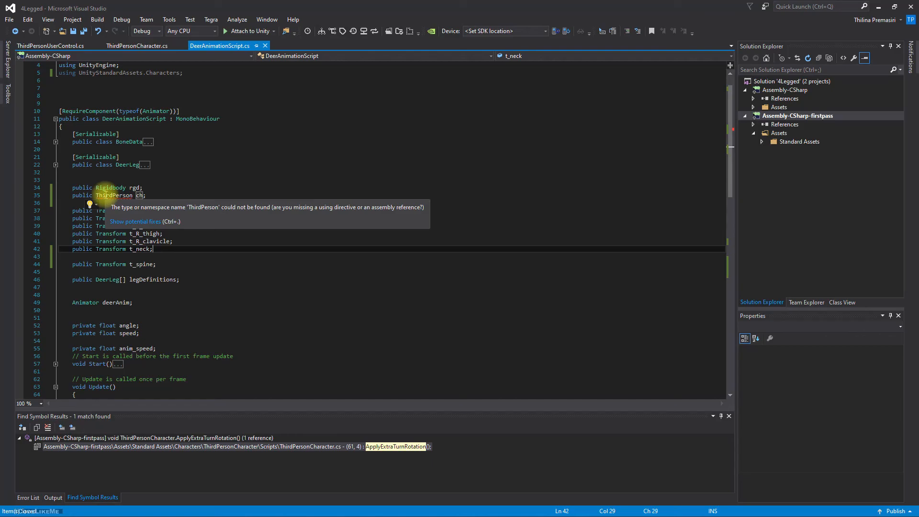
click(105, 195)
click(112, 205)
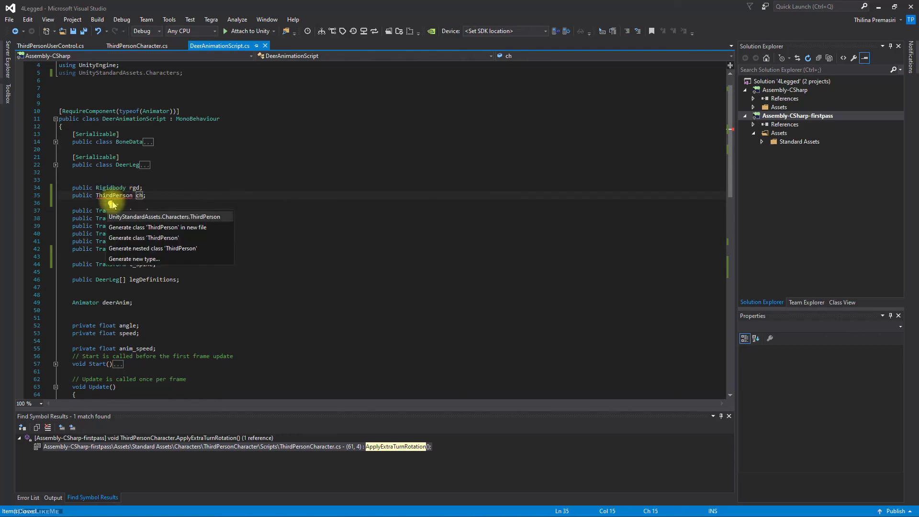
click(143, 216)
click(288, 197)
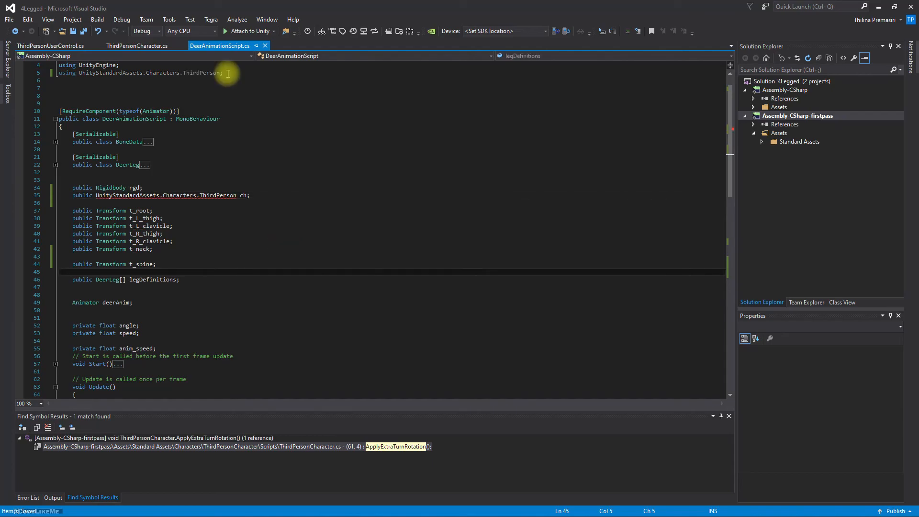
Delete the ch field declaration and the using directive for UnityStandardAssets.Characters.ThirdPerson
drag(267, 195, 272, 187)
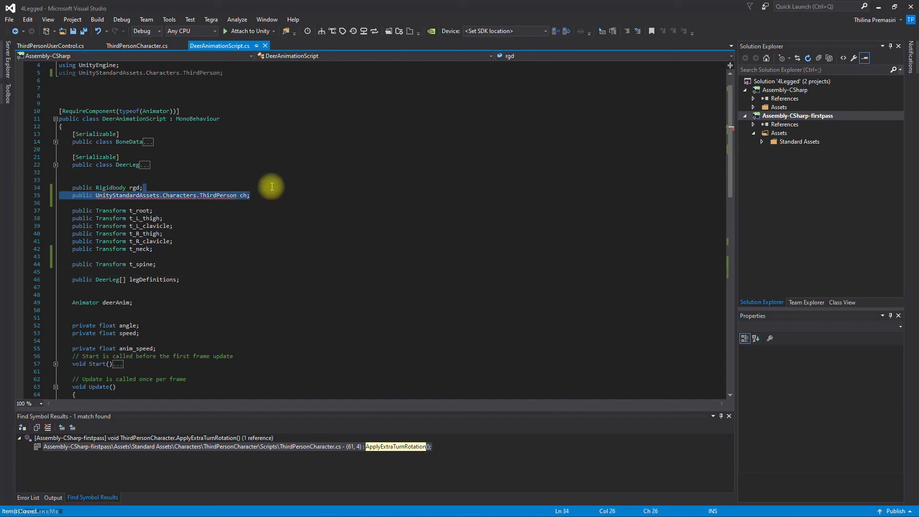
key(Delete)
click(230, 73)
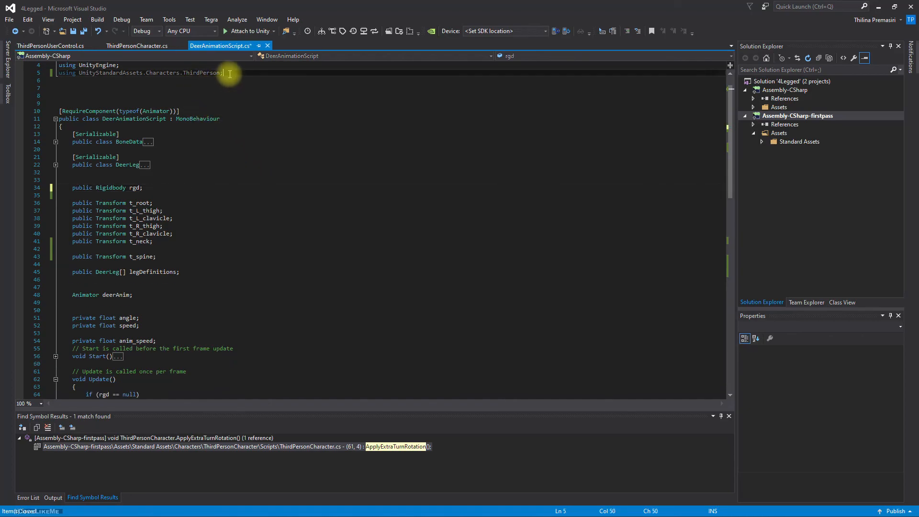
drag(230, 73, 231, 68)
key(Delete)
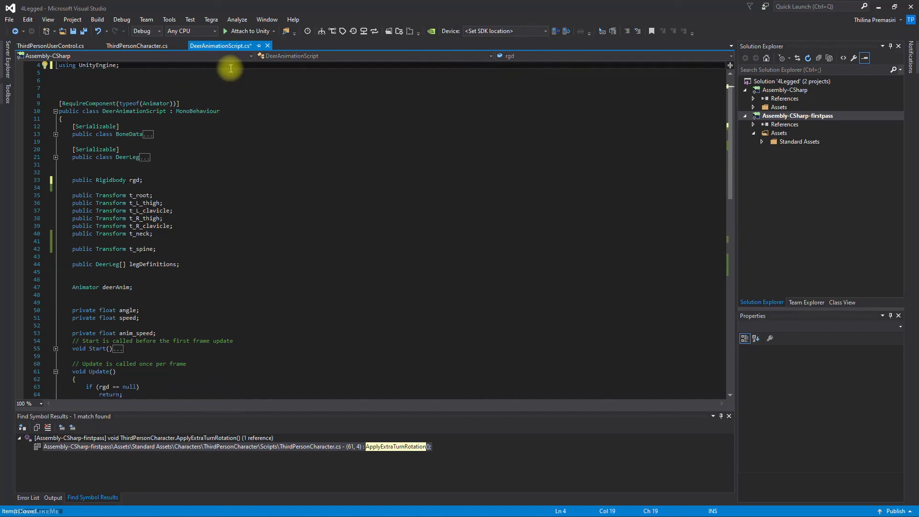
Undo the deletions, restore using directives for UnityStandardAssets.Characters and UnityStandardAssets.Characters.ThirdPerson, declare "public ThirdPersonCharacter character;" below rgd, and save
key(ctrl+z)
key(ctrl+z)
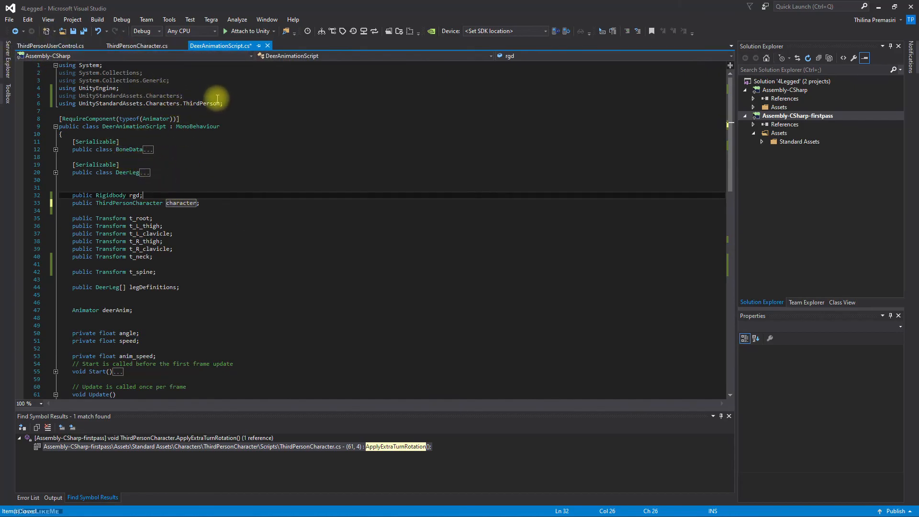
click(224, 203)
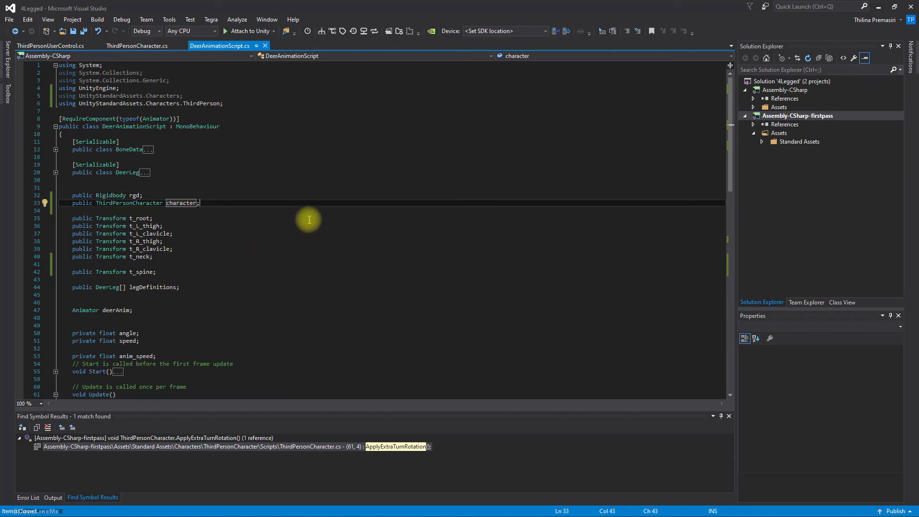
In TurnBody, replace the Vector3's Y component with "45*character." as the start of a member access
scroll(364, 202, down, 6)
scroll(364, 202, down, 12)
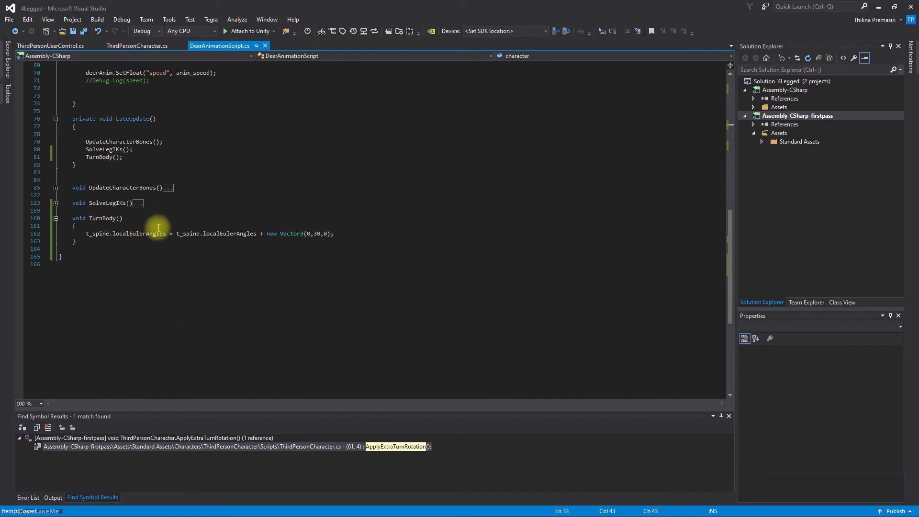
click(321, 233)
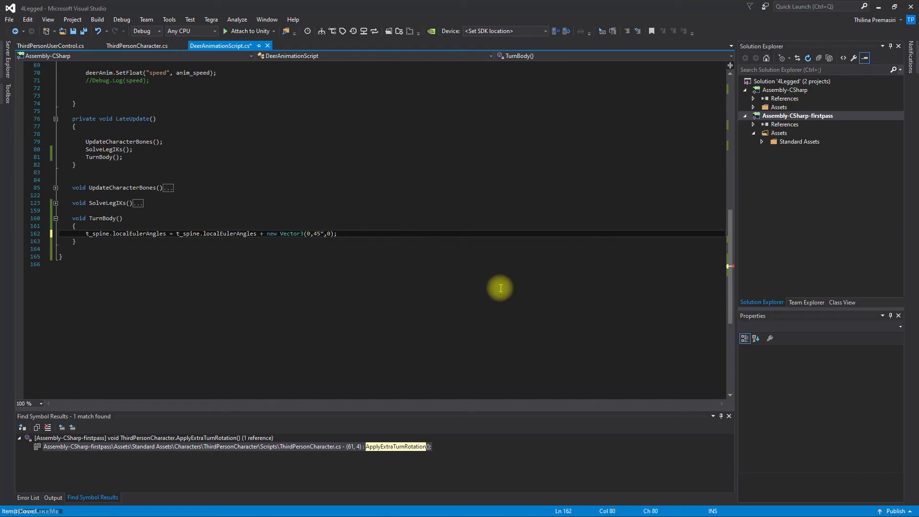
text(haracter.)
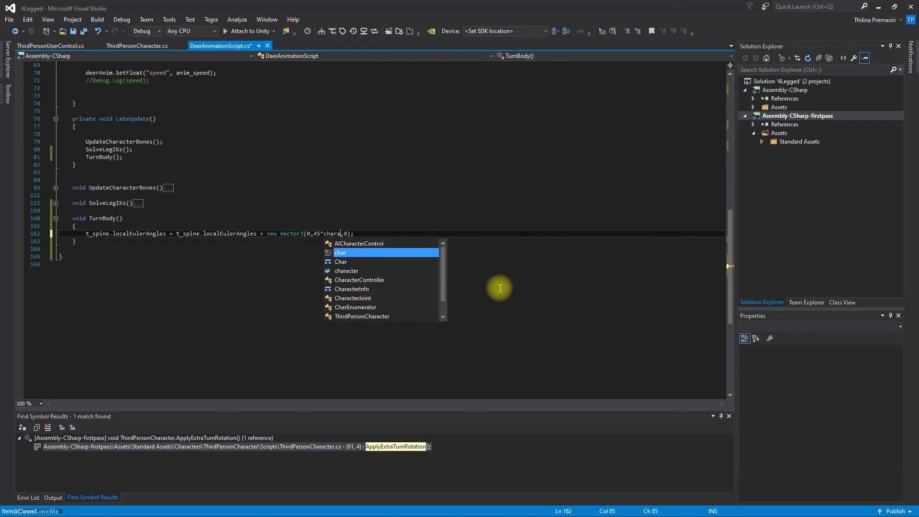
text(tu)
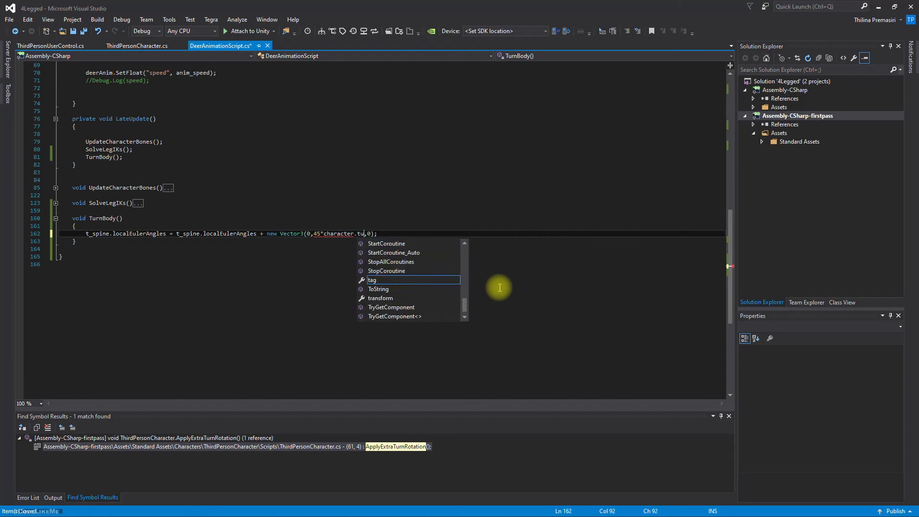
key(BackSpace)
key(BackSpace)
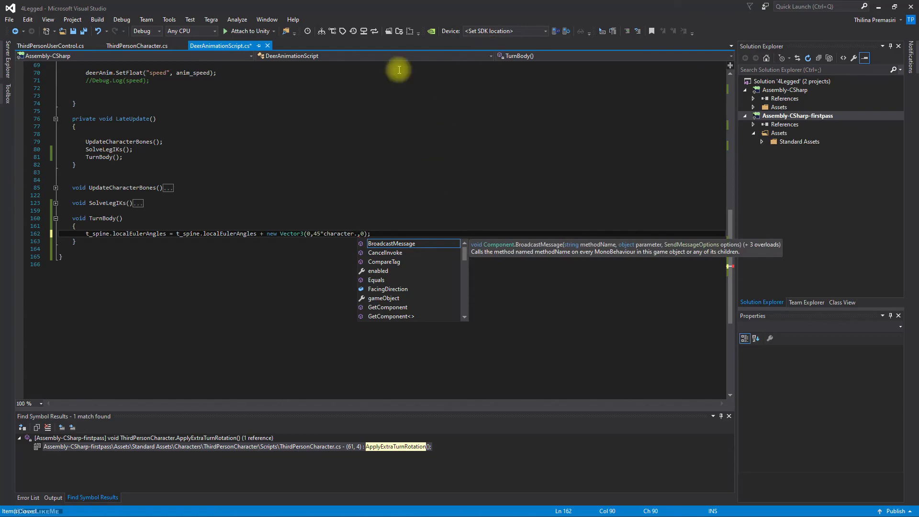
Examine the m_TurnAmount field's declaration and its use in the Move method of ThirdPersonCharacter.cs
click(128, 46)
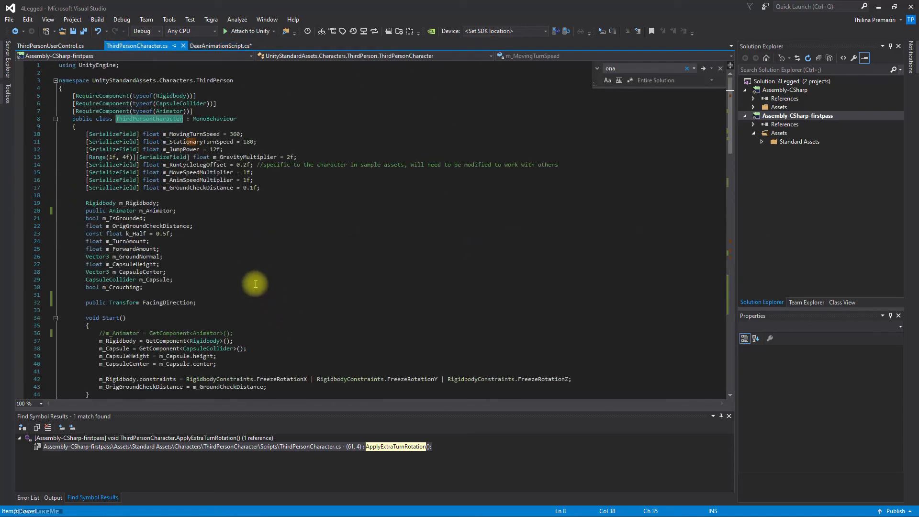
click(87, 241)
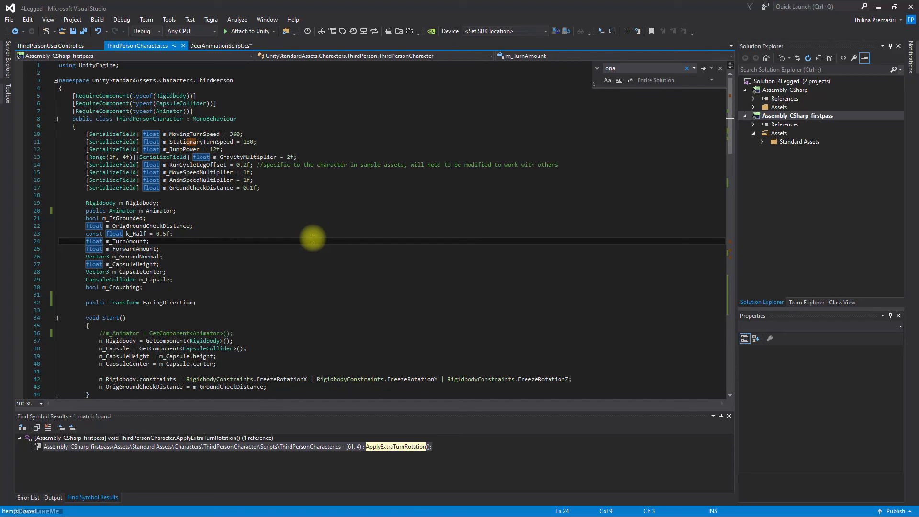
scroll(313, 238, down, 10)
scroll(312, 240, up, 6)
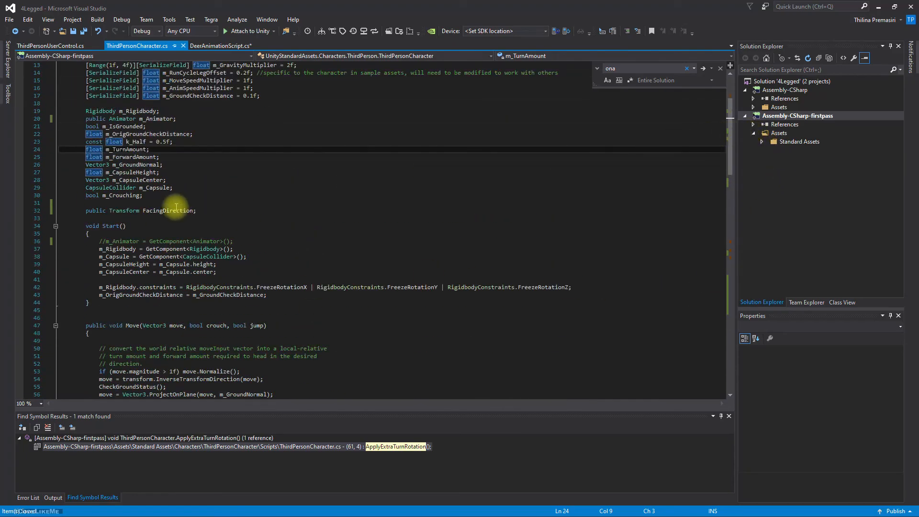
right_click(89, 152)
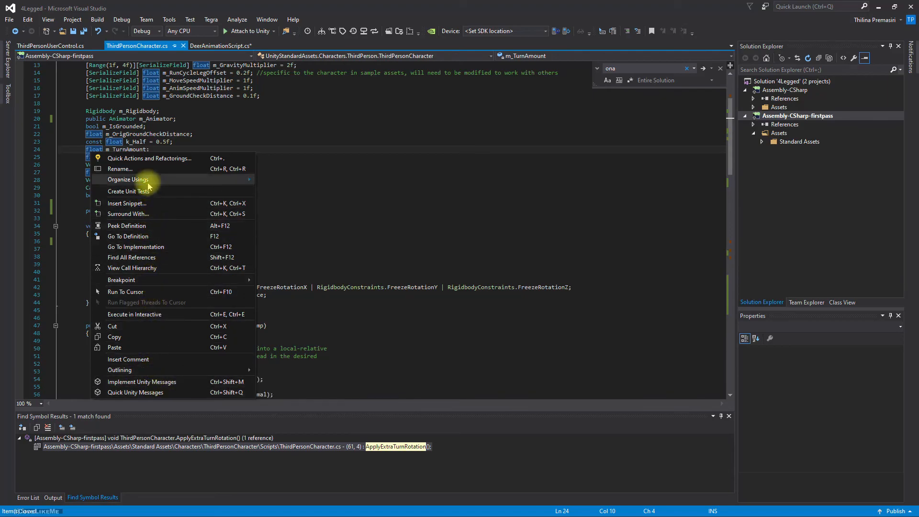
click(365, 227)
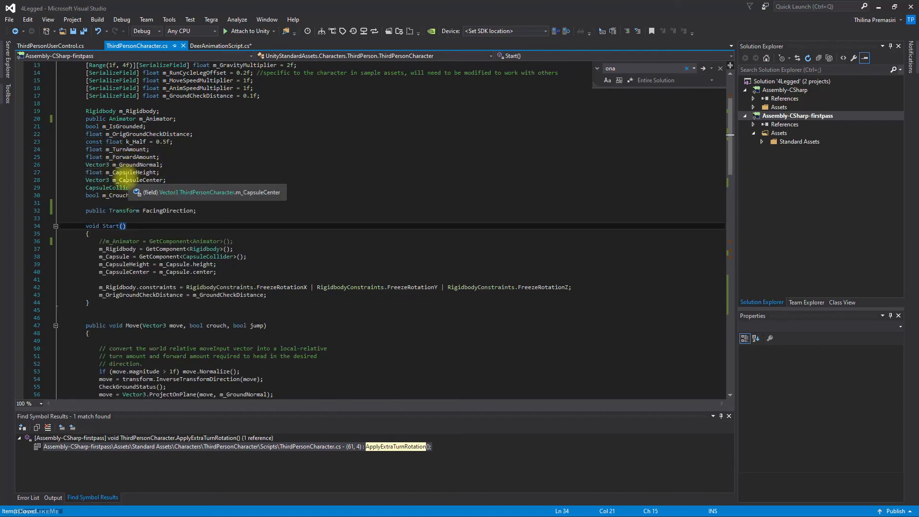
click(72, 241)
scroll(170, 227, down, 12)
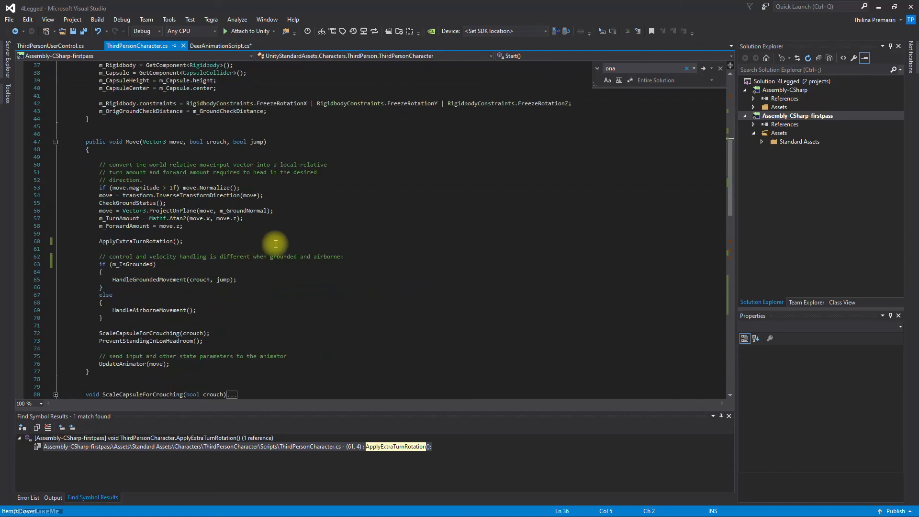
Add an empty method "public float GetTurnAmount()" below Update at the end of the ThirdPersonCharacter class
drag(730, 232, 728, 378)
scroll(302, 256, up, 8)
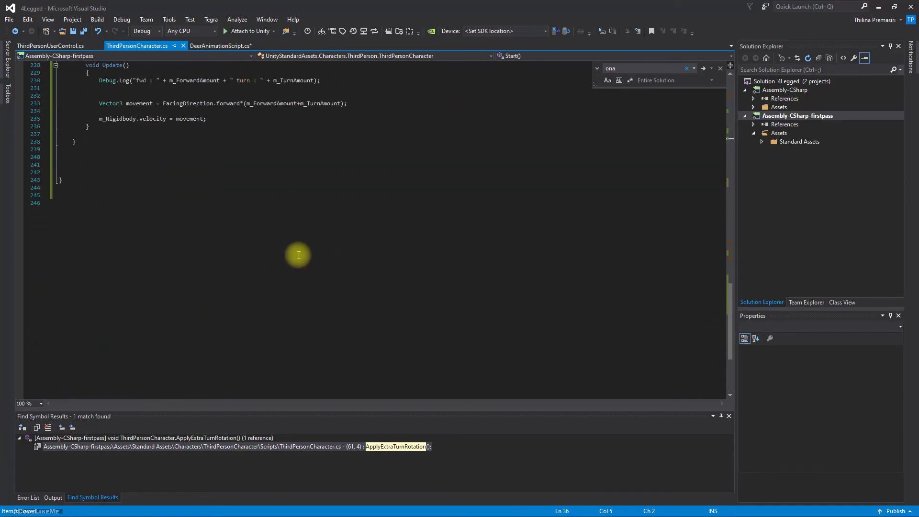
click(96, 189)
key(Up)
key(Up)
key(Down)
key(Return)
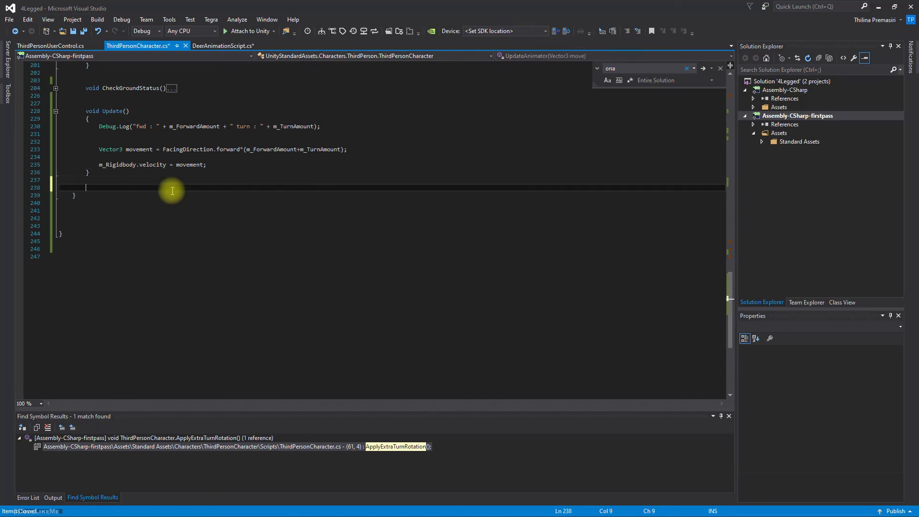
text(public float GetTurnAmo)
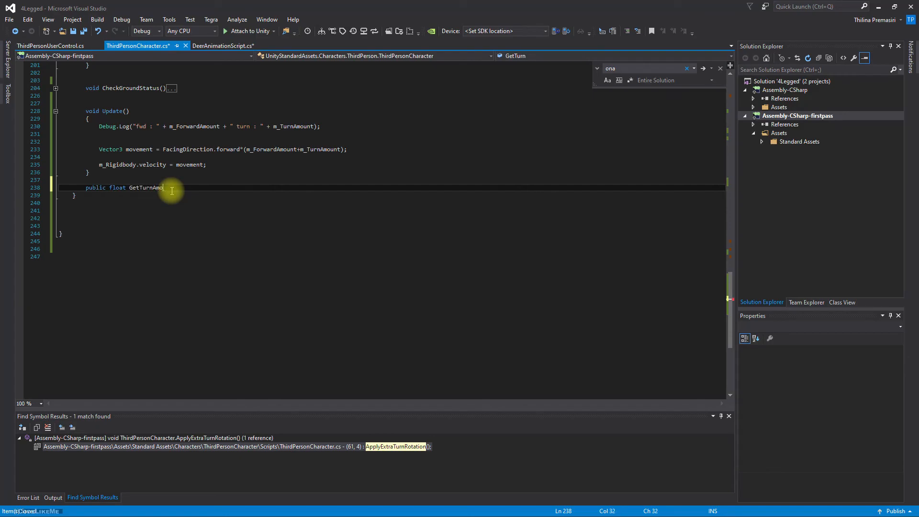
text(unt())
key(Return)
text({)
key(Return)
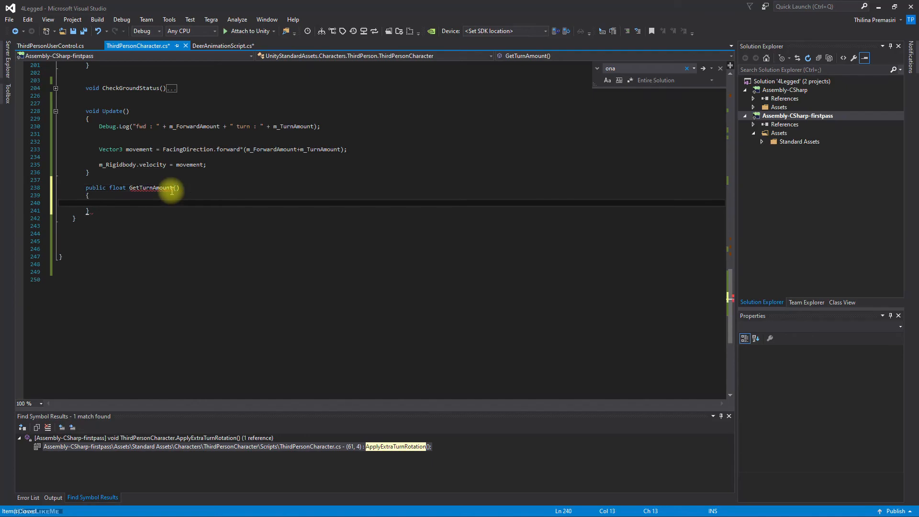
Make GetTurnAmount return m_TurnAmount and save all open scripts
text(retu)
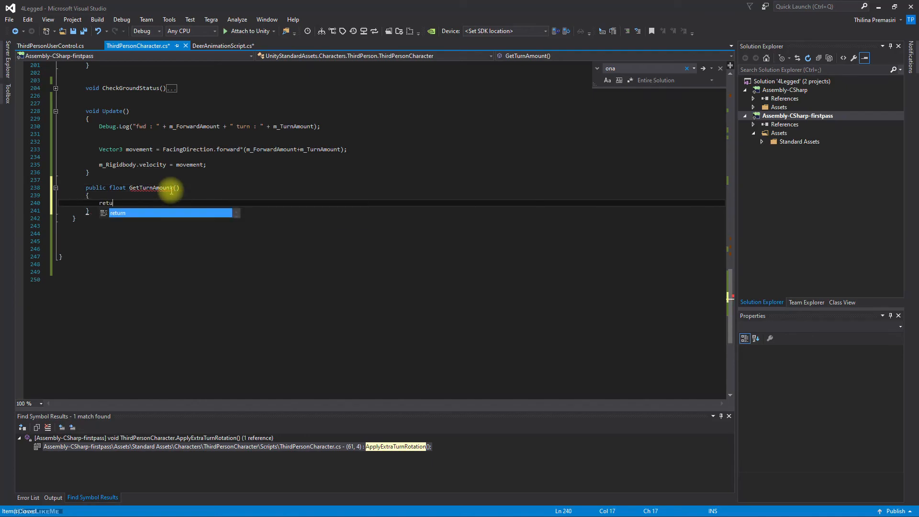
text(rn m_TurnAmount)
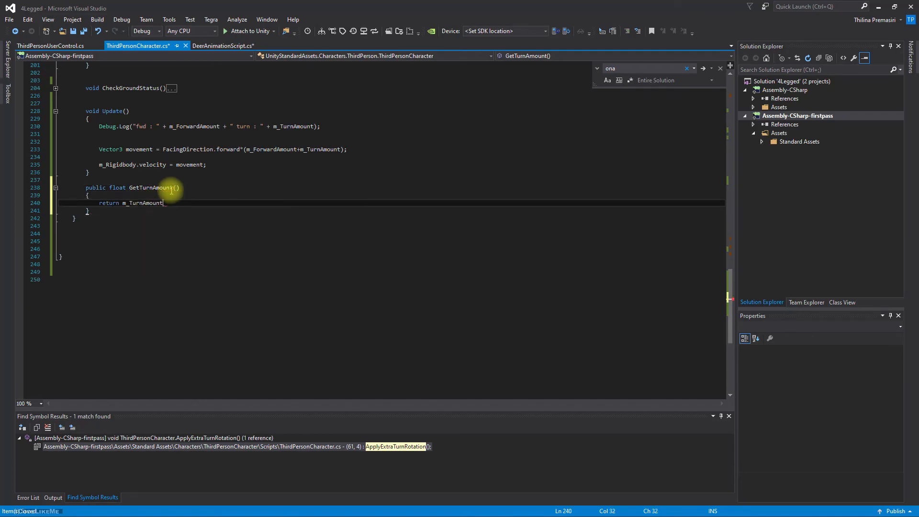
text(;)
key(ctrl+shift+s)
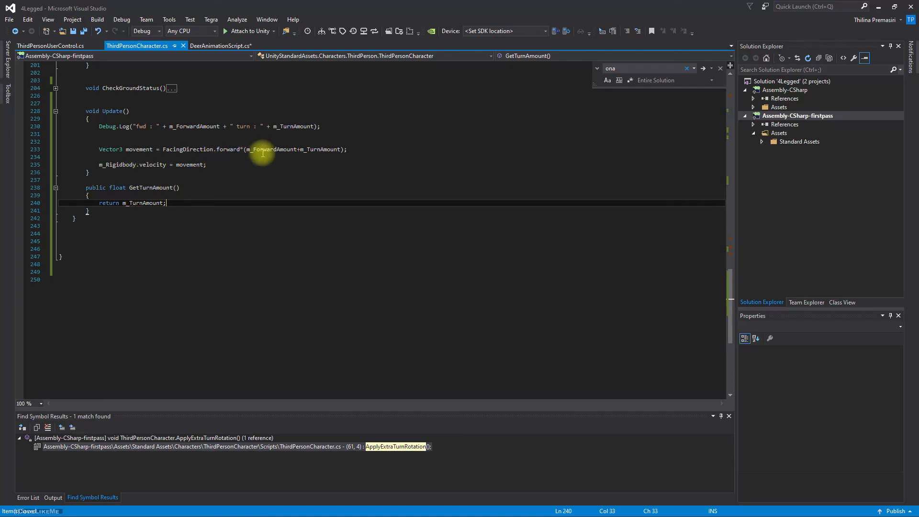
In DeerAnimationScript.cs, complete the Y component in TurnBody as 45*character.GetTurnAmount() and save the script
click(214, 48)
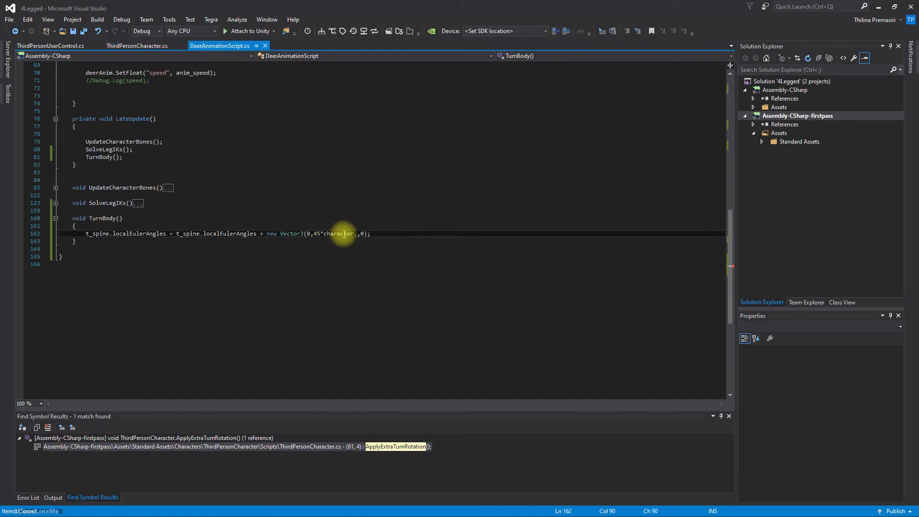
text(gettu)
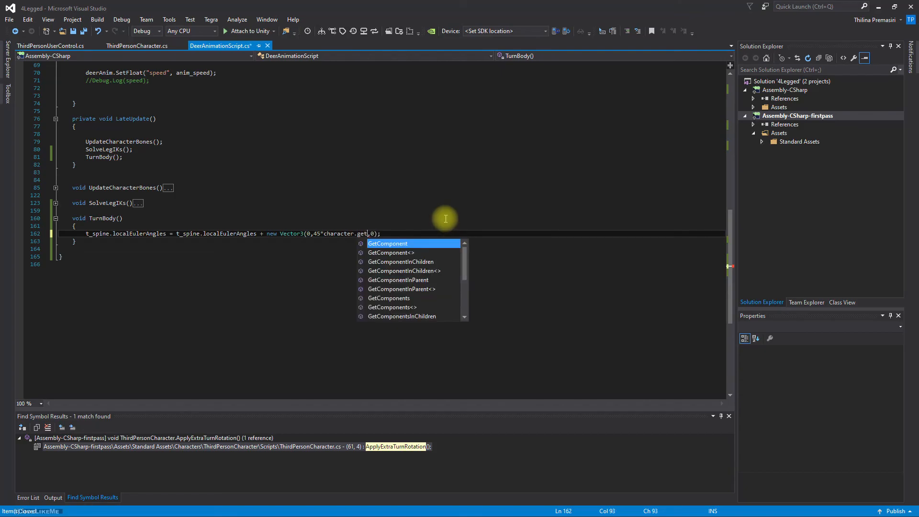
key(Tab)
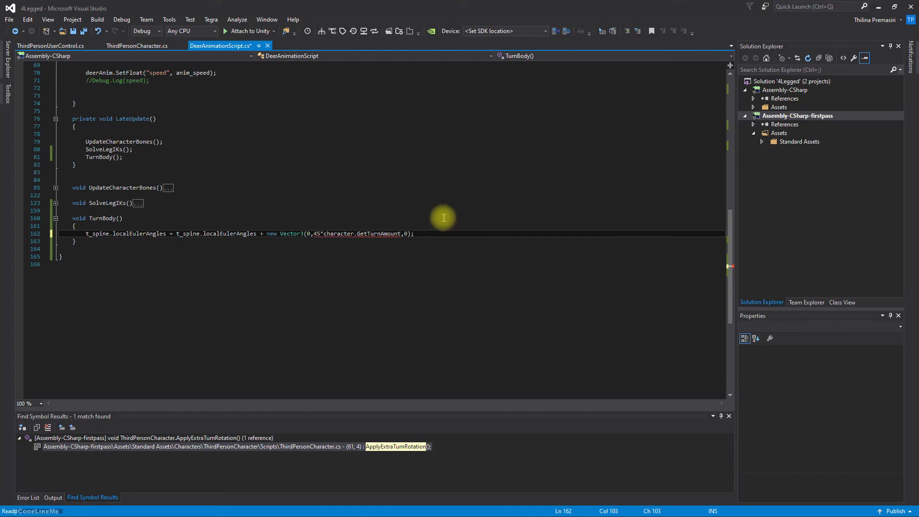
text(())
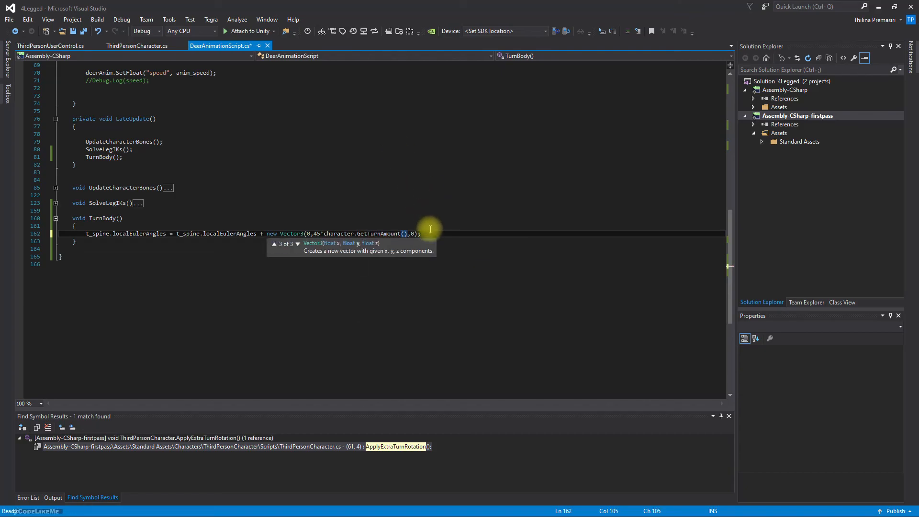
click(429, 227)
key(ctrl+s)
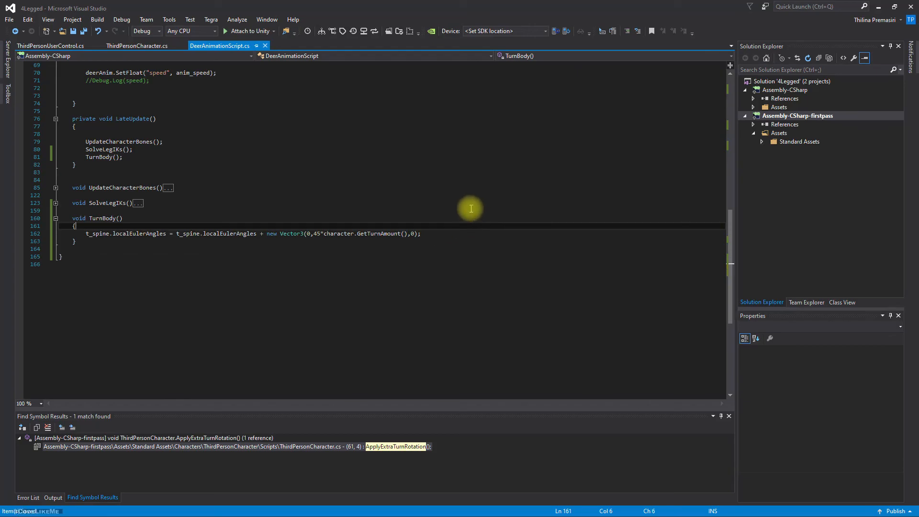
Switch to Unity, run the scene to test the deer's turning, and stop play mode
key(alt+Tab)
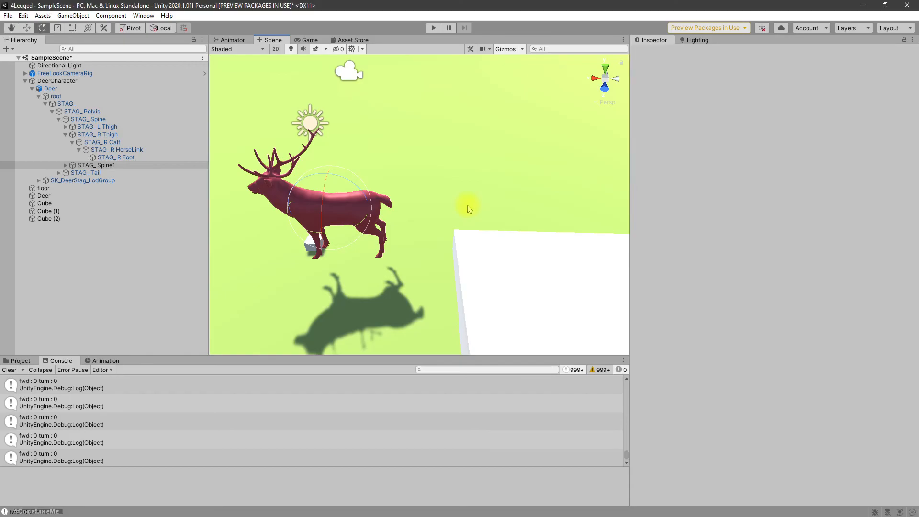
key(ctrl+p)
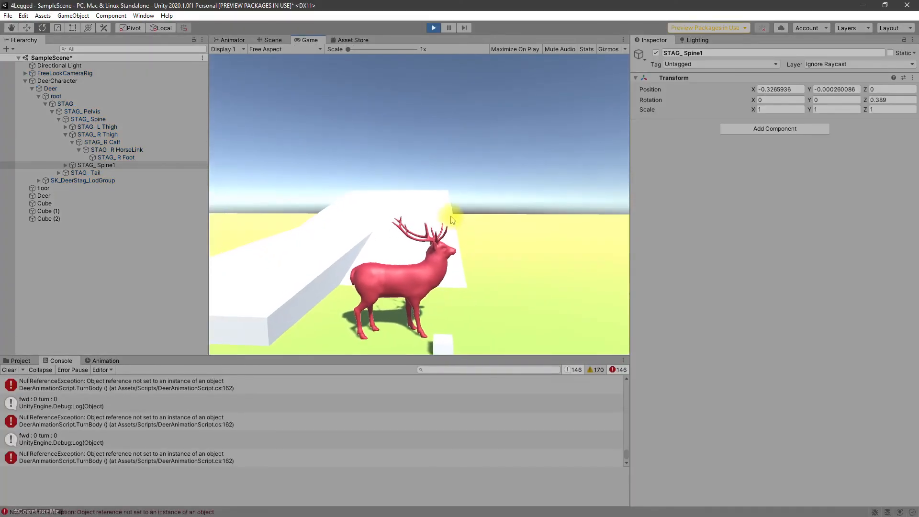
click(433, 28)
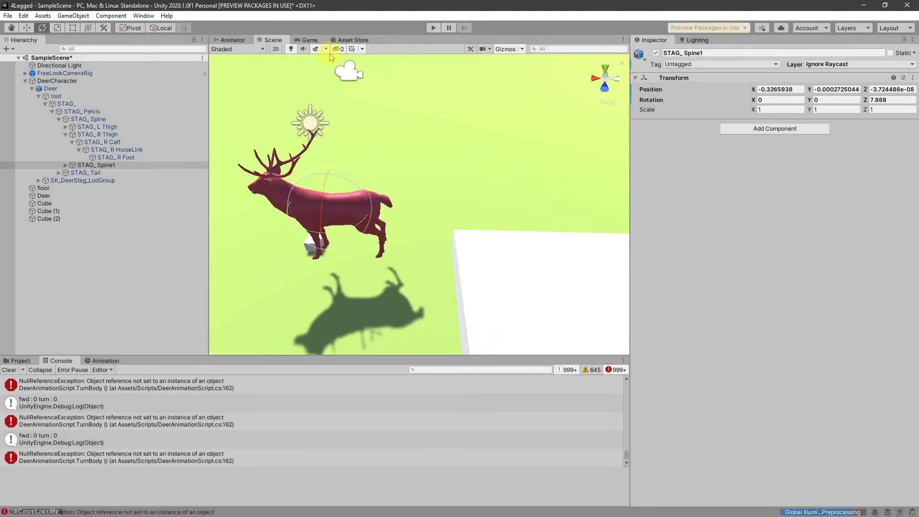
Assign DeerCharacter to the Character reference of the Deer Animation Script on the Deer object under DeerCharacter
click(48, 89)
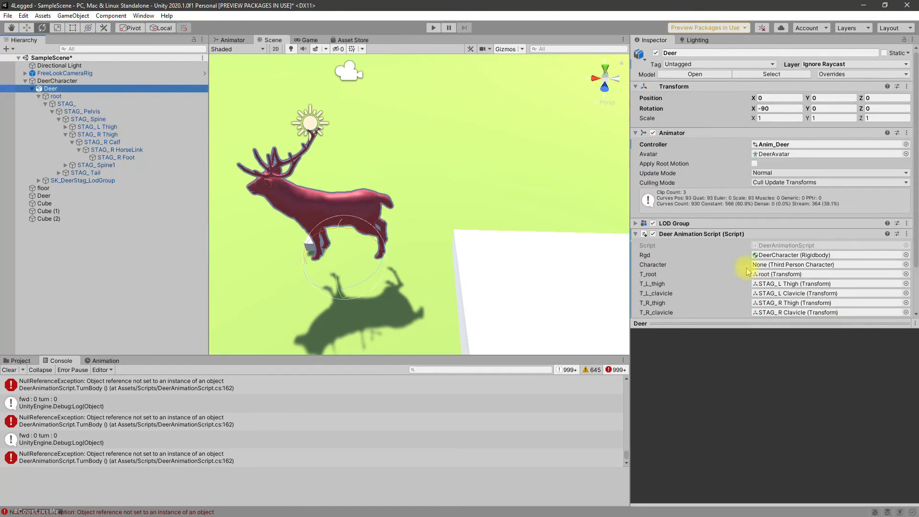
scroll(749, 271, down, 3)
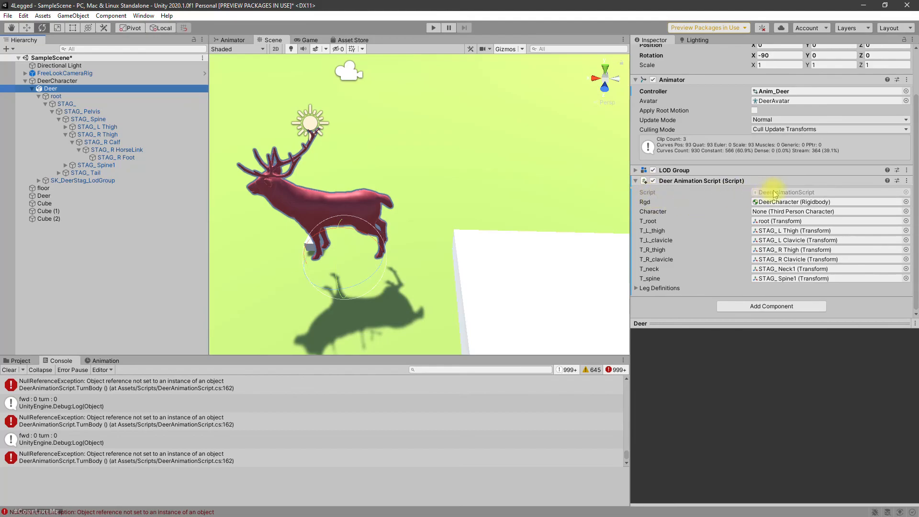
key(alt+Tab)
key(alt+Tab)
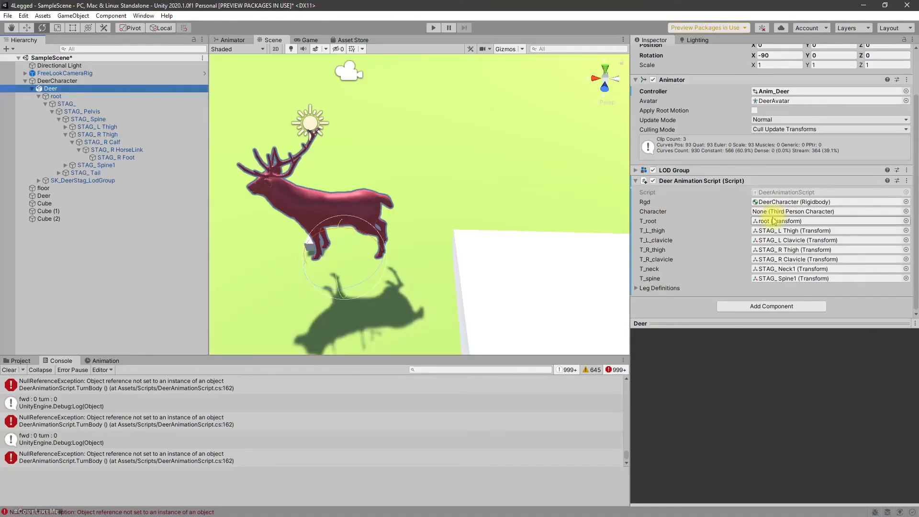
drag(63, 84, 798, 215)
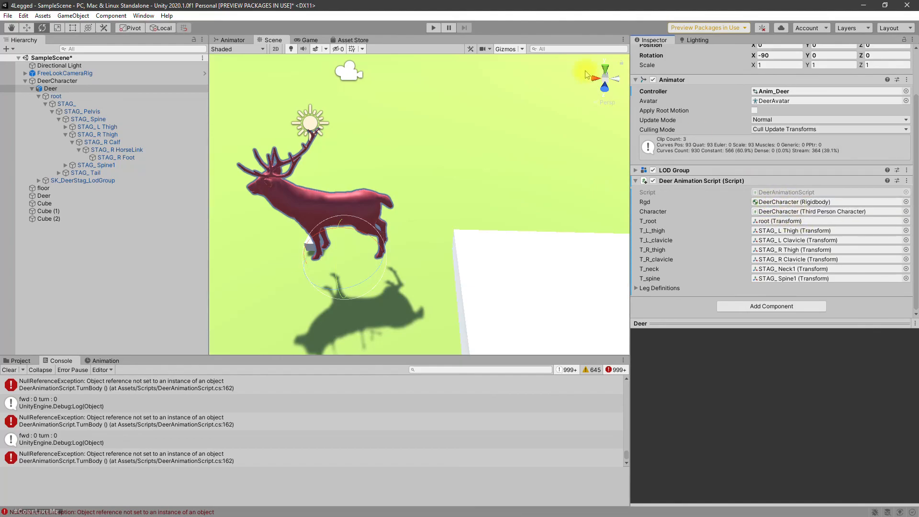
Run the scene and walk the deer through turns to check how its spine bends
key(ctrl+p)
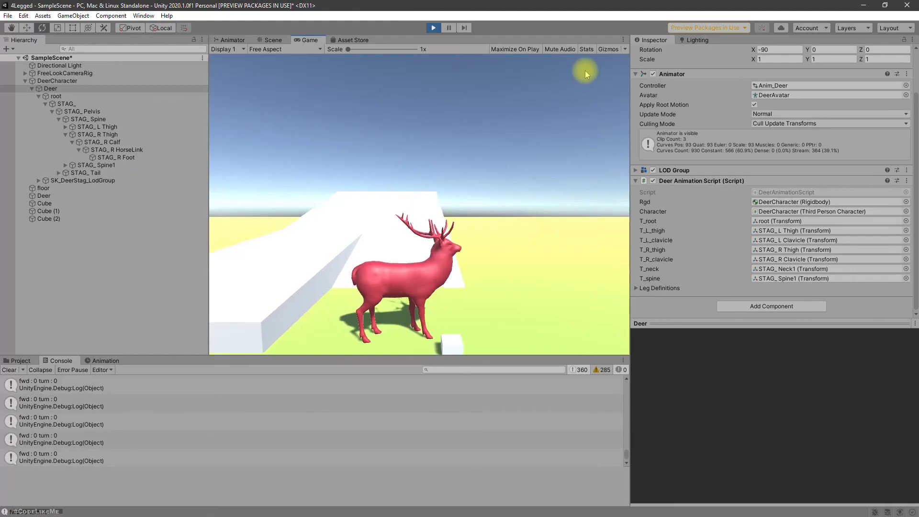
key(w)
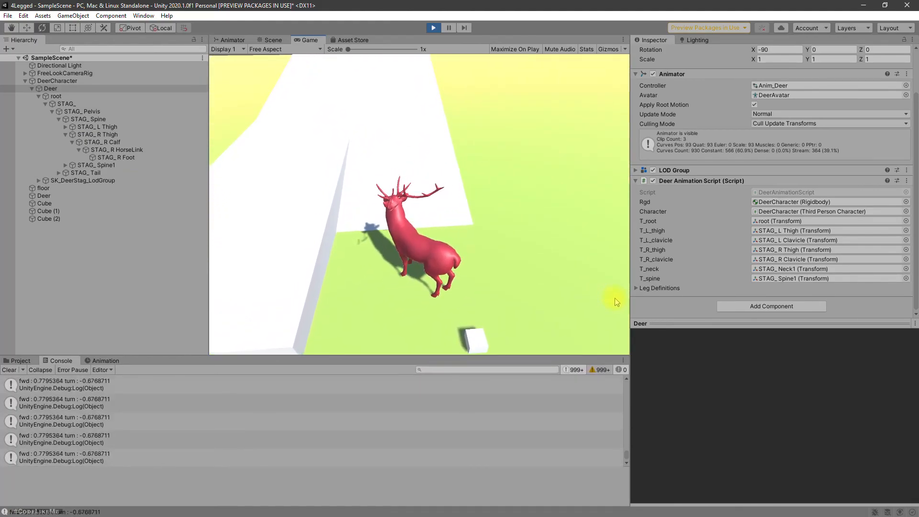
key(a)
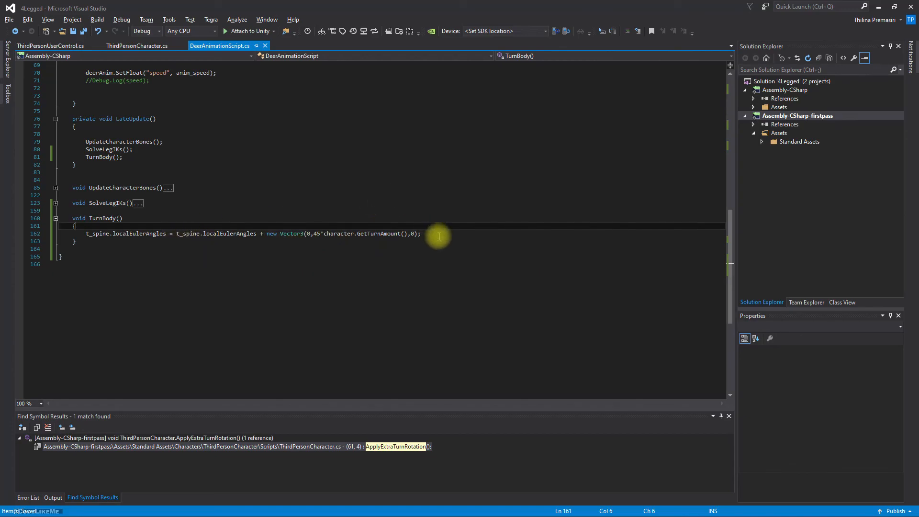
In TurnBody of DeerAnimationScript.cs, remove the inline Vector3 expression after the plus sign in the spine rotation line
drag(422, 234, 266, 233)
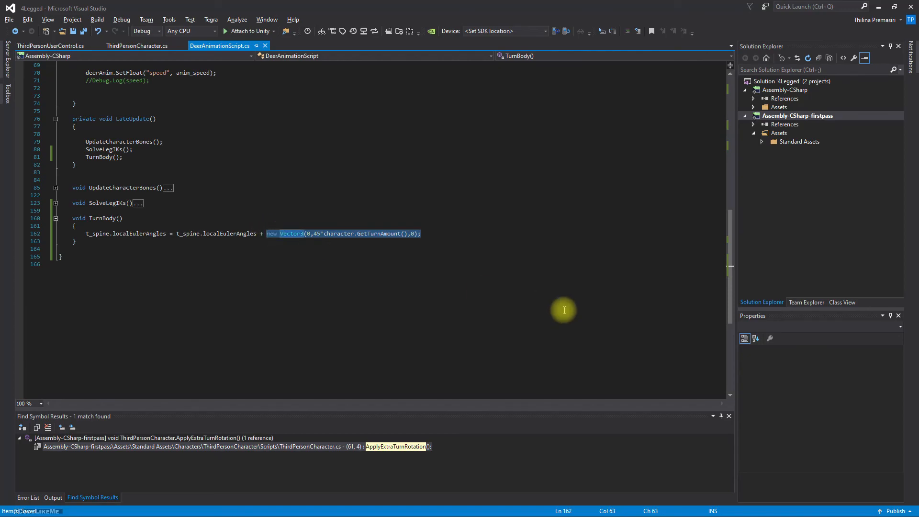
key(Delete)
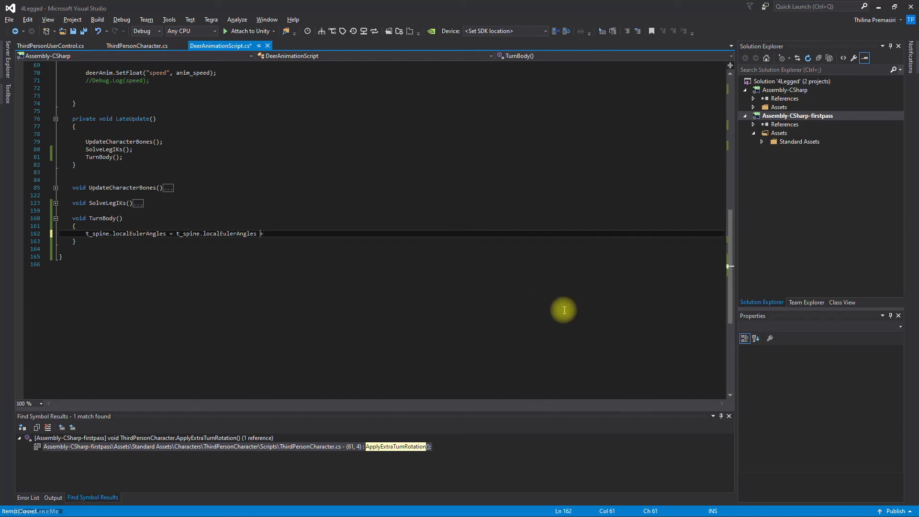
text(+)
Declare a Vector3 variable named v_turn on a new line above the spine rotation in TurnBody
key(Up)
key(Return)
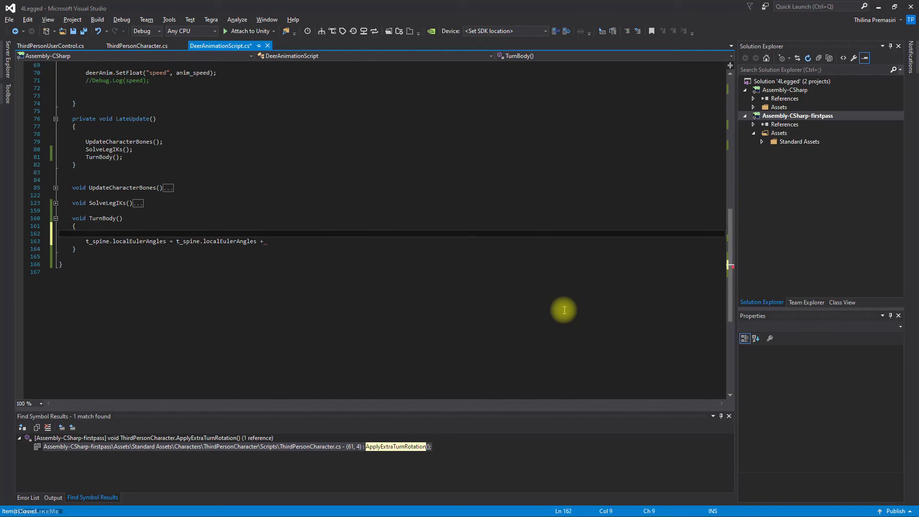
text(new)
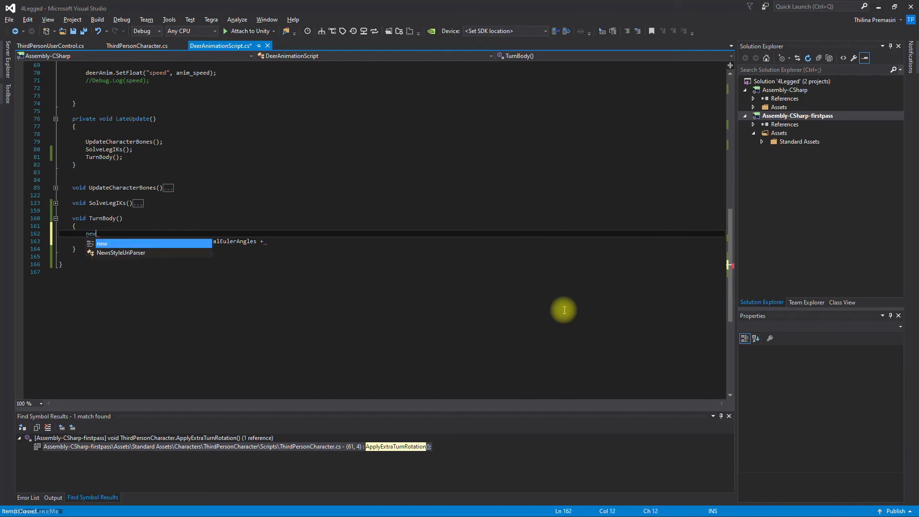
key(BackSpace)
key(BackSpace)
key(BackSpace)
text(Vect)
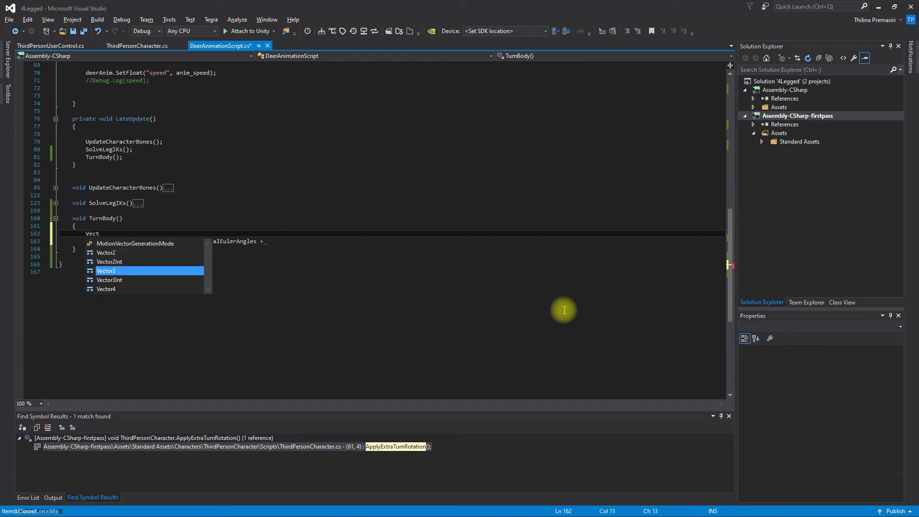
key(Tab)
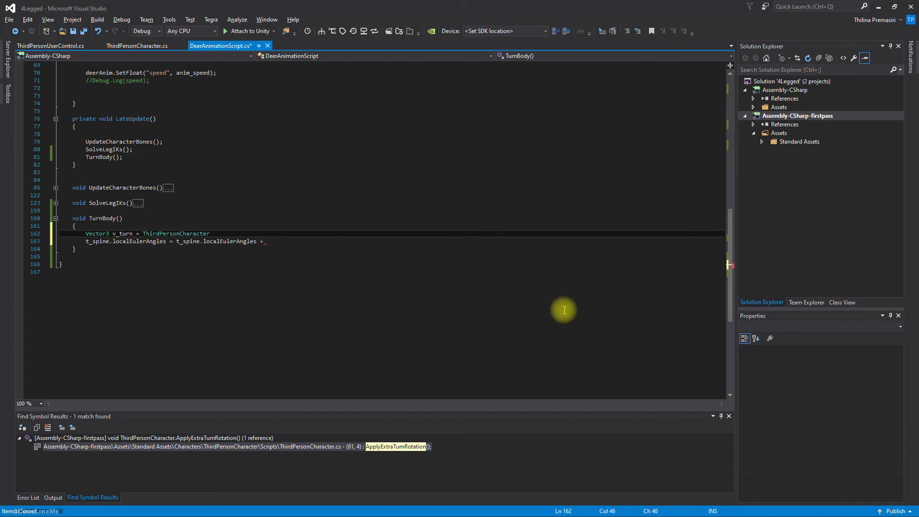
Initialise v_turn as new Vector3(0, 30 * character.GetTurnAmount(), 0)
text(new )
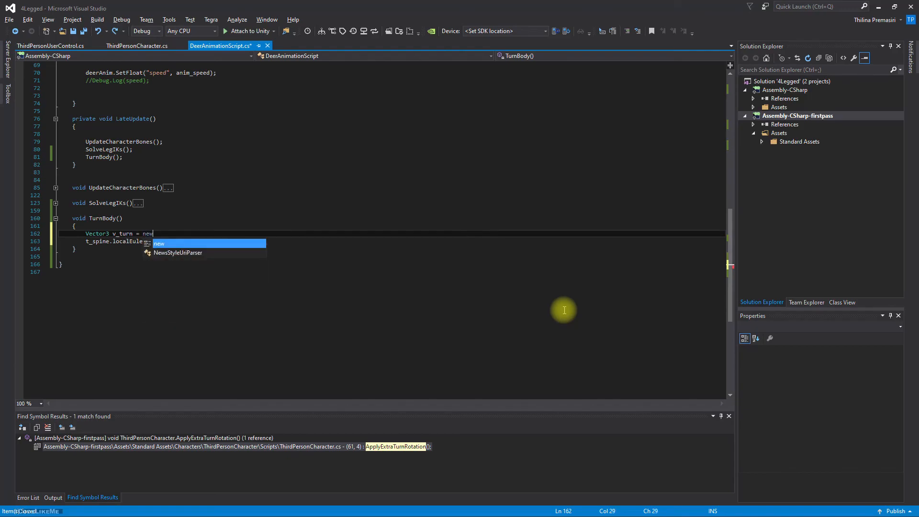
text(Ve)
key(Tab)
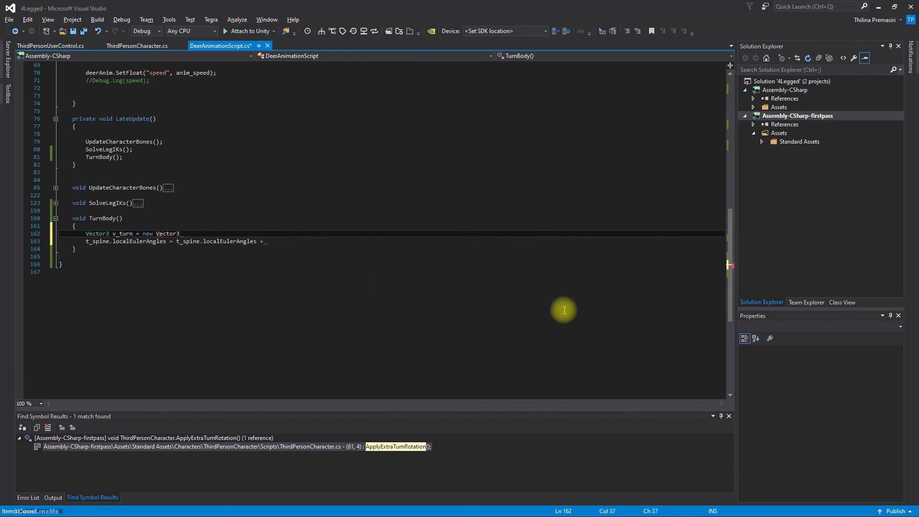
text(())
text(,)
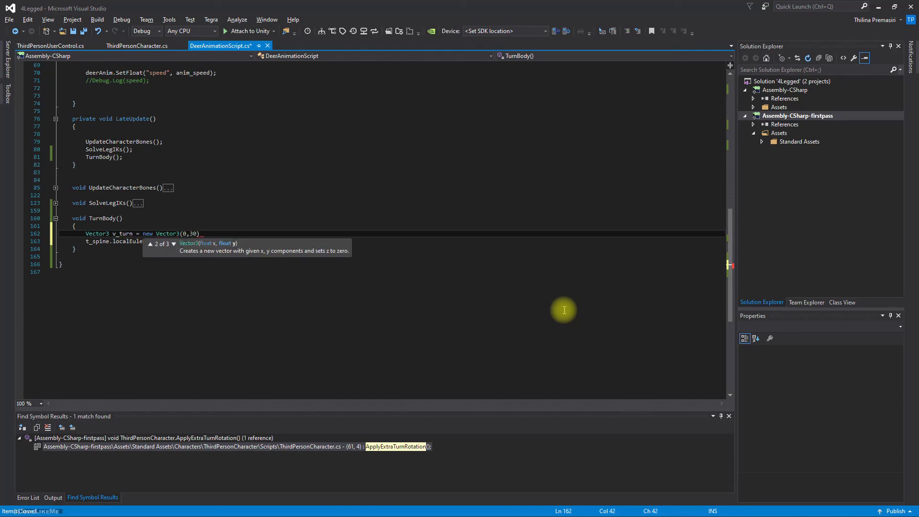
text(30*character)
text(.GetTurnAmount)
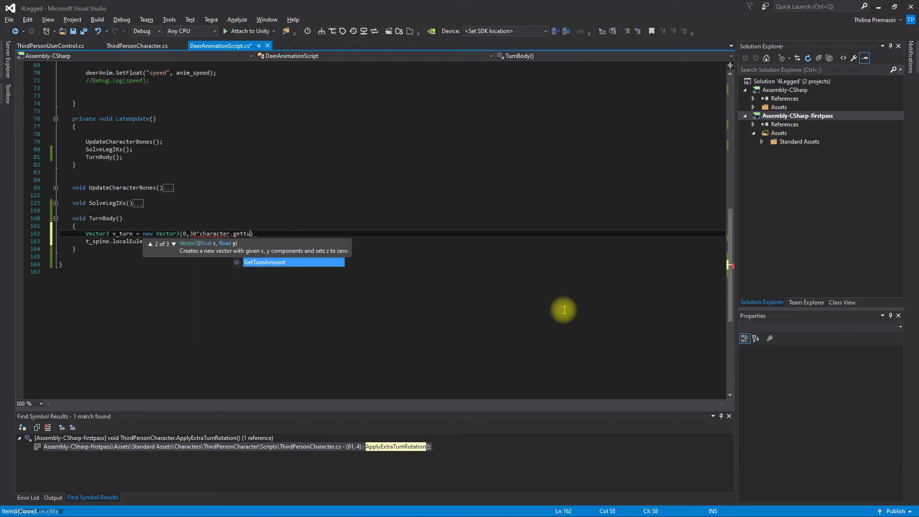
text(())
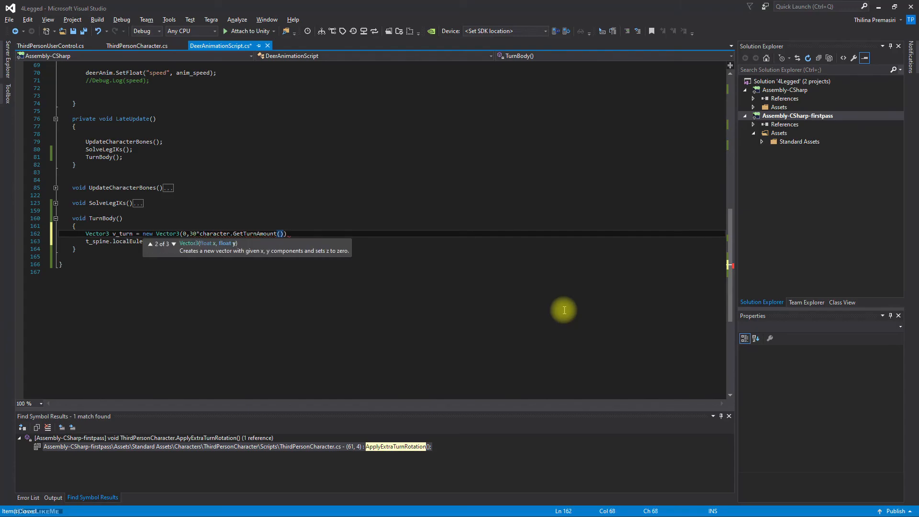
text(,0))
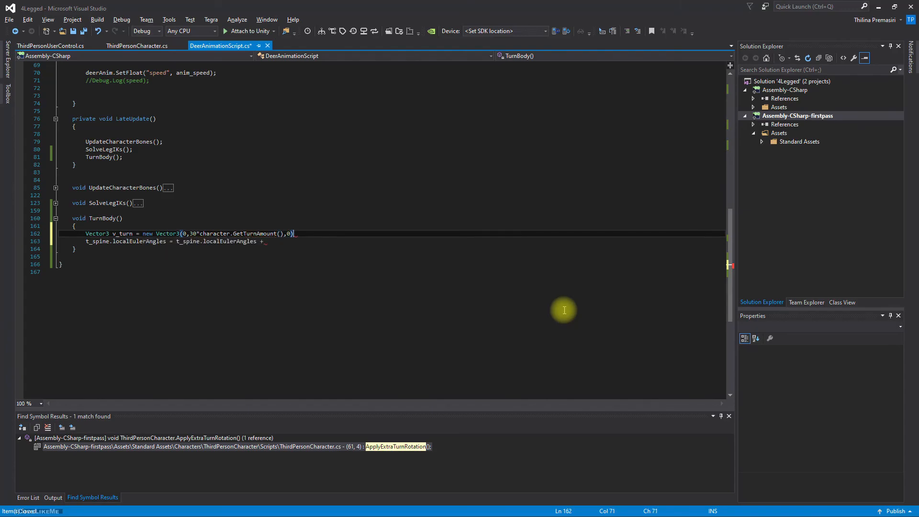
Add v_turn to t_spine.localEulerAngles in the rotation line, change the turn factor to -30, and save the script
key(Down)
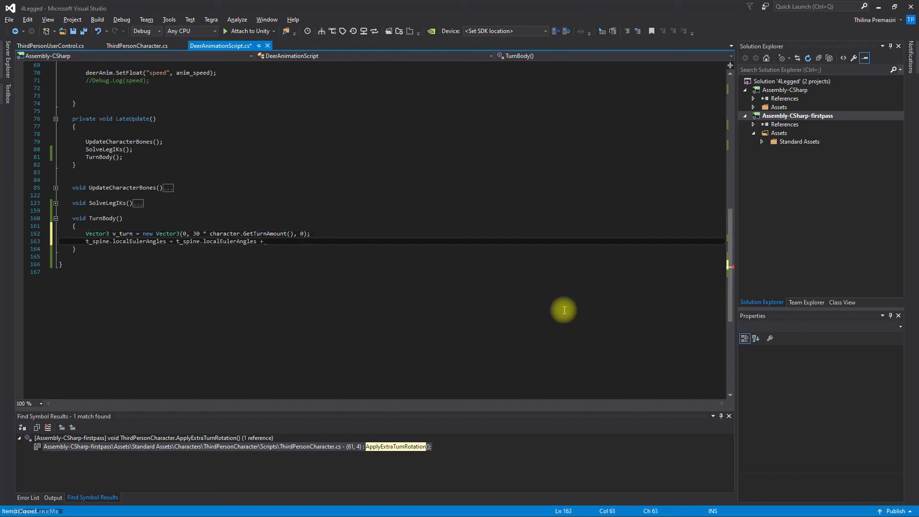
text(v_t)
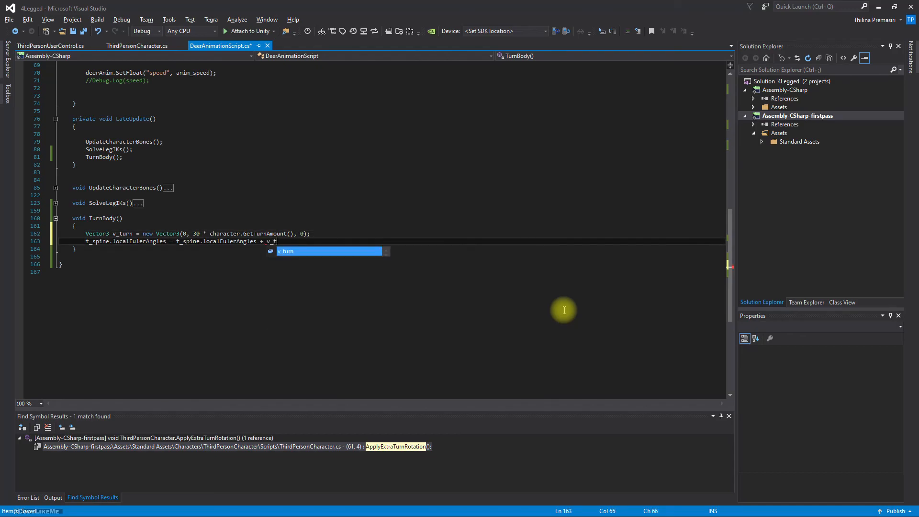
text(u)
key(Tab)
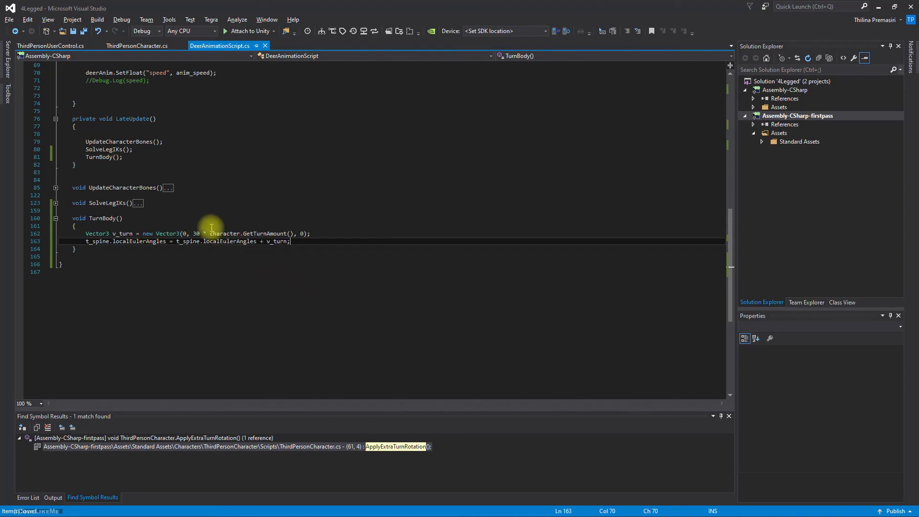
click(194, 233)
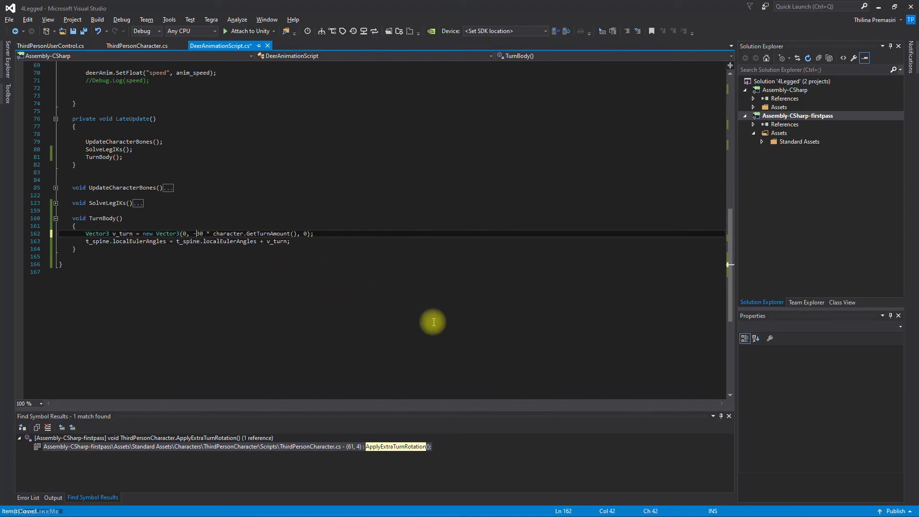
Switch to Unity, run the scene, and steer the deer both ways while walking to check the reversed spine bend
key(alt+Tab)
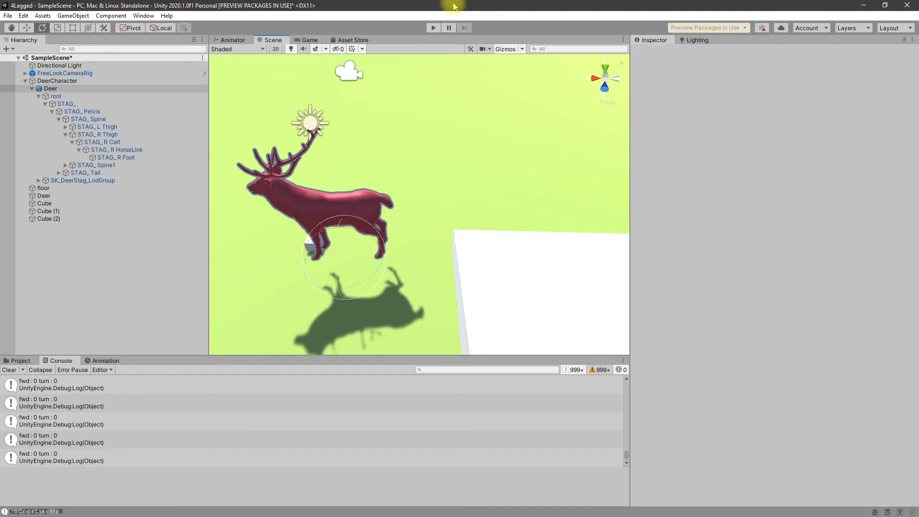
click(433, 27)
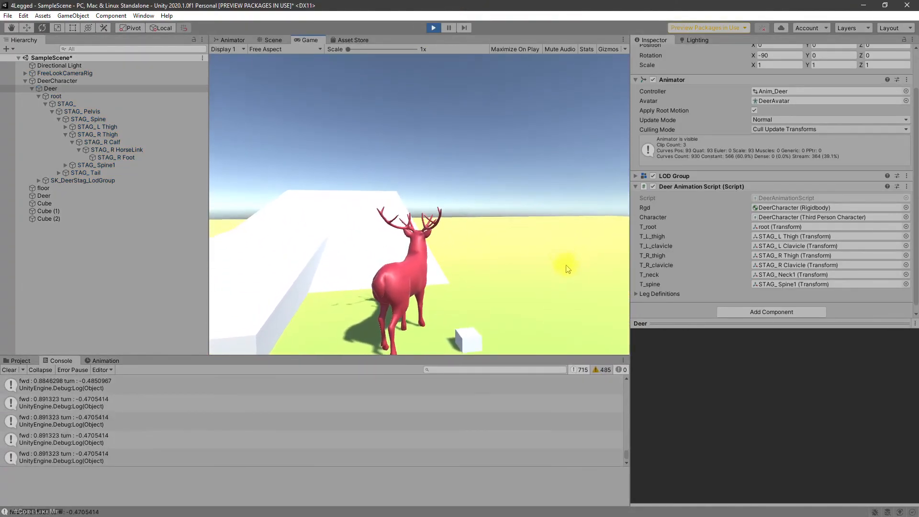
key(w)
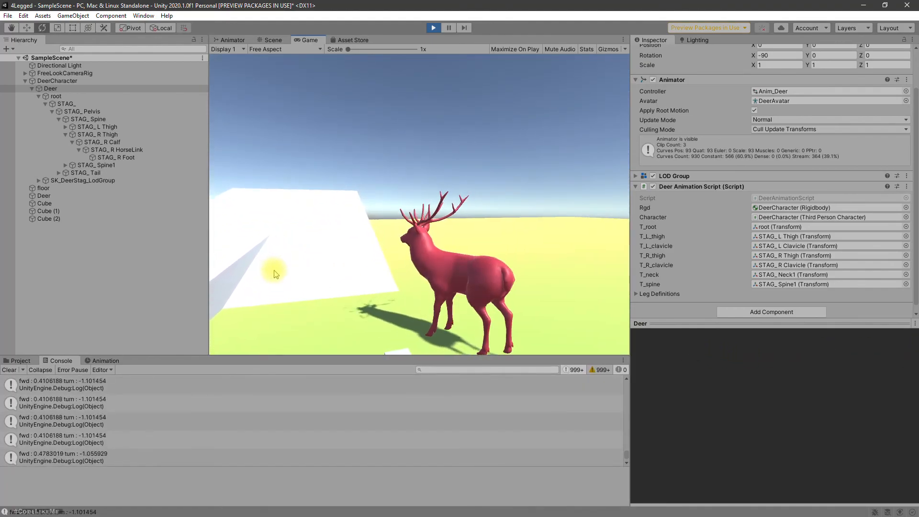
key(a)
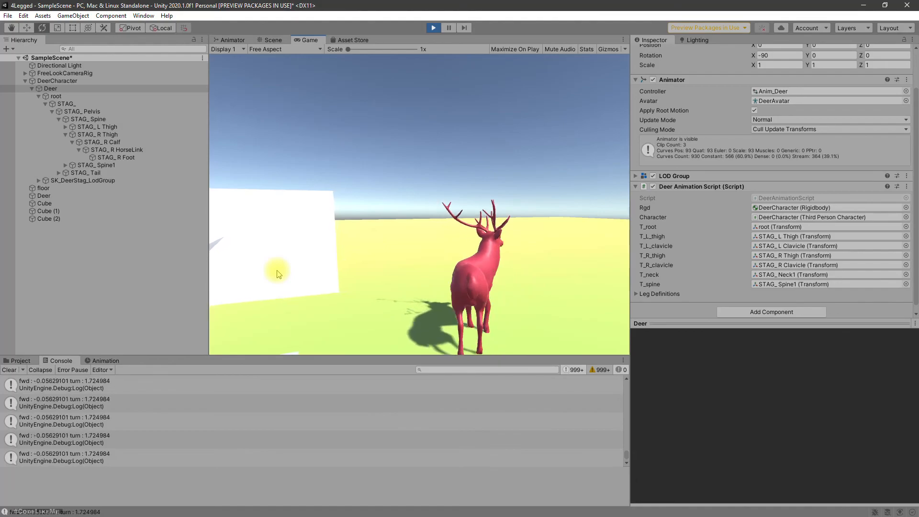
key(w)
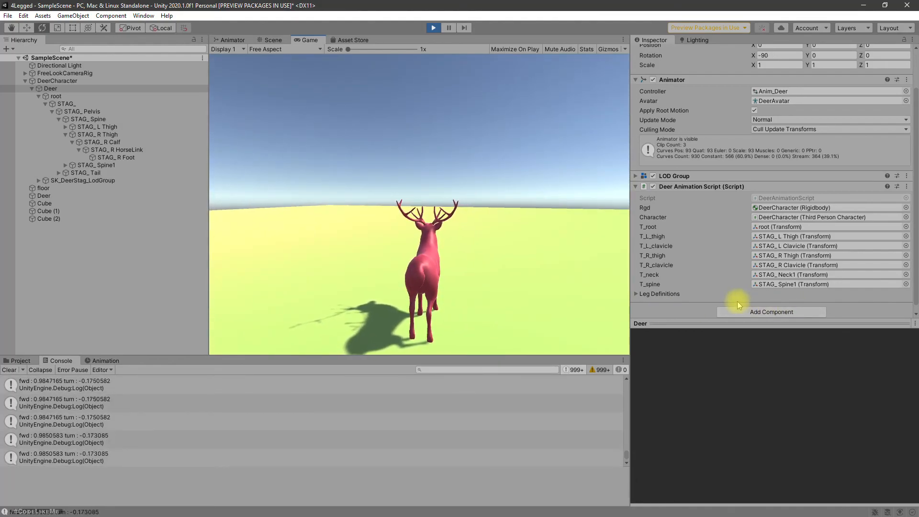
key(d)
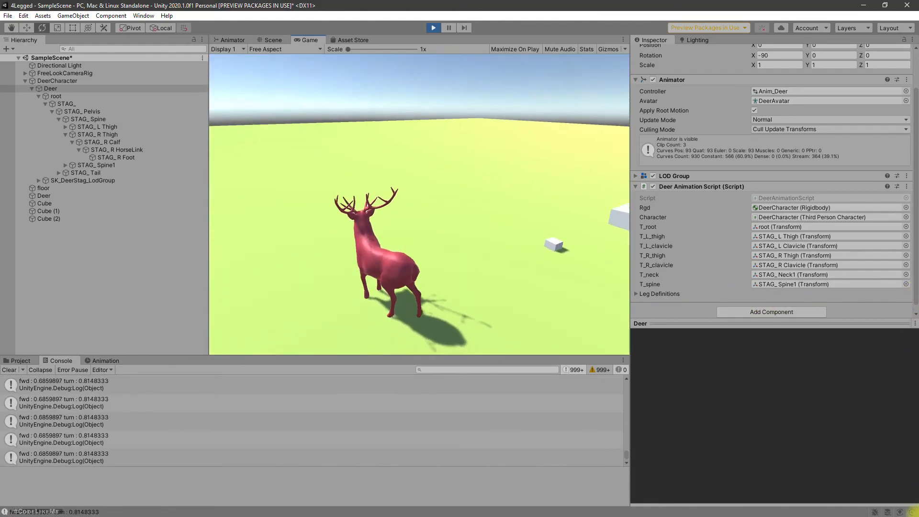
key(a)
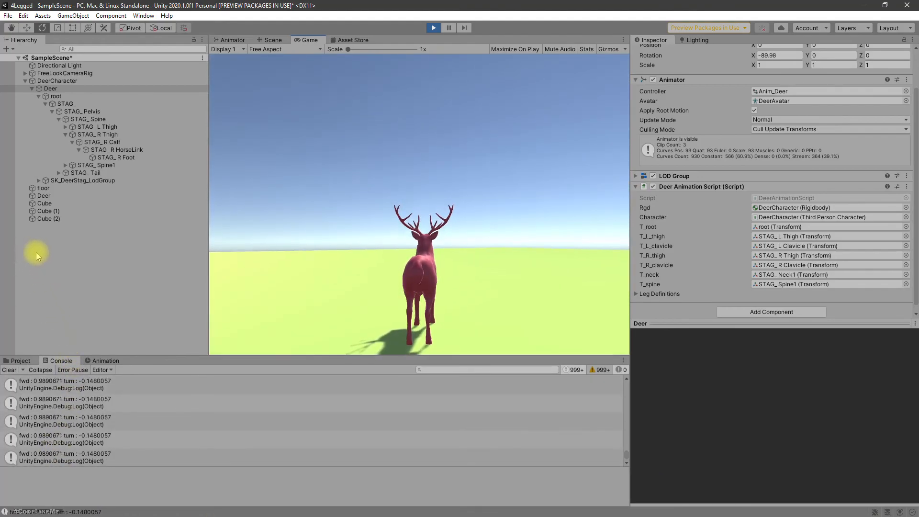
key(d)
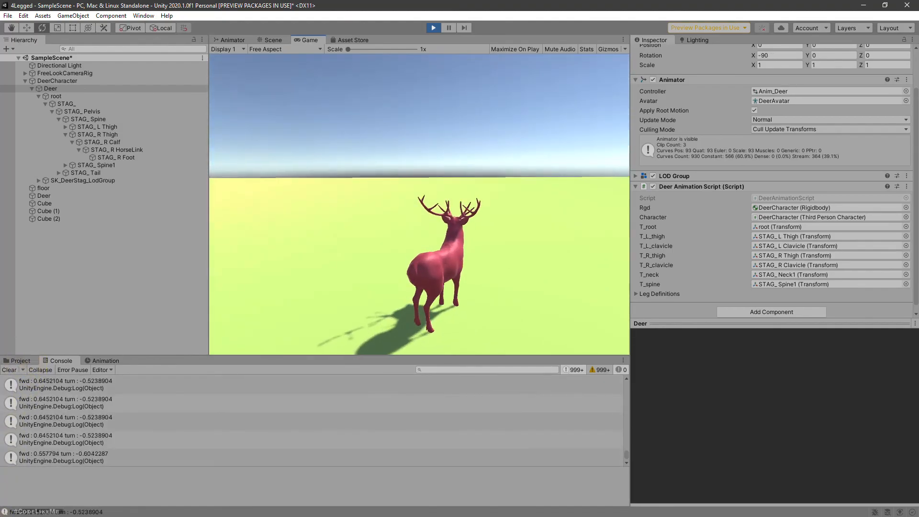
key(d)
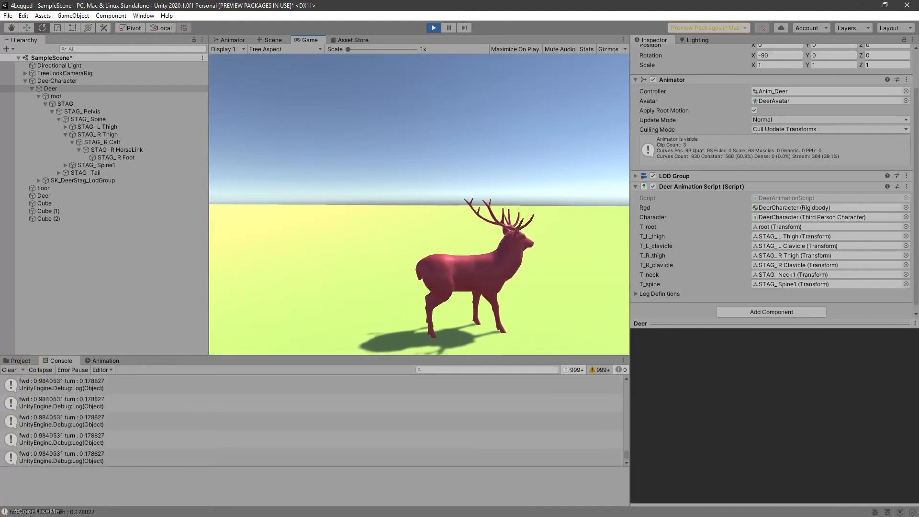
key(w)
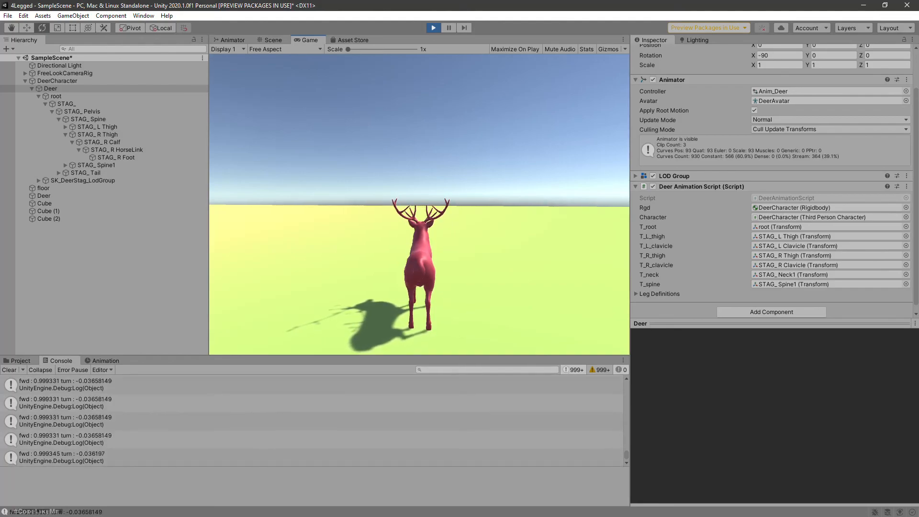
Make the deer reverse direction rapidly between left and right to examine how its spine reacts to abrupt turns
key(d)
key(s)
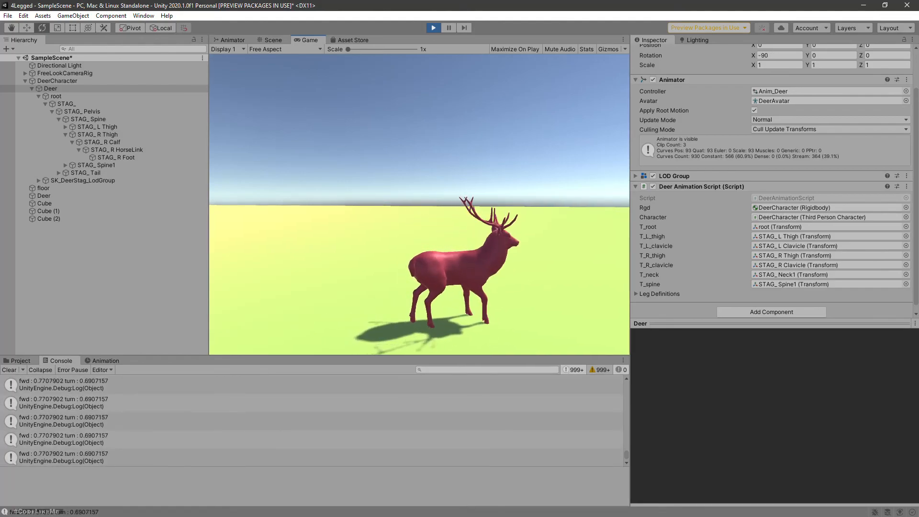
key(a)
key(d)
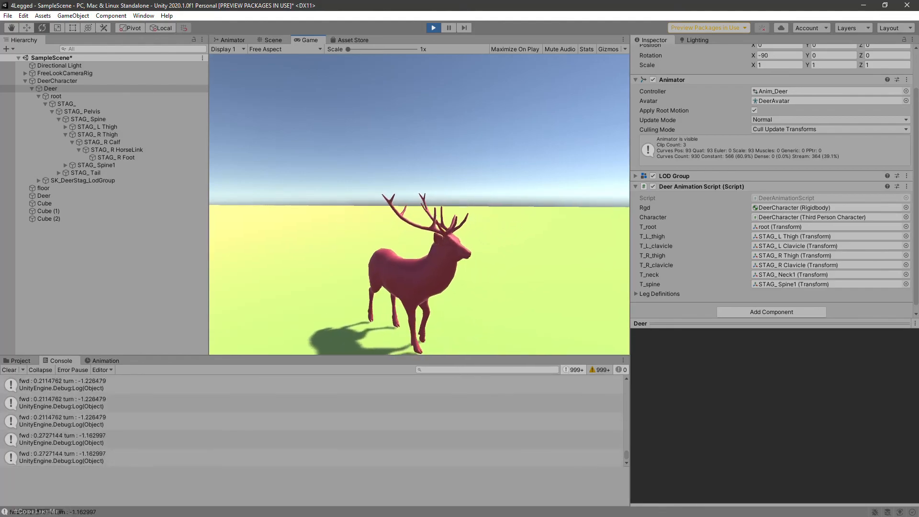
key(a)
key(d)
key(a)
key(d)
key(a)
key(d)
key(a)
key(d)
key(a)
key(d)
key(a)
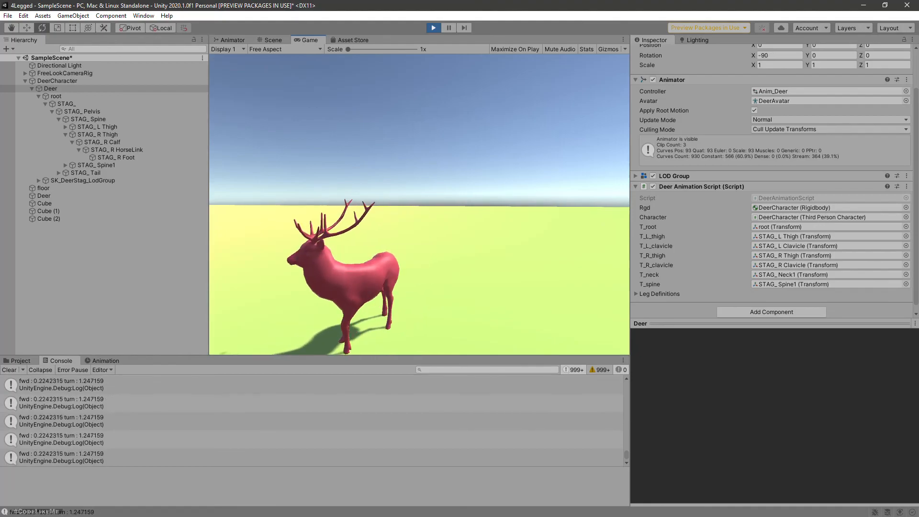
key(s)
key(a)
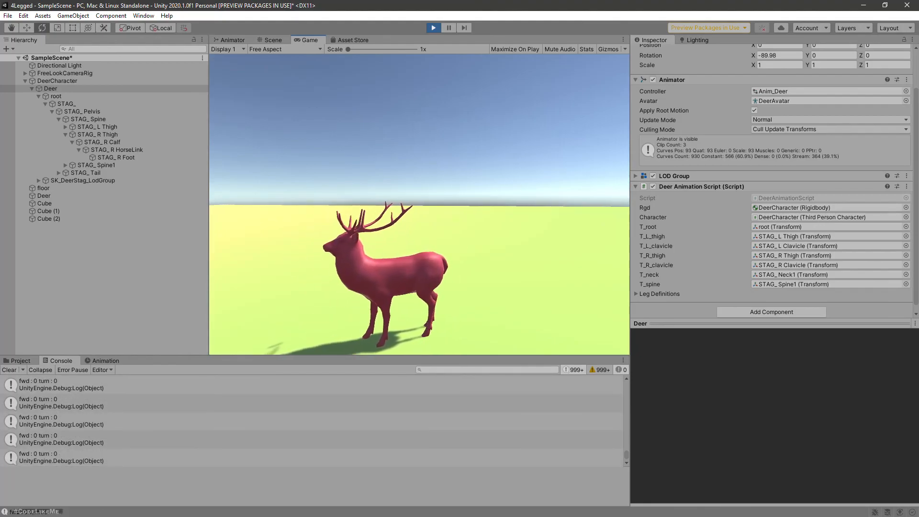
key(d)
key(a)
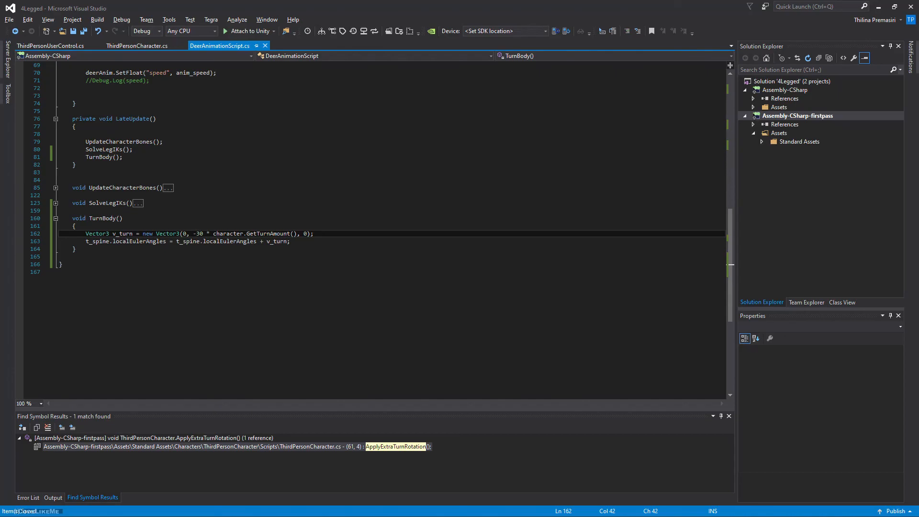
Declare a private float field named bodyTurnAmount below the legDefinitions array in DeerAnimationScript
scroll(142, 271, up, 20)
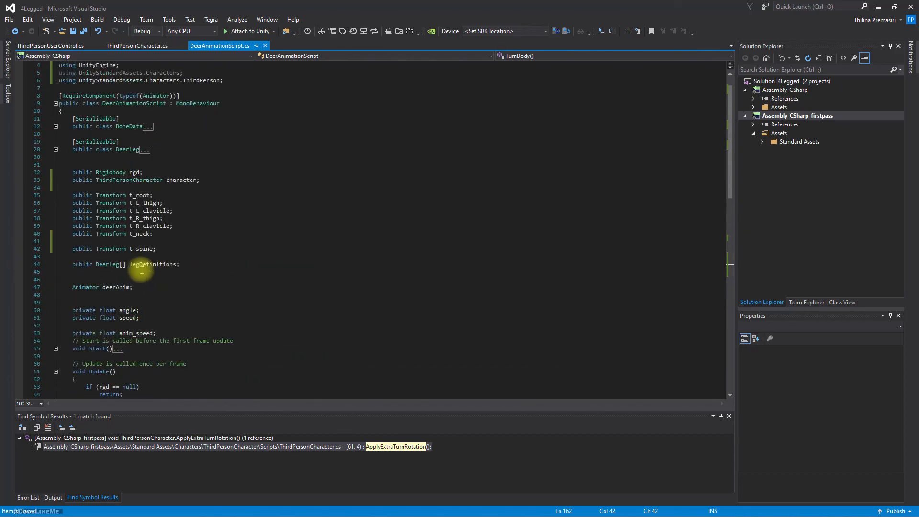
scroll(158, 239, down, 3)
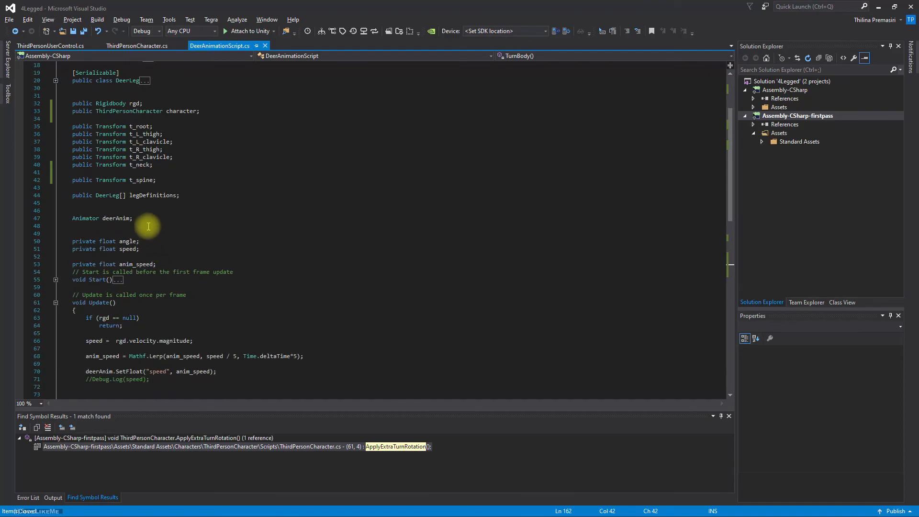
click(201, 196)
key(Down)
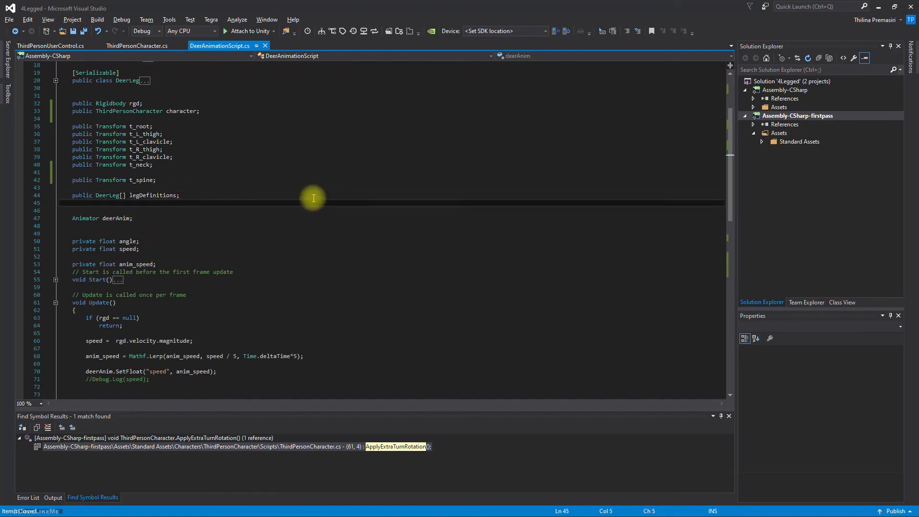
key(Return)
text(pr)
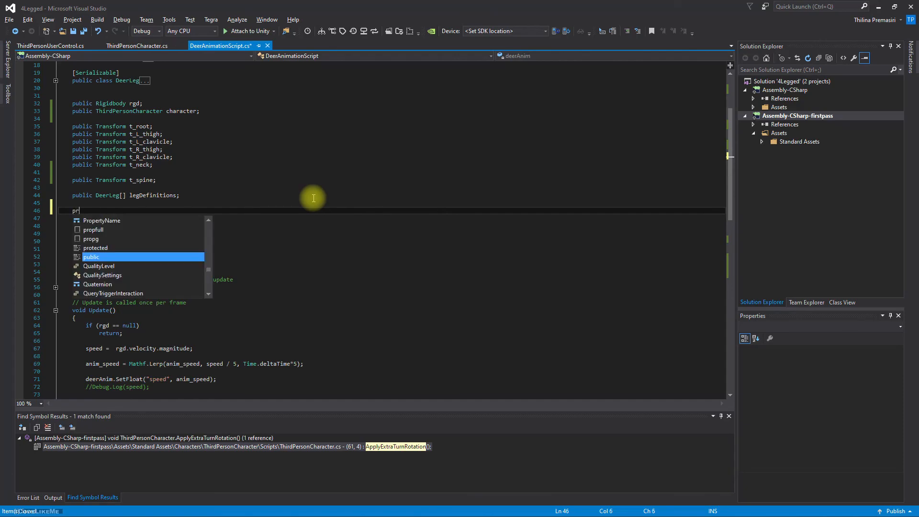
text(ivate float body_turn_amount)
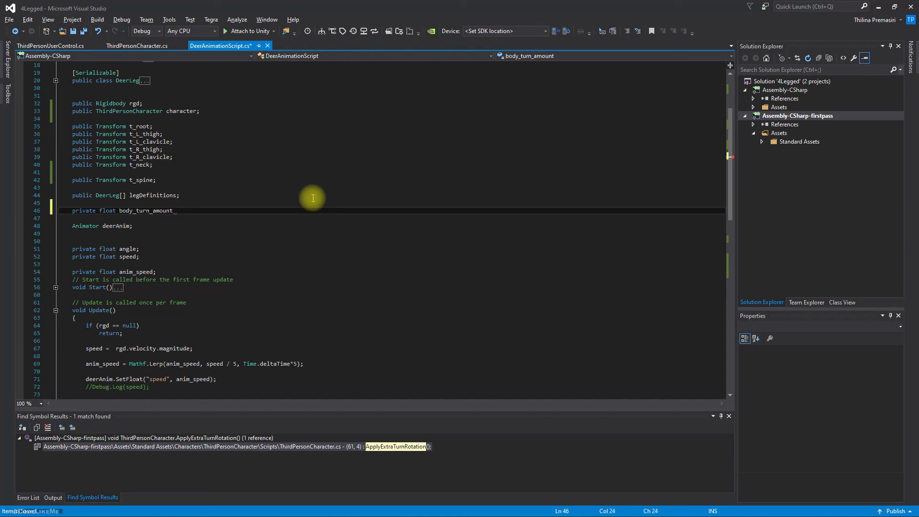
key(Right)
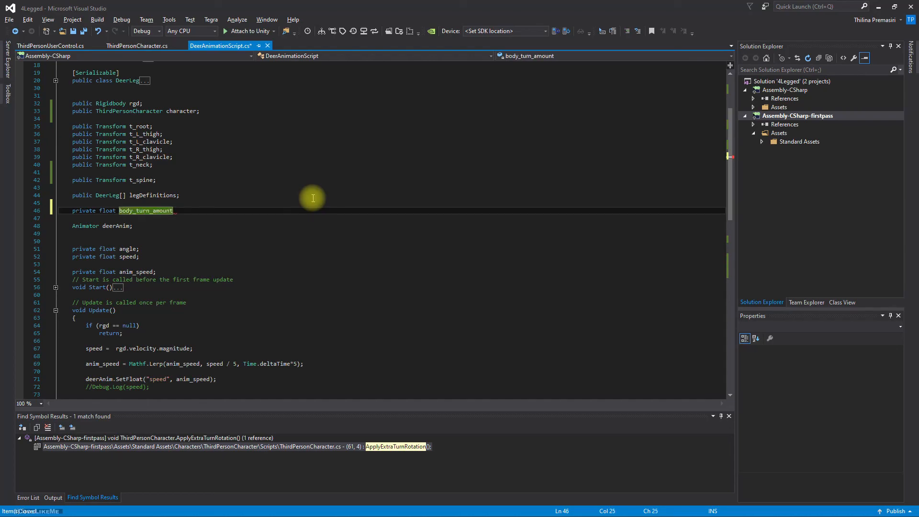
key(Left)
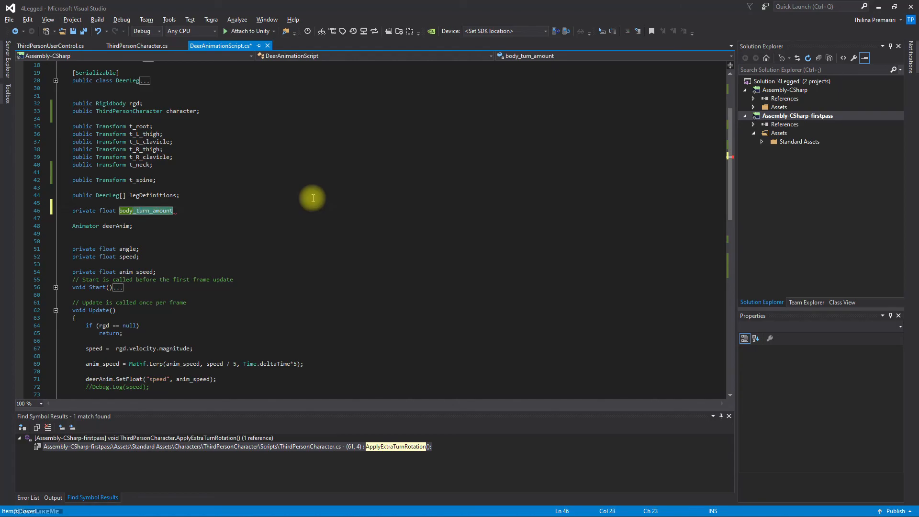
text(bodyT)
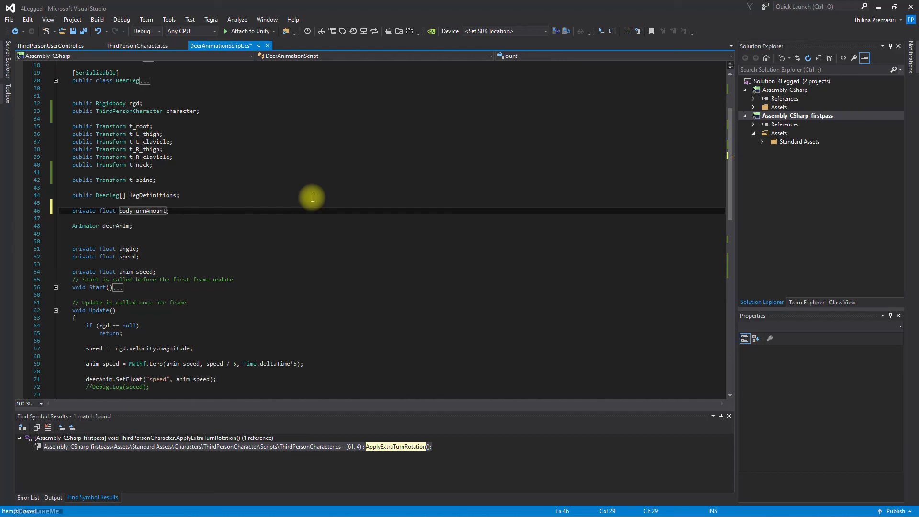
Remove the v_turn declaration from TurnBody and put its new Vector3 expression in place of v_turn in the spine rotation line
scroll(220, 260, down, 15)
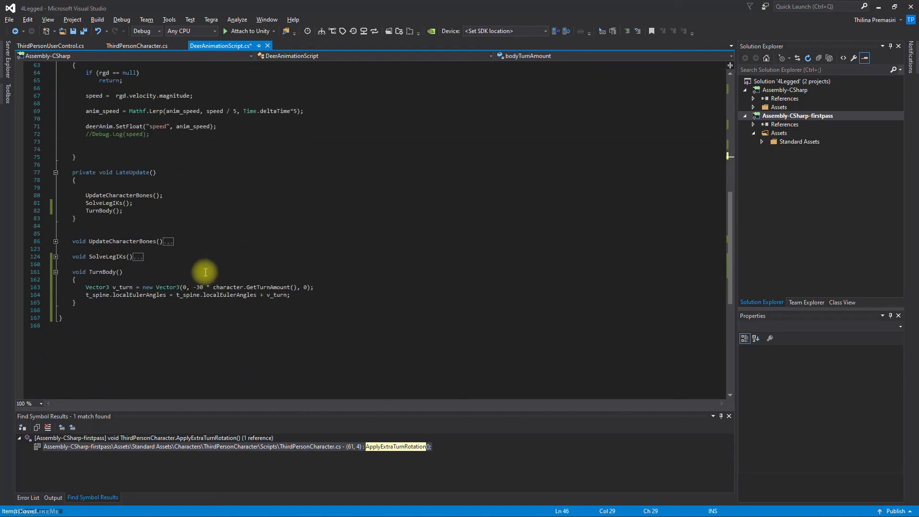
click(317, 286)
drag(316, 287, 145, 290)
key(ctrl+c)
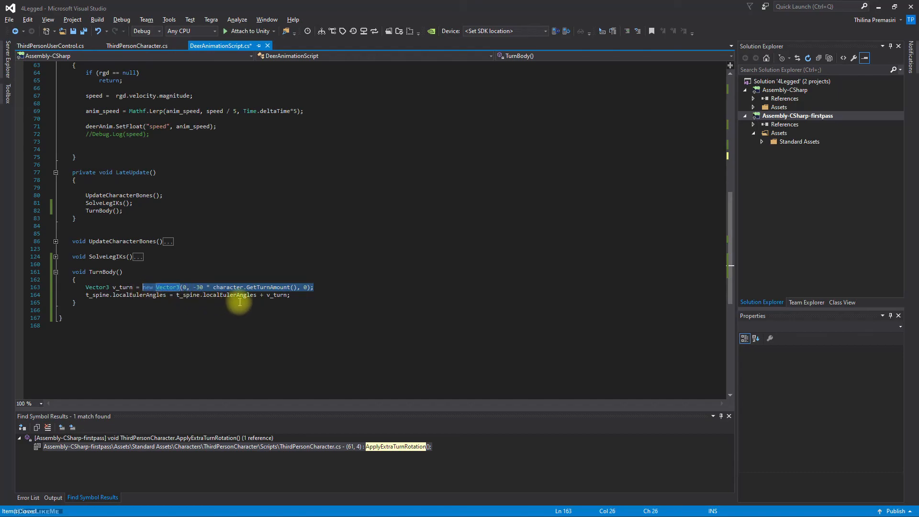
key(Delete)
drag(143, 287, 89, 289)
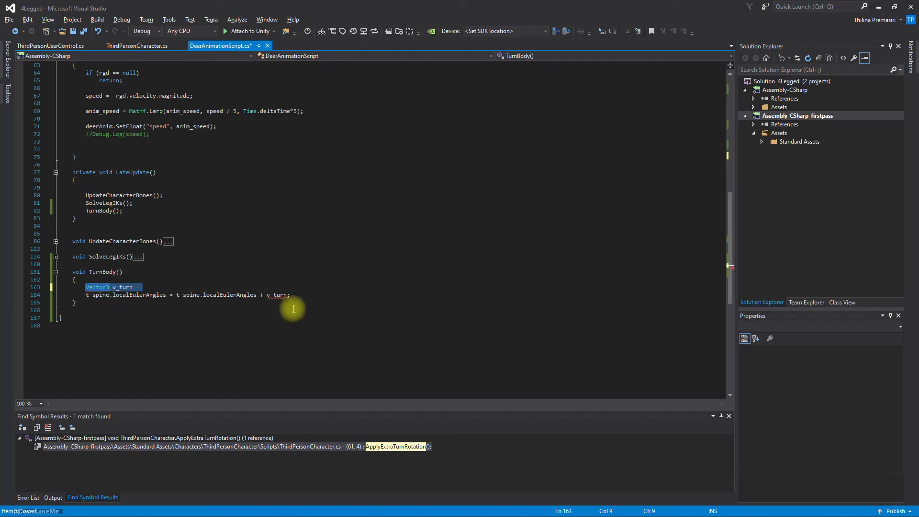
key(BackSpace)
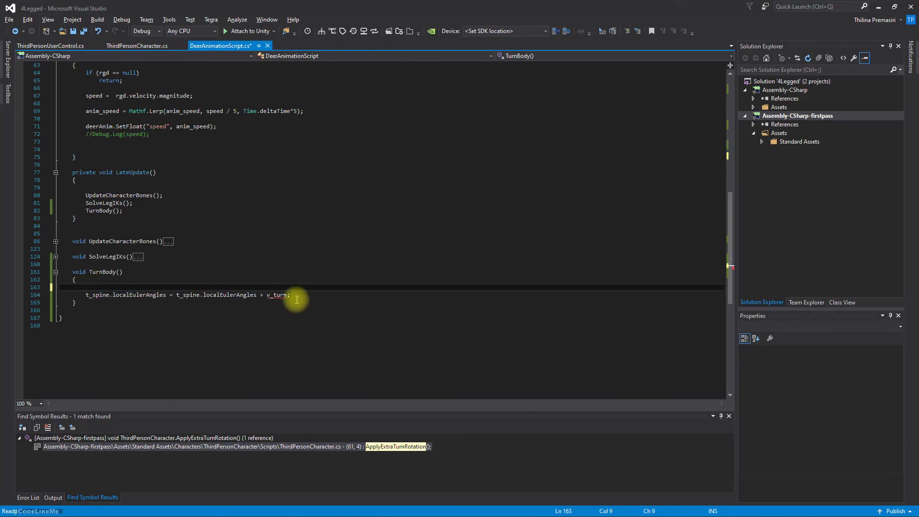
click(269, 294)
double_click(269, 294)
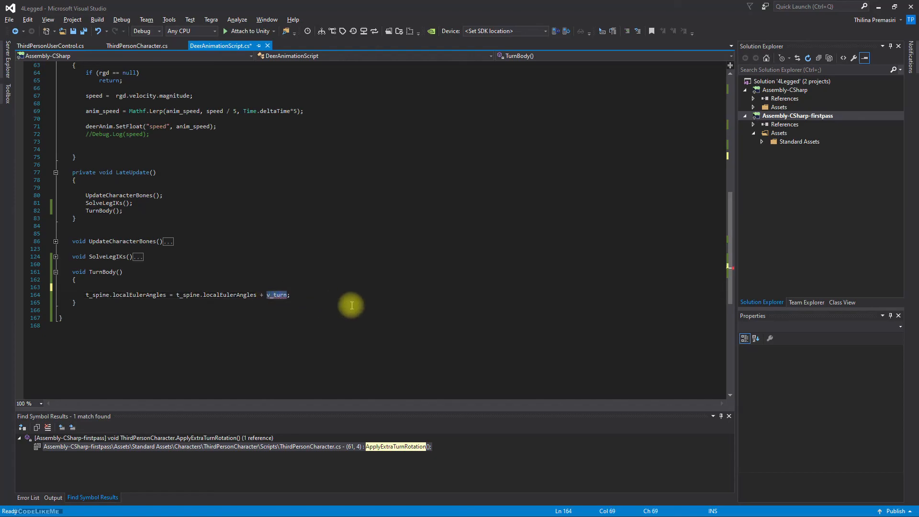
key(ctrl+v)
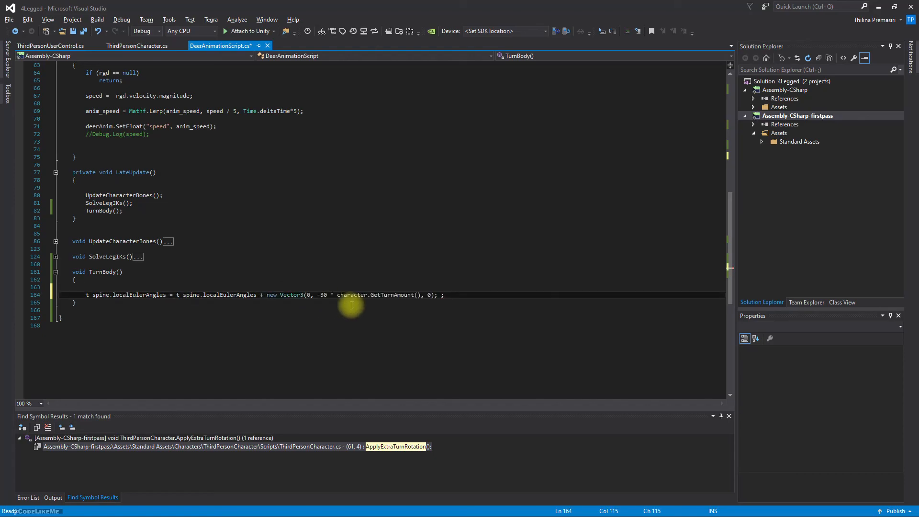
Replace -30 * character.GetTurnAmount() in the rotation line's Vector3 with bodyTurnAmount
double_click(325, 295)
drag(318, 295, 421, 296)
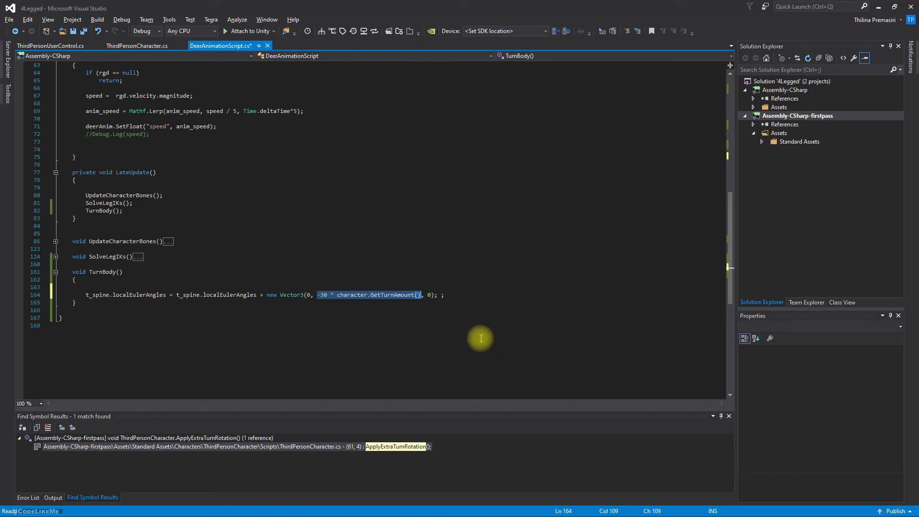
text(bodyt)
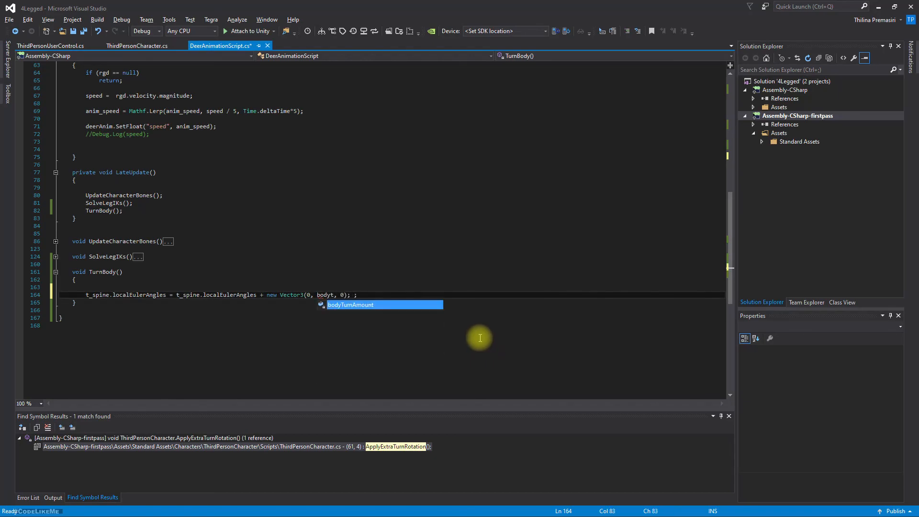
key(Tab)
Assign an empty Mathf.Lerp() call to bodyTurnAmount on the line above the spine rotation in TurnBody
key(Up)
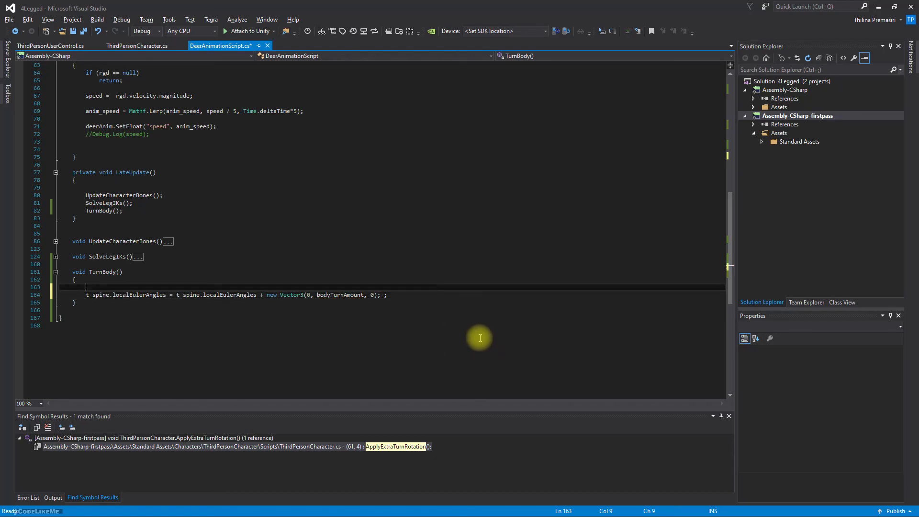
text(bodyTurnAmount = Ler)
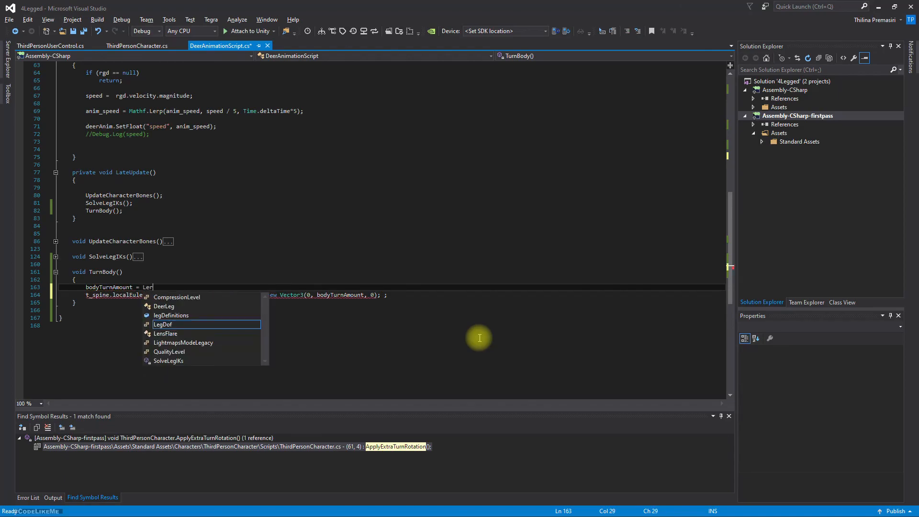
key(BackSpace)
key(BackSpace)
key(BackSpace)
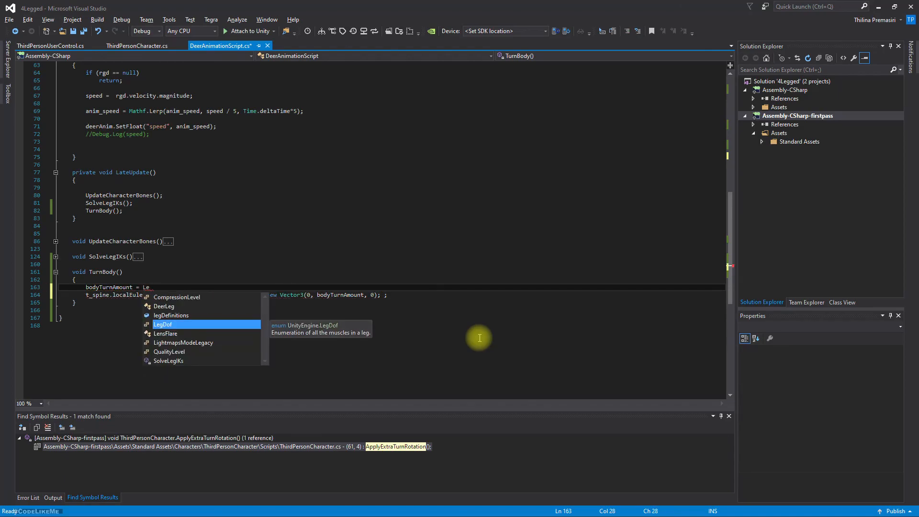
text(Math)
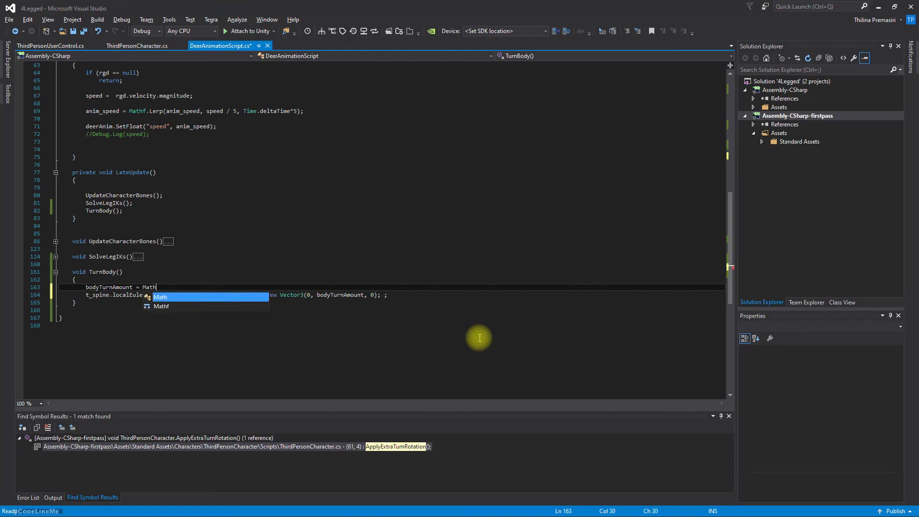
key(Escape)
text(,le)
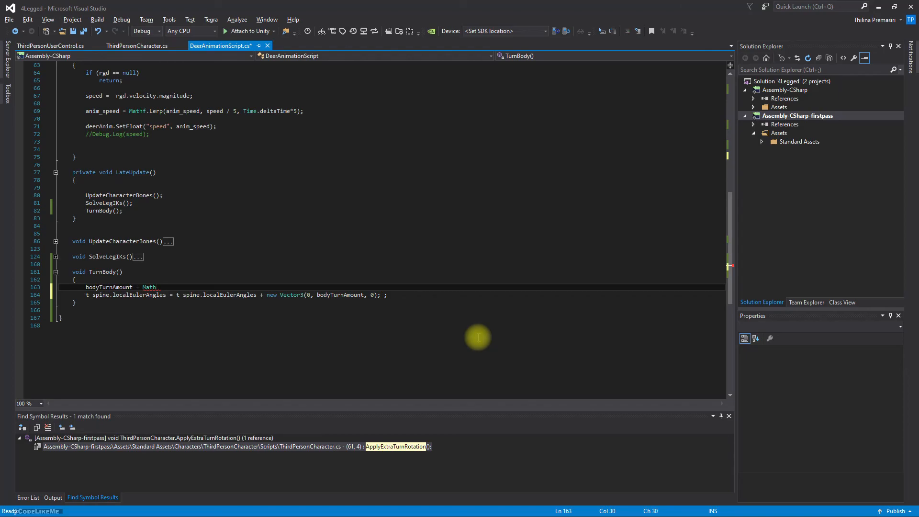
text(.ler)
key(BackSpace)
key(BackSpace)
key(BackSpace)
key(BackSpace)
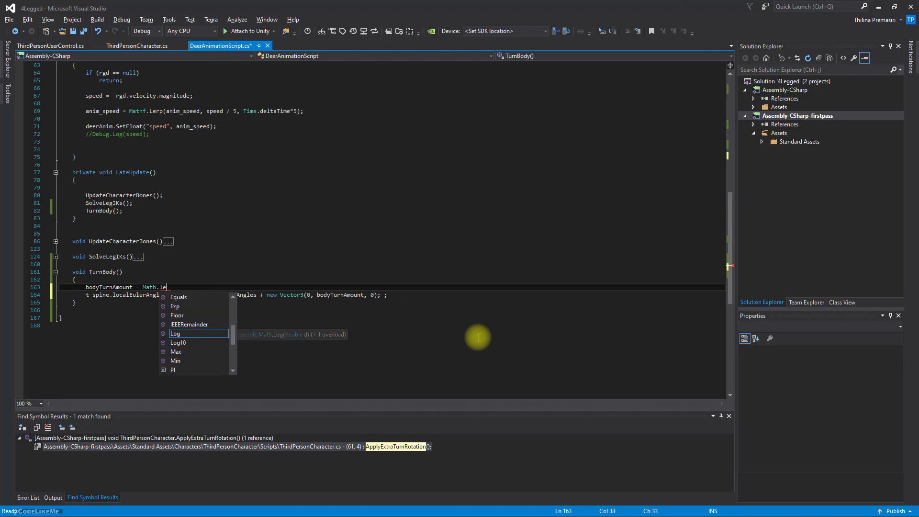
text(f.ler)
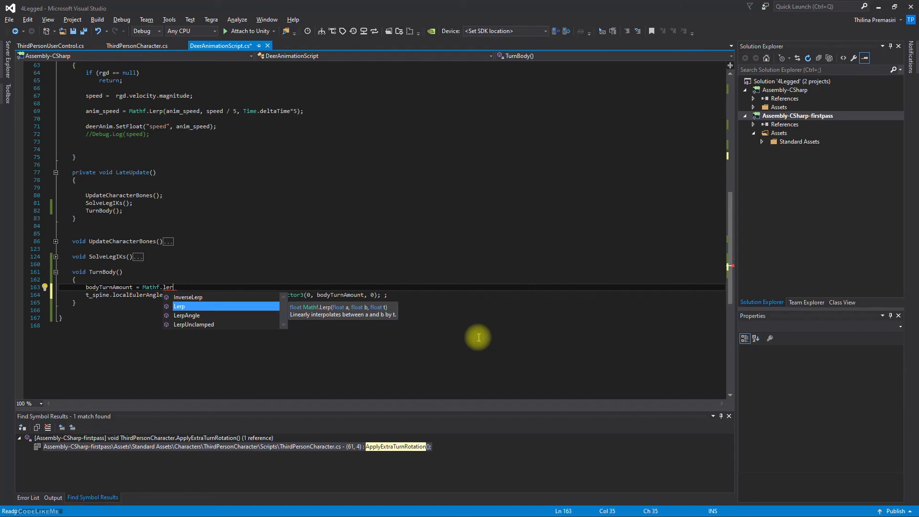
key(Tab)
text(())
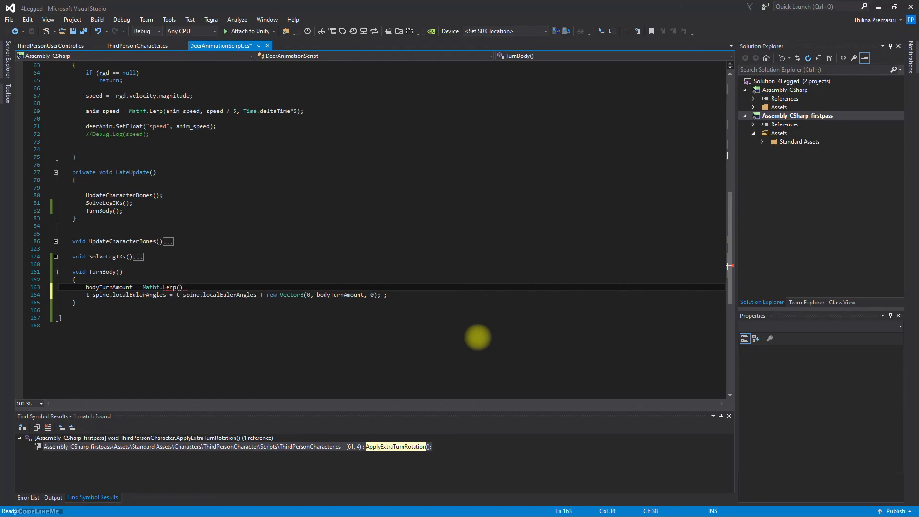
Give the Mathf.Lerp call bodyTurnAmount as its start value and character.GetTurnAmount as its end value
key(Left)
text(body)
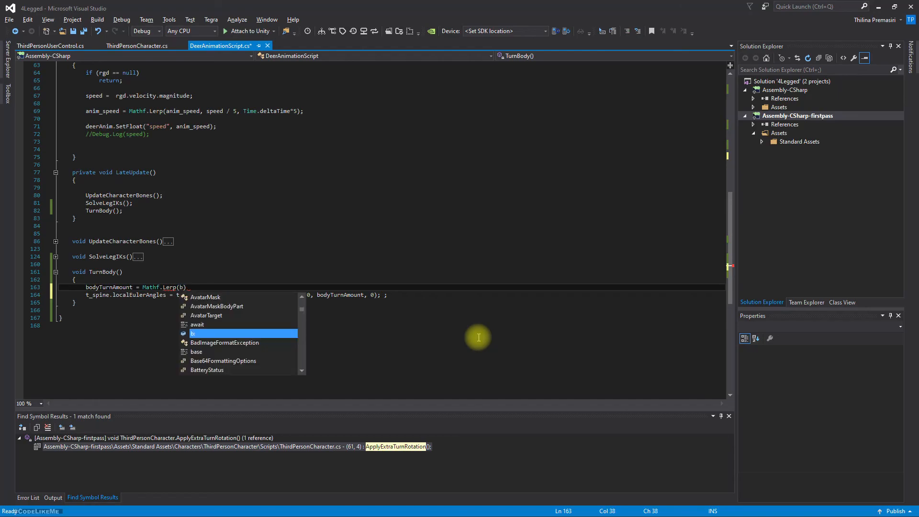
key(Tab)
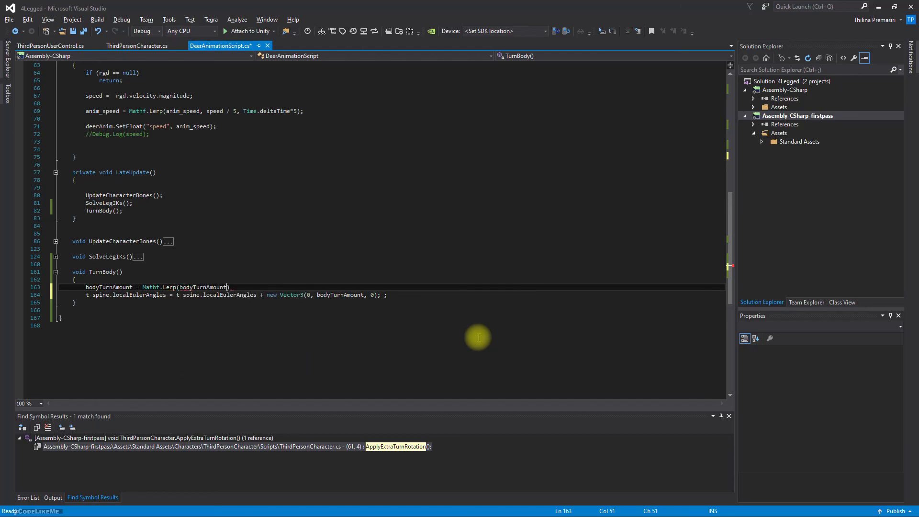
text(,)
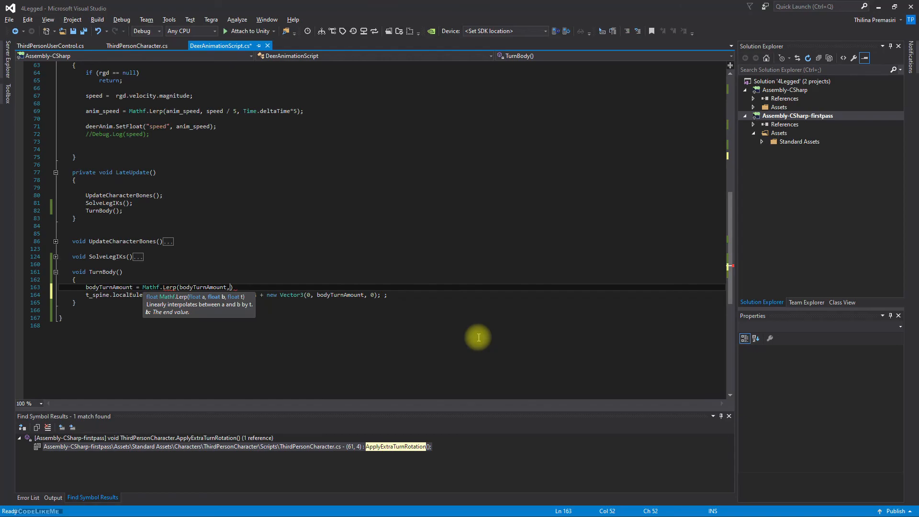
text(character.Ge)
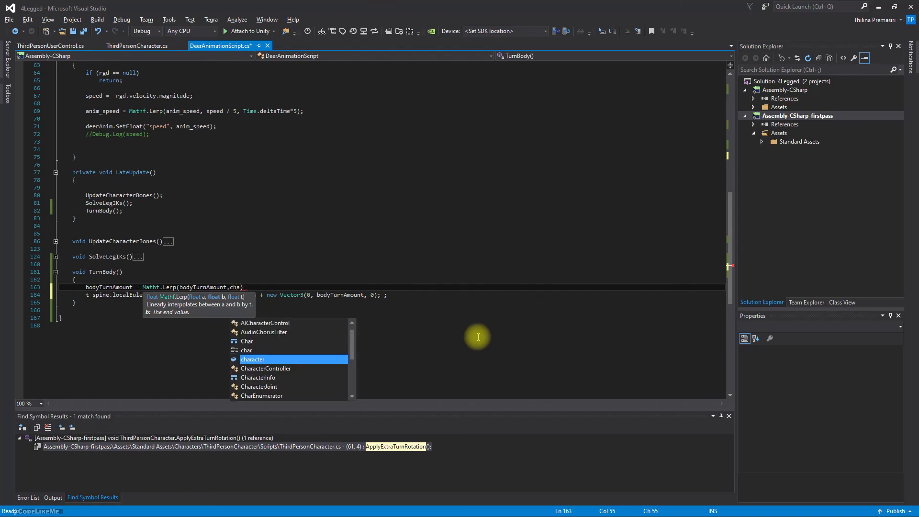
text(tTur)
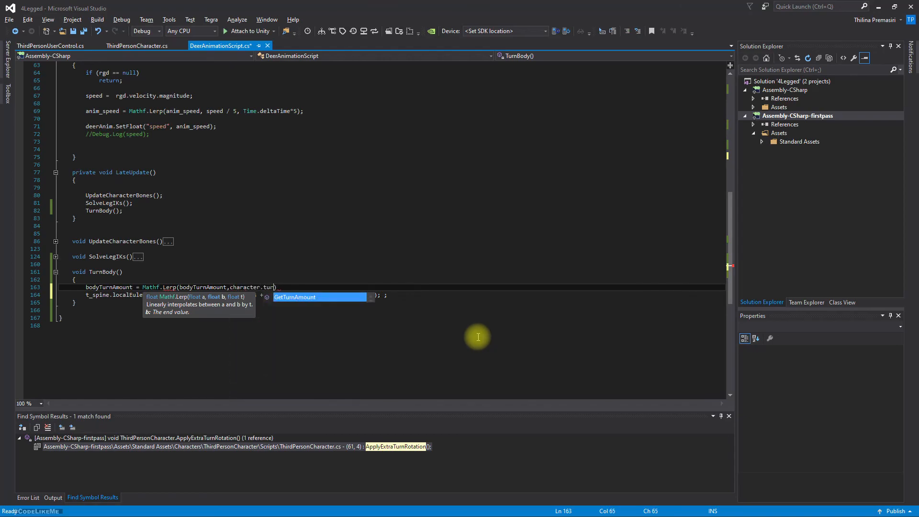
text(n)
key(Tab)
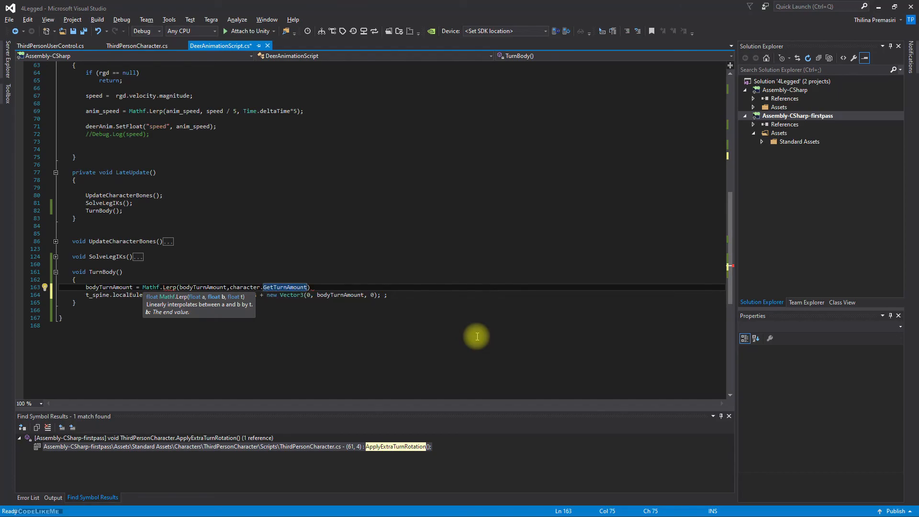
Set the Lerp's interpolation argument to Time.deltaTime * 10, end the statement, and add the missing parentheses to GetTurnAmount
text(,Time.)
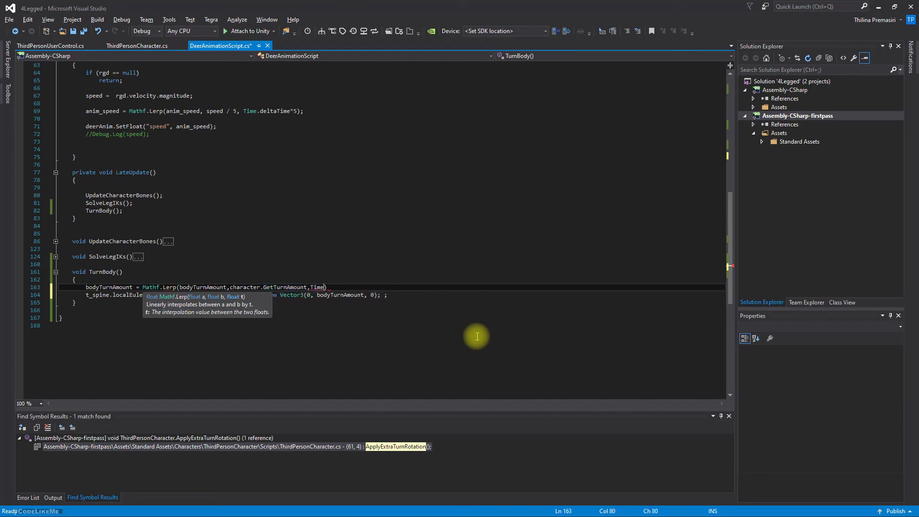
text(det)
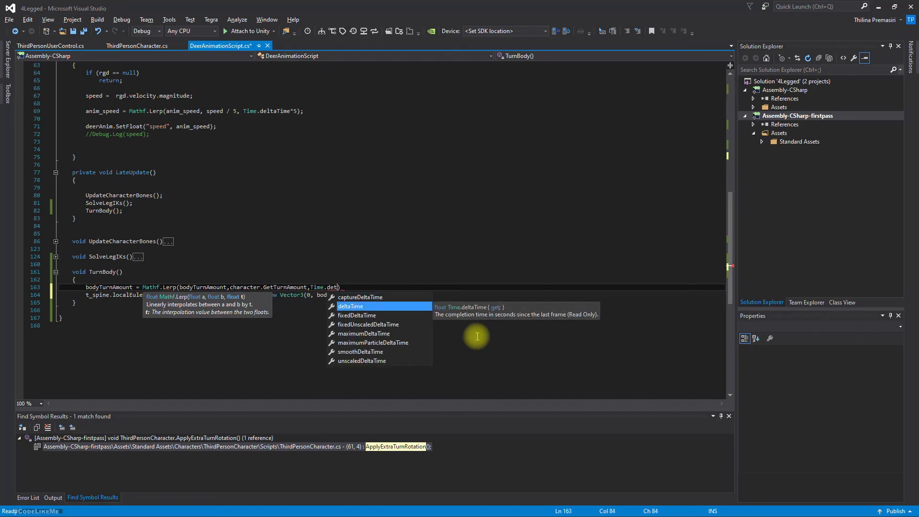
key(Tab)
text(* 10);)
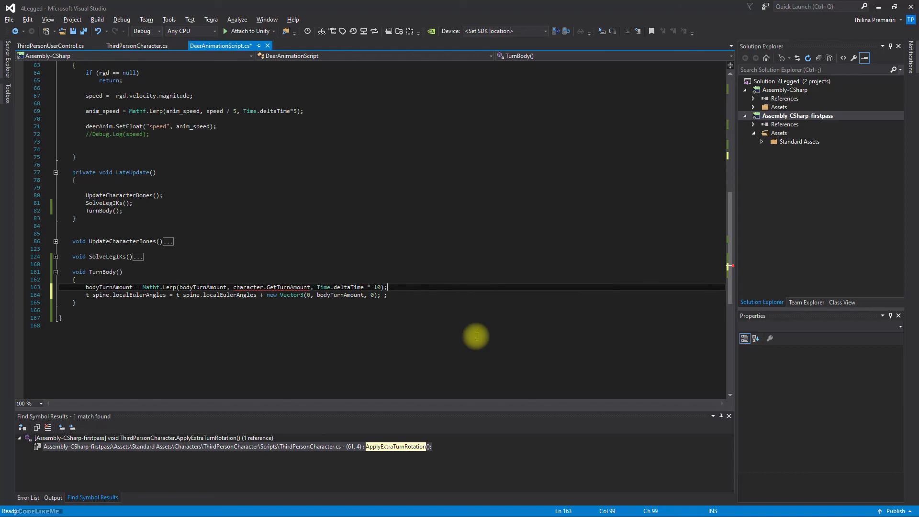
double_click(308, 287)
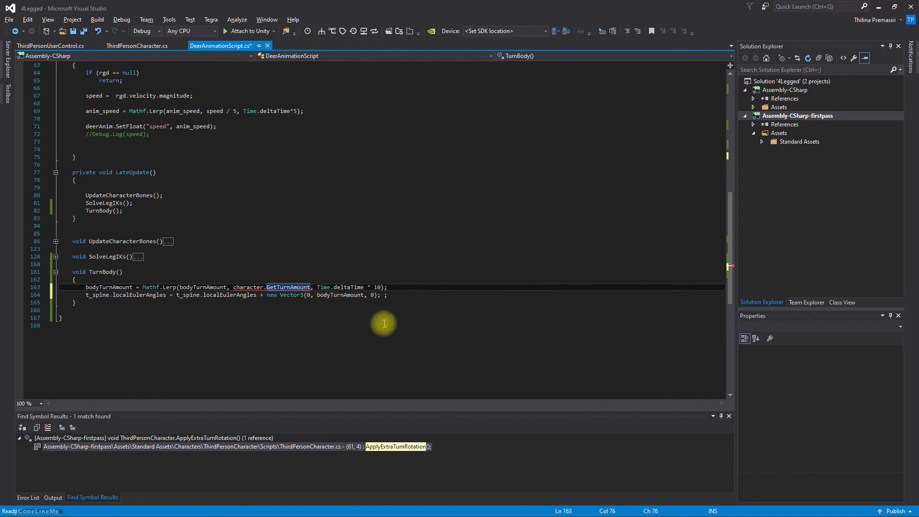
key(Right)
text(())
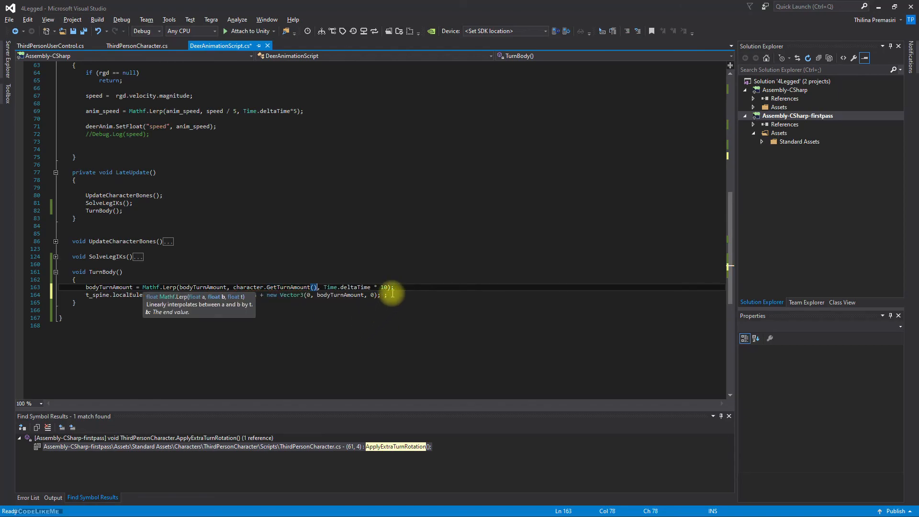
Multiply the Lerp result assigned to bodyTurnAmount by 30, enclose the whole product in parentheses, and save the script
key(End)
key(ctrl+s)
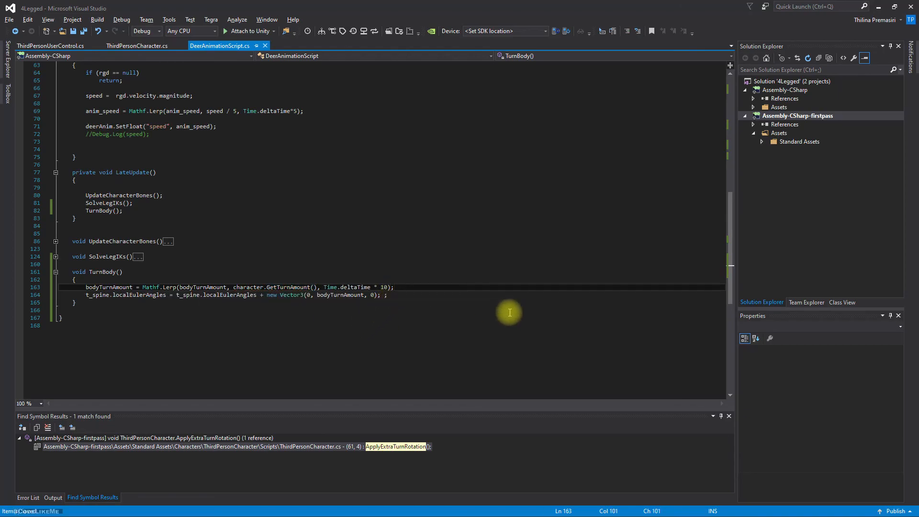
click(143, 287)
text(30*)
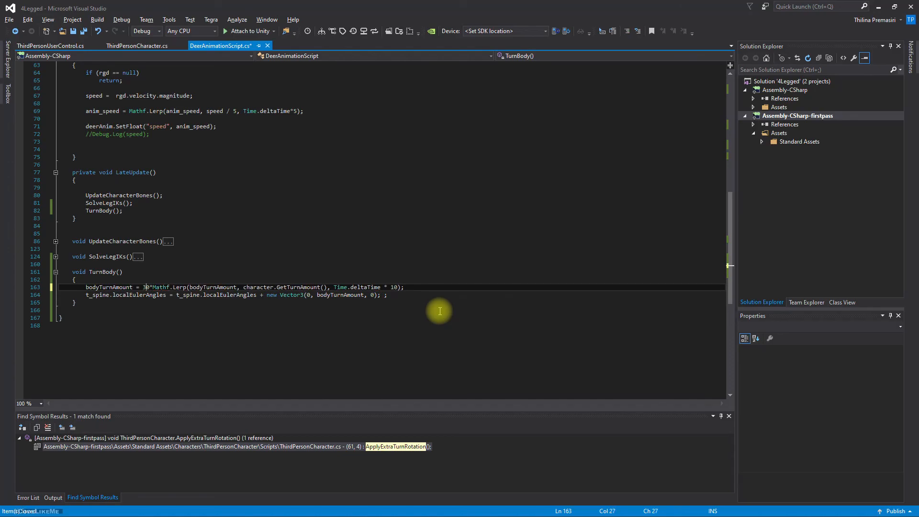
text(()
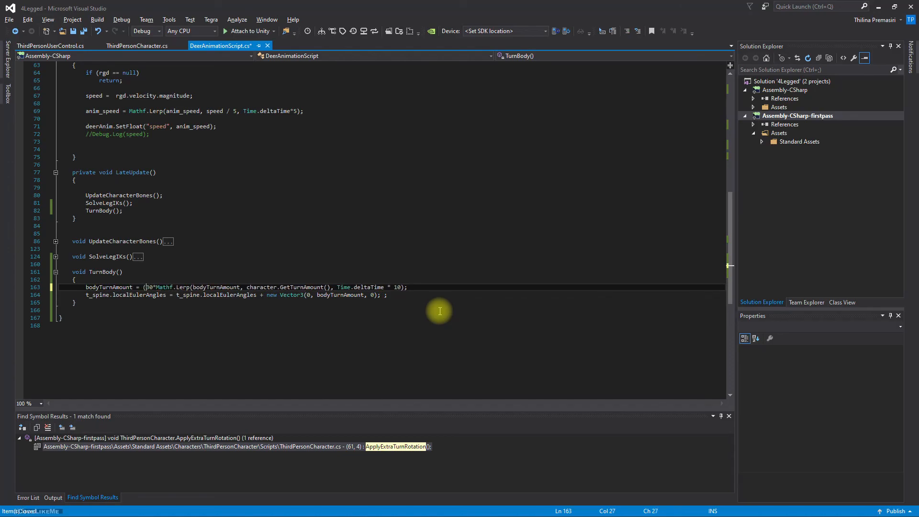
click(425, 291)
key(Left)
text())
key(shift+Left)
key(shift+Left)
key(shift+Left)
key(shift+Left)
key(shift+Left)
key(shift+Left)
key(shift+Left)
key(shift+Left)
key(shift+Left)
key(shift+Left)
key(shift+Left)
key(shift+Left)
key(shift+Left)
key(shift+Left)
key(shift+Left)
key(shift+Left)
key(shift+Left)
key(shift+Left)
key(shift+Left)
key(shift+Left)
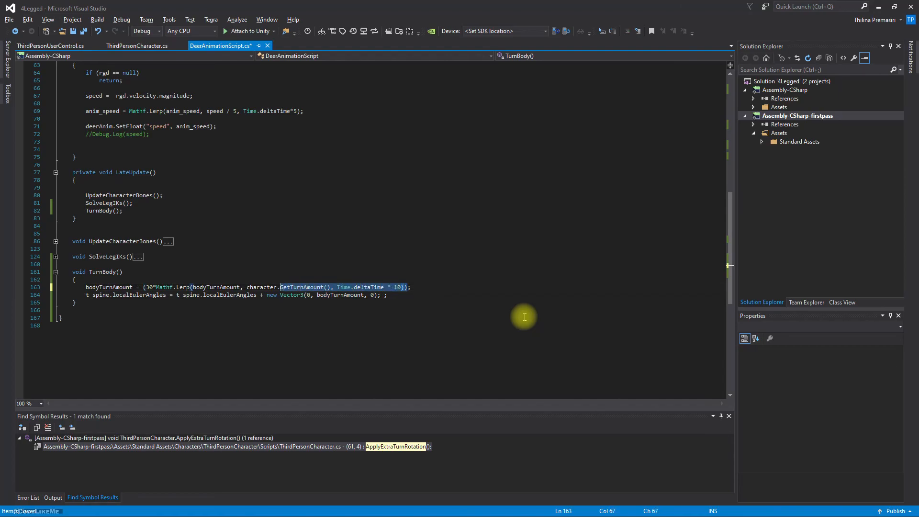
key(shift+Left)
key(shift+Left)
key(shift+Left)
key(shift+Left)
key(shift+Left)
key(shift+Left)
key(shift+Left)
key(shift+Left)
key(shift+Left)
key(shift+Left)
key(shift+Left)
key(shift+Left)
key(shift+Left)
key(shift+Left)
key(shift+Left)
key(shift+Left)
key(shift+Left)
key(shift+Left)
key(shift+Left)
key(shift+Left)
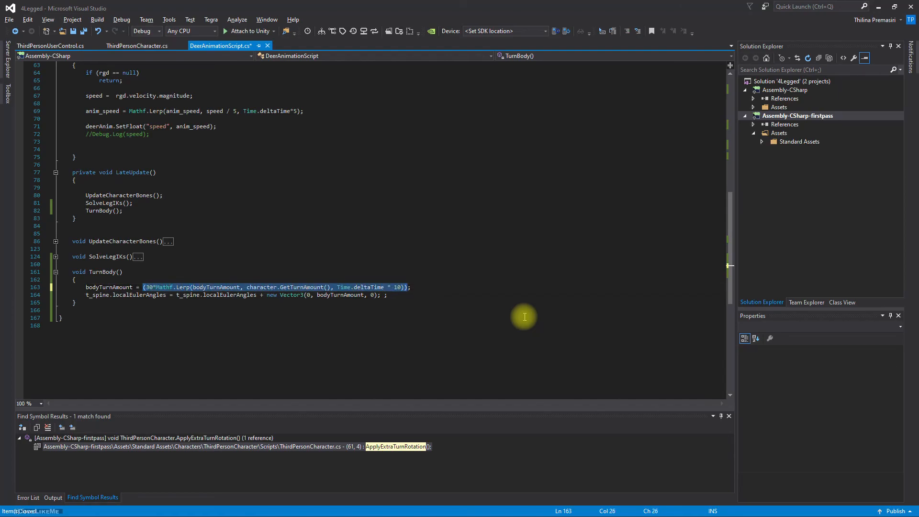
click(73, 31)
Switch to Unity, run the scene, and steer the deer forward and to the right to test the spine bend
key(alt+Tab)
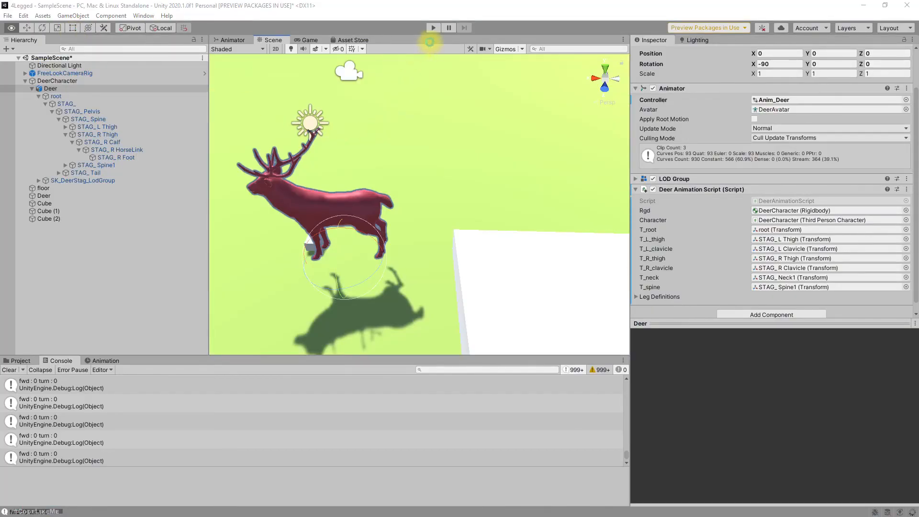
click(433, 27)
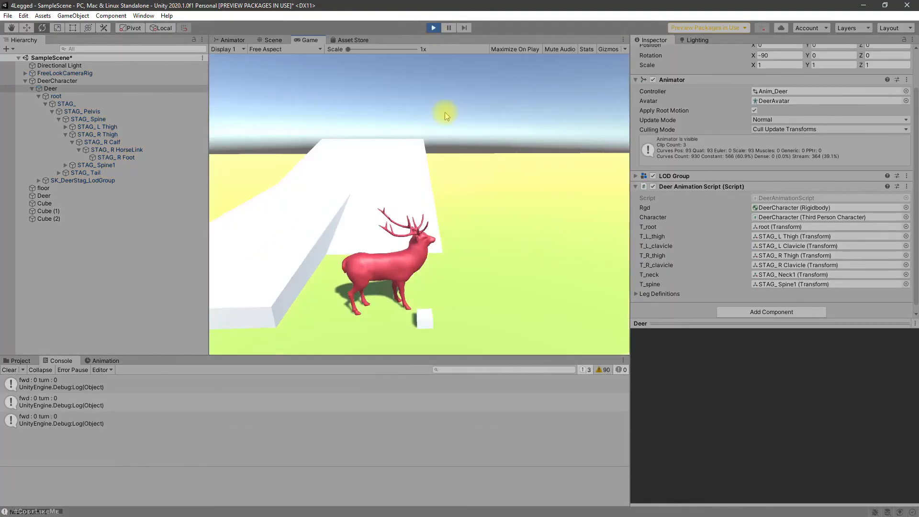
key(w)
key(d)
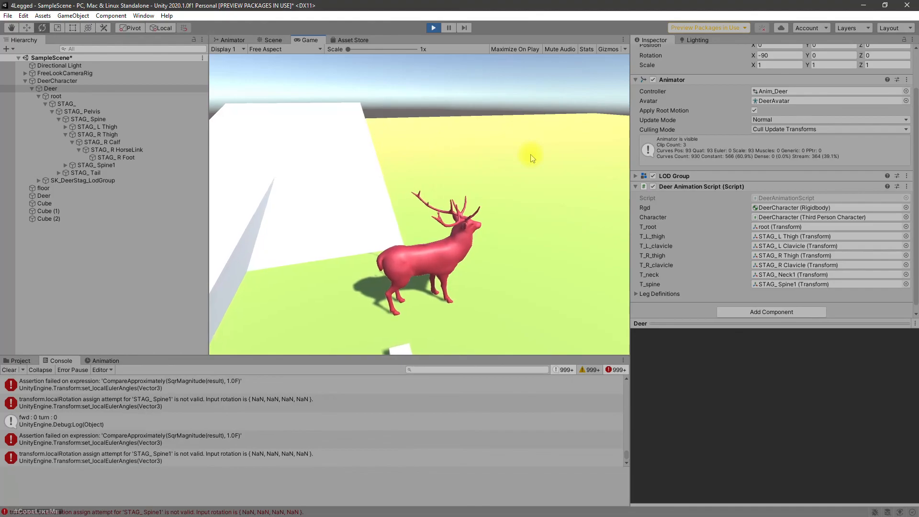
Restart play mode and move the deer forward with turns to both sides to check the spine bend again
key(ctrl+p)
key(ctrl+p)
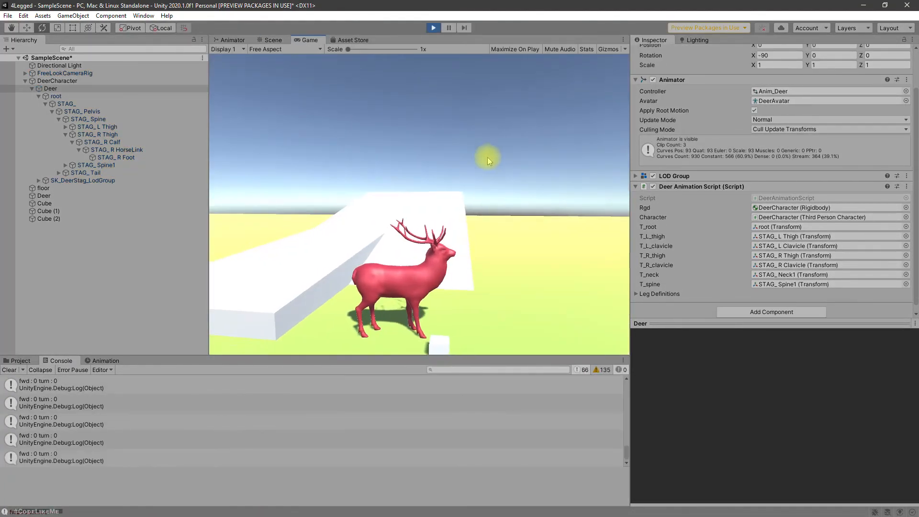
key(w)
key(a)
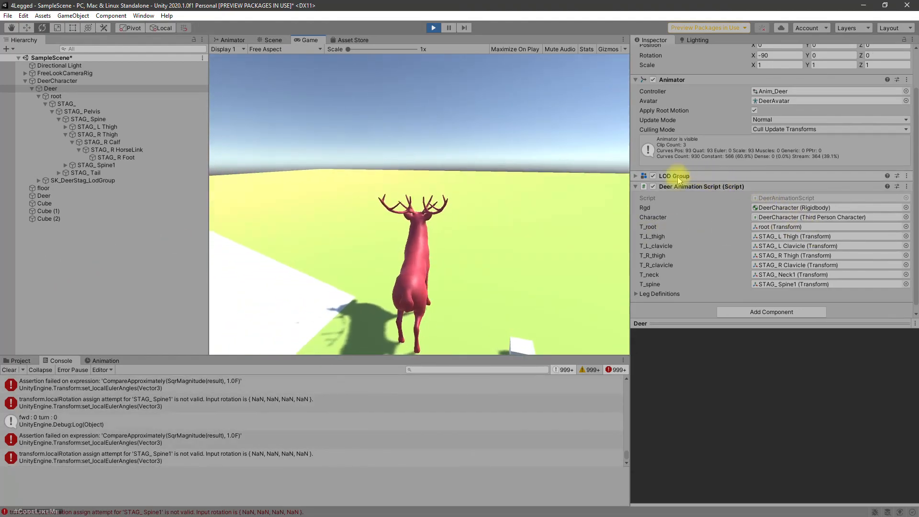
key(w)
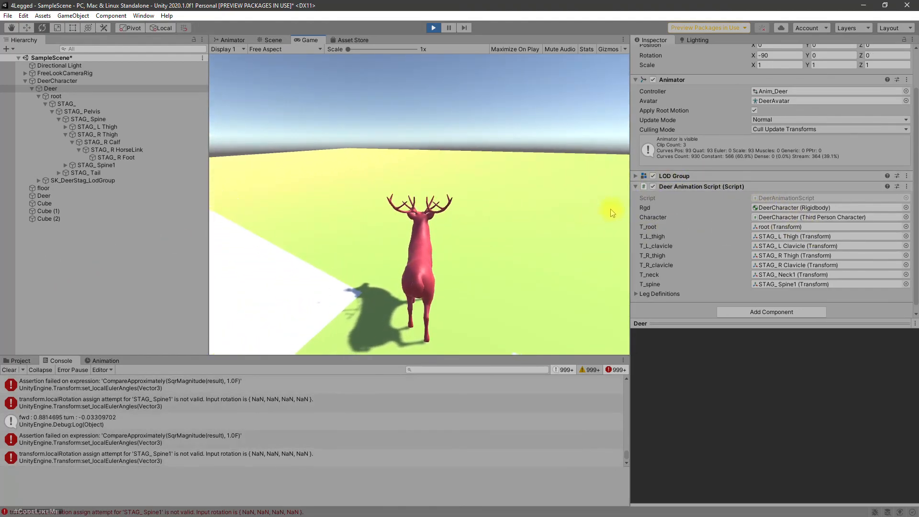
key(d)
key(a)
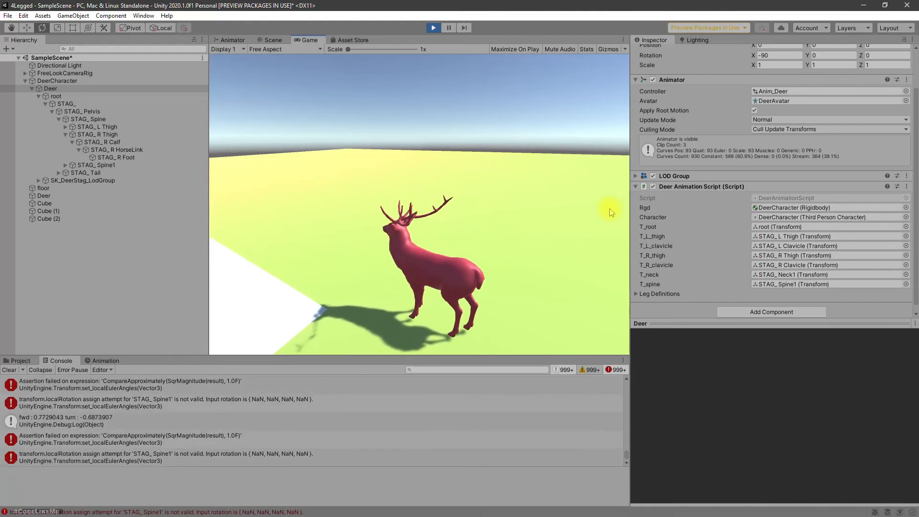
Switch to Visual Studio, change the Lerp's Time.deltaTime multiplier to 1, and save the script
key(alt+Tab)
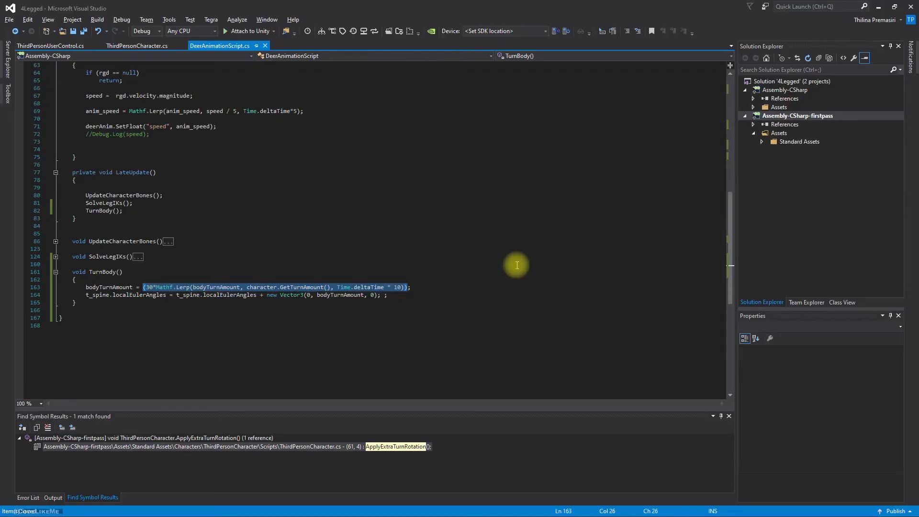
click(440, 290)
double_click(398, 288)
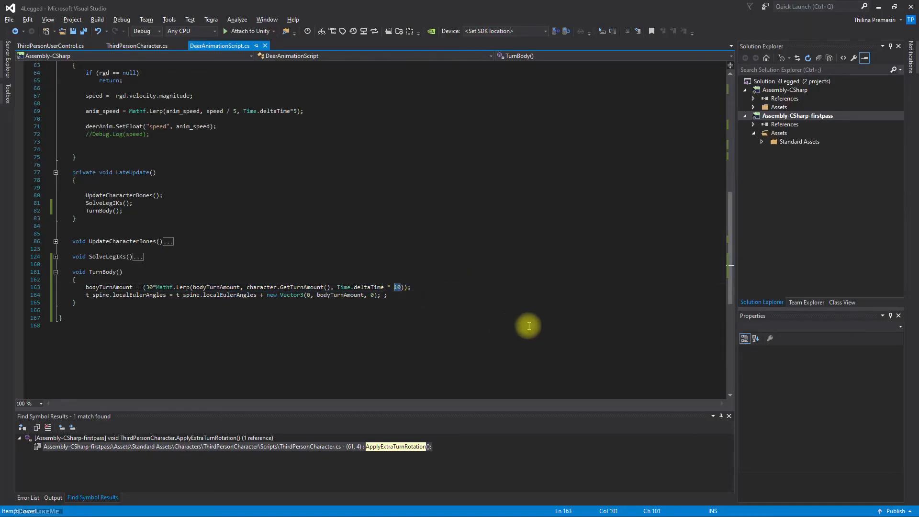
text(1)
key(ctrl+s)
Switch to Unity, play the scene, move the deer forward to test the slower lerp, and stop playing
key(alt+Tab)
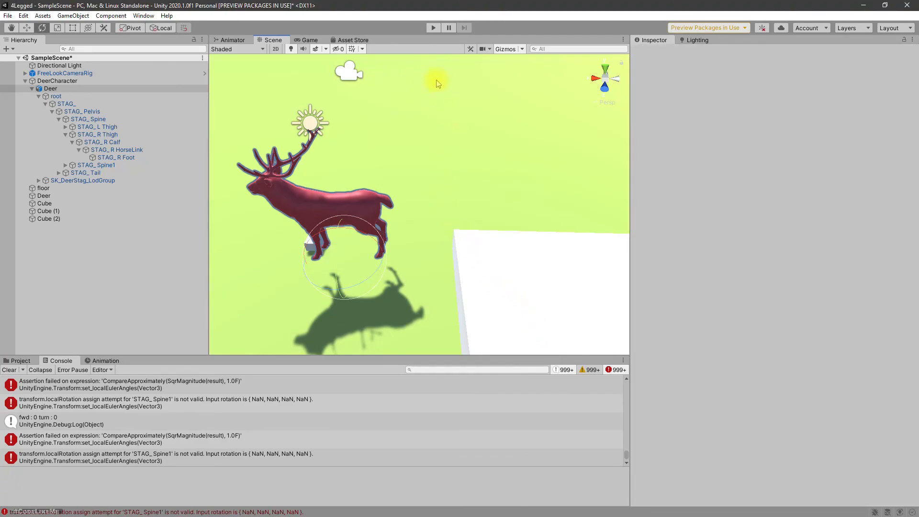
click(429, 27)
click(389, 75)
click(433, 27)
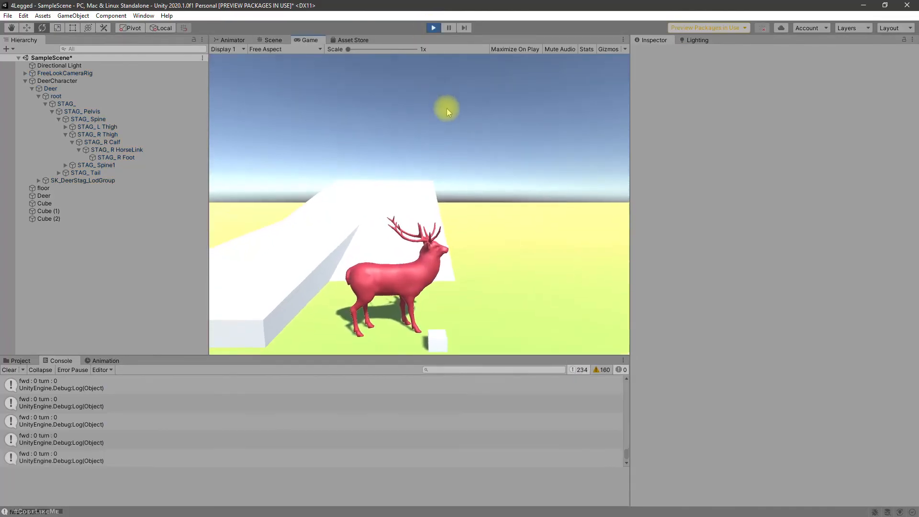
key(w)
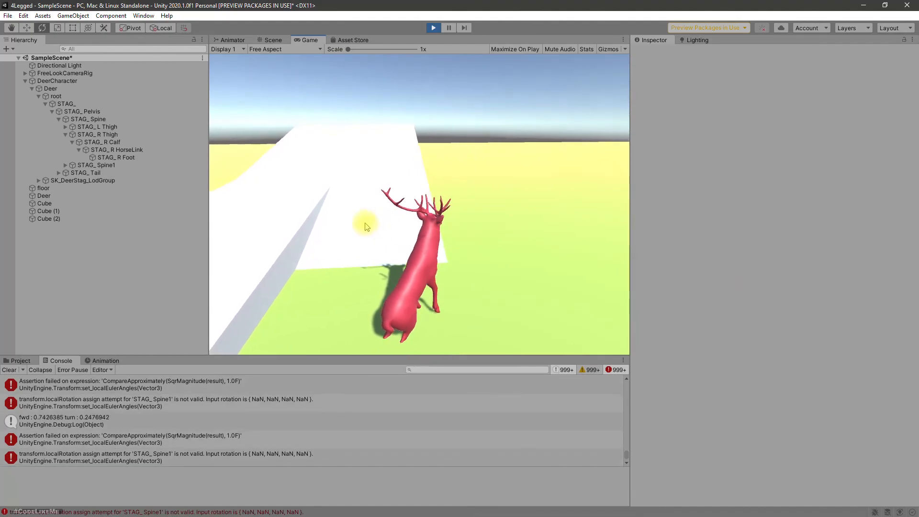
click(433, 27)
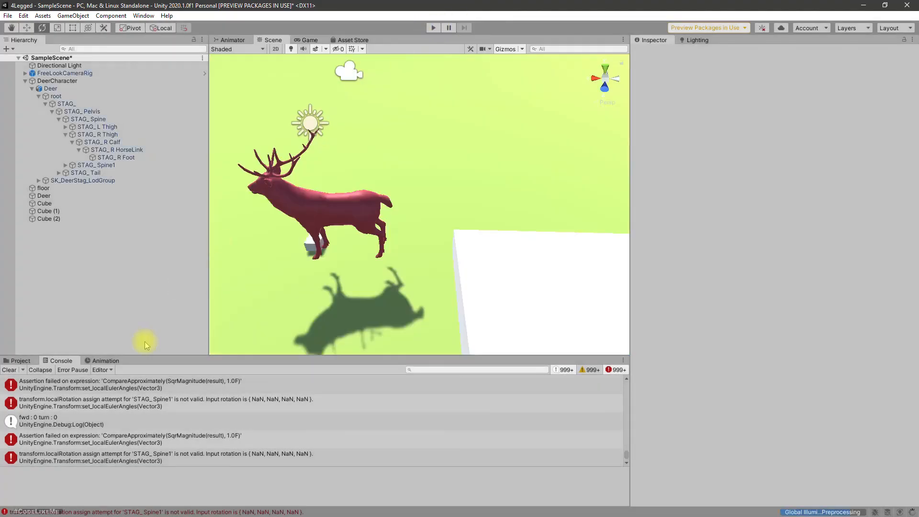
Inspect the console's STAG_ Spine1 localRotation error and open its source line in TurnBody
click(30, 405)
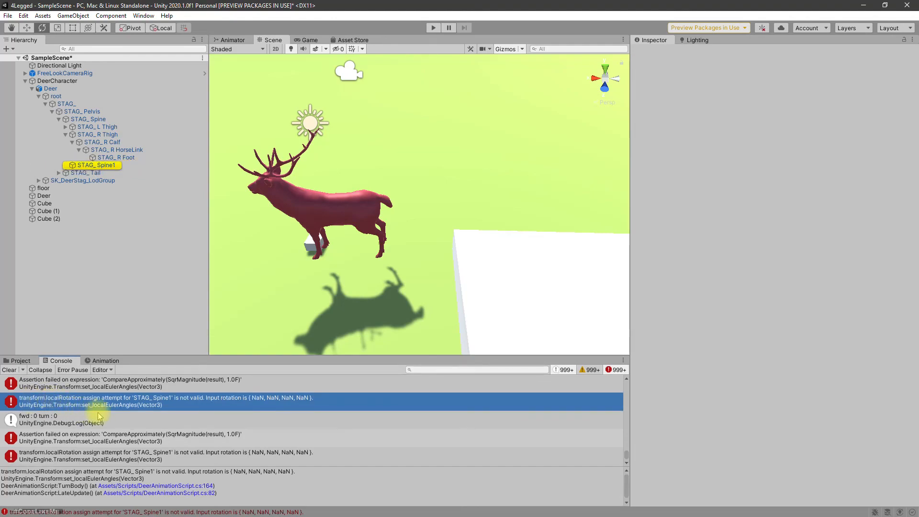
double_click(137, 406)
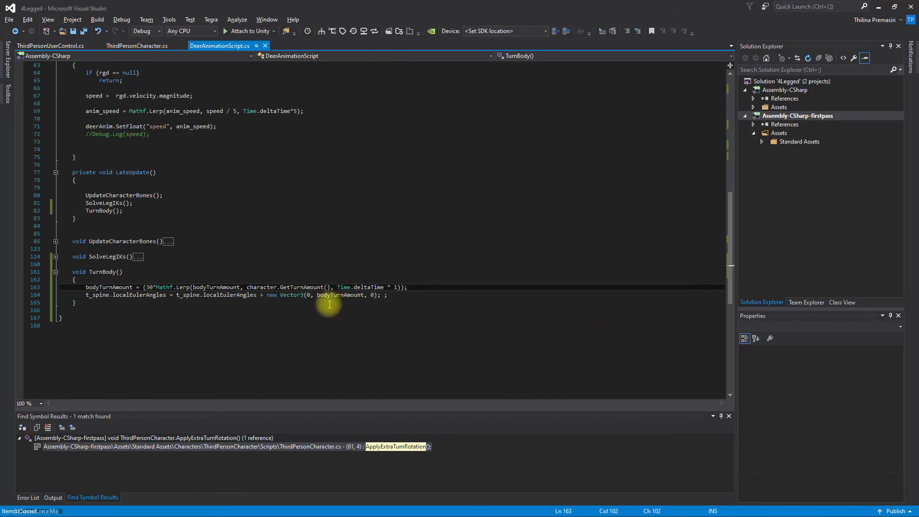
click(398, 294)
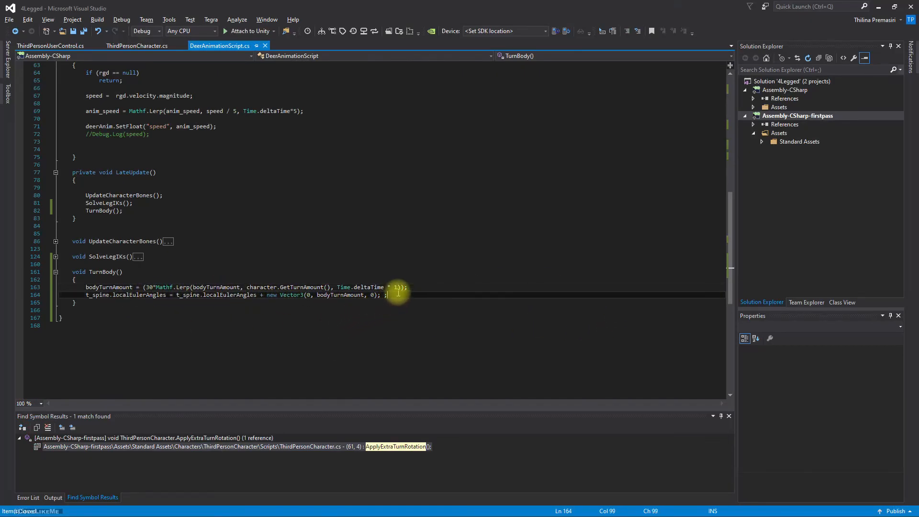
Insert a Mathf.Clamp call with its opening parenthesis before the parenthesised Lerp product assigned to bodyTurnAmount
click(144, 287)
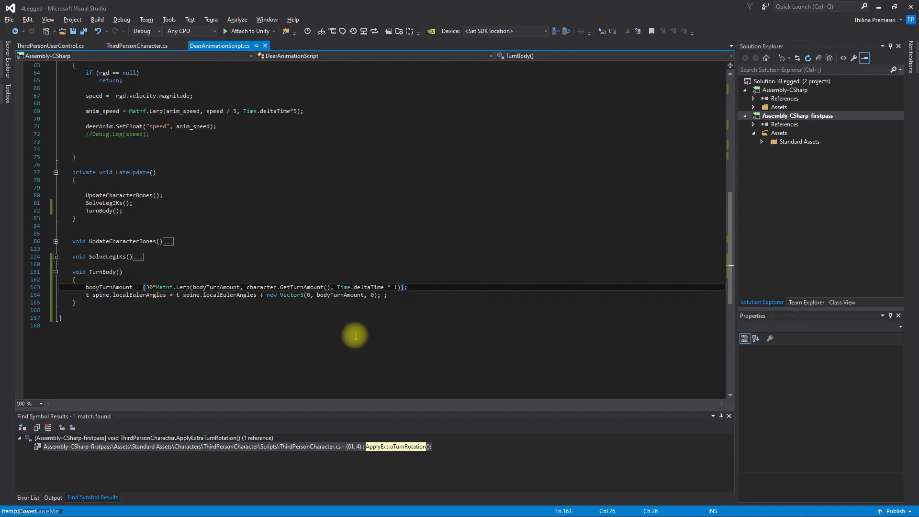
text(Math.)
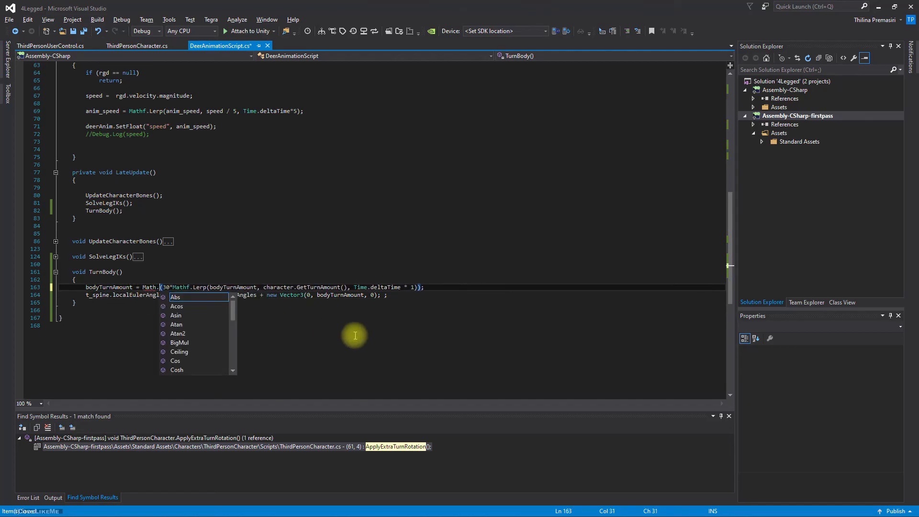
text(cla)
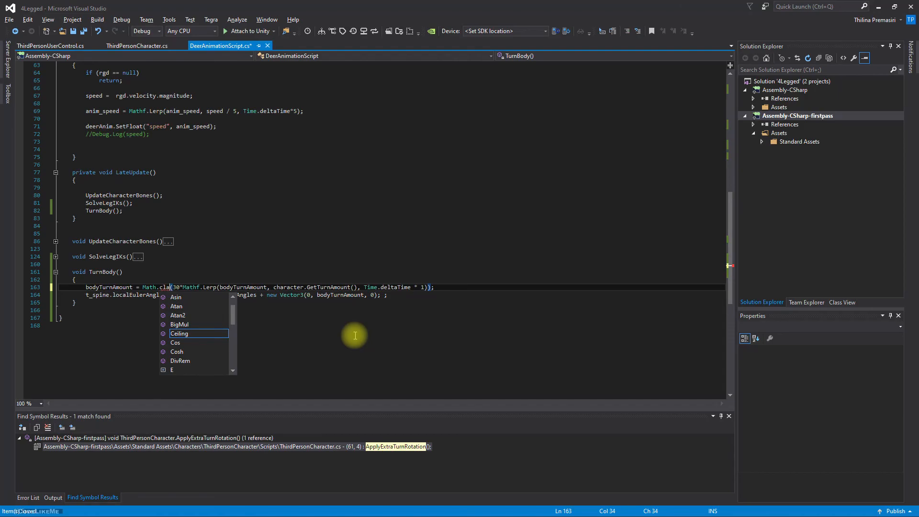
key(Insert)
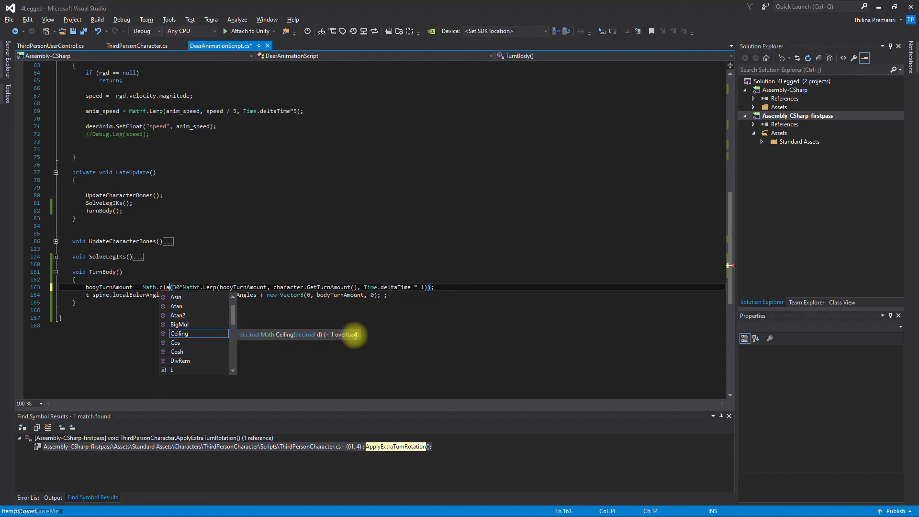
key(BackSpace)
key(BackSpace)
key(BackSpace)
key(BackSpace)
text(f.cla)
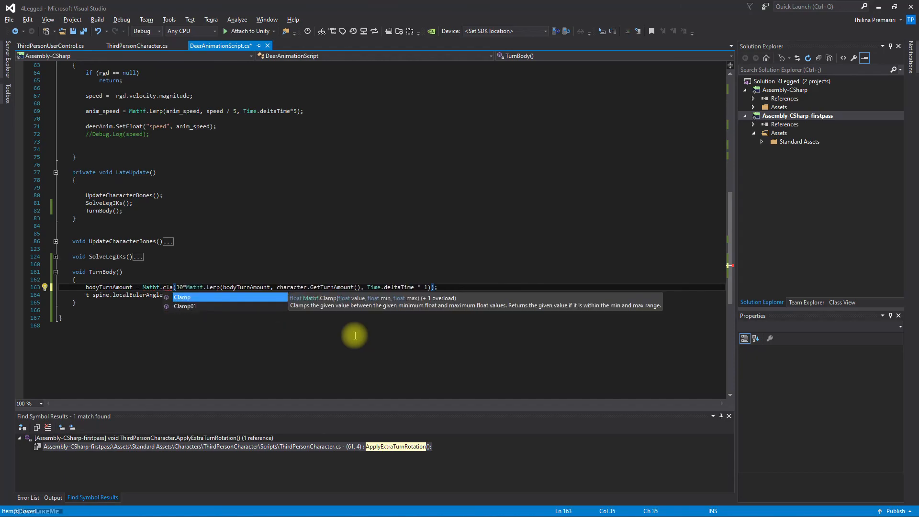
key(Tab)
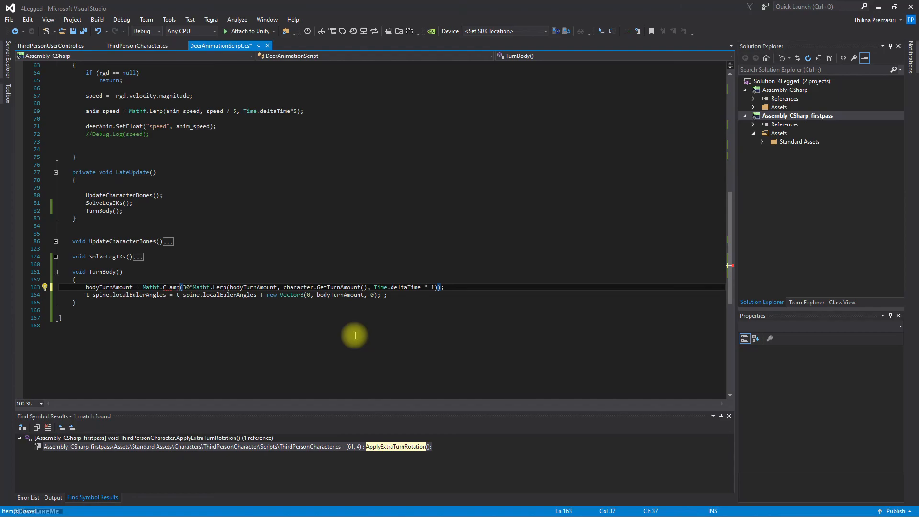
text(()
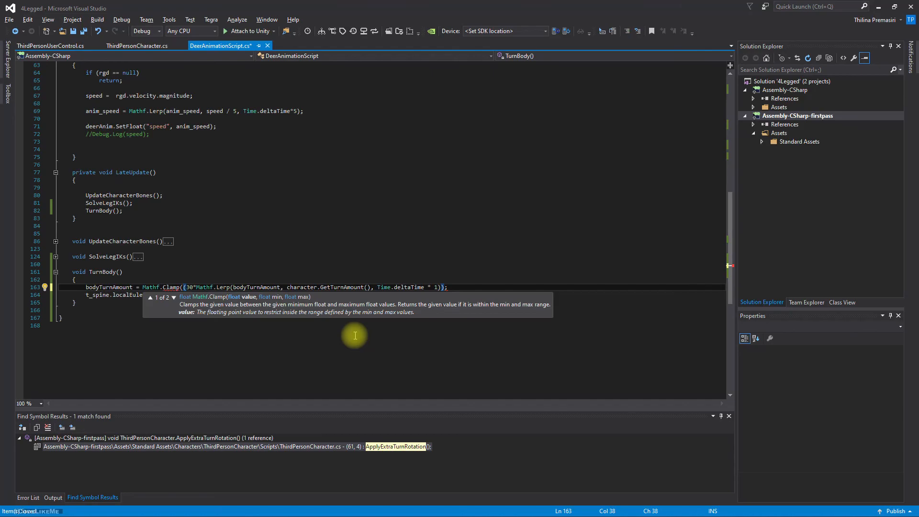
key(Left)
key(shift+Left)
key(shift+Left)
key(shift+Left)
key(shift+Left)
key(shift+Left)
key(shift+Left)
key(Right)
text(-30)
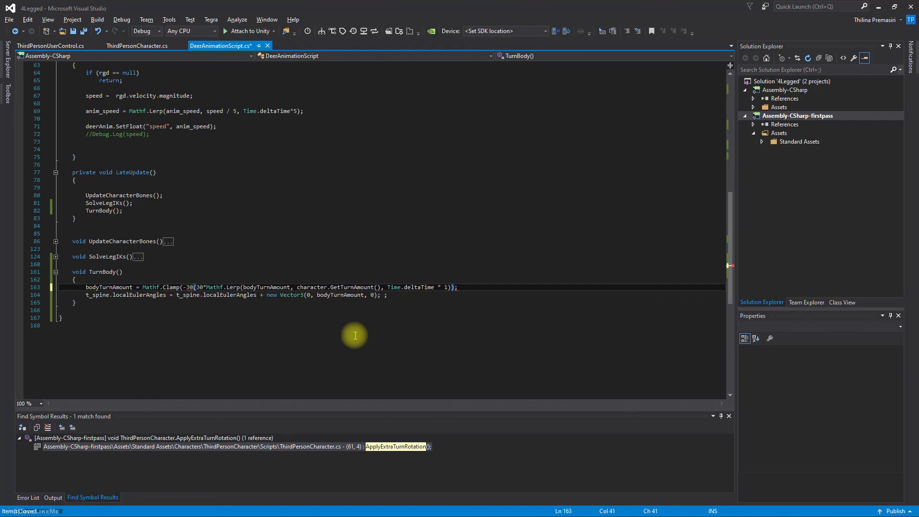
key(BackSpace)
key(BackSpace)
key(BackSpace)
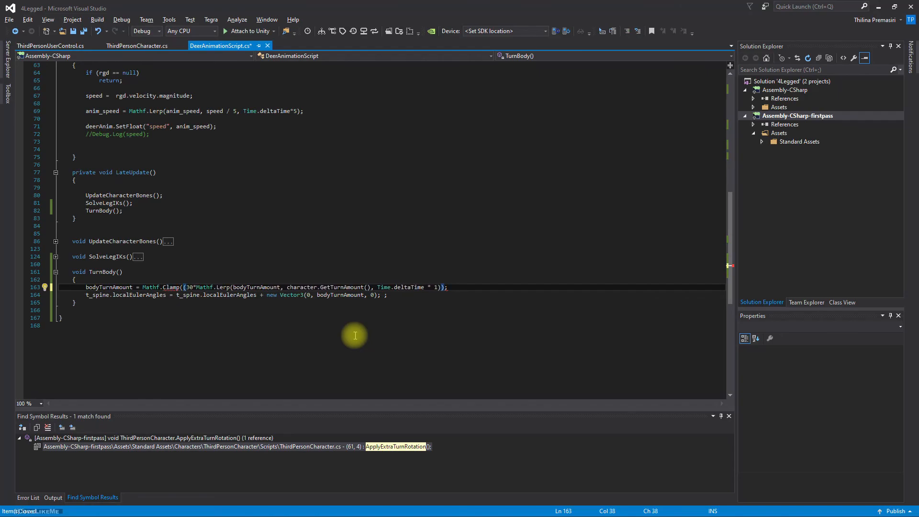
Check Clamp's parameter order, give it -30 as minimum and 30 as maximum after the Lerp product, and close the call
mouse_move(171, 289)
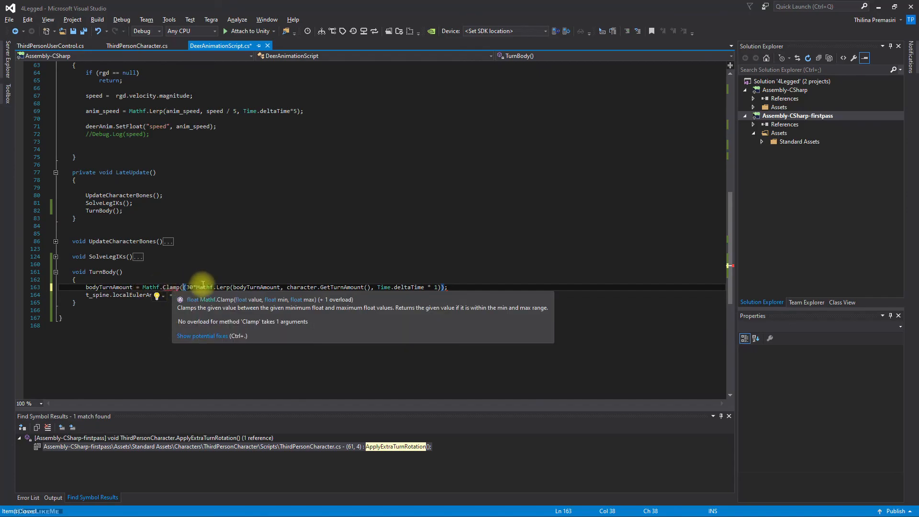
click(447, 286)
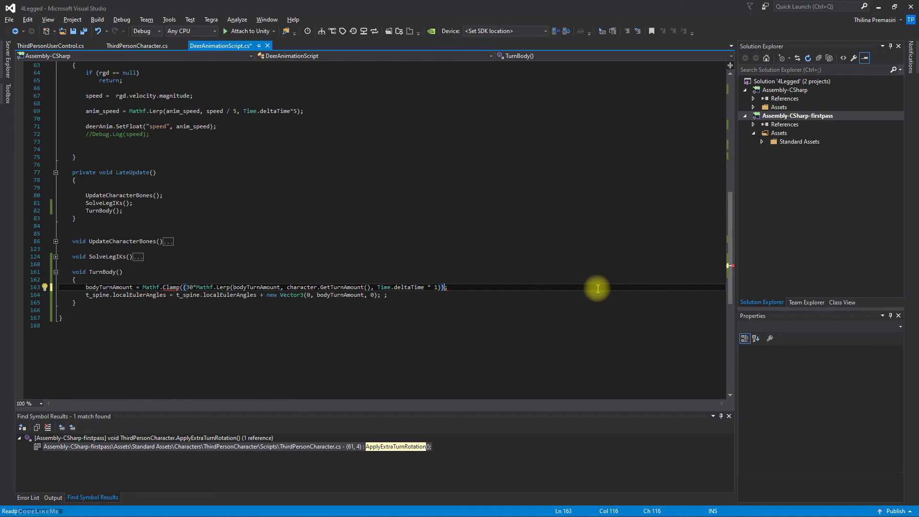
text(,)
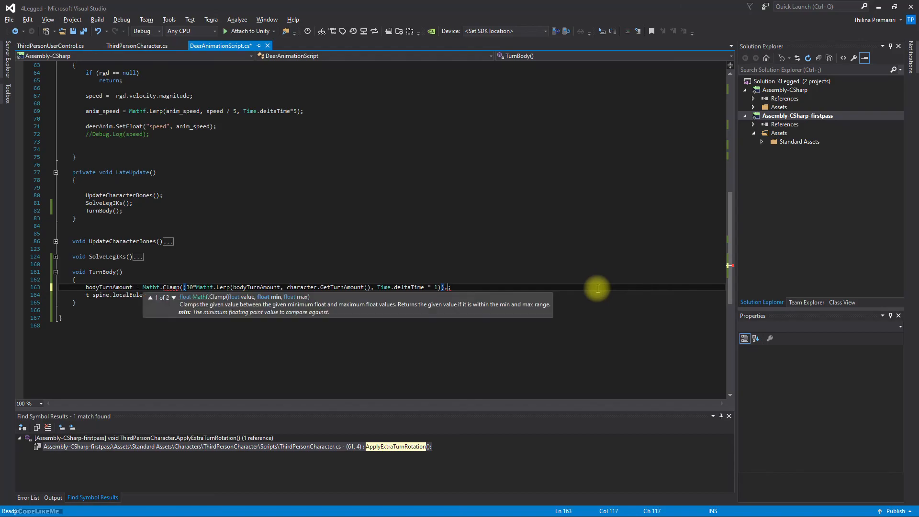
text(-30,30)
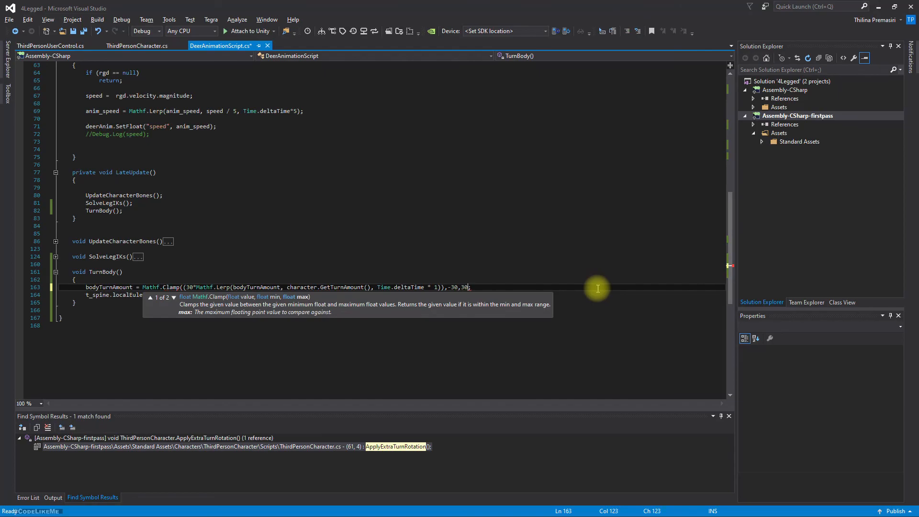
text())
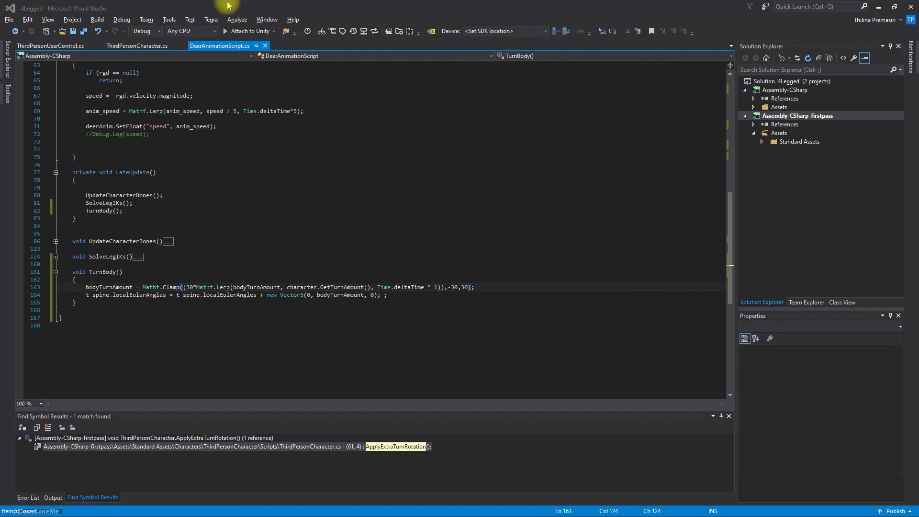
Switch to Unity, play the scene, move the deer to test the clamped spine turn, stop playing, and check the console log
key(alt+Tab)
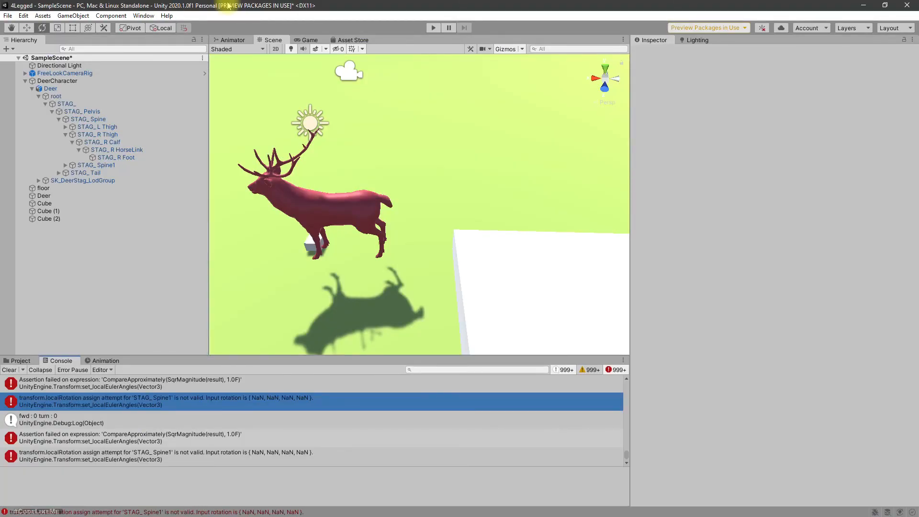
key(ctrl+p)
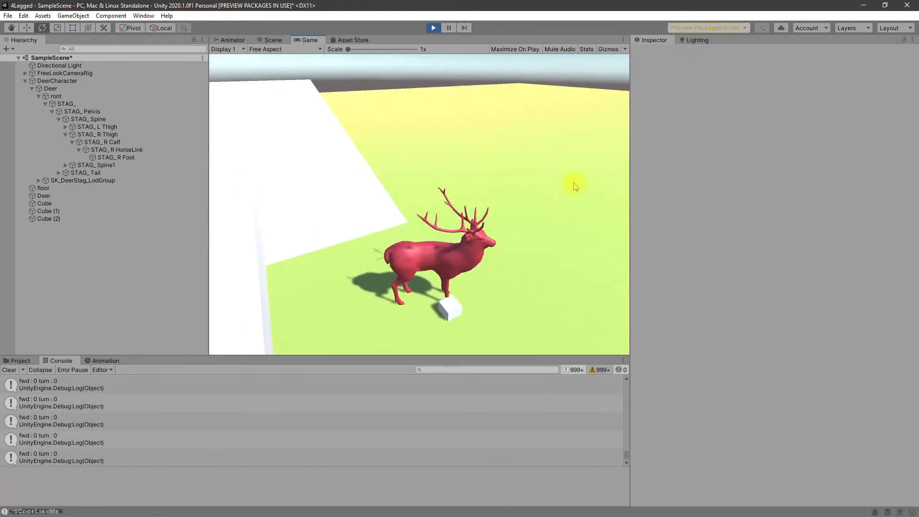
key(w)
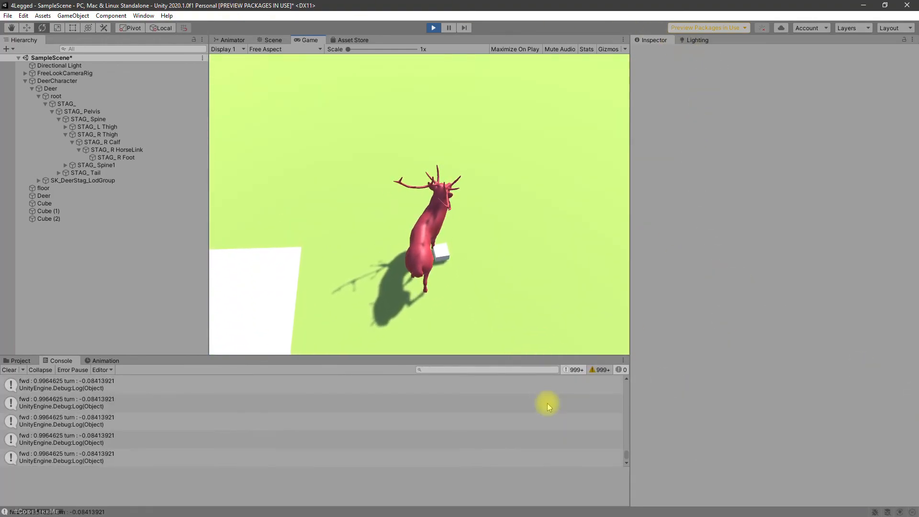
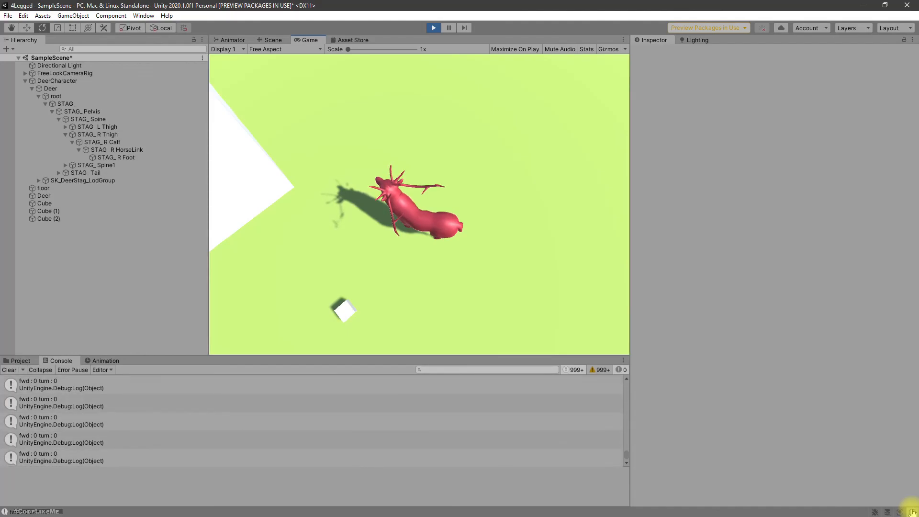
key(ctrl+p)
key(alt+Tab)
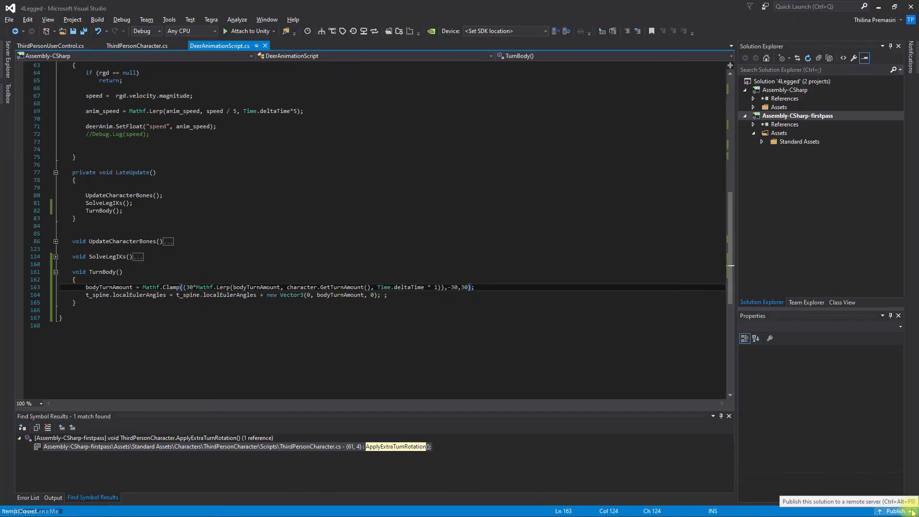
key(alt+Tab)
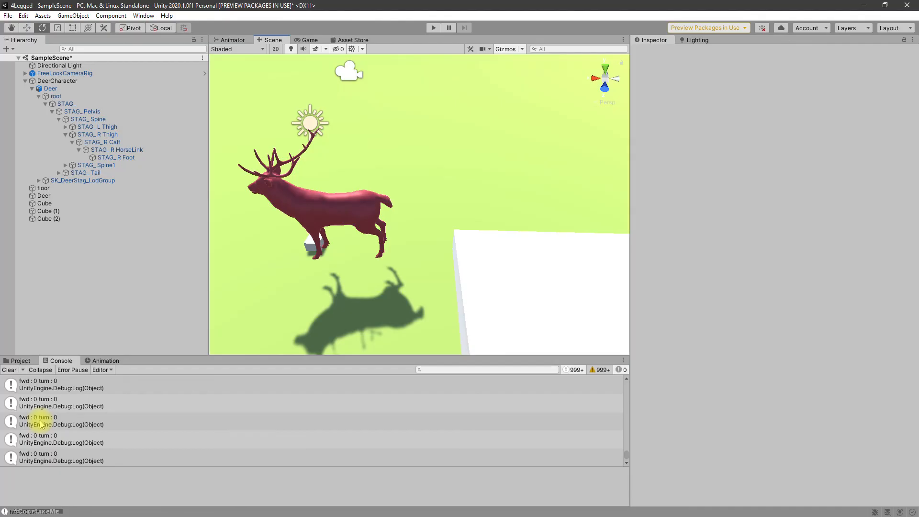
Switch to Visual Studio and add a Debug.Log(bodyTurnAmount) statement below the clamped assignment in TurnBody
key(alt+Tab)
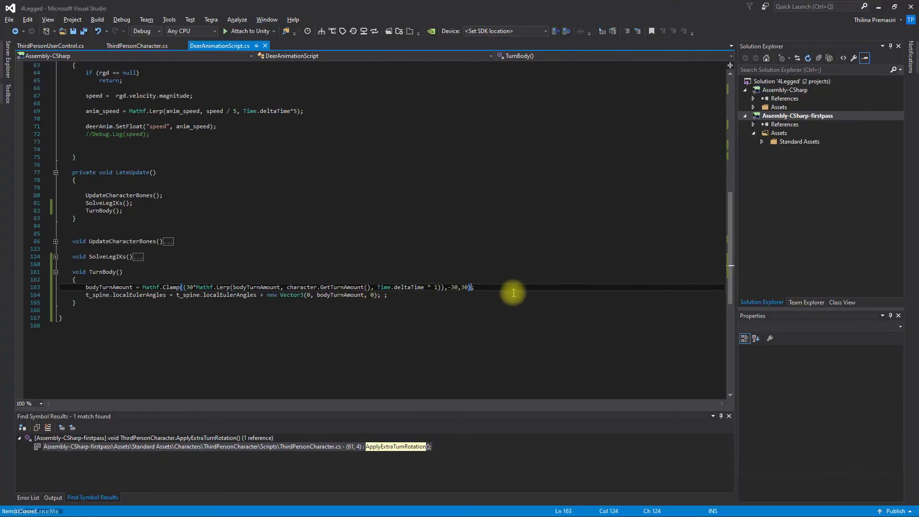
key(Return)
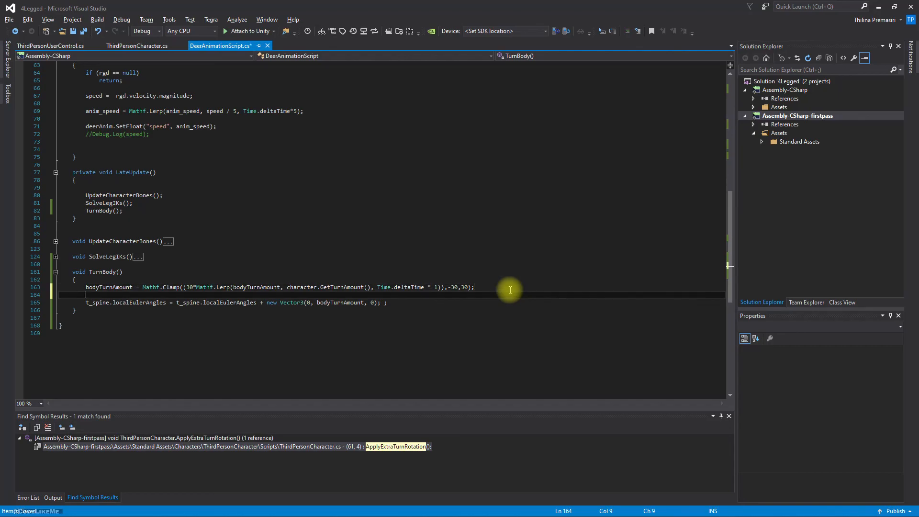
text(b)
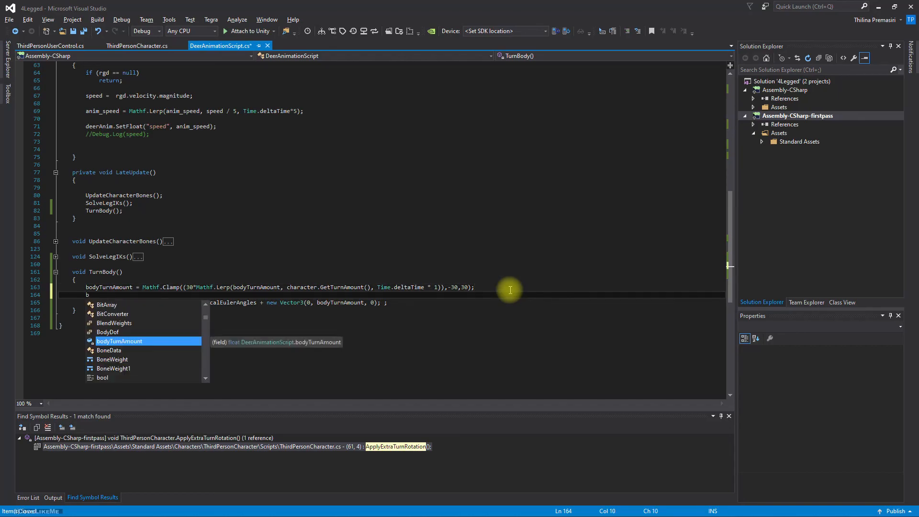
key(BackSpace)
text(Den)
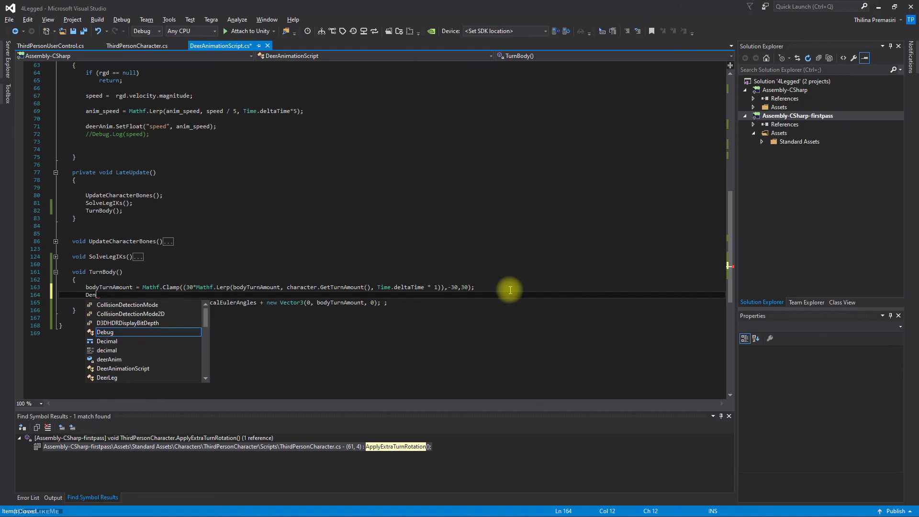
key(Tab)
text(.Lo)
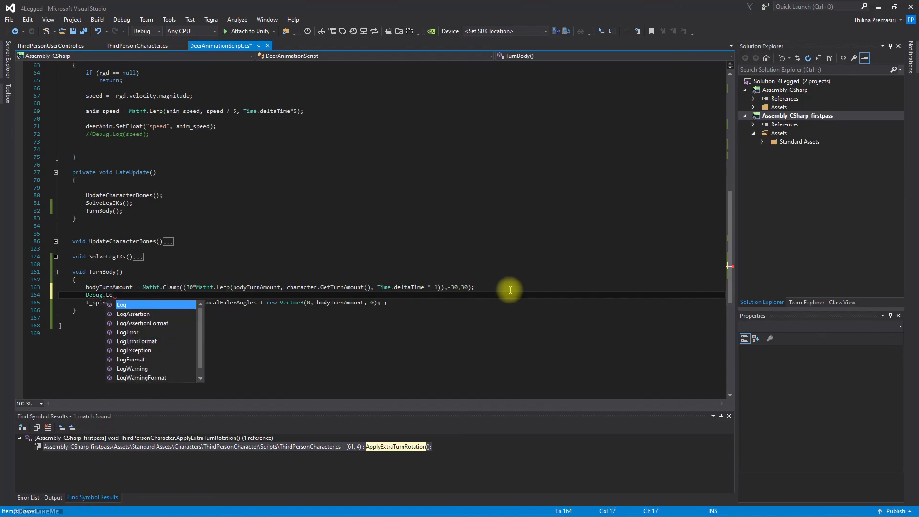
key(Tab)
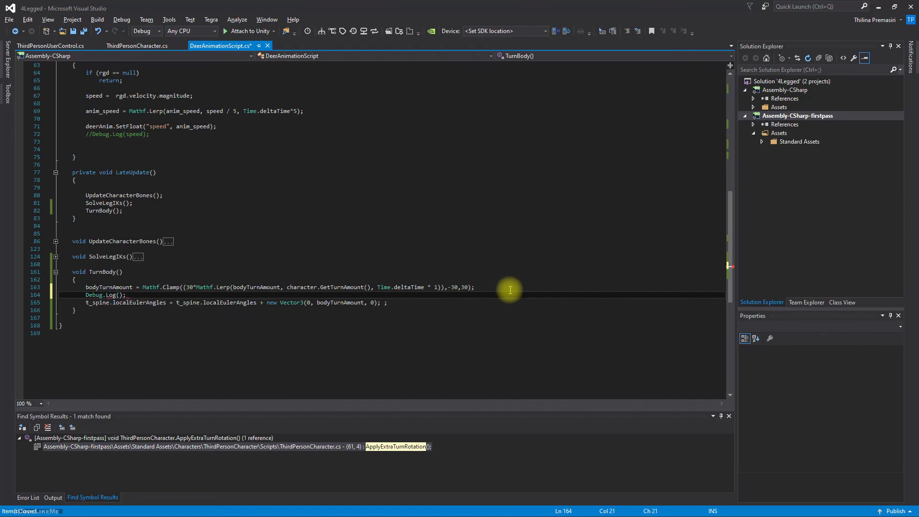
text((bodyTurnAmount)
Switch to Unity and play the scene, steering the deer forward in both turn directions to check the logged bodyTurnAmount
key(alt+Tab)
click(509, 289)
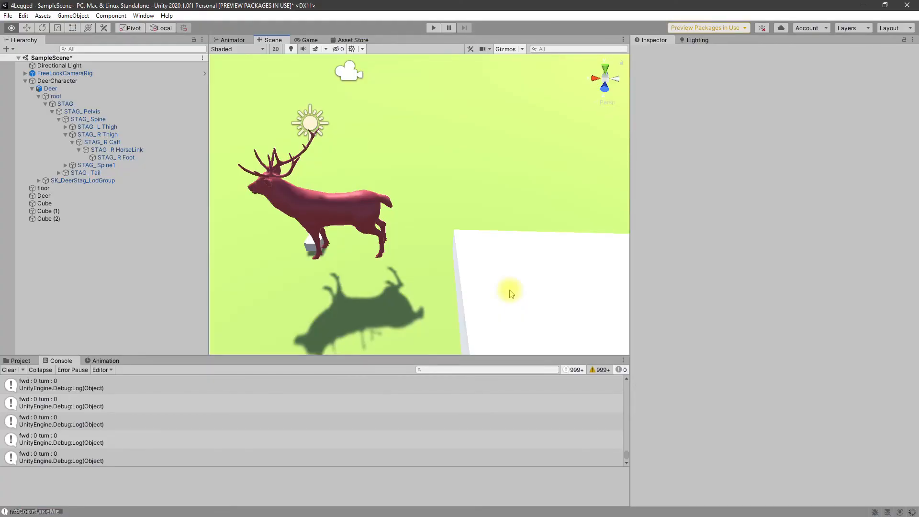
key(ctrl+p)
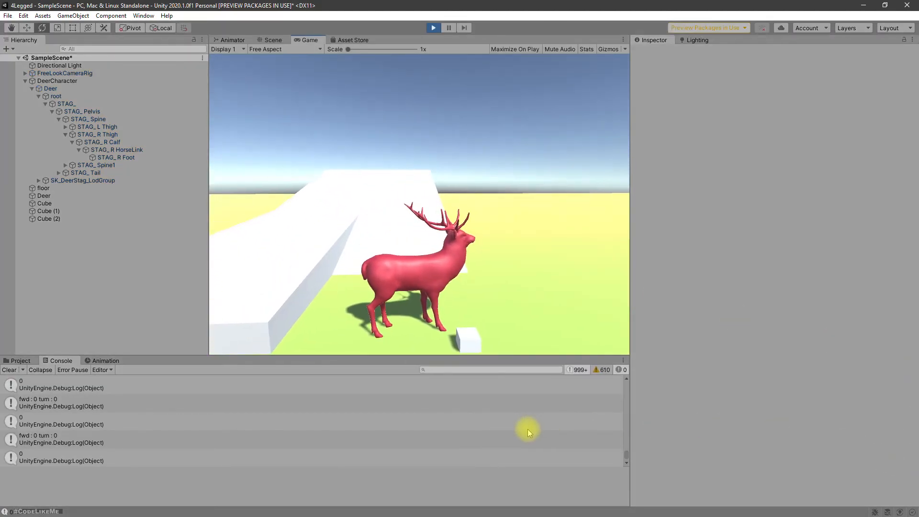
key(w)
key(a)
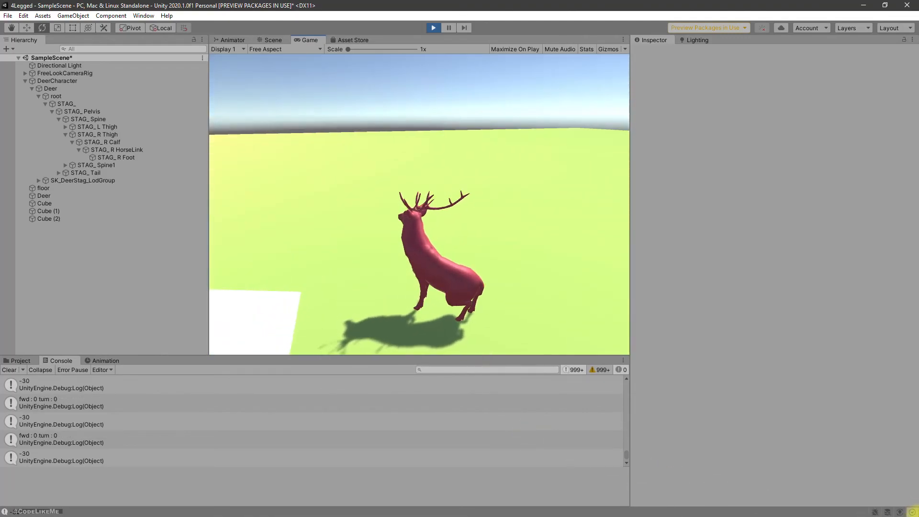
key(w)
key(d)
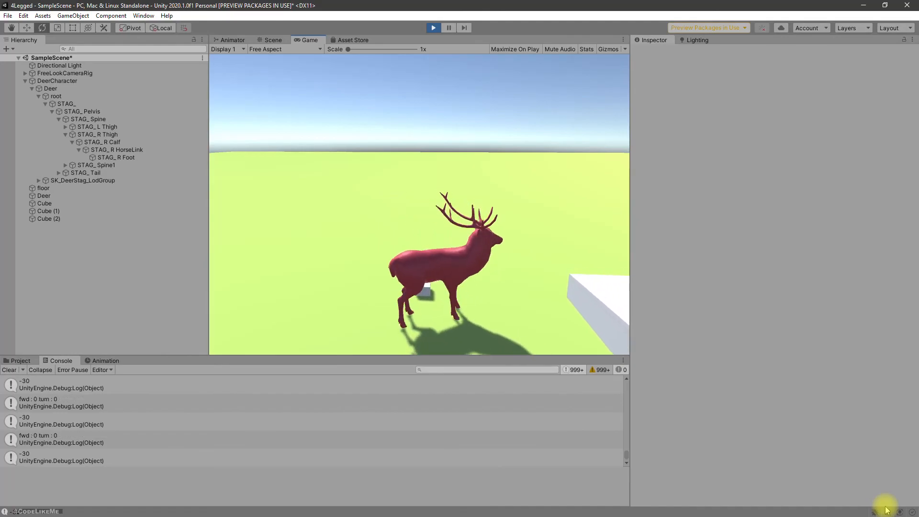
Switch to Visual Studio and replace the Lerp's Time.deltaTime * 1 factor with .1f in the bodyTurnAmount assignment
key(alt+Tab)
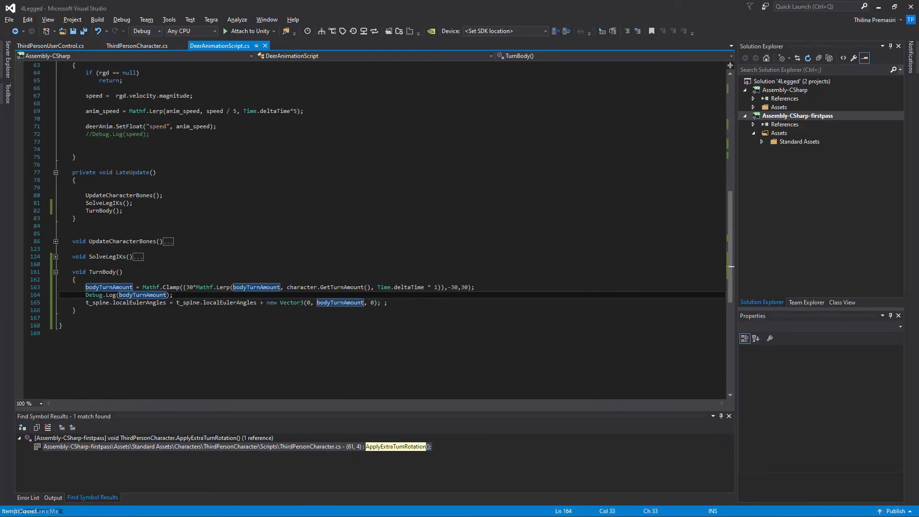
click(441, 287)
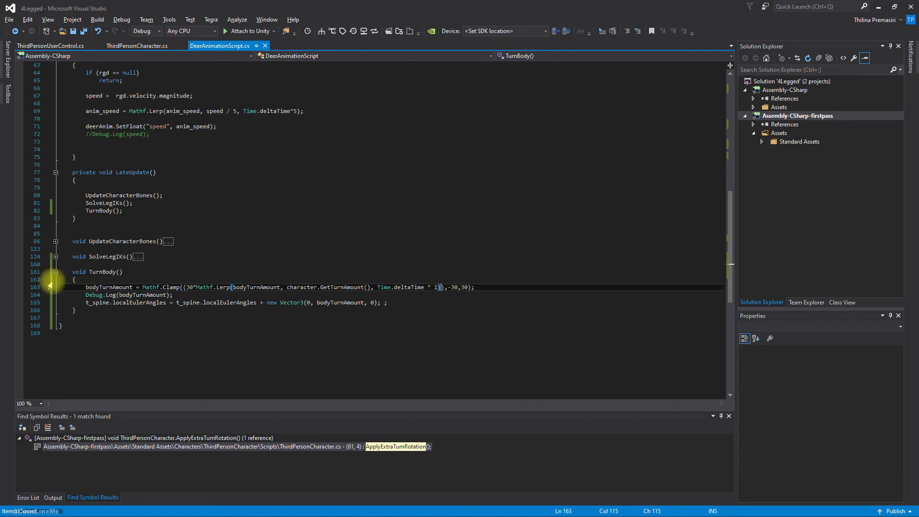
click(174, 286)
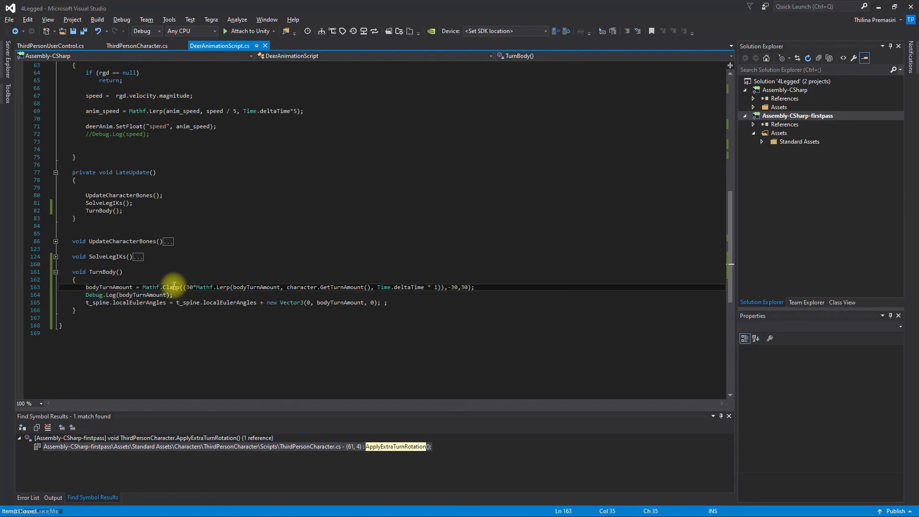
text(.1f)
Duplicate the clamped bodyTurnAmount assignment on the line below and comment out the original
drag(377, 287, 440, 280)
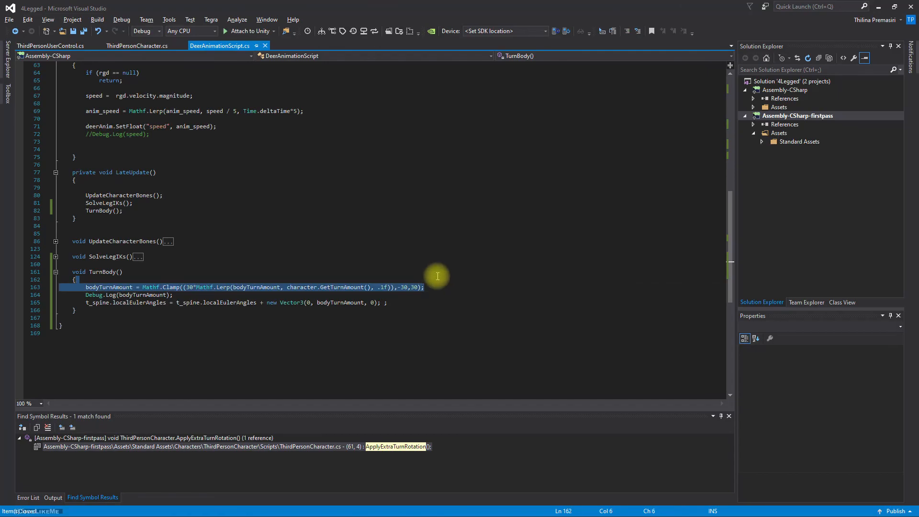
key(ctrl+c)
key(Right)
key(ctrl+v)
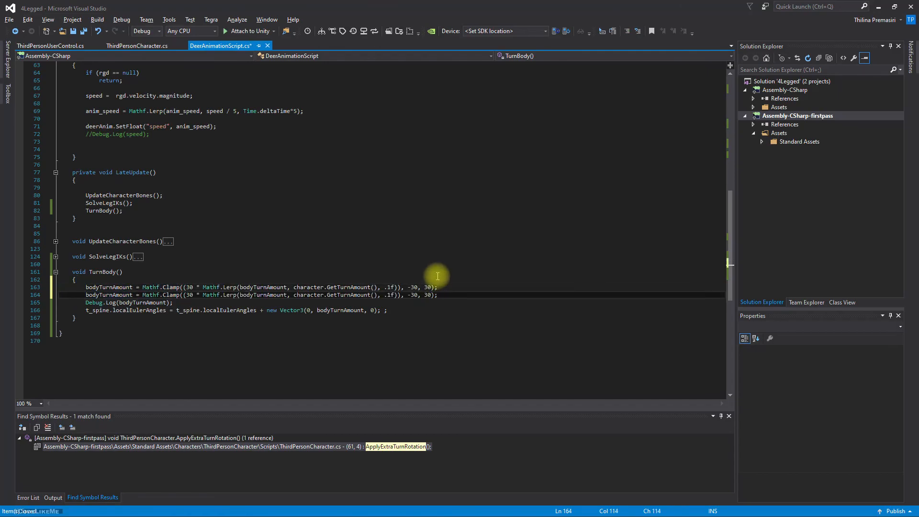
click(451, 286)
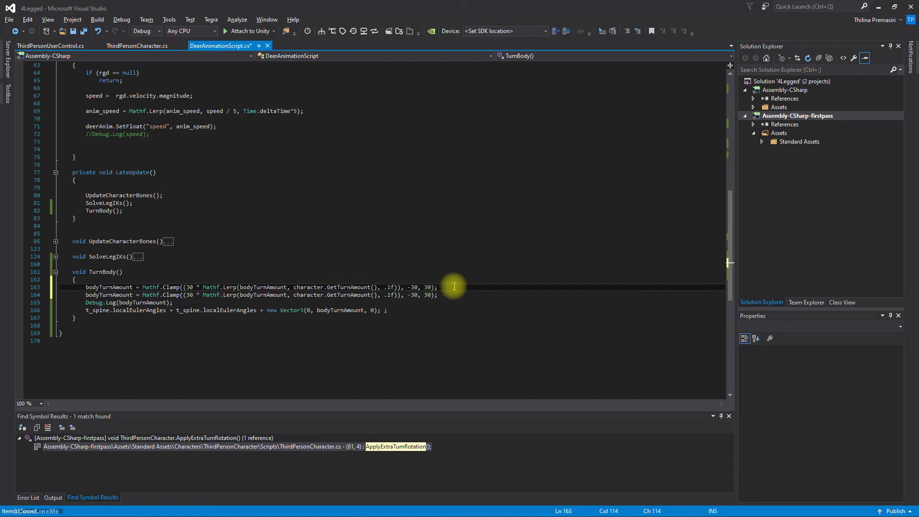
key(ctrl+c)
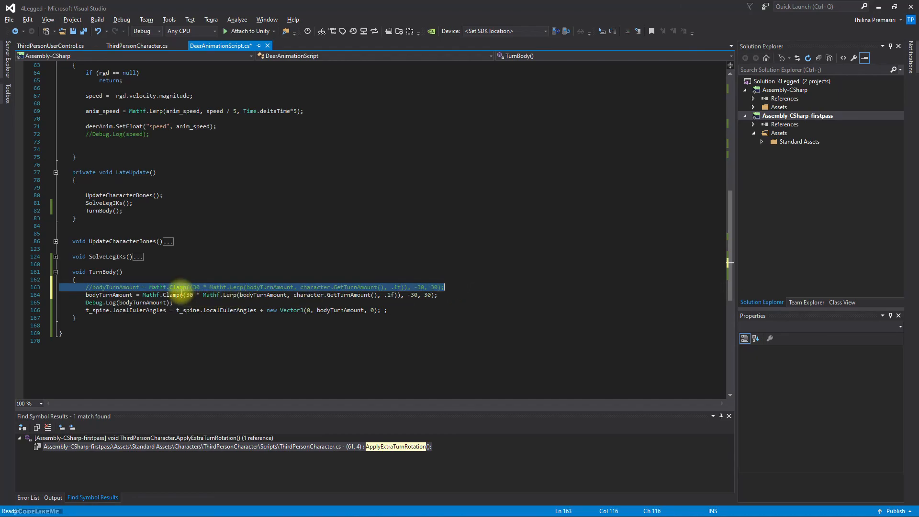
Strip the Mathf.Clamp wrapper, the 30 multiplier and the -30, 30 limits from the copied line, leaving bodyTurnAmount assigned the plain Mathf.Lerp call
click(134, 294)
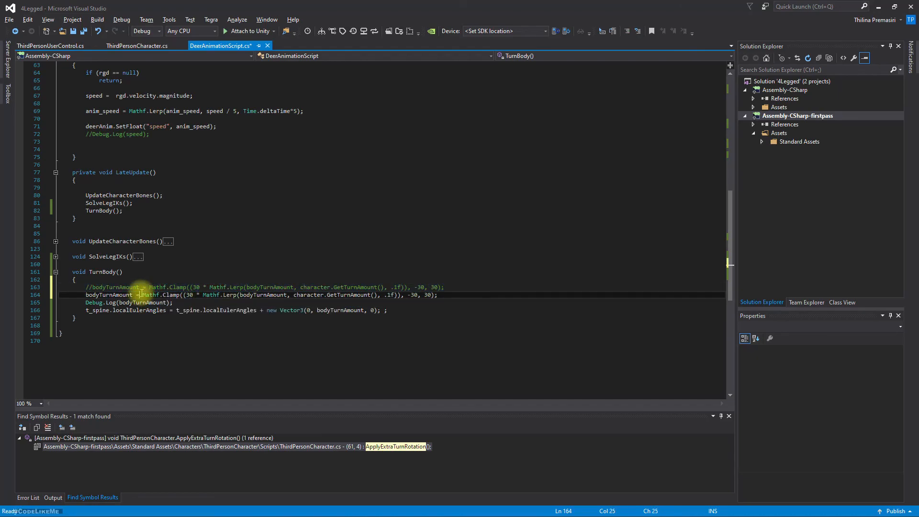
drag(142, 295, 435, 295)
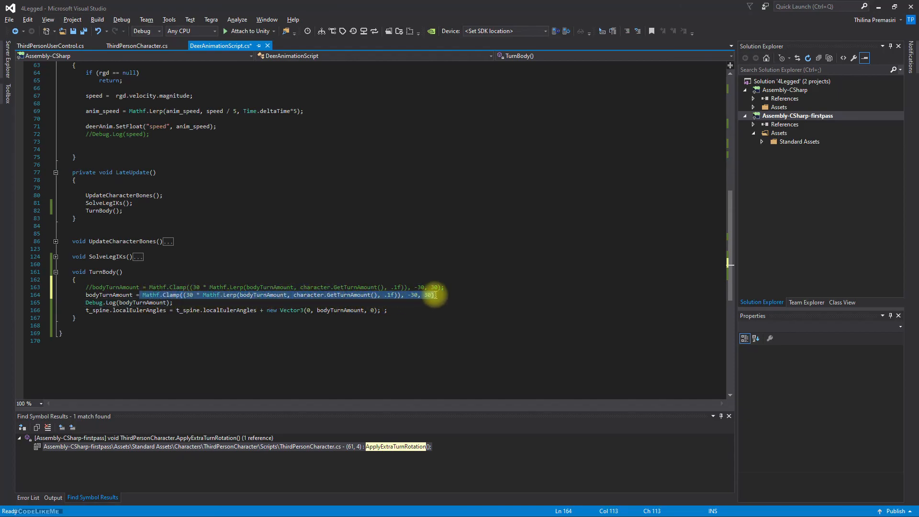
click(378, 295)
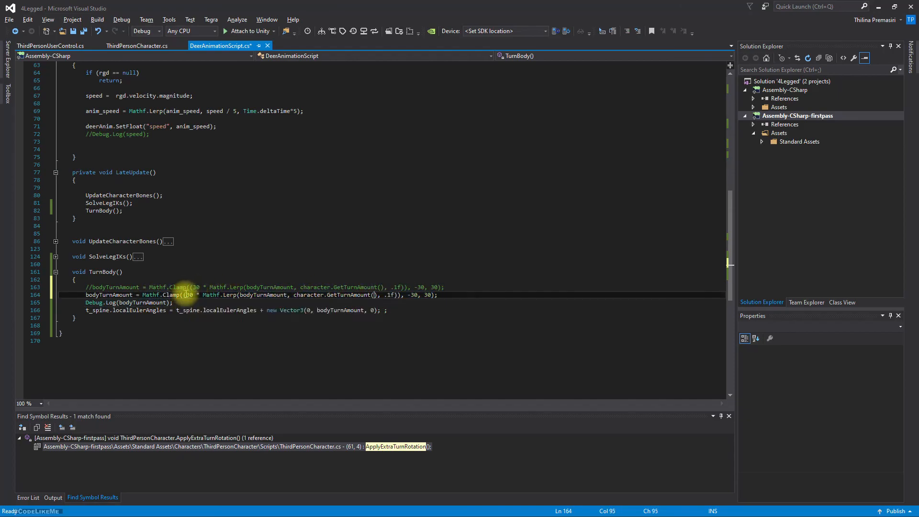
drag(201, 295, 141, 295)
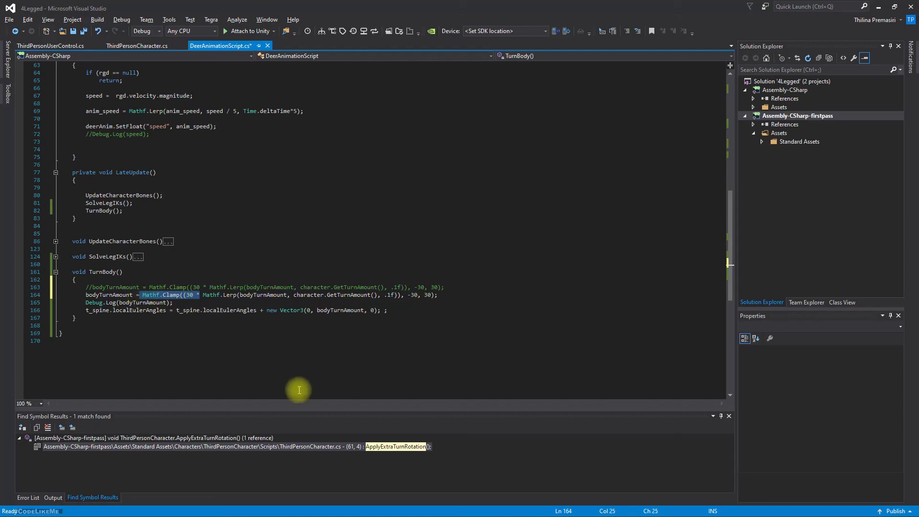
key(Delete)
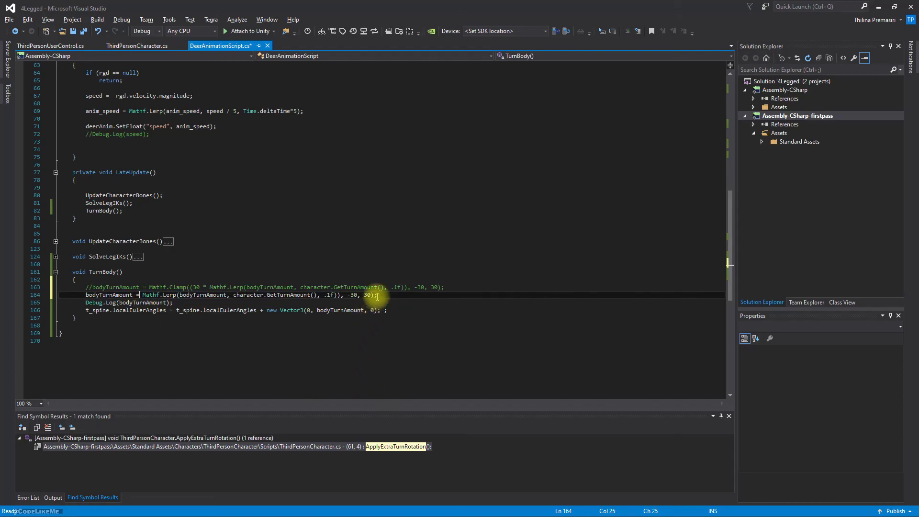
drag(378, 295, 340, 296)
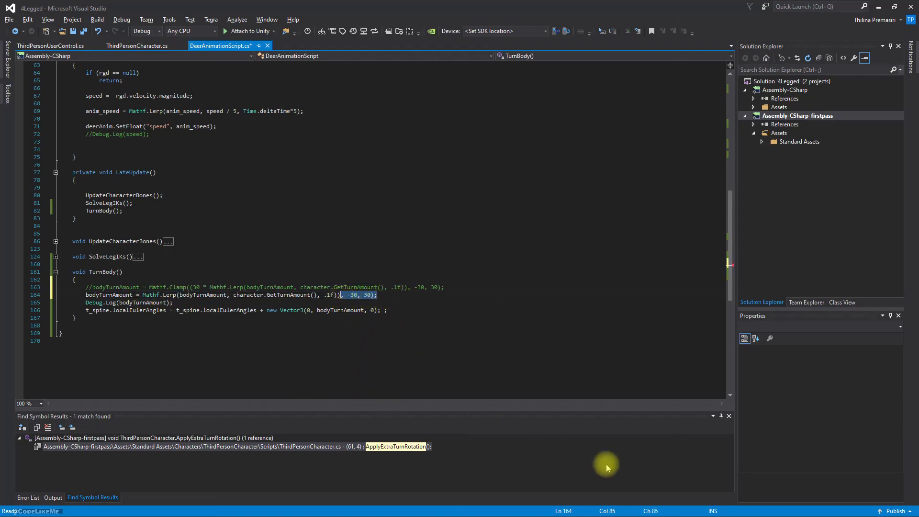
text(;)
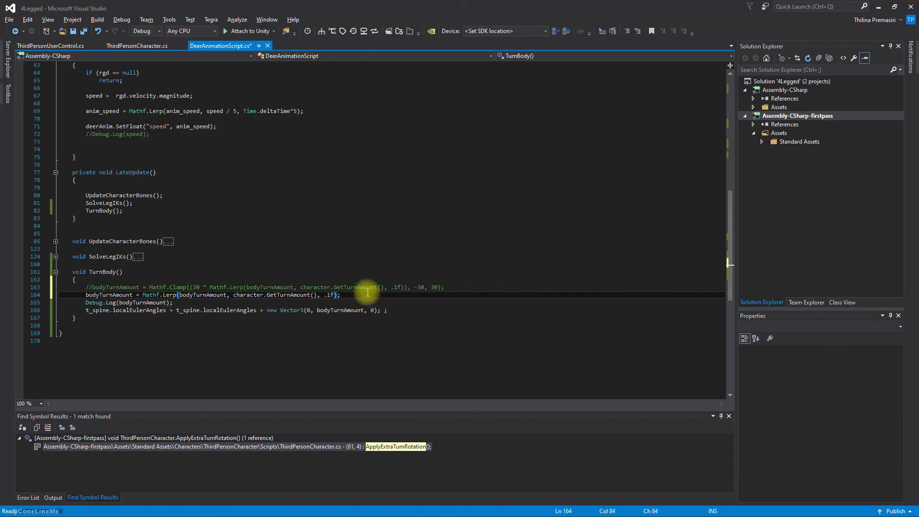
Play the scene in Unity, steer the deer both ways to check the plain Lerp's logged values, stop playing, and return to Visual Studio
key(alt+Tab)
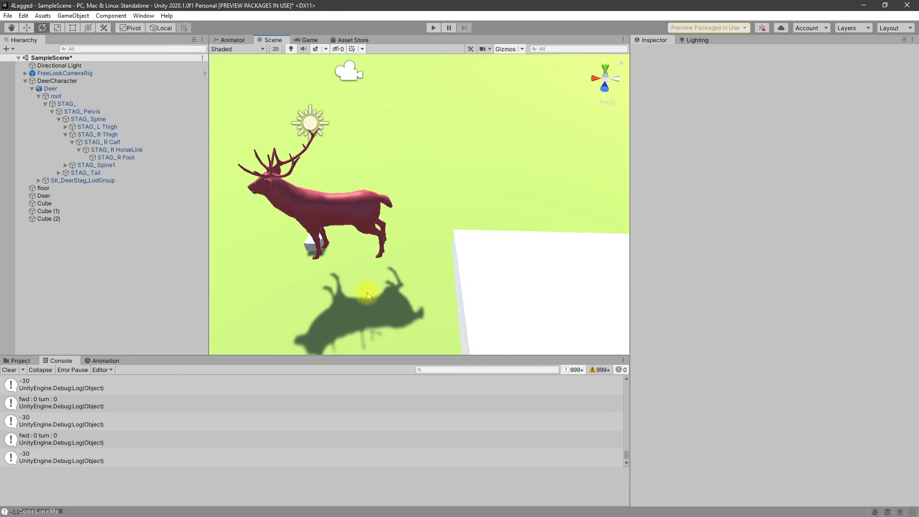
key(ctrl+p)
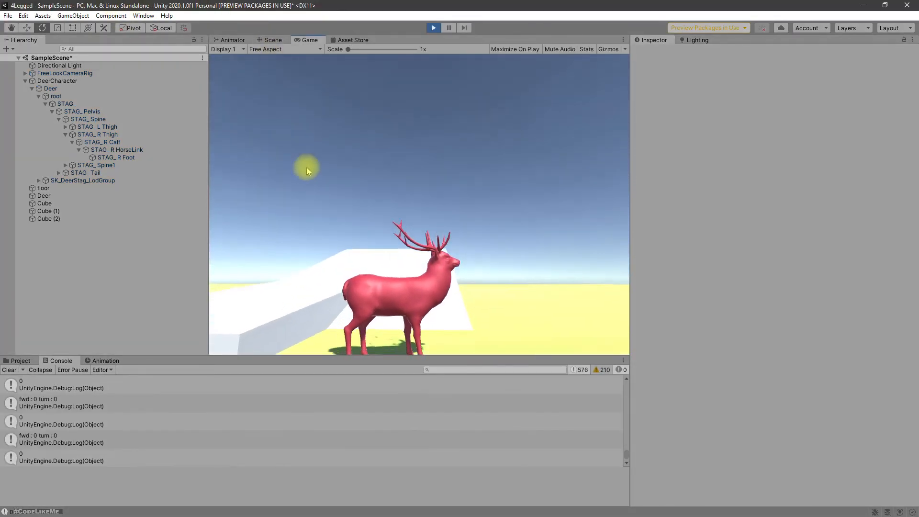
key(w+a)
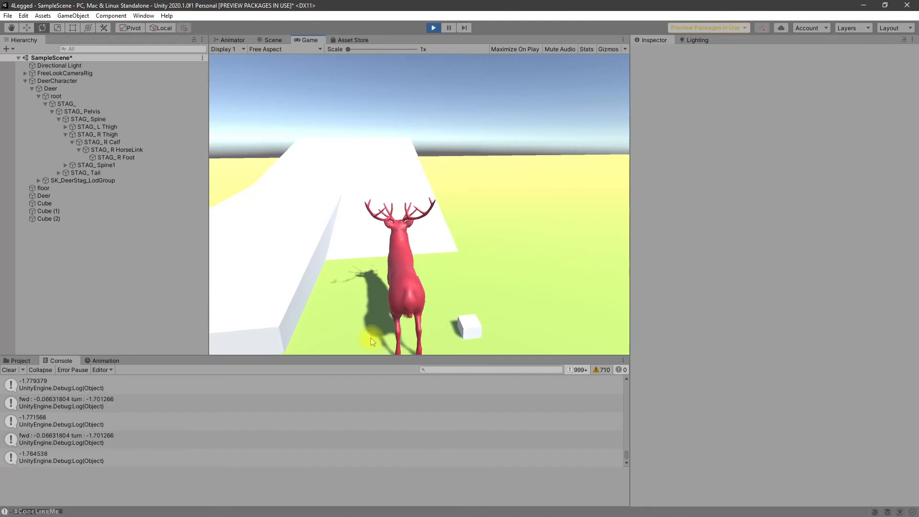
key(w+d)
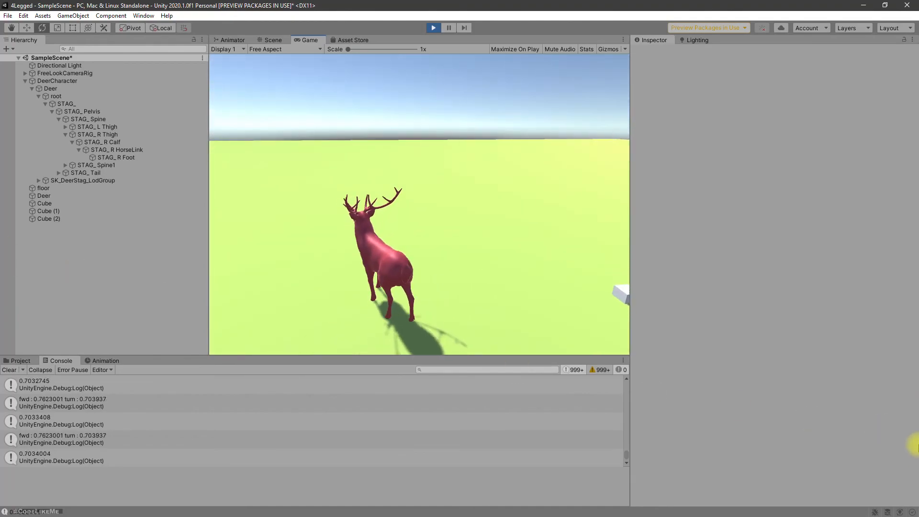
key(ctrl+p)
key(alt+Tab)
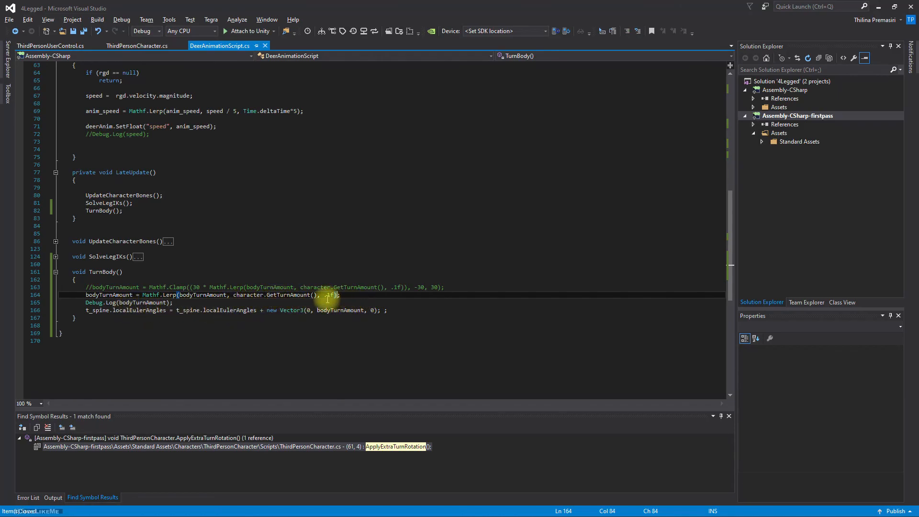
Multiply character.GetTurnAmount() by 30 inside the plain Mathf.Lerp call of the bodyTurnAmount assignment
mouse_move(240, 298)
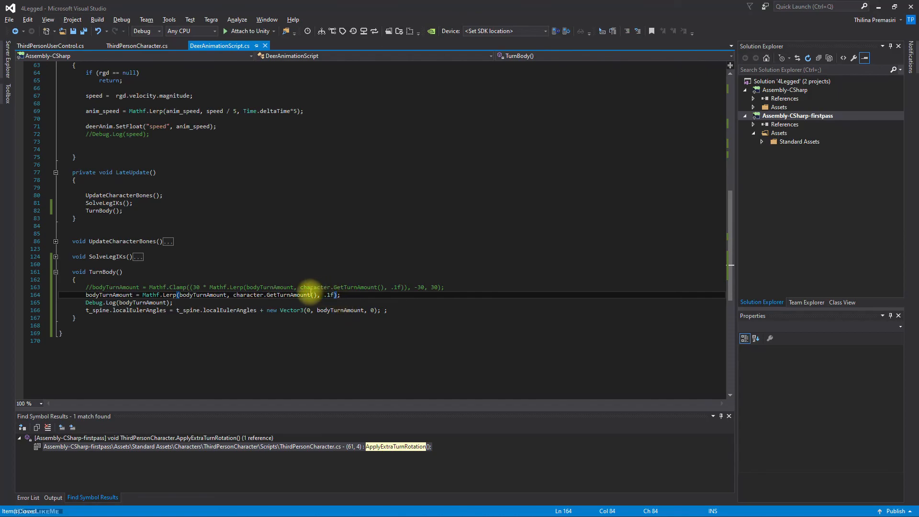
click(318, 295)
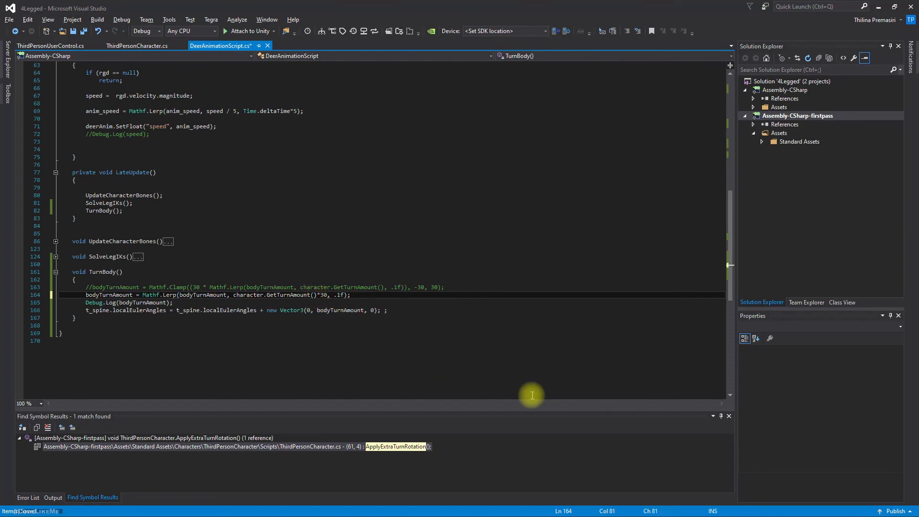
Switch to Unity, play the scene and walk the deer to check the logged turn values, and return to Visual Studio
key(alt+Tab)
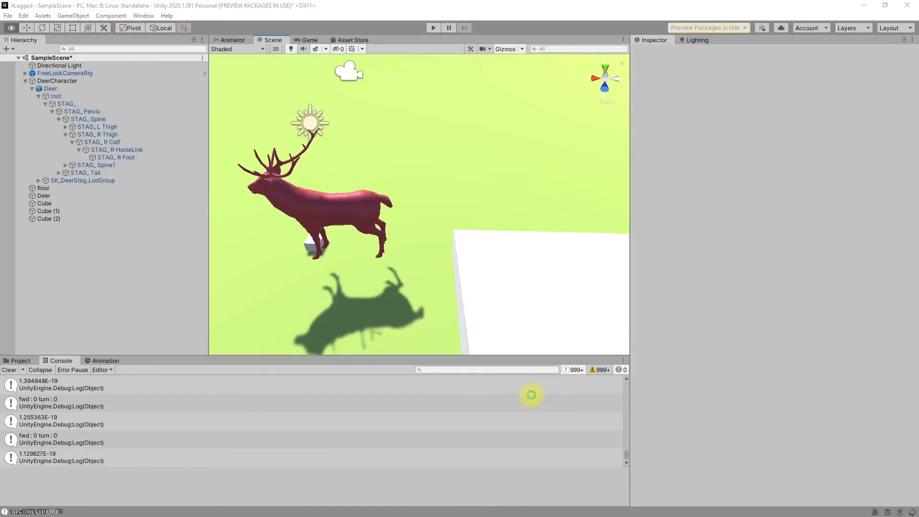
click(531, 395)
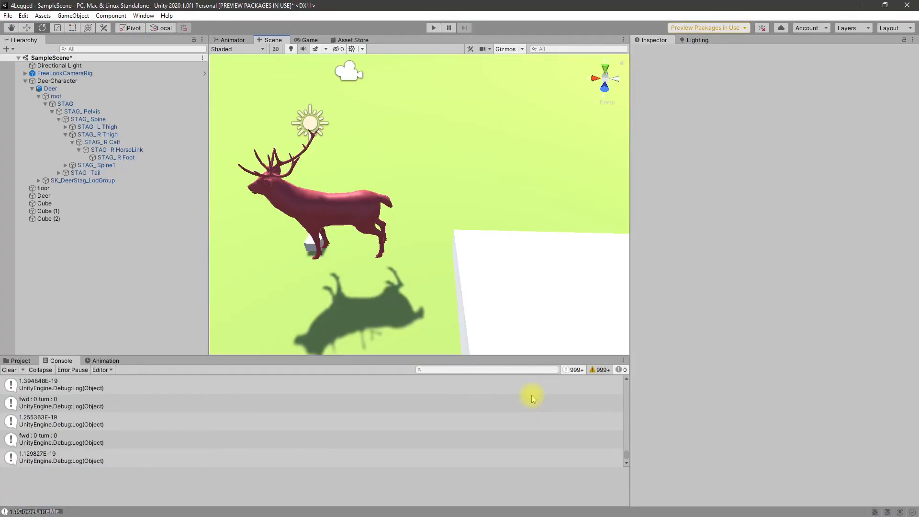
key(ctrl+p)
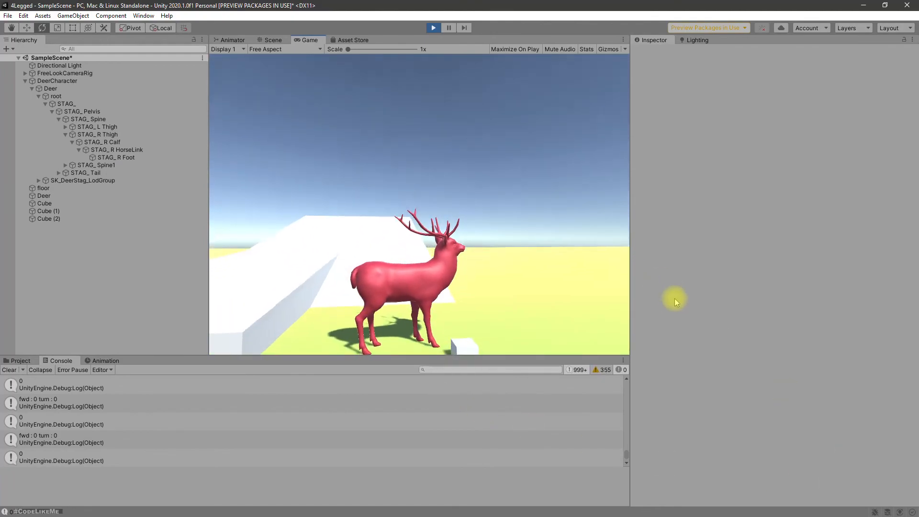
key(w)
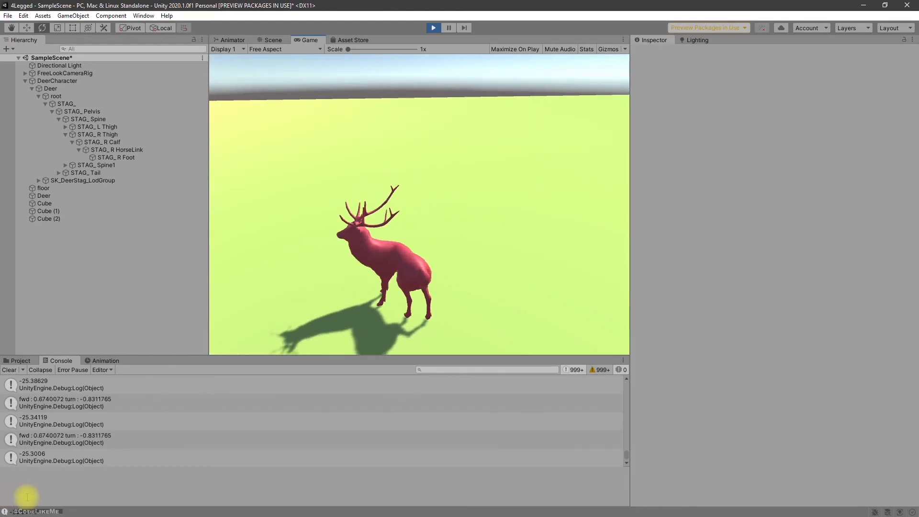
key(alt+Tab)
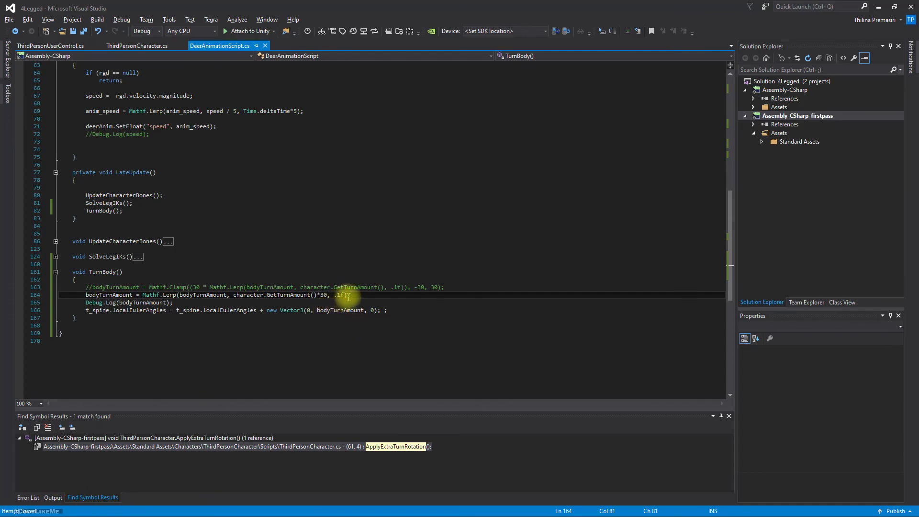
Comment out the plain Lerp line and reactivate the clamped bodyTurnAmount line with its leading 30 multiplier removed
key(ctrl+k)
key(ctrl+c)
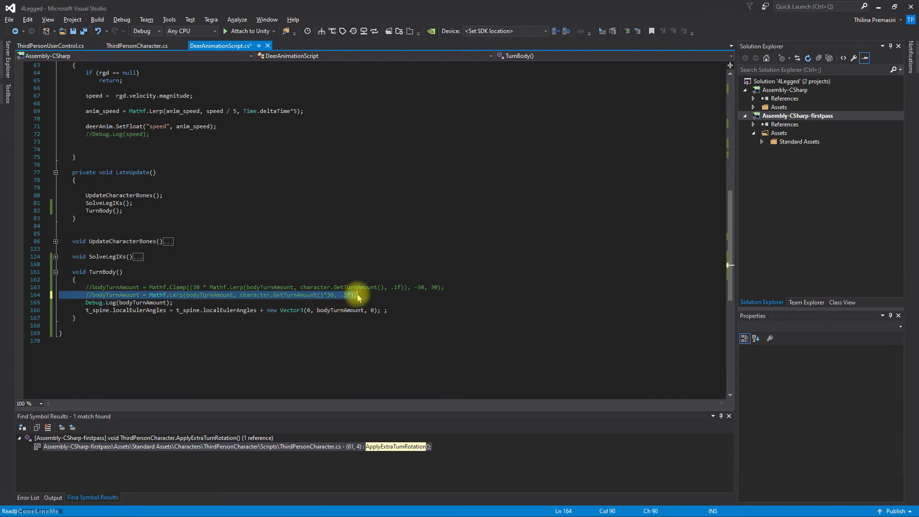
drag(210, 288, 192, 287)
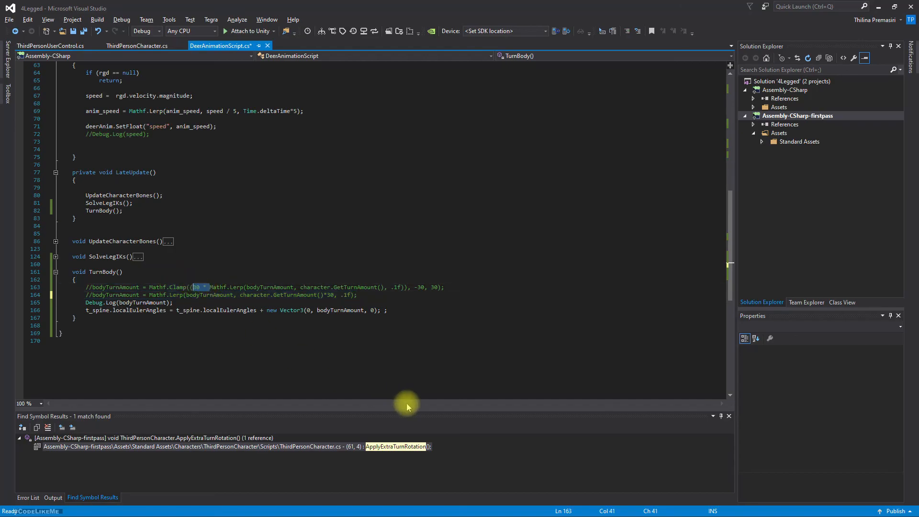
key(Delete)
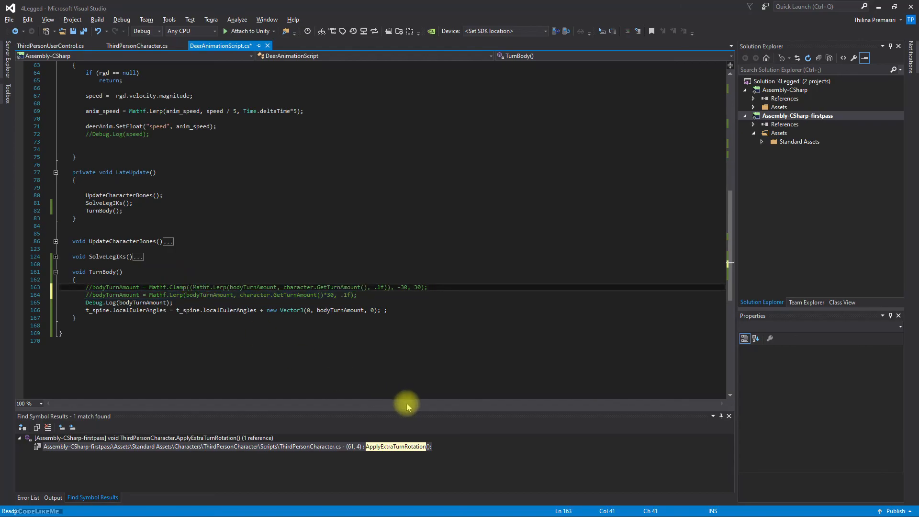
key(ctrl+k)
key(ctrl+u)
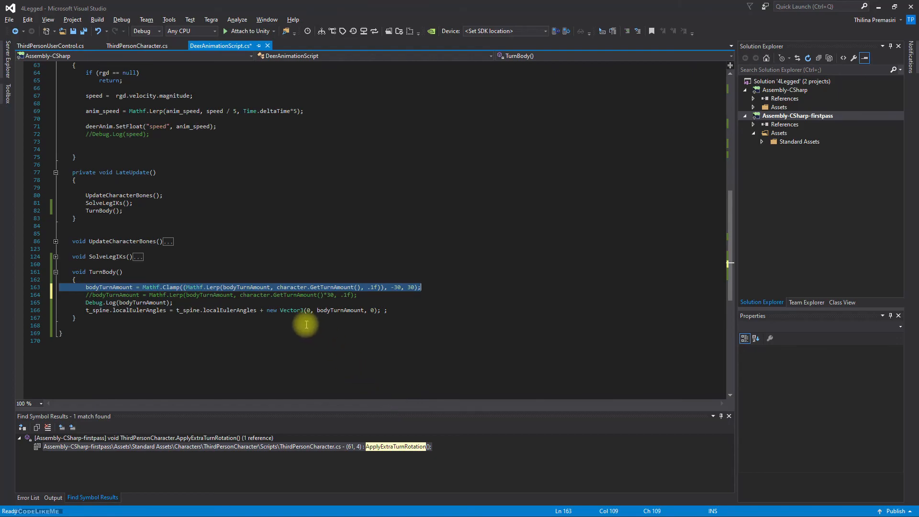
key(Up)
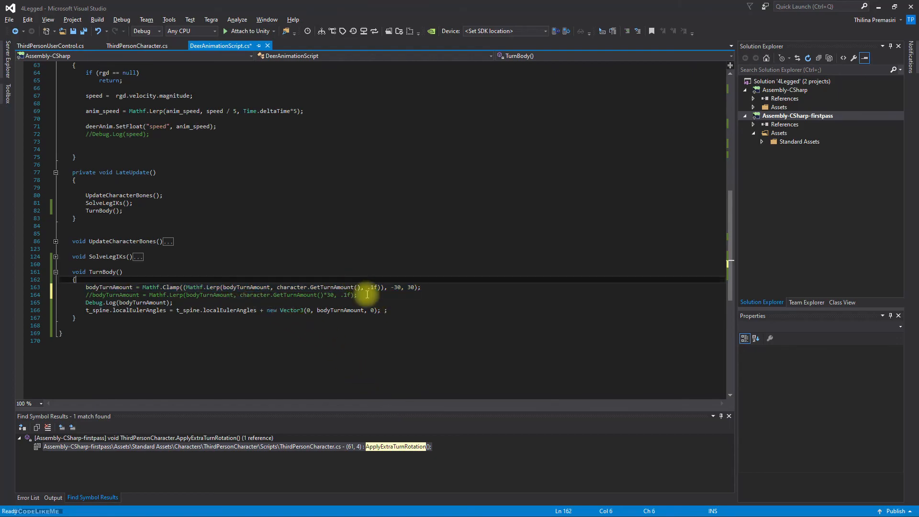
In the clamped Lerp, multiply character.GetTurnAmount() by -30 and replace the .1f factor with Time.deltaTime
click(359, 288)
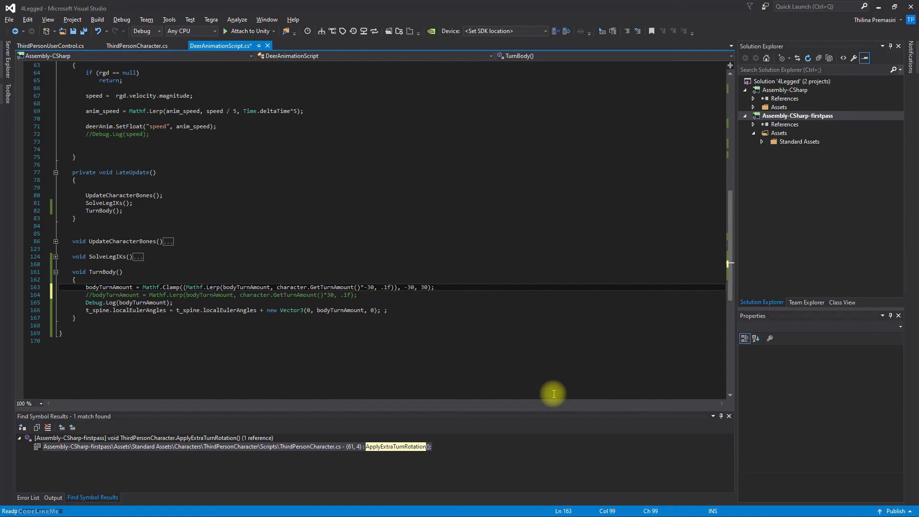
key(Left)
text(Time.de)
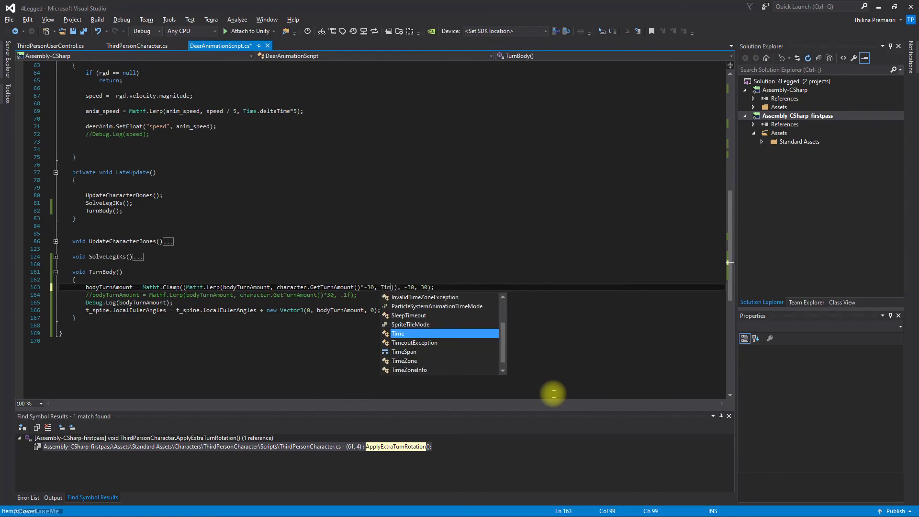
key(Tab)
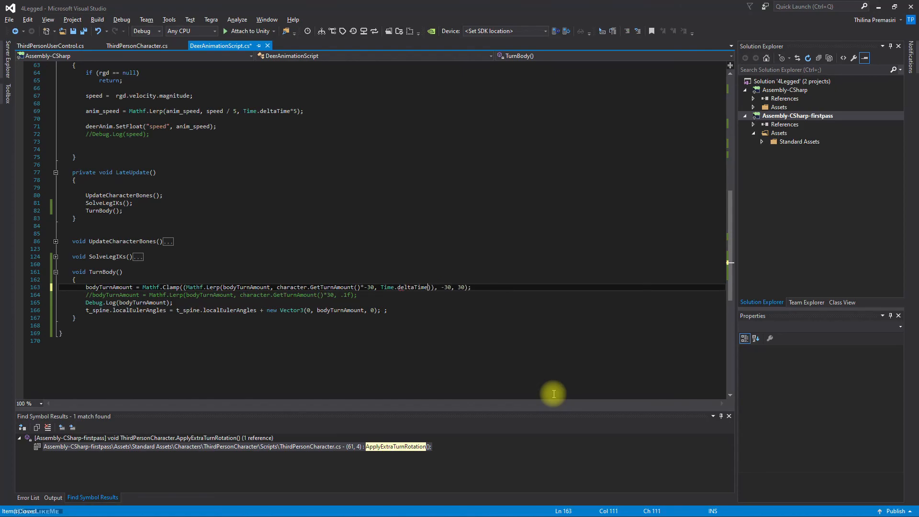
Switch to Unity and play the scene to check the deer's bend with the inverted, time-based Lerp, stopping playback at the end
key(alt+Tab)
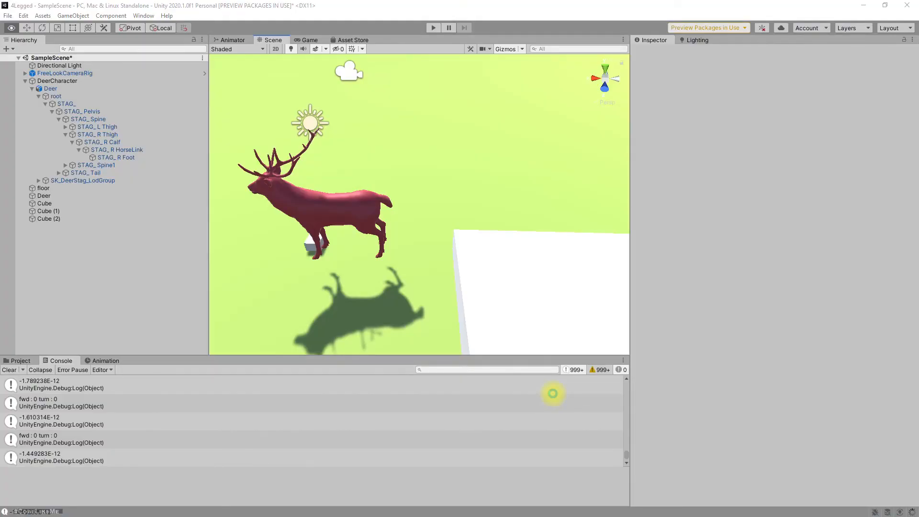
click(553, 393)
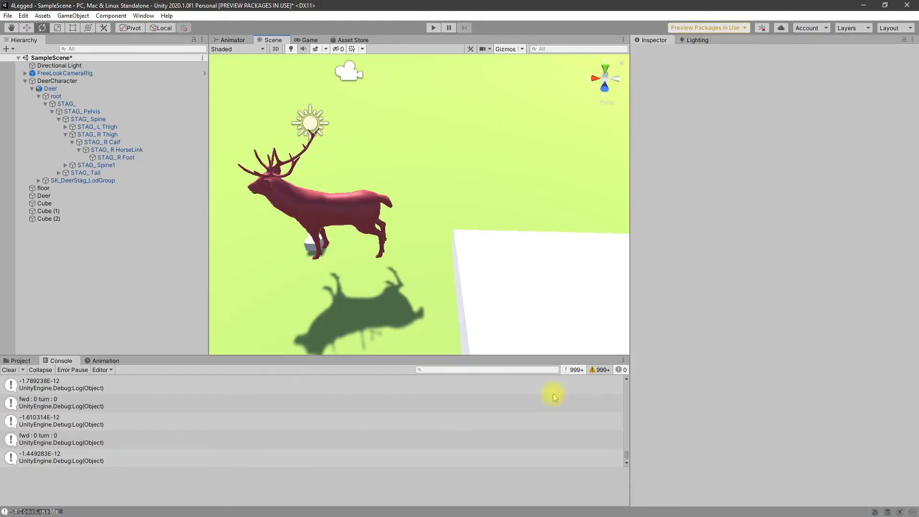
key(ctrl+p)
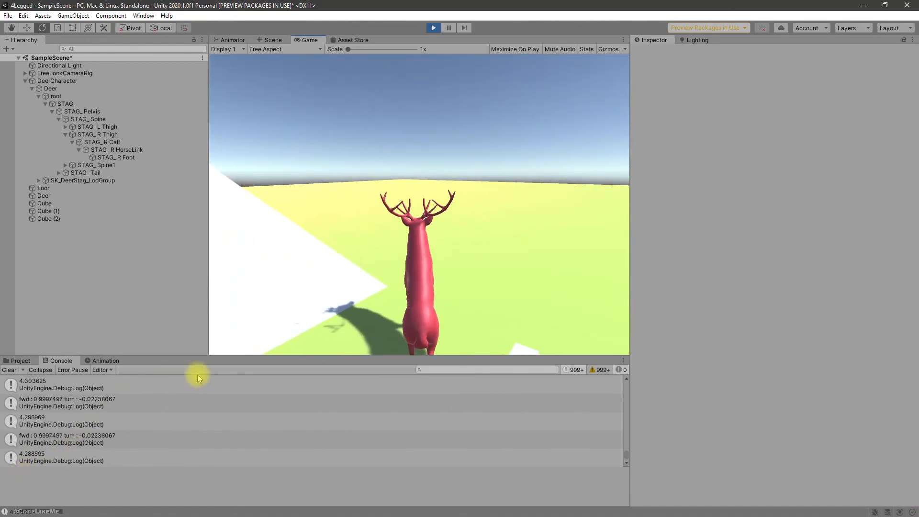
key(ctrl+p)
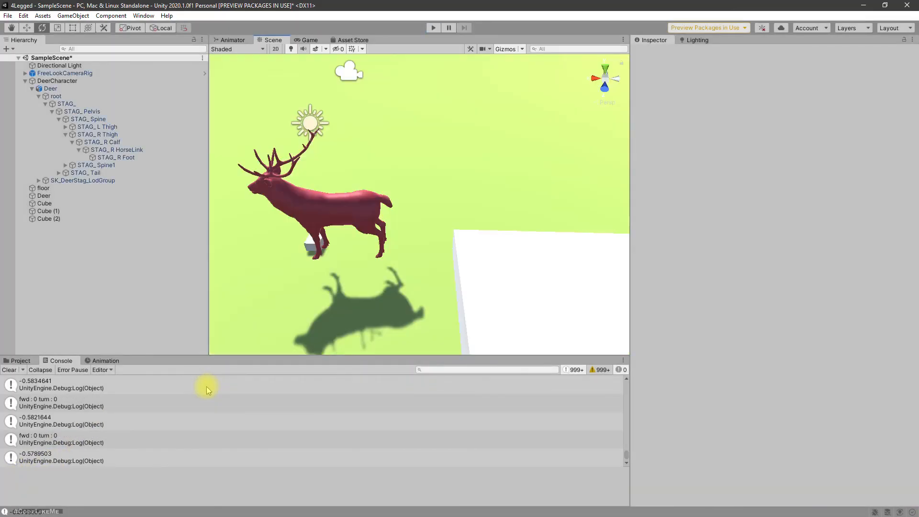
Delete the small cube lying on the floor beside the deer from the scene
alt+drag(383, 312, 916, 319)
click(421, 291)
key(Delete)
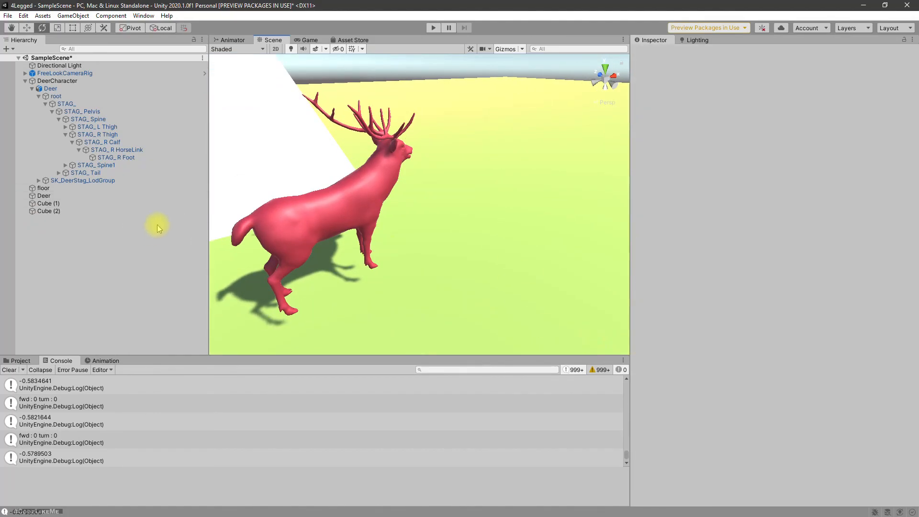
Select DeerCharacter to show its movement settings, play the scene and walk the deer to observe its turning
click(51, 89)
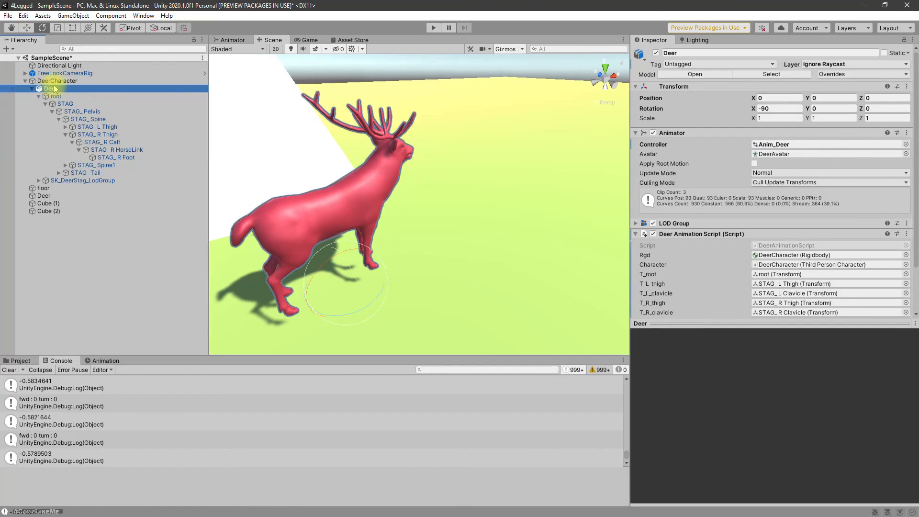
click(65, 82)
click(434, 28)
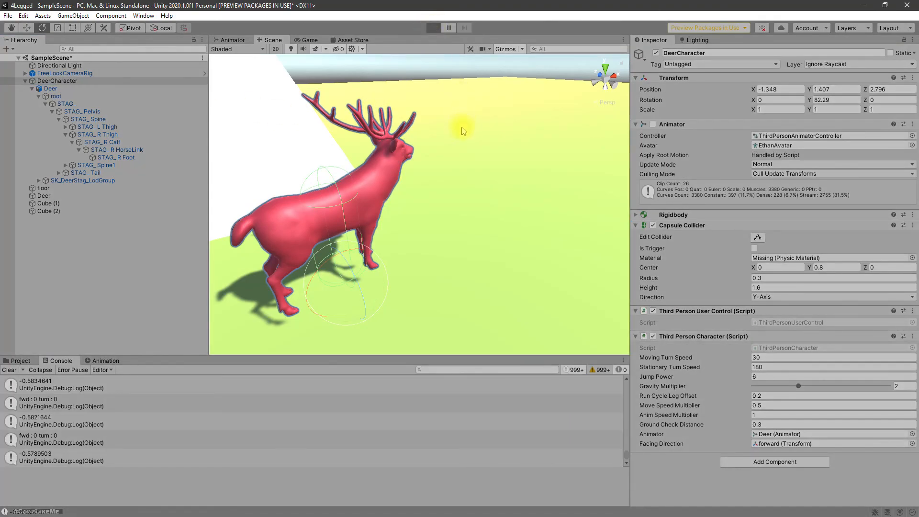
key(w)
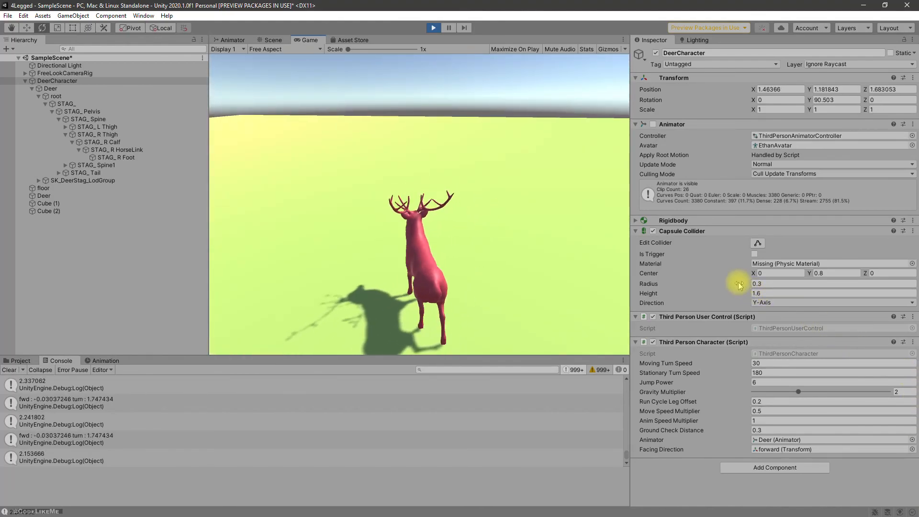
Stop playing, set DeerCharacter's Moving Turn Speed to 5, and play the scene again to test the turning
key(ctrl+p)
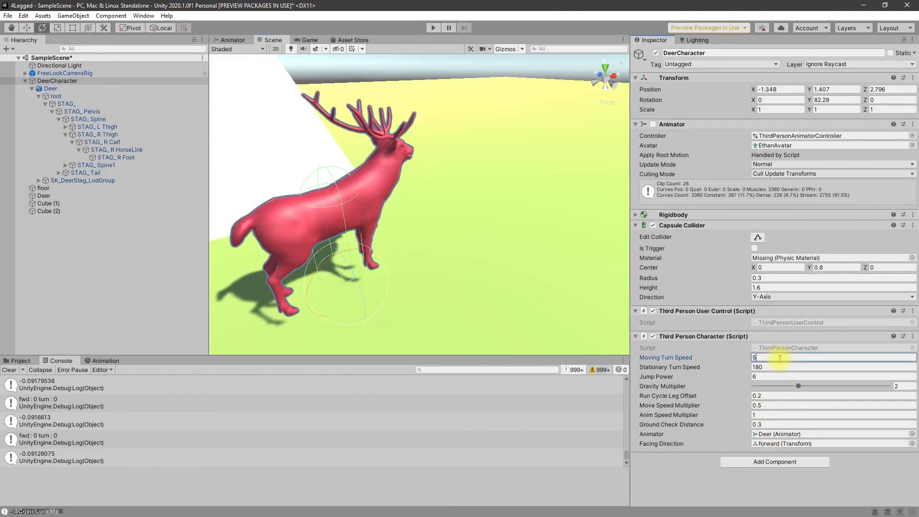
key(ctrl+p)
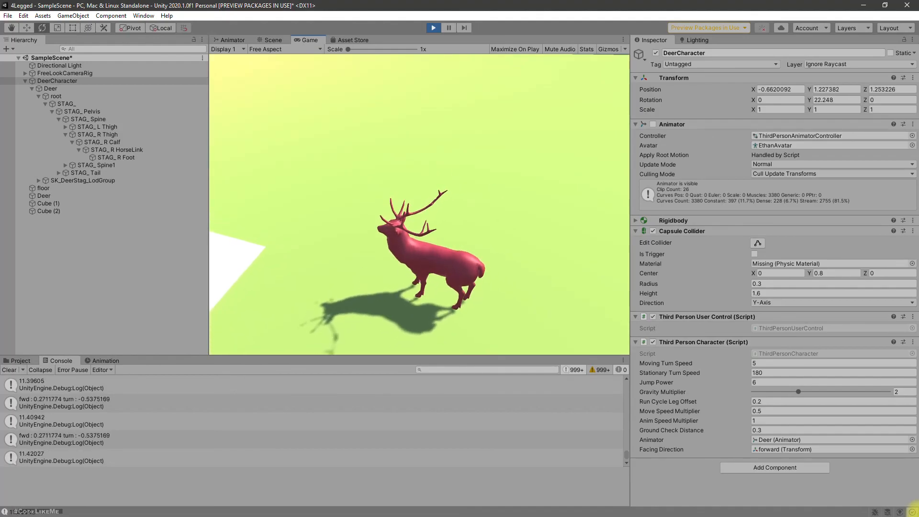
Stop playing, set DeerCharacter's Stationary Turn Speed to 0 and Moving Turn Speed to 30, and replay the scene
key(ctrl+p)
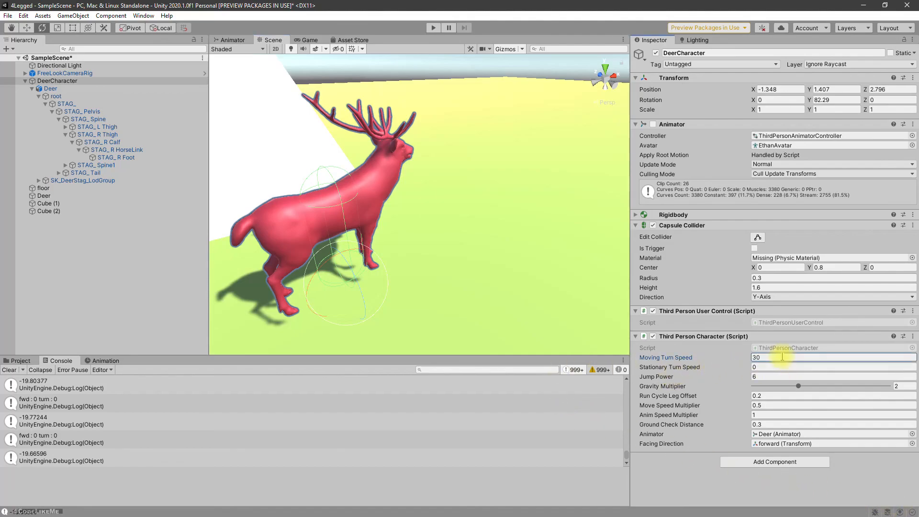
key(ctrl+p)
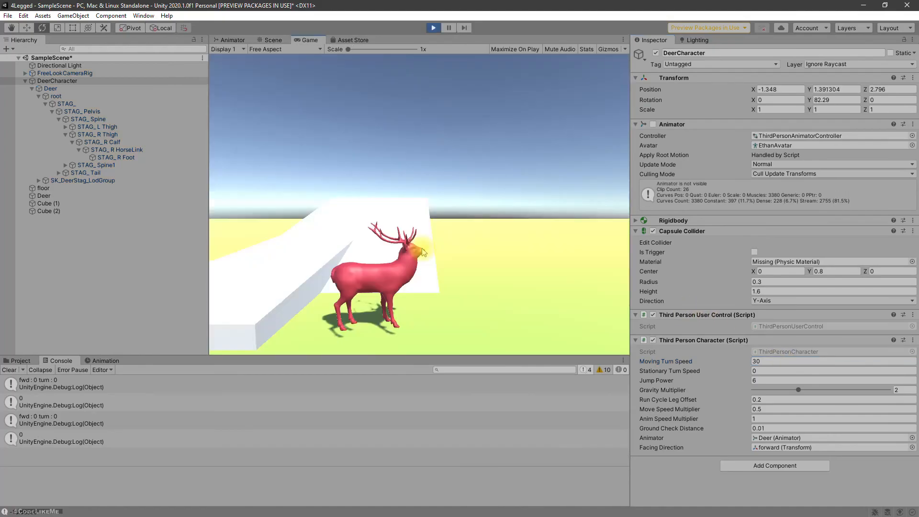
Walk the deer forward, steer it both ways and make it jump to examine the spine bend and logged values
key(w)
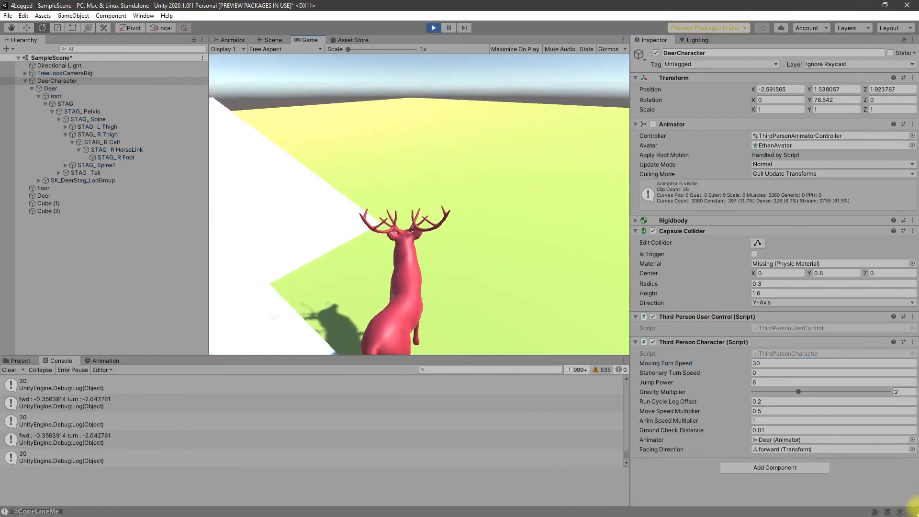
key(w)
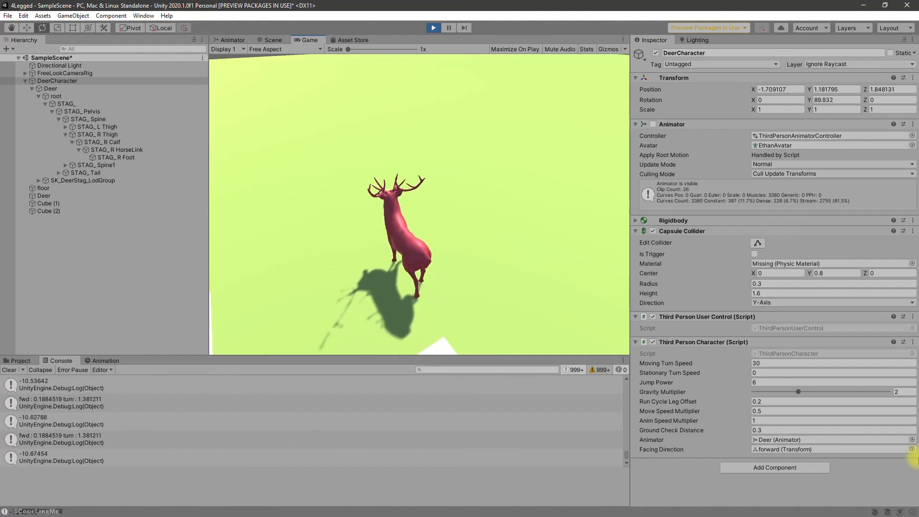
key(w)
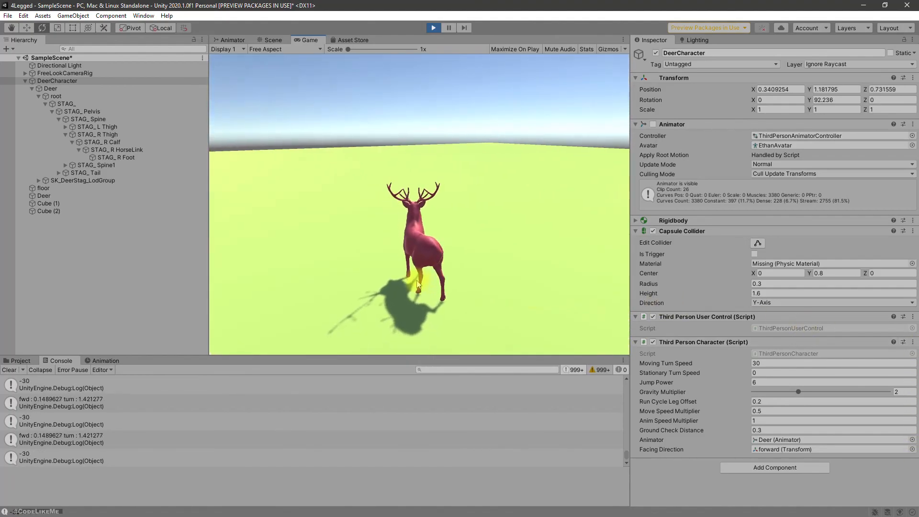
key(w)
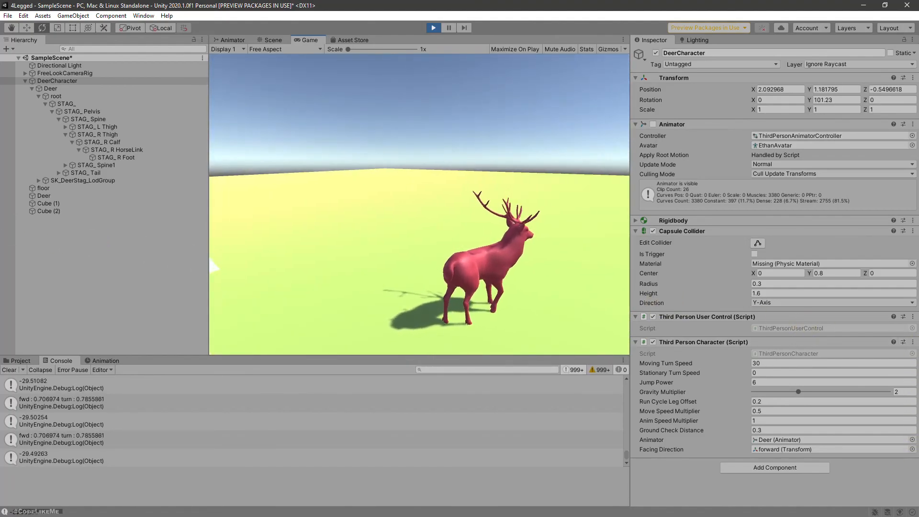
key(space)
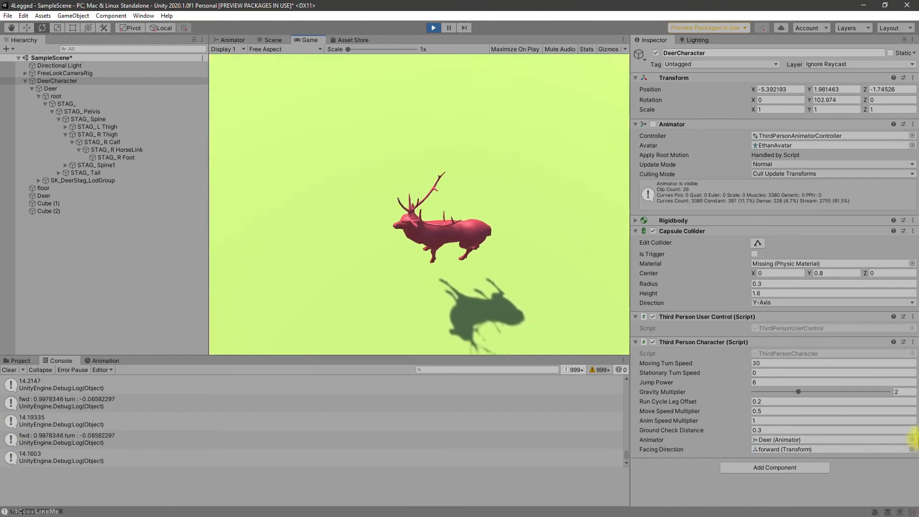
key(w)
key(a)
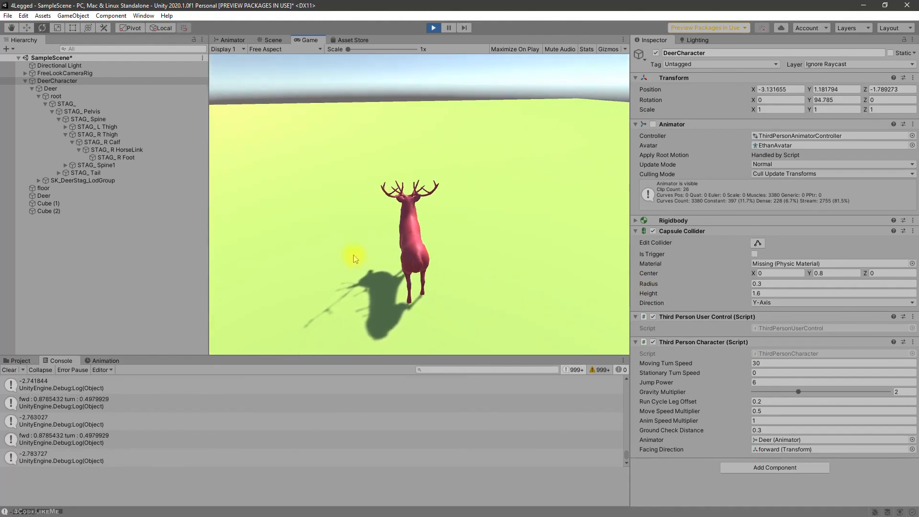
key(d)
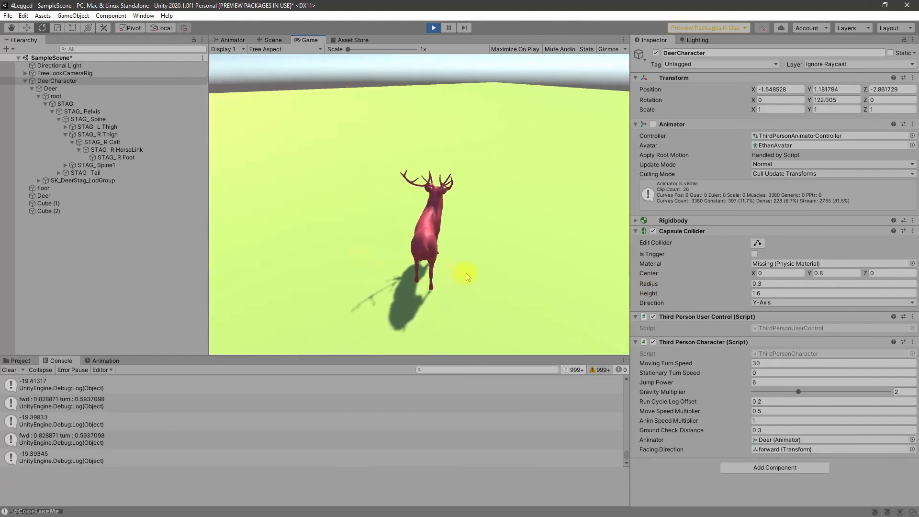
key(a)
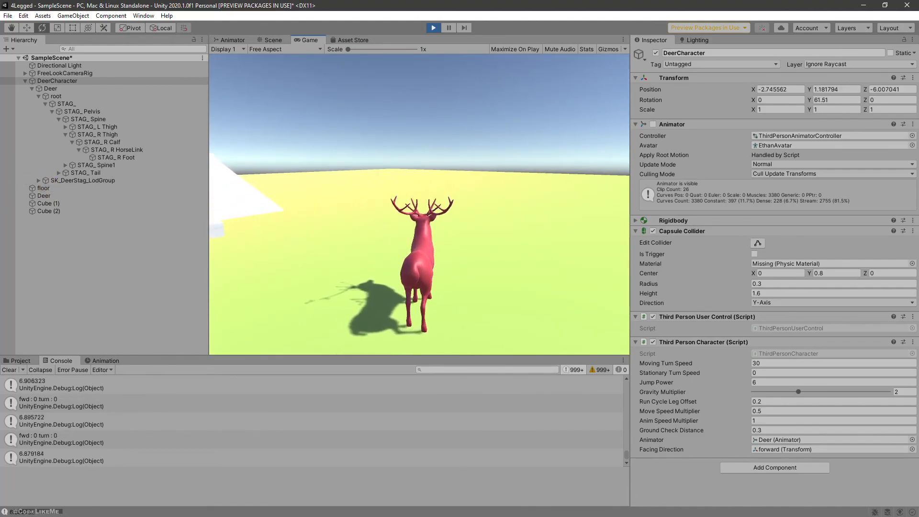
Switch to Visual Studio and examine how Update in ThirdPersonCharacter.cs combines m_ForwardAmount and m_TurnAmount in the movement vector
key(alt+Tab)
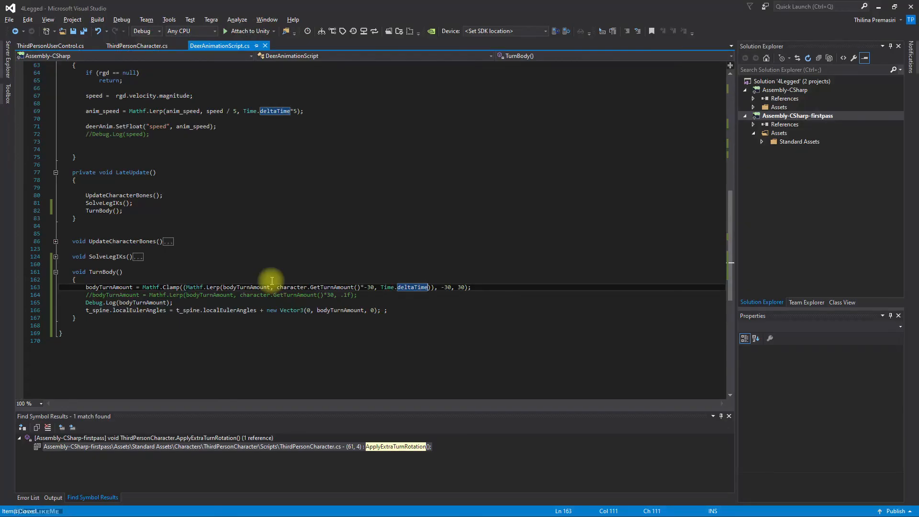
click(135, 46)
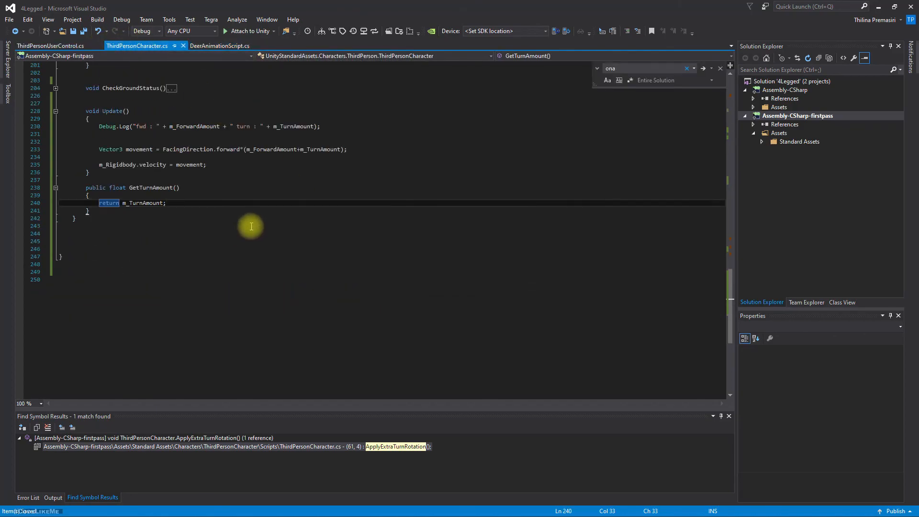
scroll(259, 219, up, 2)
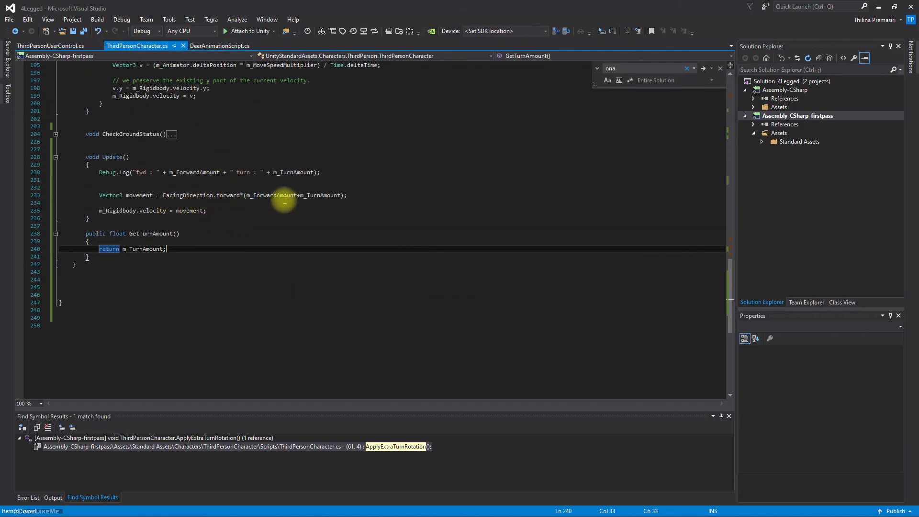
drag(247, 196, 338, 197)
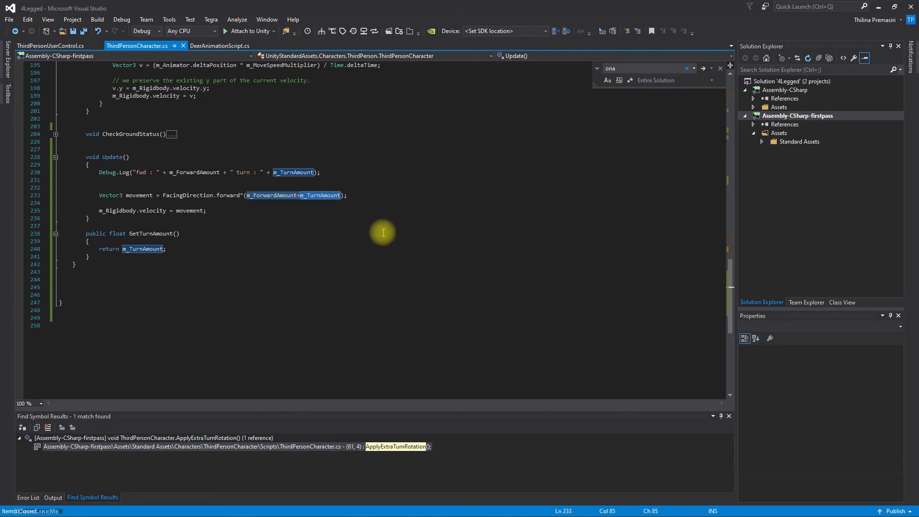
click(274, 196)
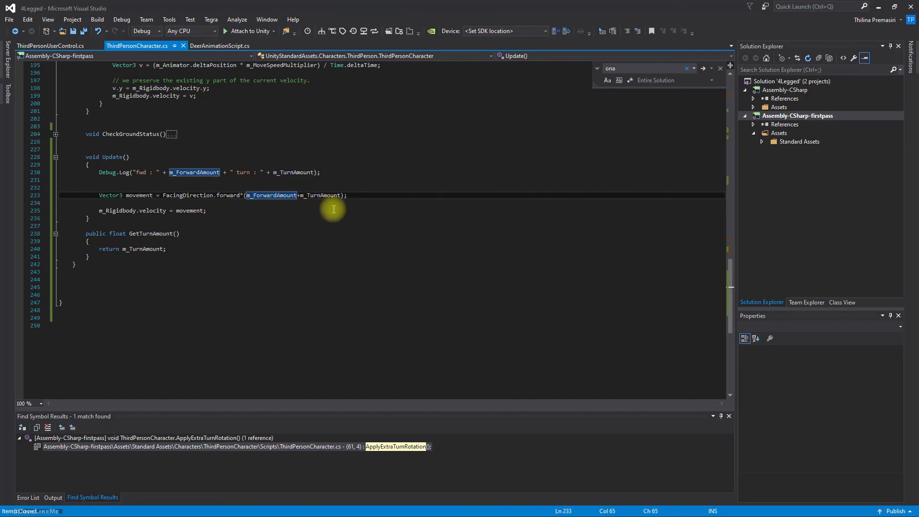
drag(339, 196, 247, 196)
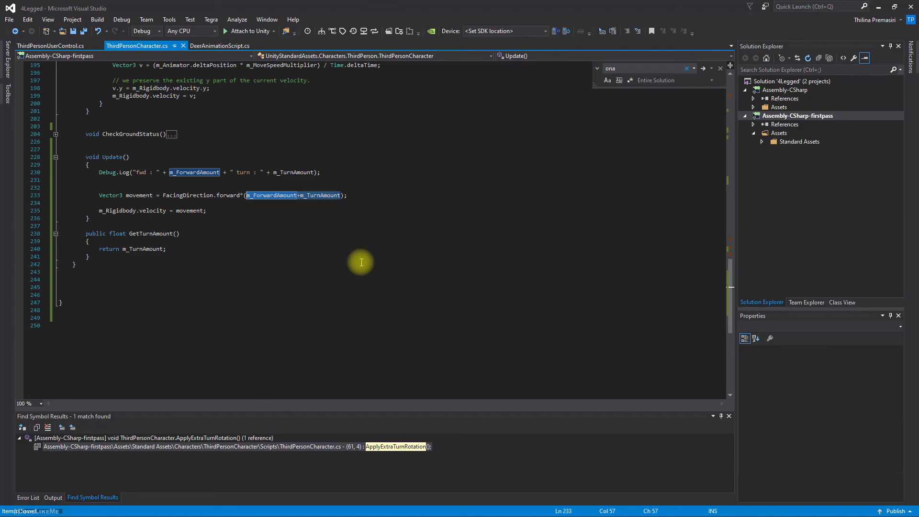
key(Right)
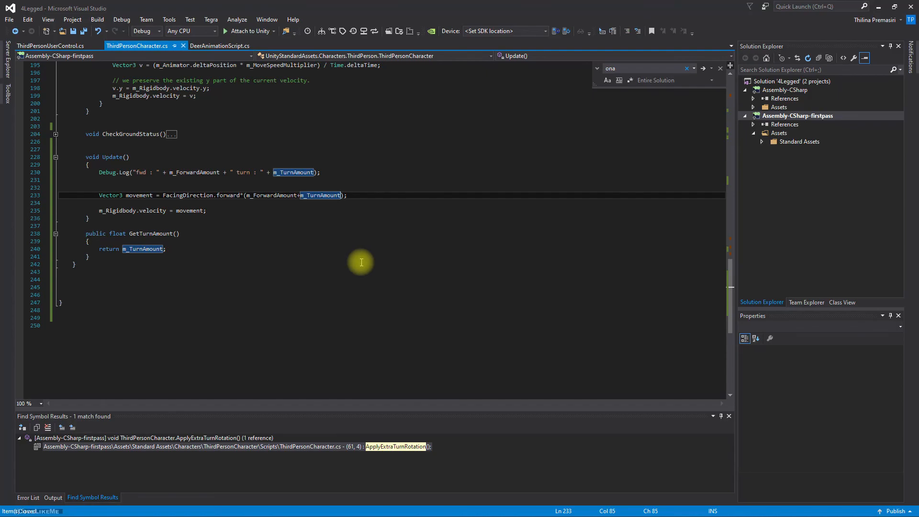
Wrap m_TurnAmount in Mathf.Abs() in the movement vector calculation and save the script
key(Left)
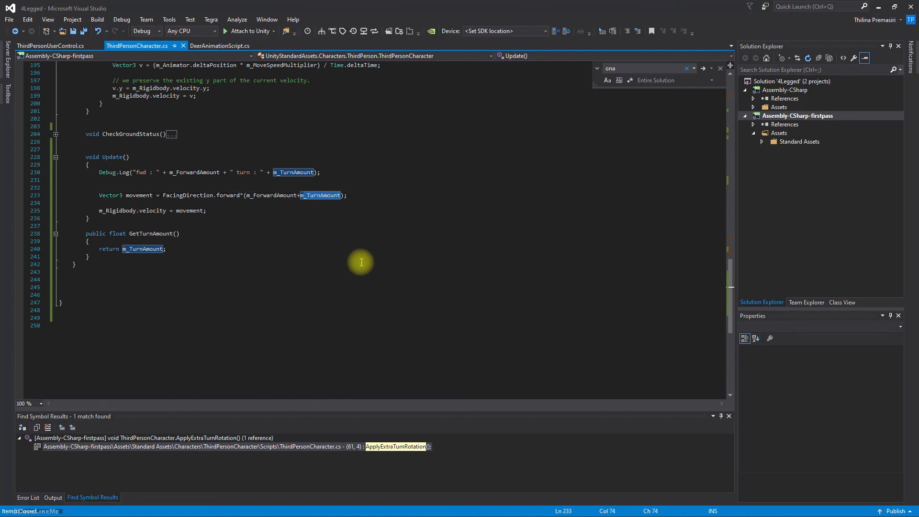
key(Delete)
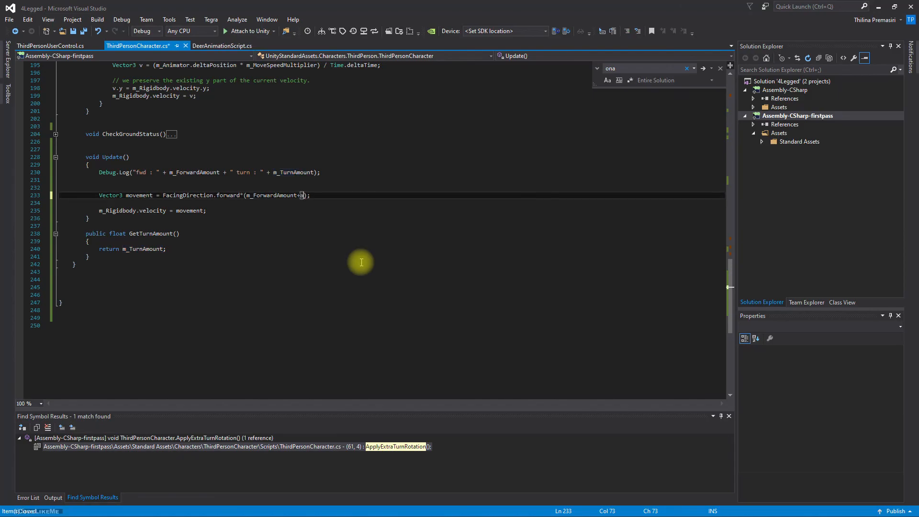
text(ath)
key(BackSpace)
key(BackSpace)
key(BackSpace)
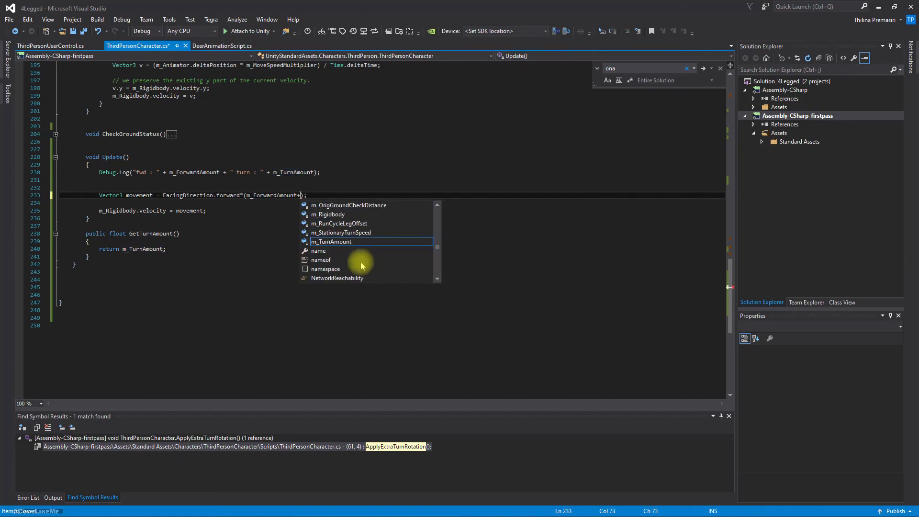
text(Mathf)
key(Escape)
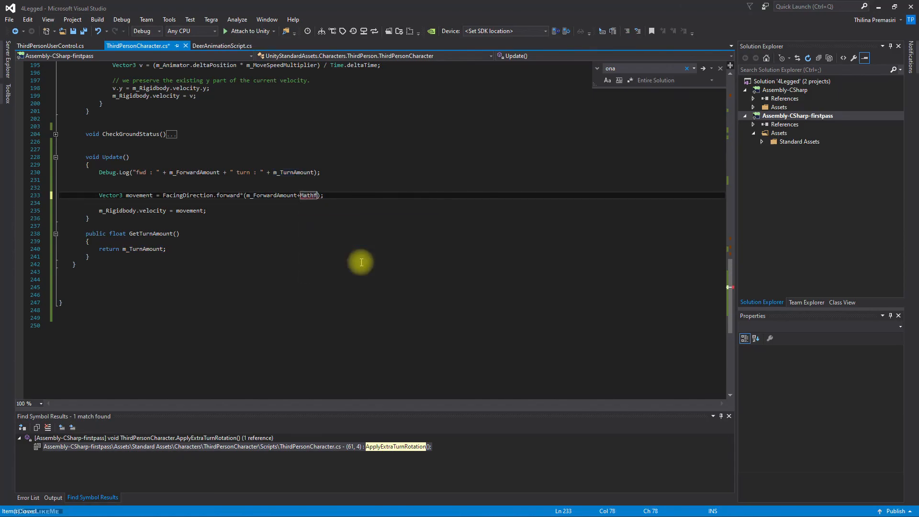
text(.Abs)
key(Escape)
key(ctrl+s)
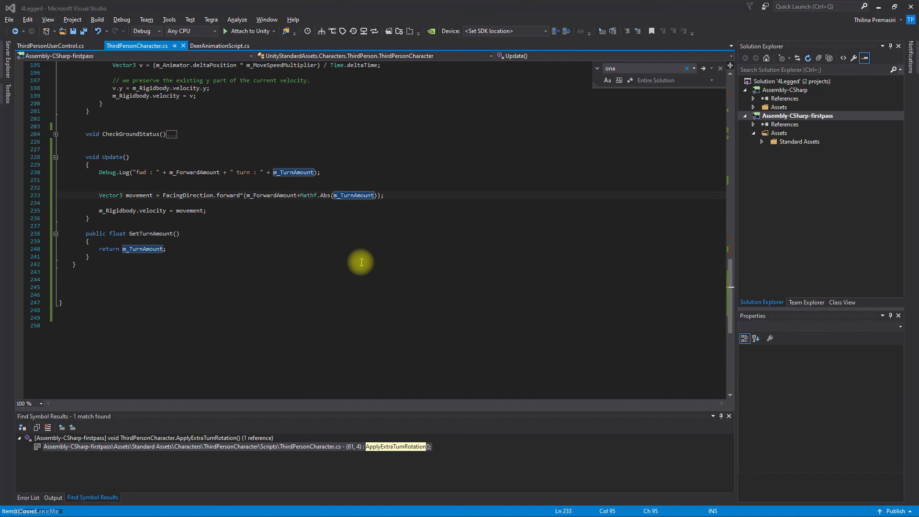
Switch to Unity and play the scene, steering the walking deer both ways to examine its movement, and stop playing
key(alt+Tab)
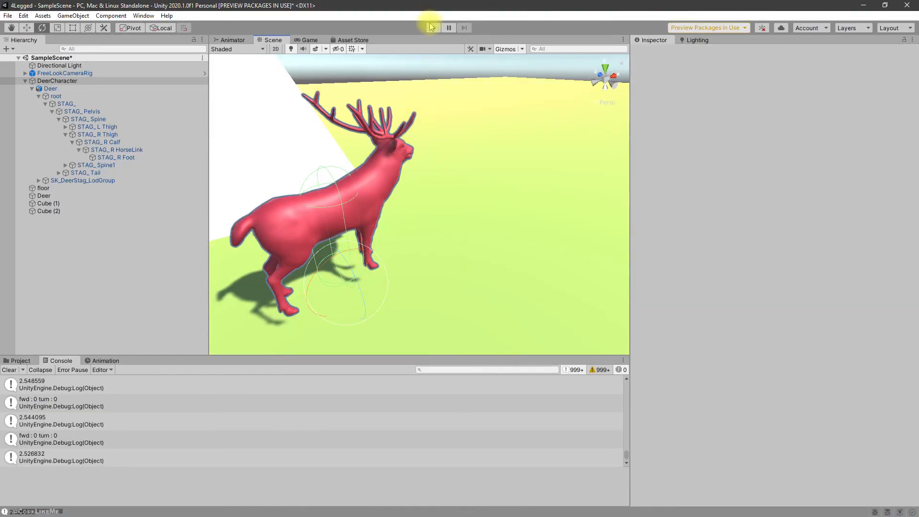
click(431, 27)
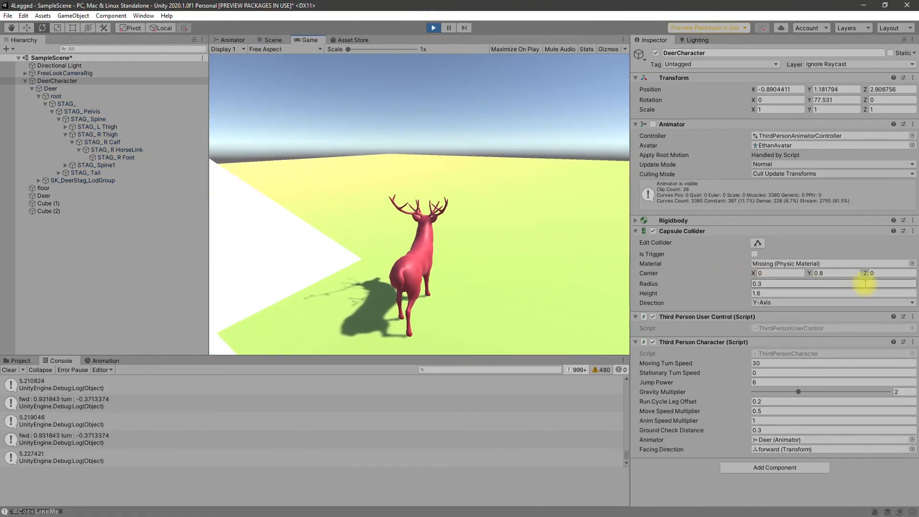
key(w)
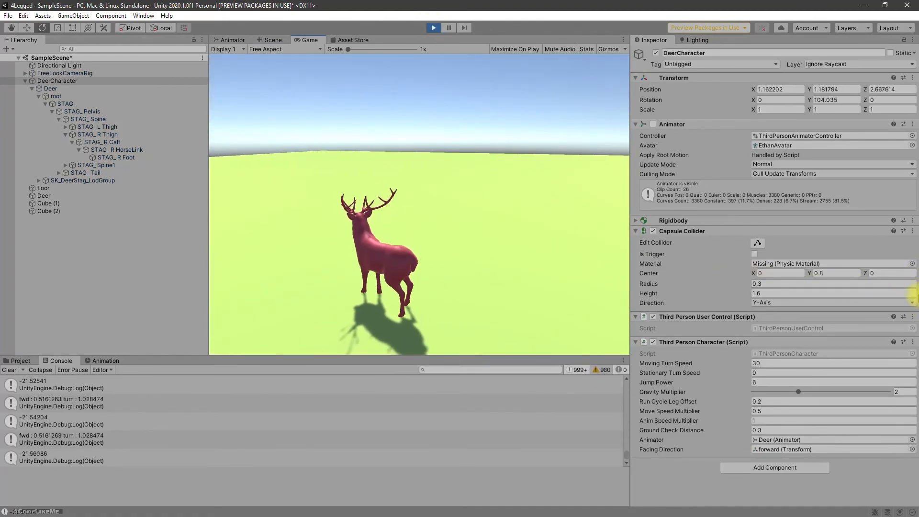
key(w)
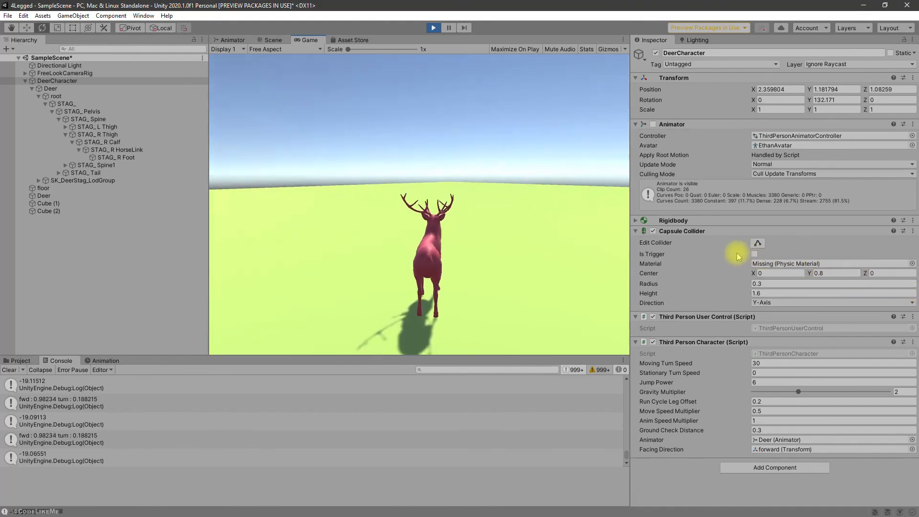
key(w)
key(w)
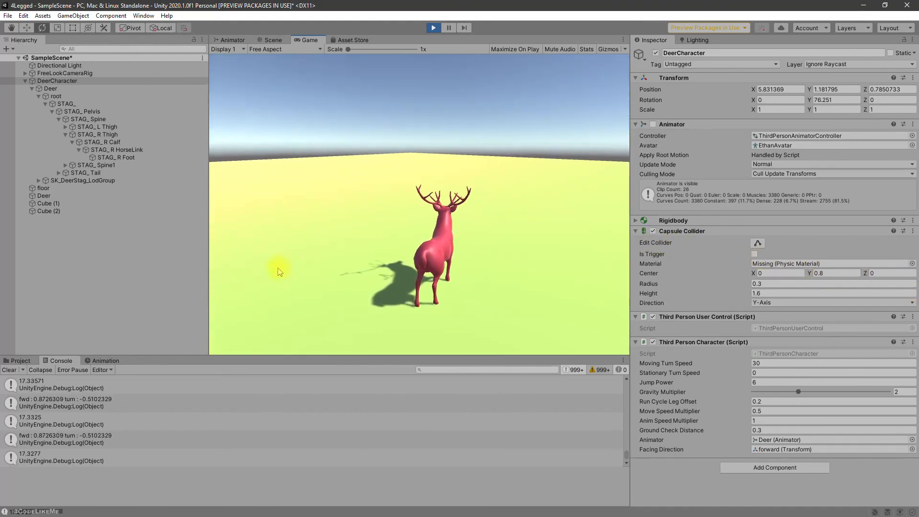
key(w)
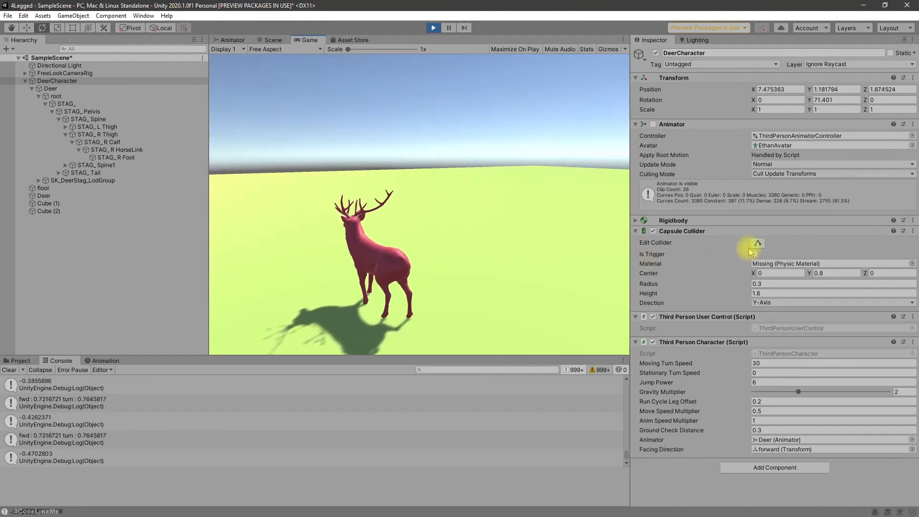
key(w)
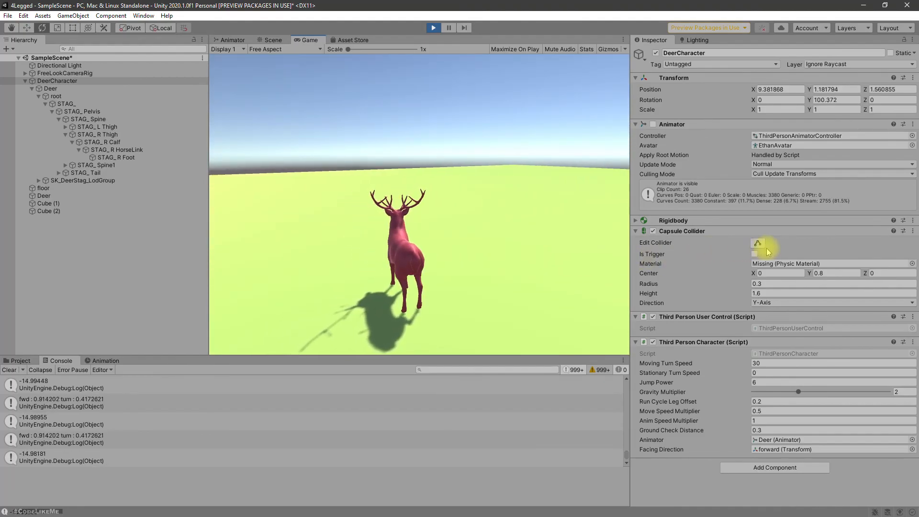
key(w)
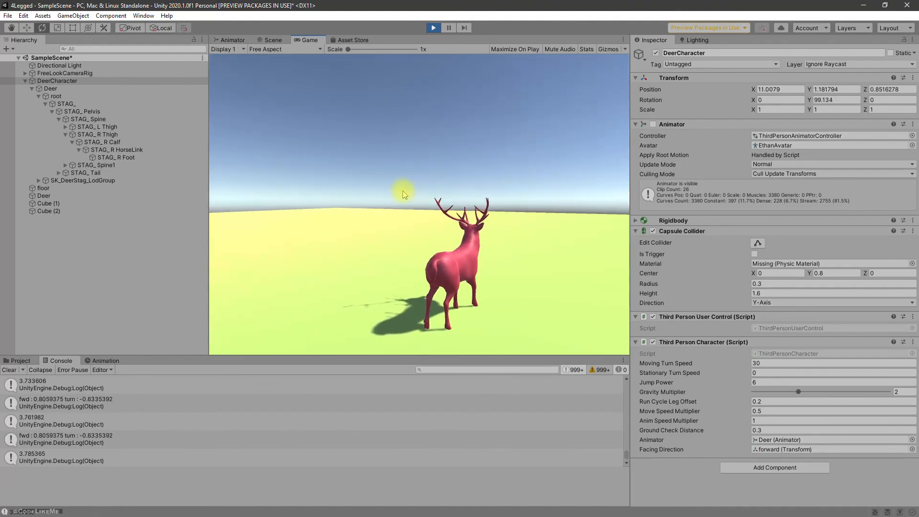
key(w)
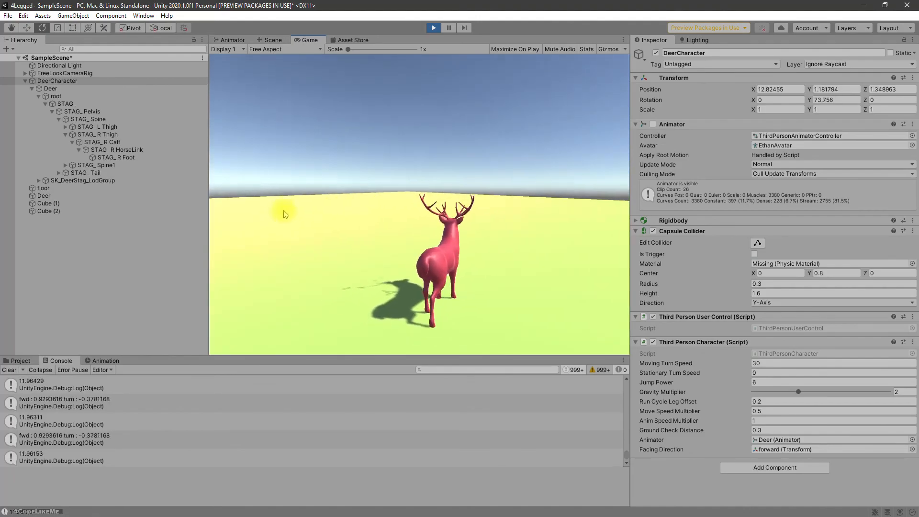
key(w)
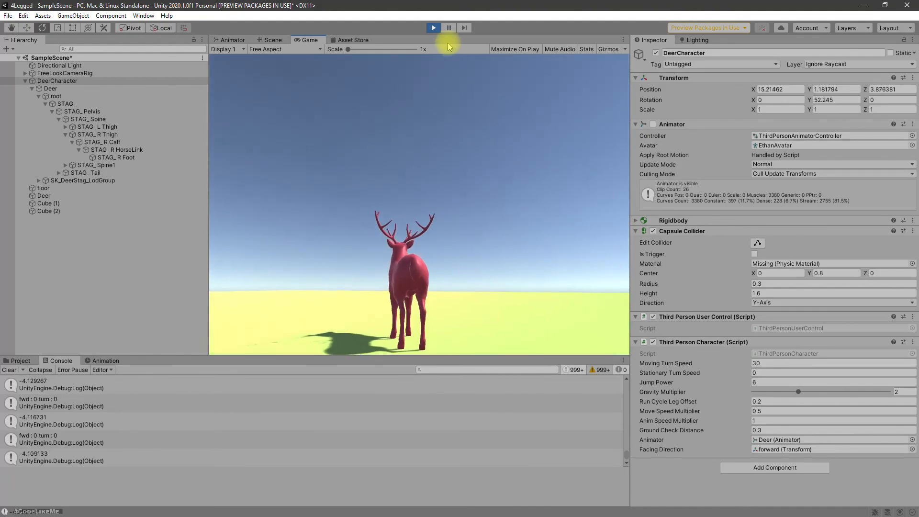
click(433, 27)
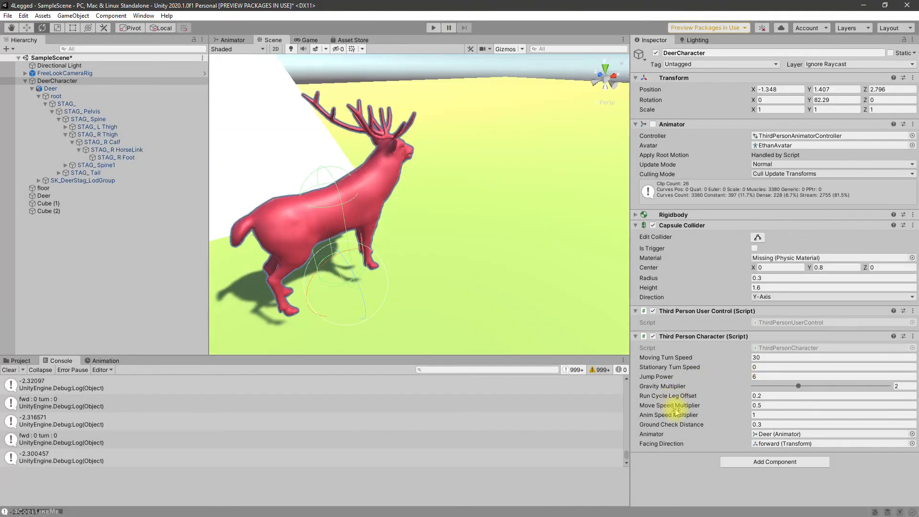
Switch to Visual Studio, multiply the movement vector in Update by m_MoveSpeedMultiplier, and save the script
key(alt+Tab)
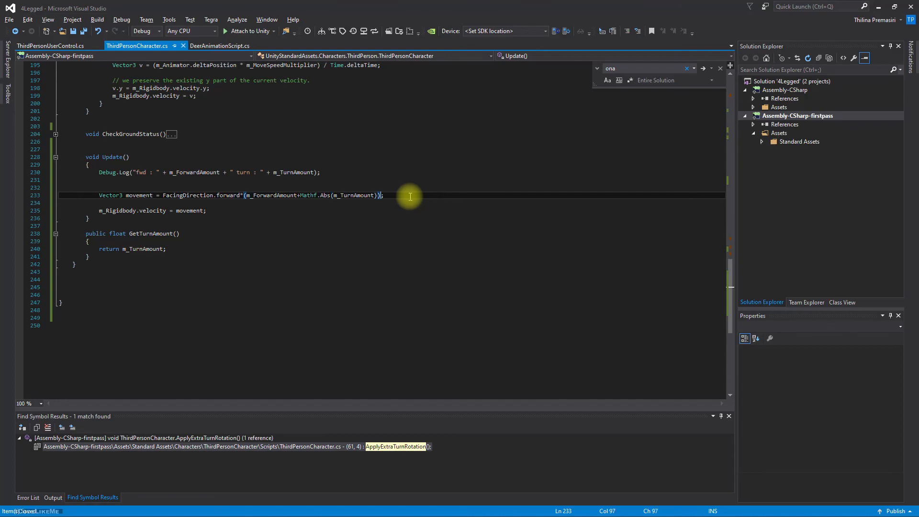
text(Moves)
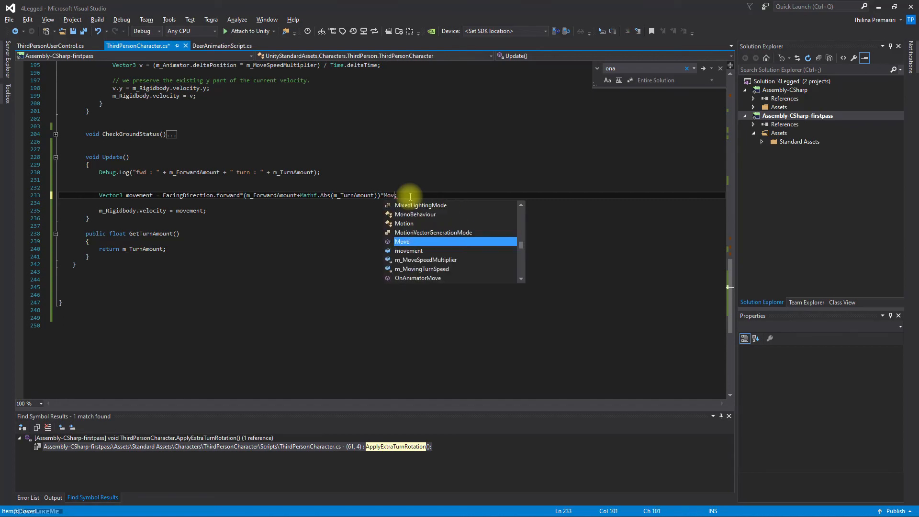
text(p)
key(Tab)
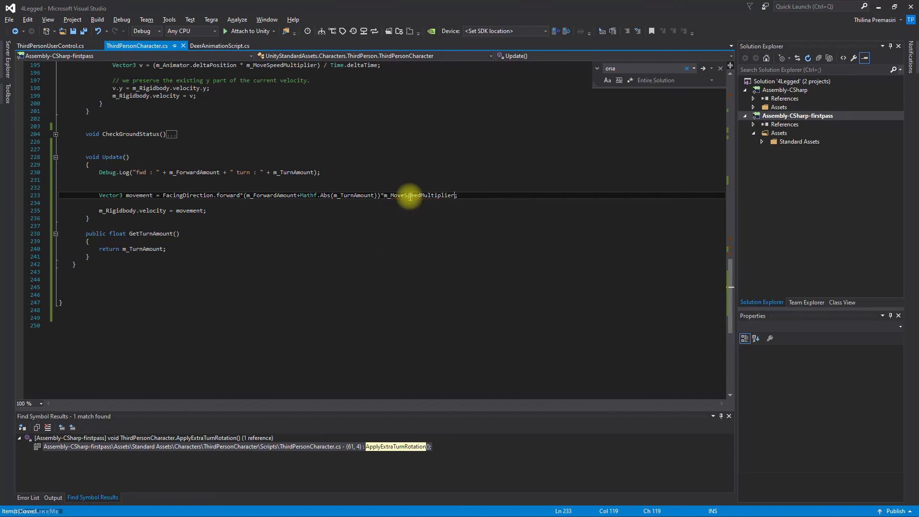
Switch to Unity, set DeerCharacter's Move Speed Multiplier to 2, and play the scene to test walking and turning
key(alt+Tab)
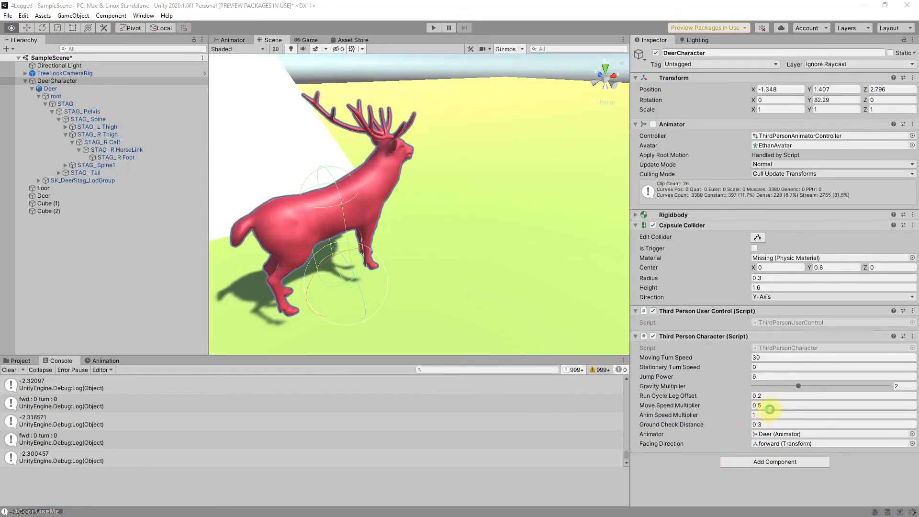
click(770, 406)
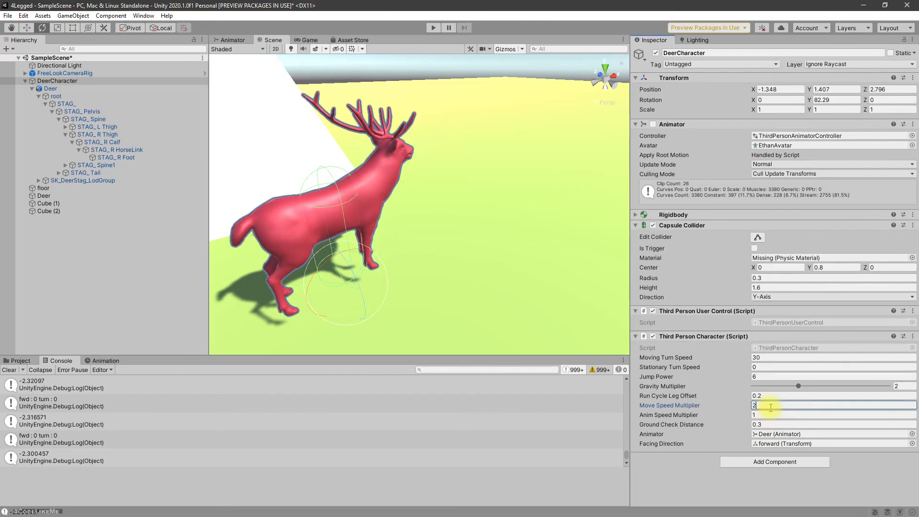
key(ctrl+p)
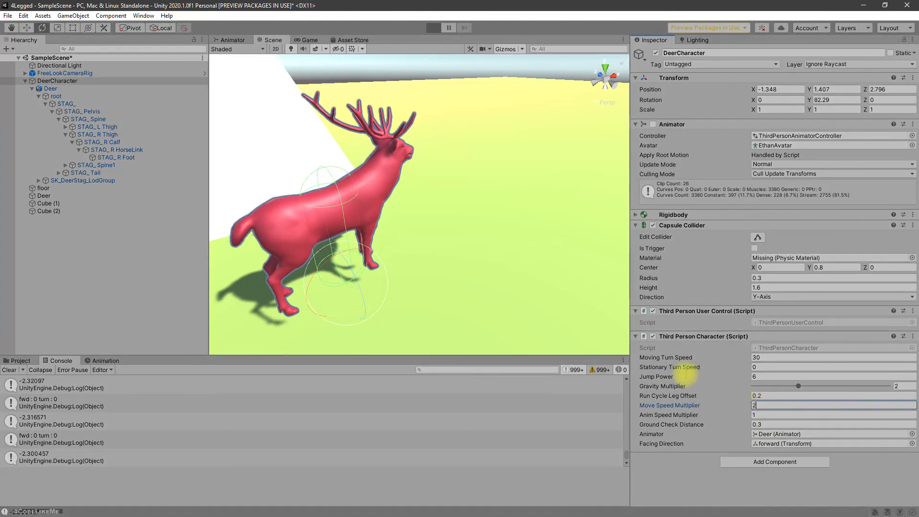
key(w)
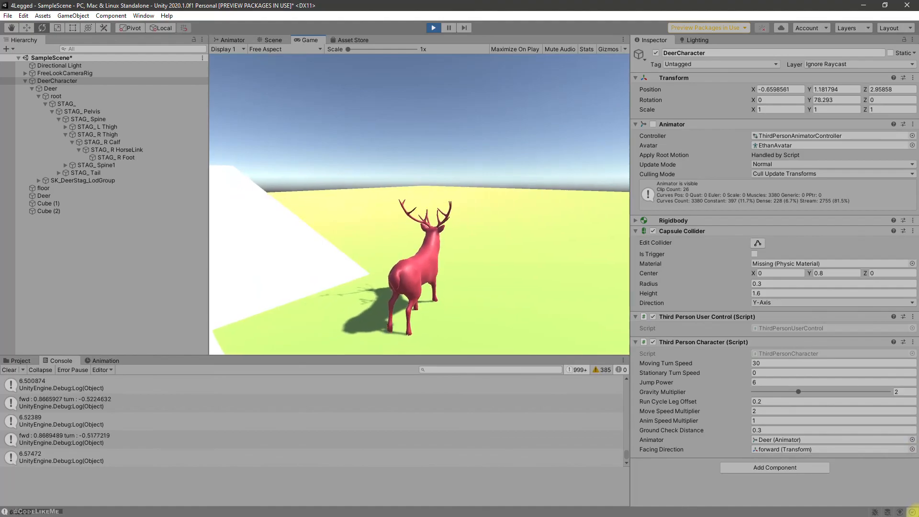
key(d)
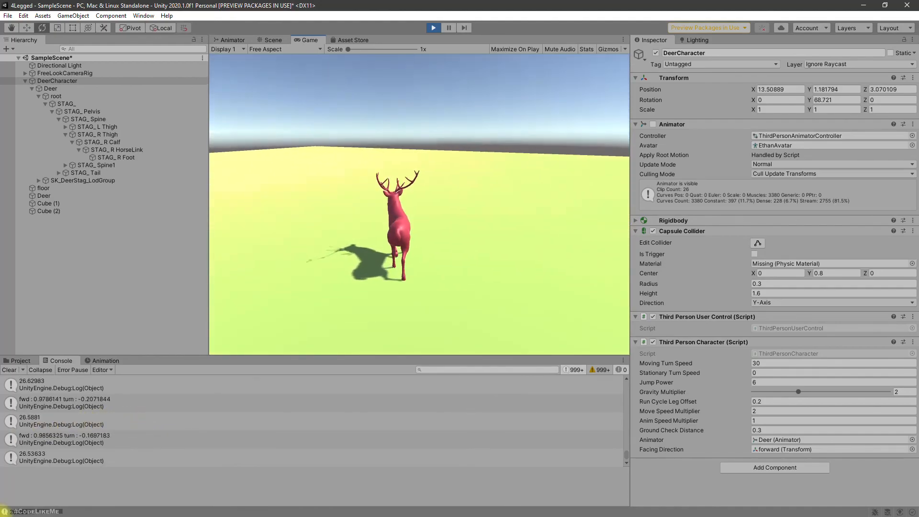
key(ctrl+o)
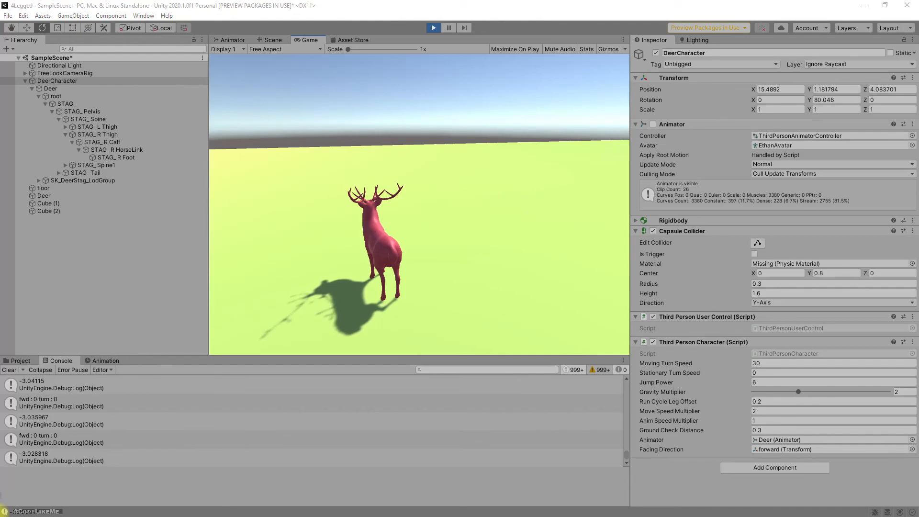
key(Escape)
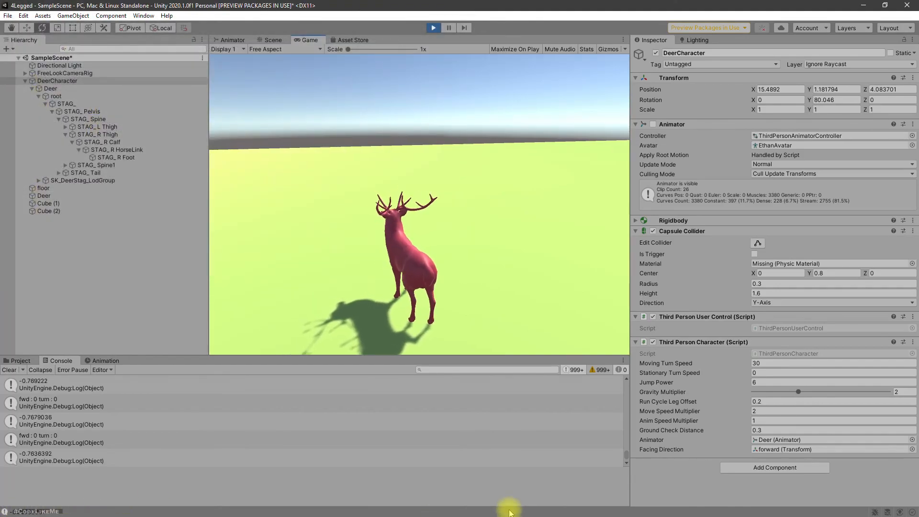
Stop playing, set DeerCharacter's Move Speed Multiplier to 1.5, and play the scene again
key(ctrl+p)
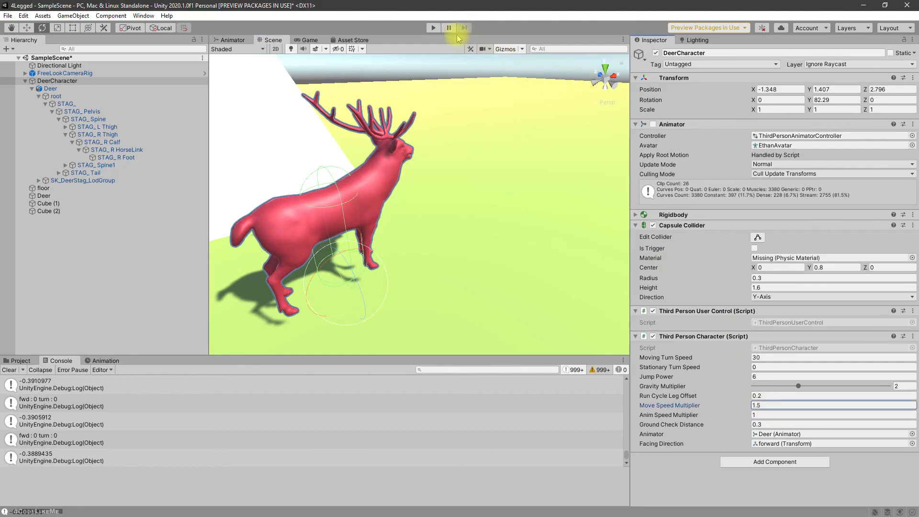
click(433, 28)
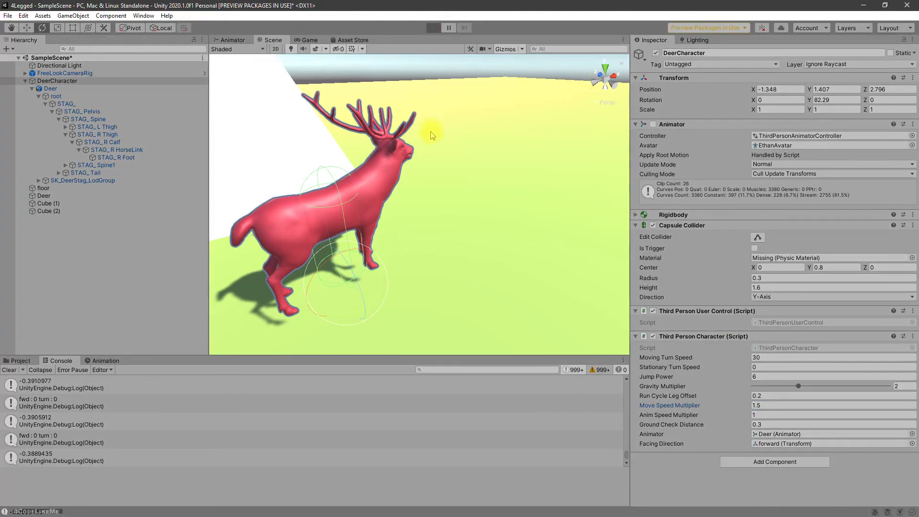
Walk the deer forward in the running scene and steer it repeatedly to the right to examine its turning
key(w)
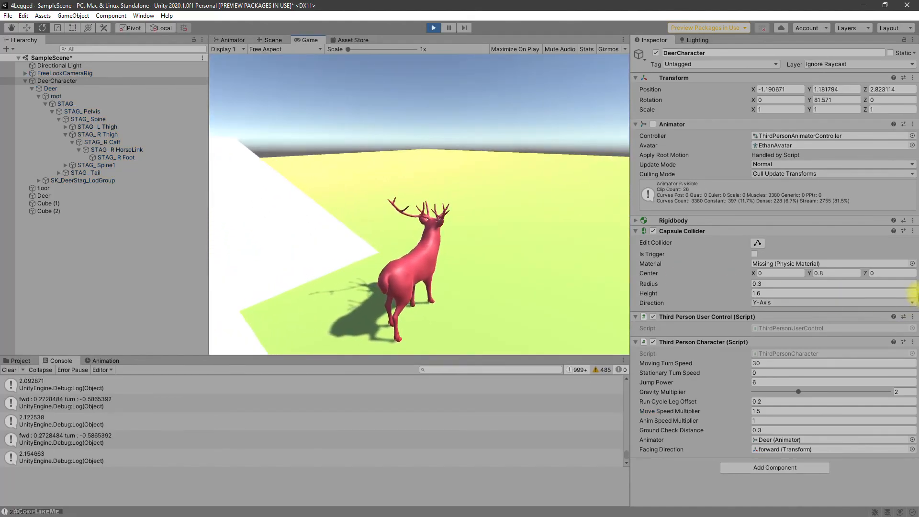
key(d)
key(d)
key(d)
key(d)
key(d)
key(d)
key(d)
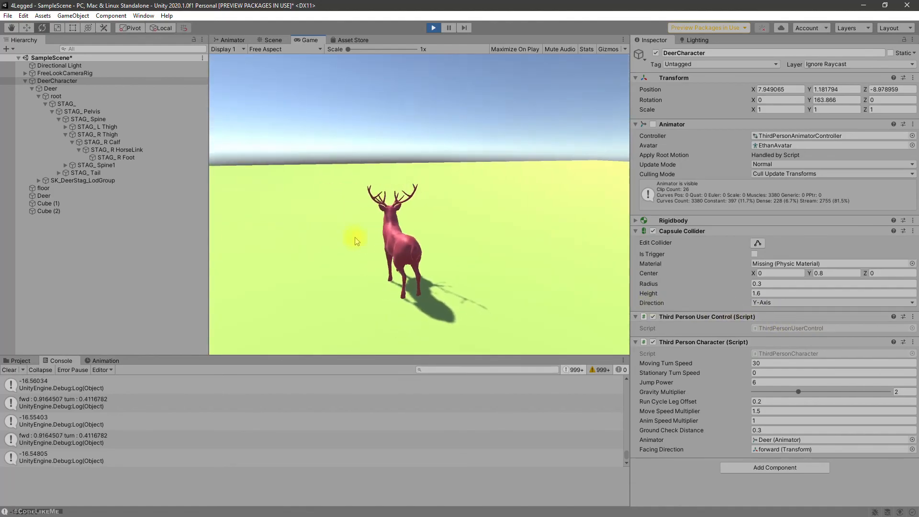
key(d)
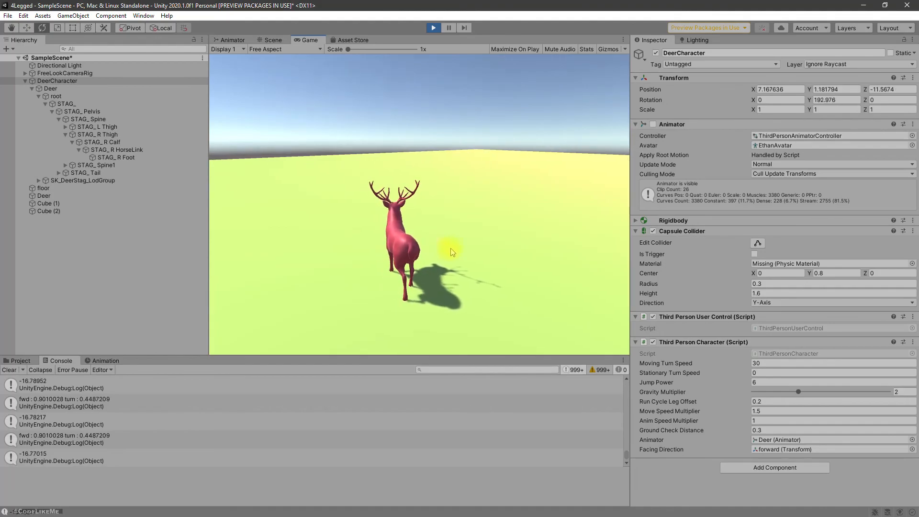
Steer the walking deer repeatedly to the left to examine its spine bend and turning speed
key(a)
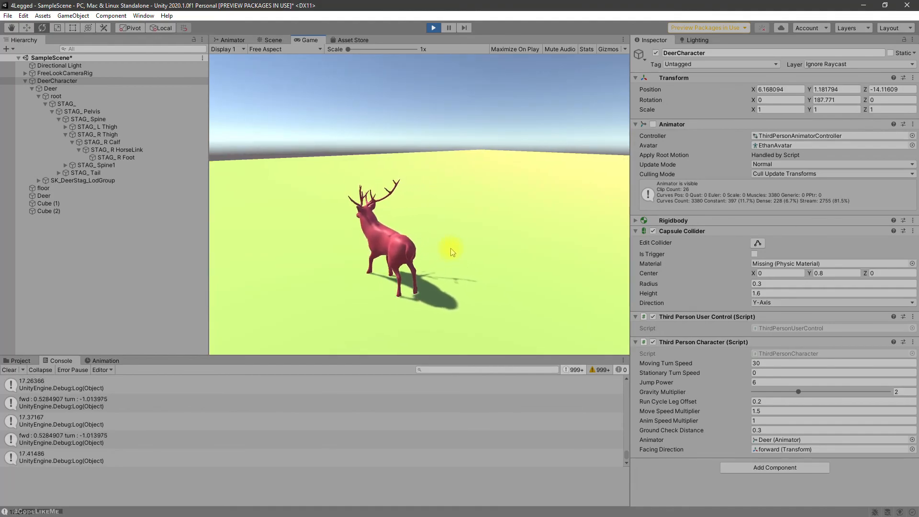
key(a)
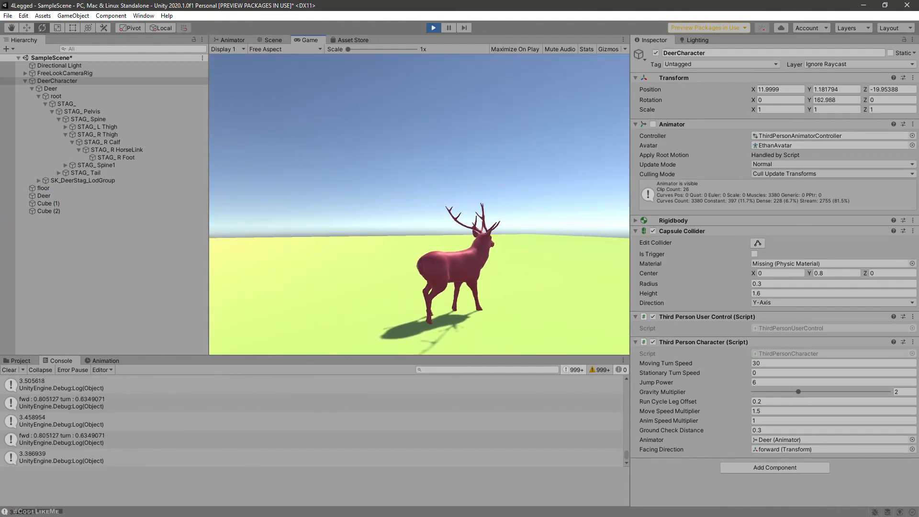
key(a)
key(a)
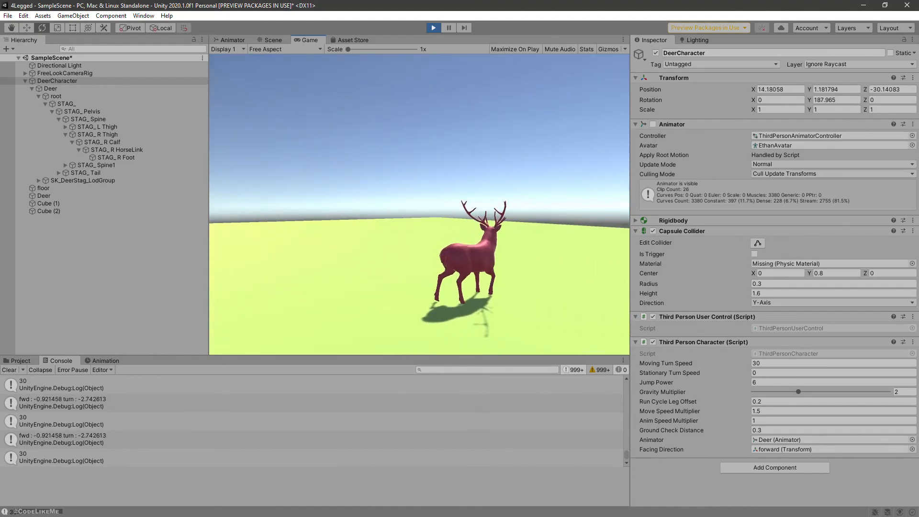
key(a)
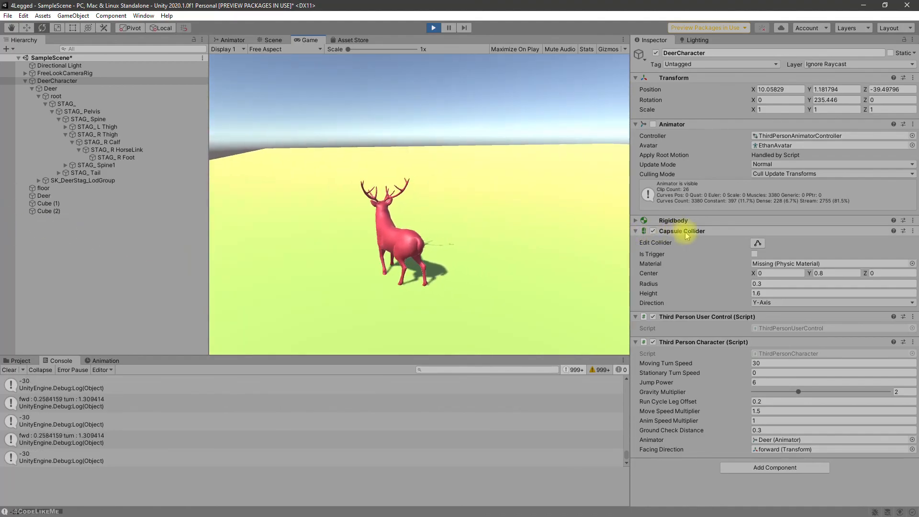
Stop playing, set DeerCharacter's Moving Turn Speed to 60, and play the scene to test the turning before stopping it
key(ctrl+p)
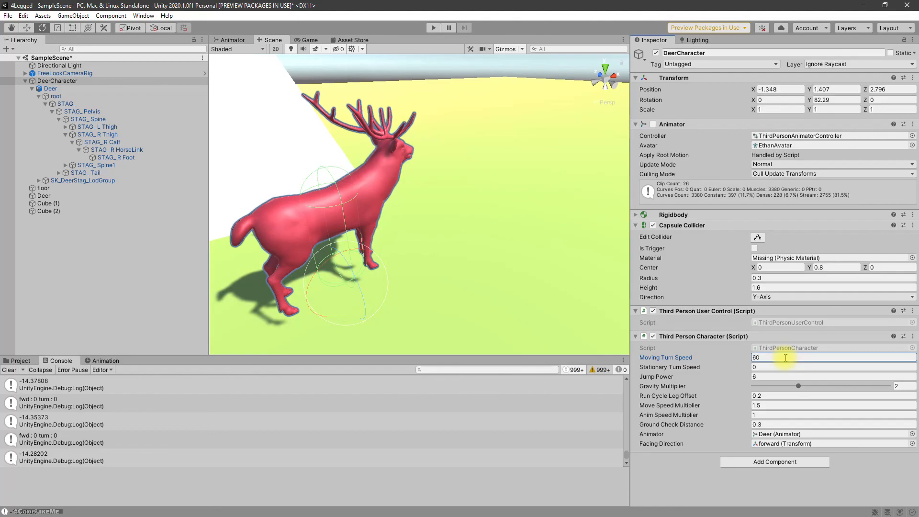
key(ctrl+p)
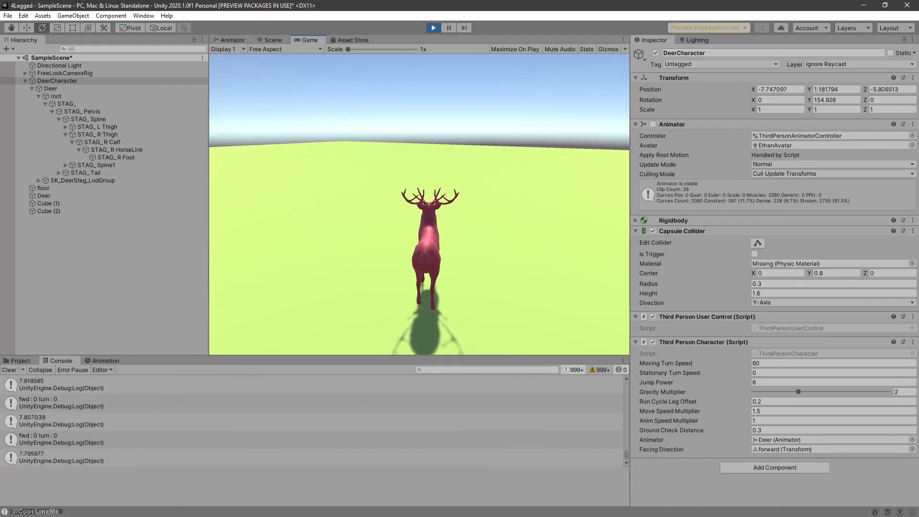
key(ctrl+p)
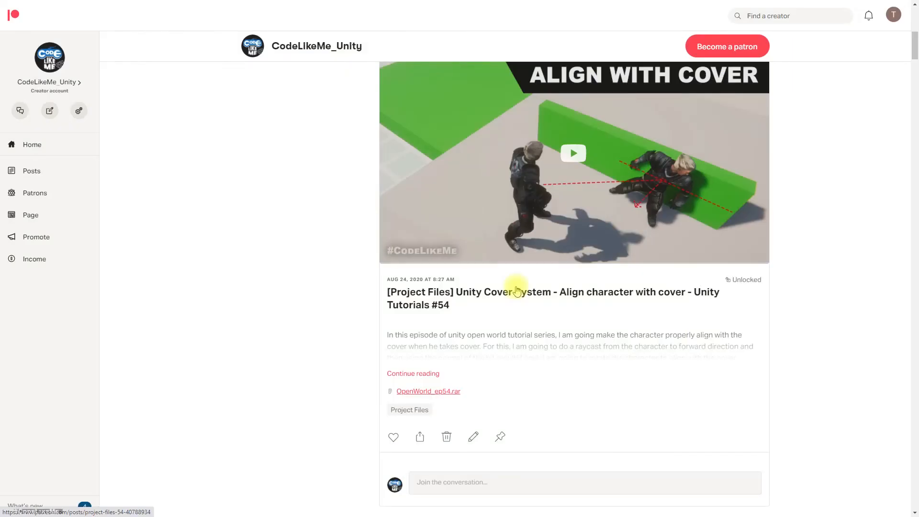
Switch to the CodeLikeMe_Unity Patreon page in the browser and look through its tutorial and project file posts
scroll(493, 296, down, 4)
scroll(488, 296, up, 3)
scroll(792, 257, down, 18)
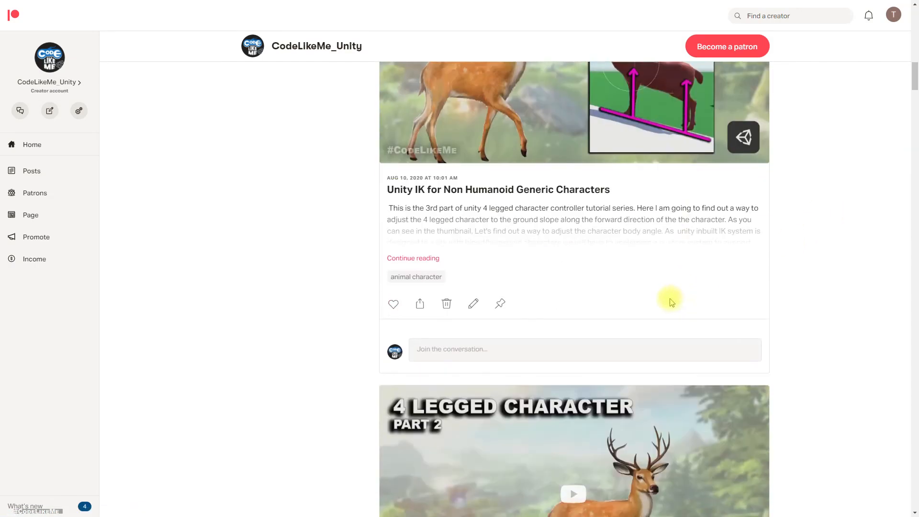
scroll(637, 294, down, 4)
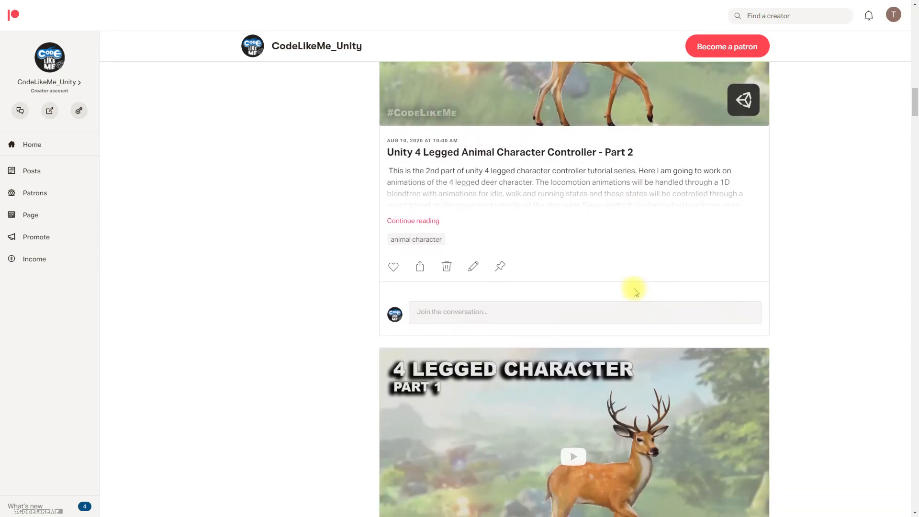
scroll(640, 290, down, 17)
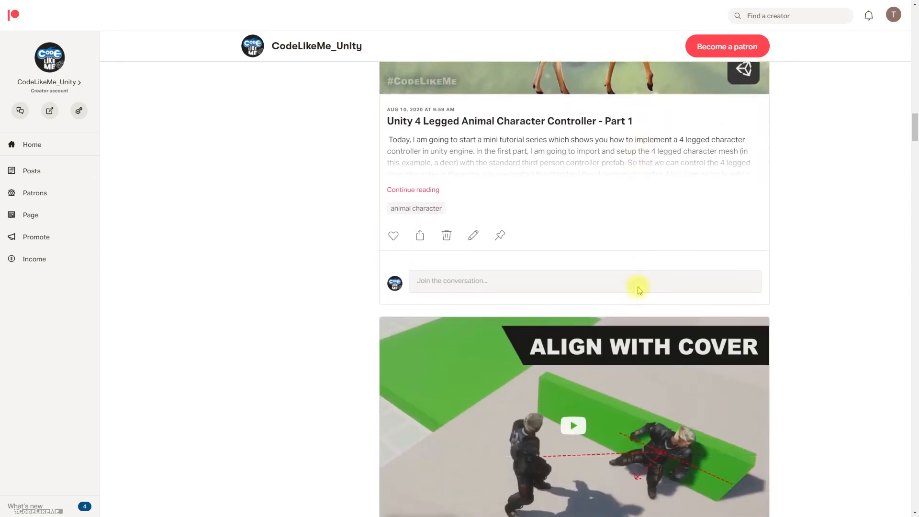
scroll(639, 290, down, 20)
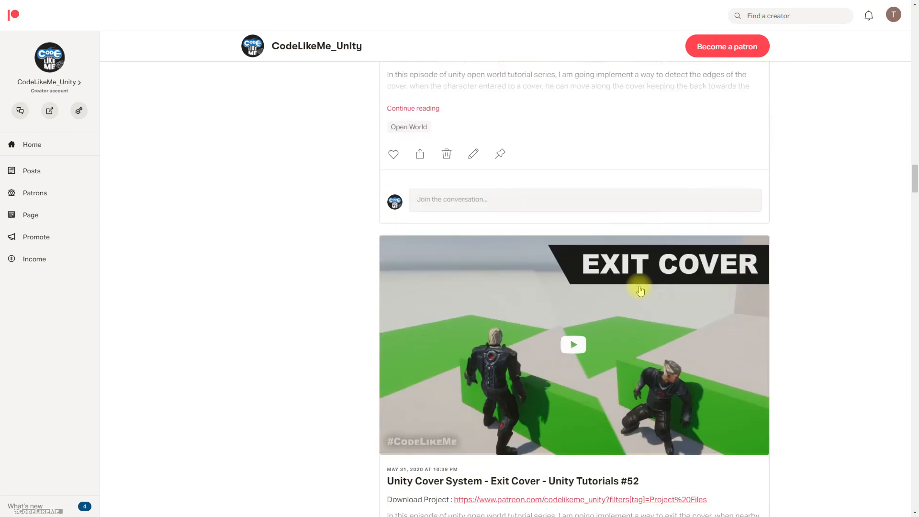
scroll(641, 291, down, 16)
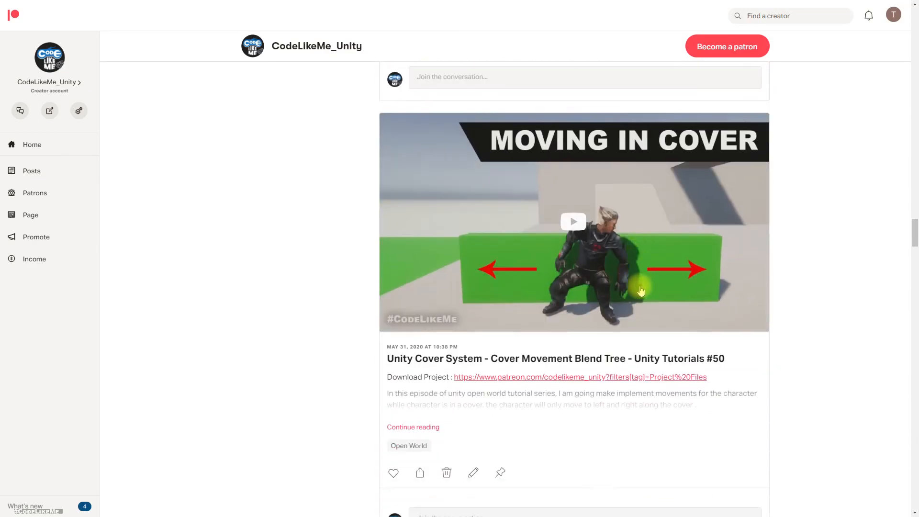